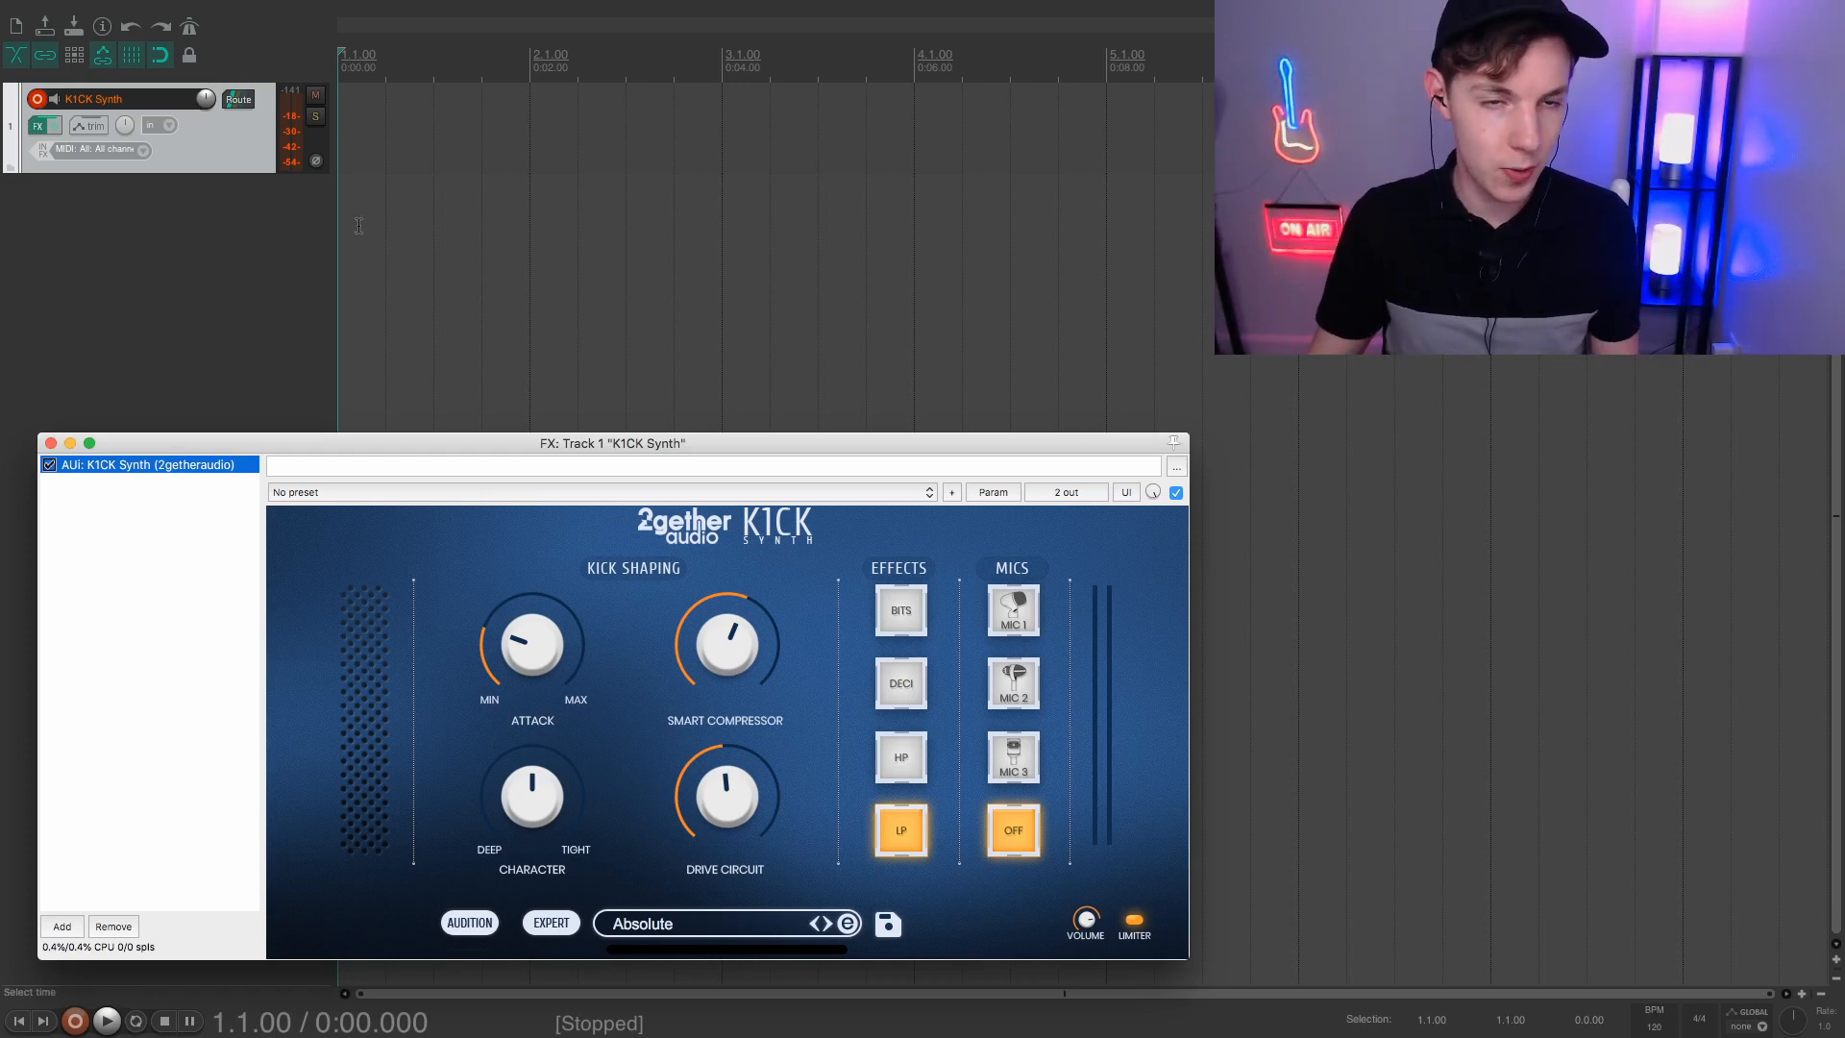
Enable the metronome and switch K1CK Synth to its expert controls after auditioning the kick
{"action": "left_click", "coordinate": [190, 29]}
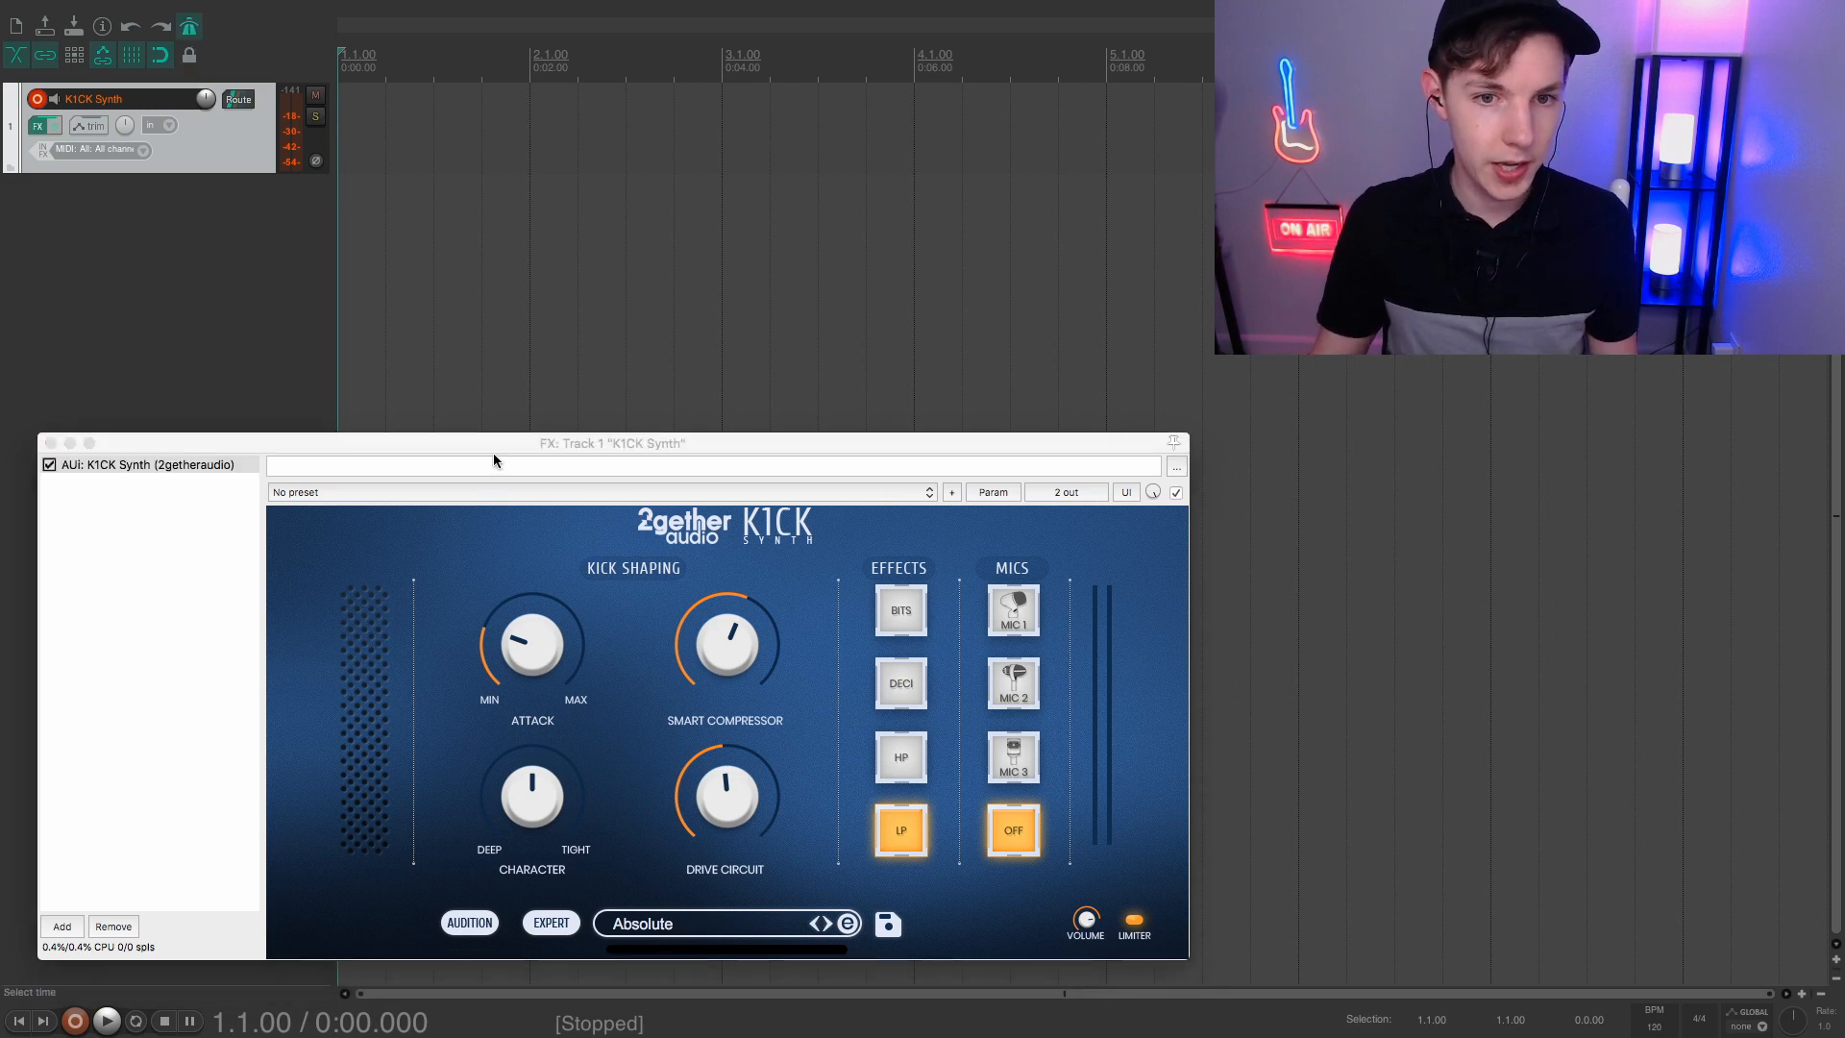
{"action": "left_click_drag", "start_coordinate": [499, 442], "coordinate": [507, 282]}
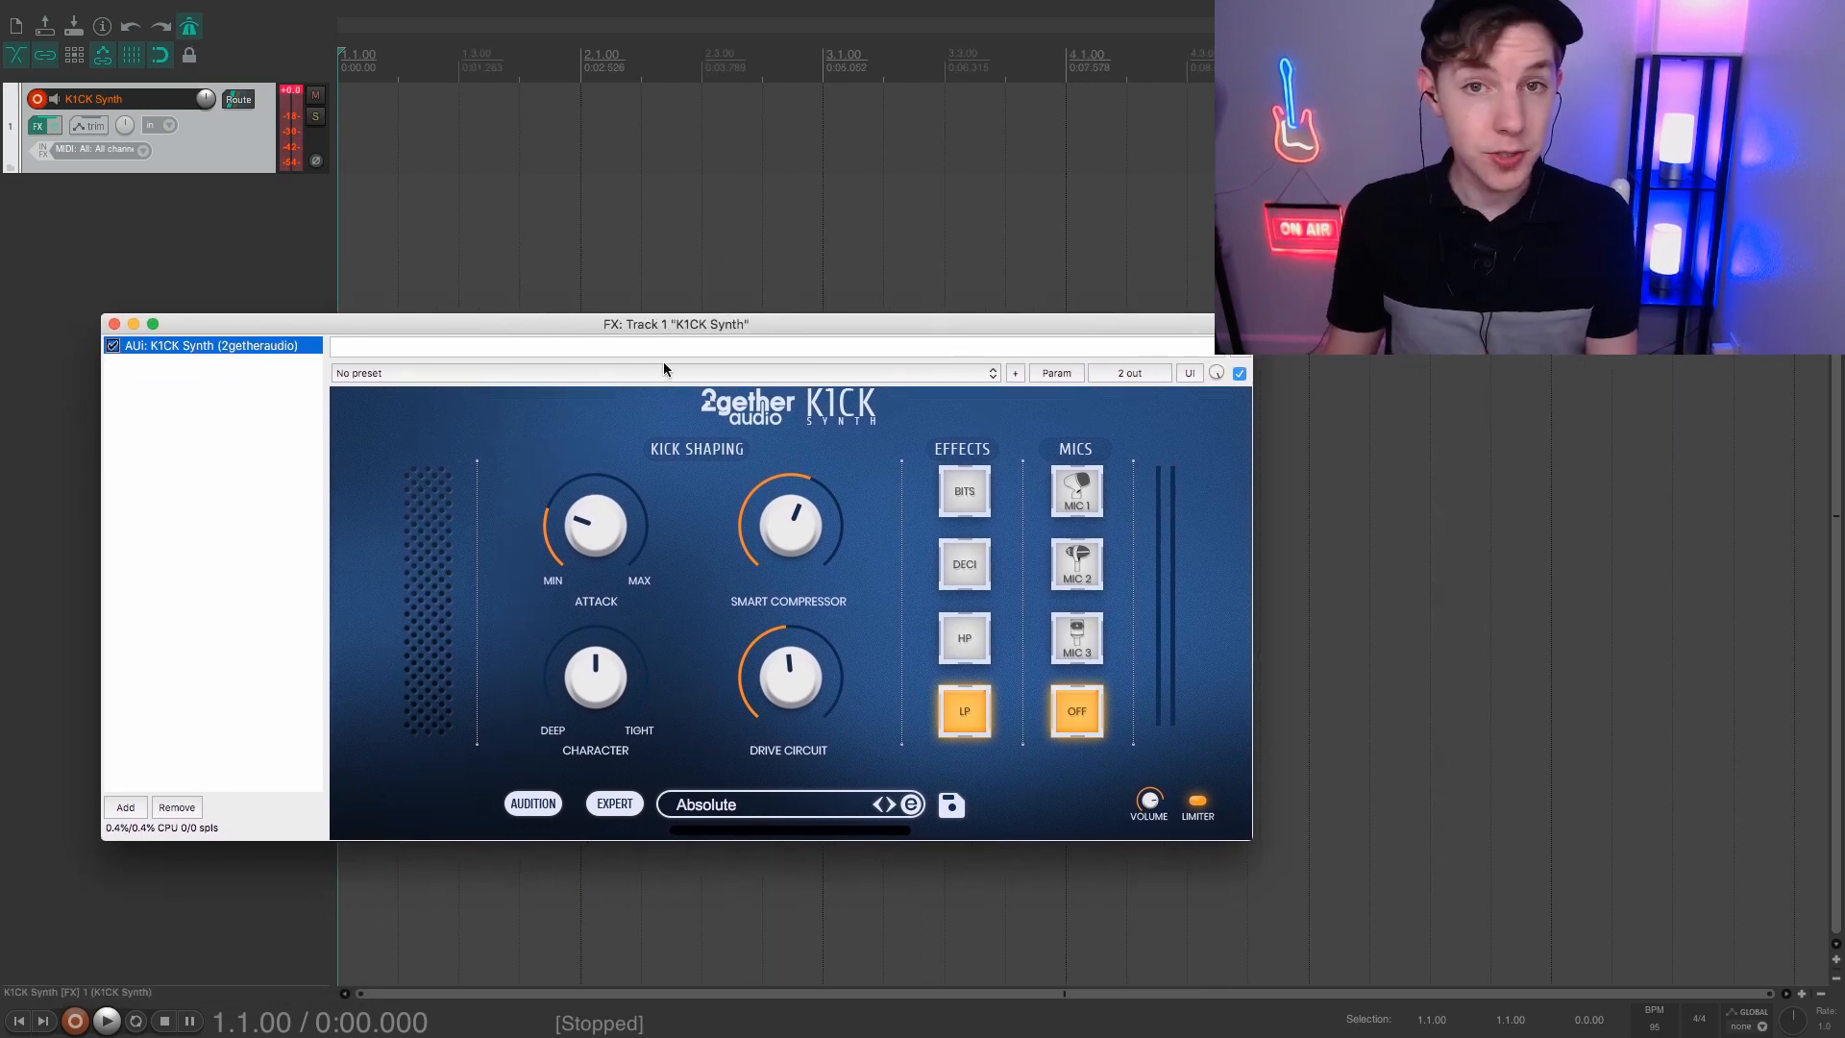
{"action": "left_click", "coordinate": [529, 804]}
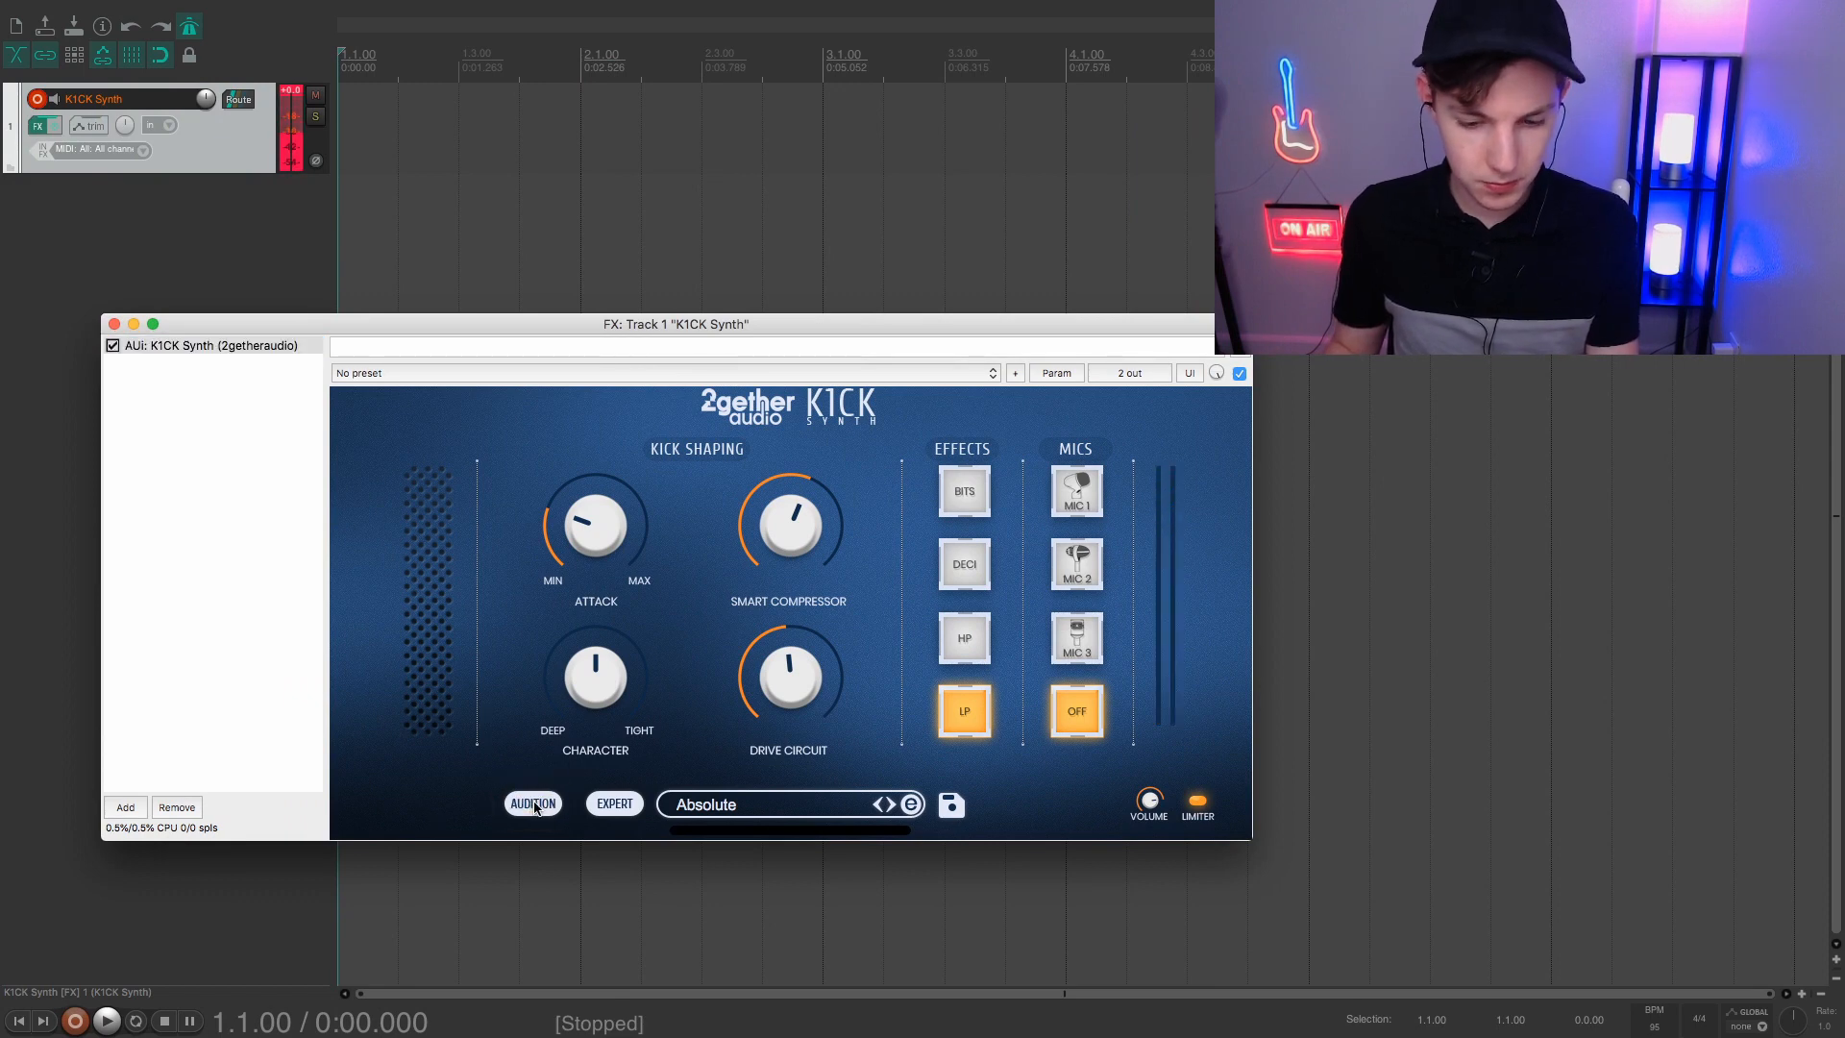
{"action": "left_click", "coordinate": [610, 805]}
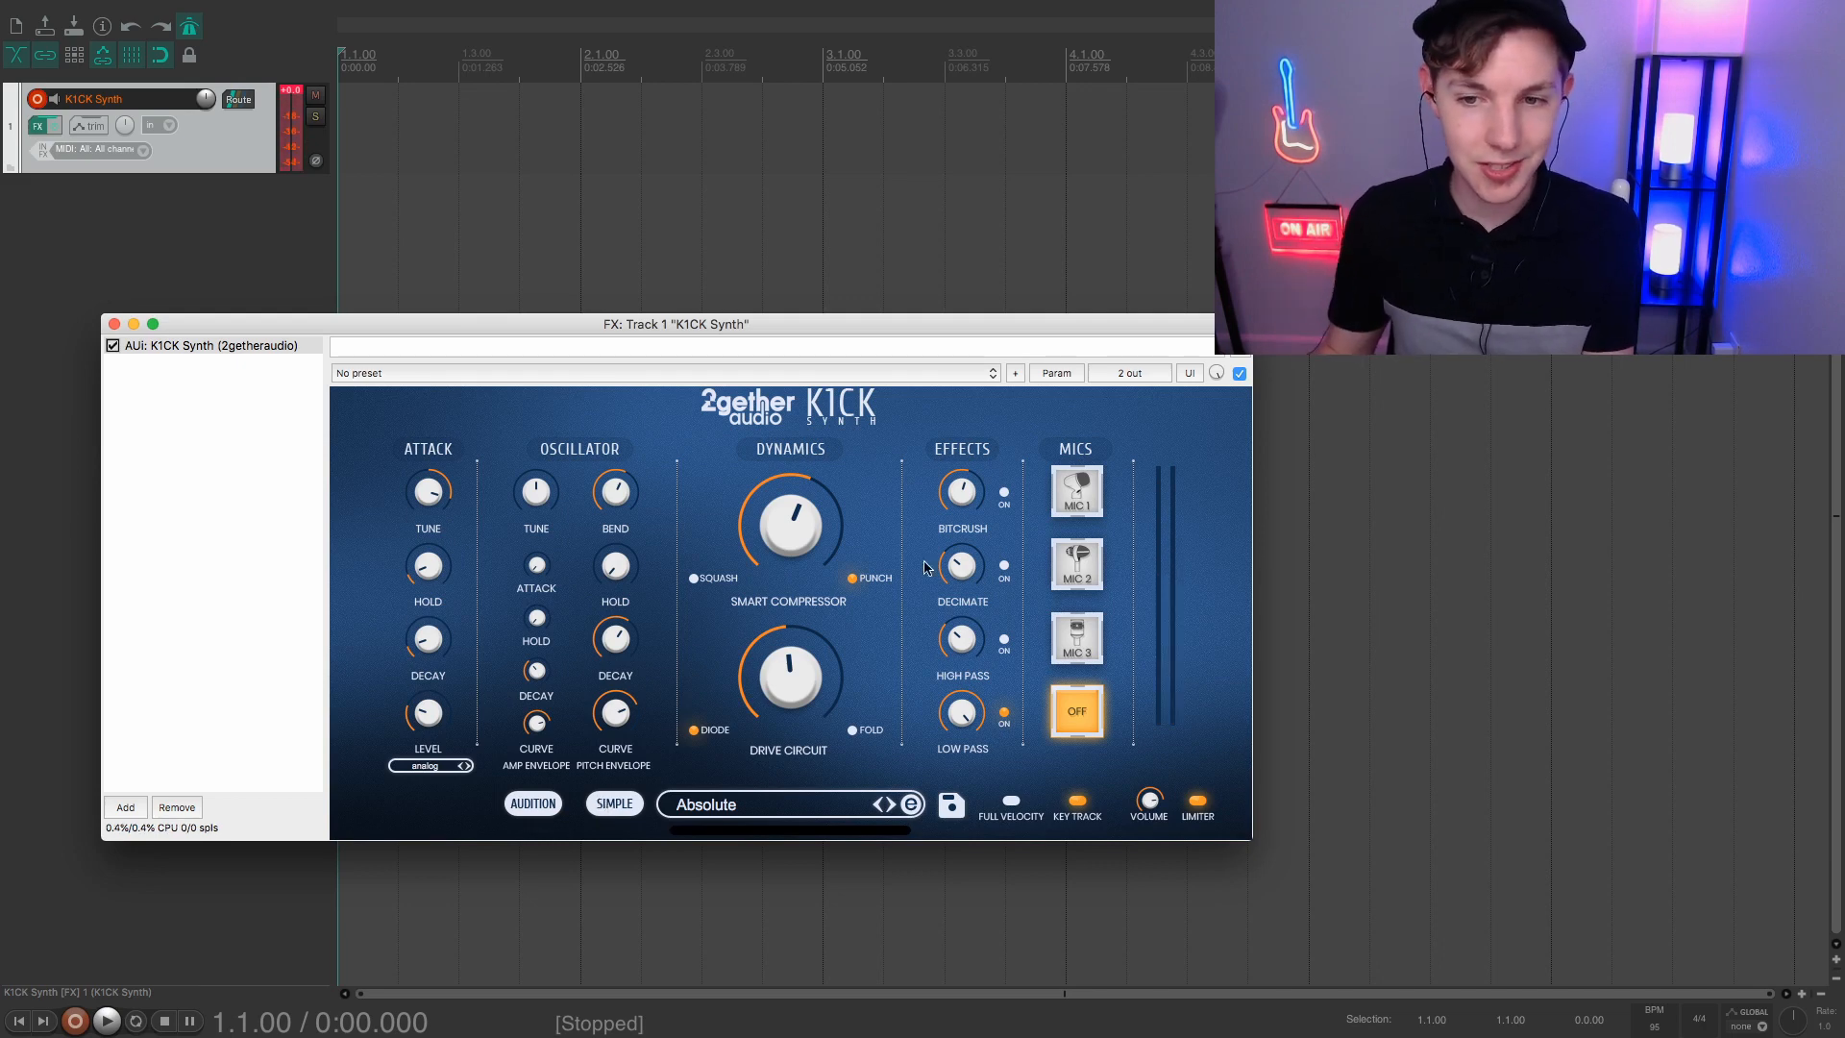
Compare the MIC 2 and MIC 3 options on the kick and choose MIC 1
{"action": "left_click", "coordinate": [1089, 507]}
{"action": "left_click", "coordinate": [1078, 567]}
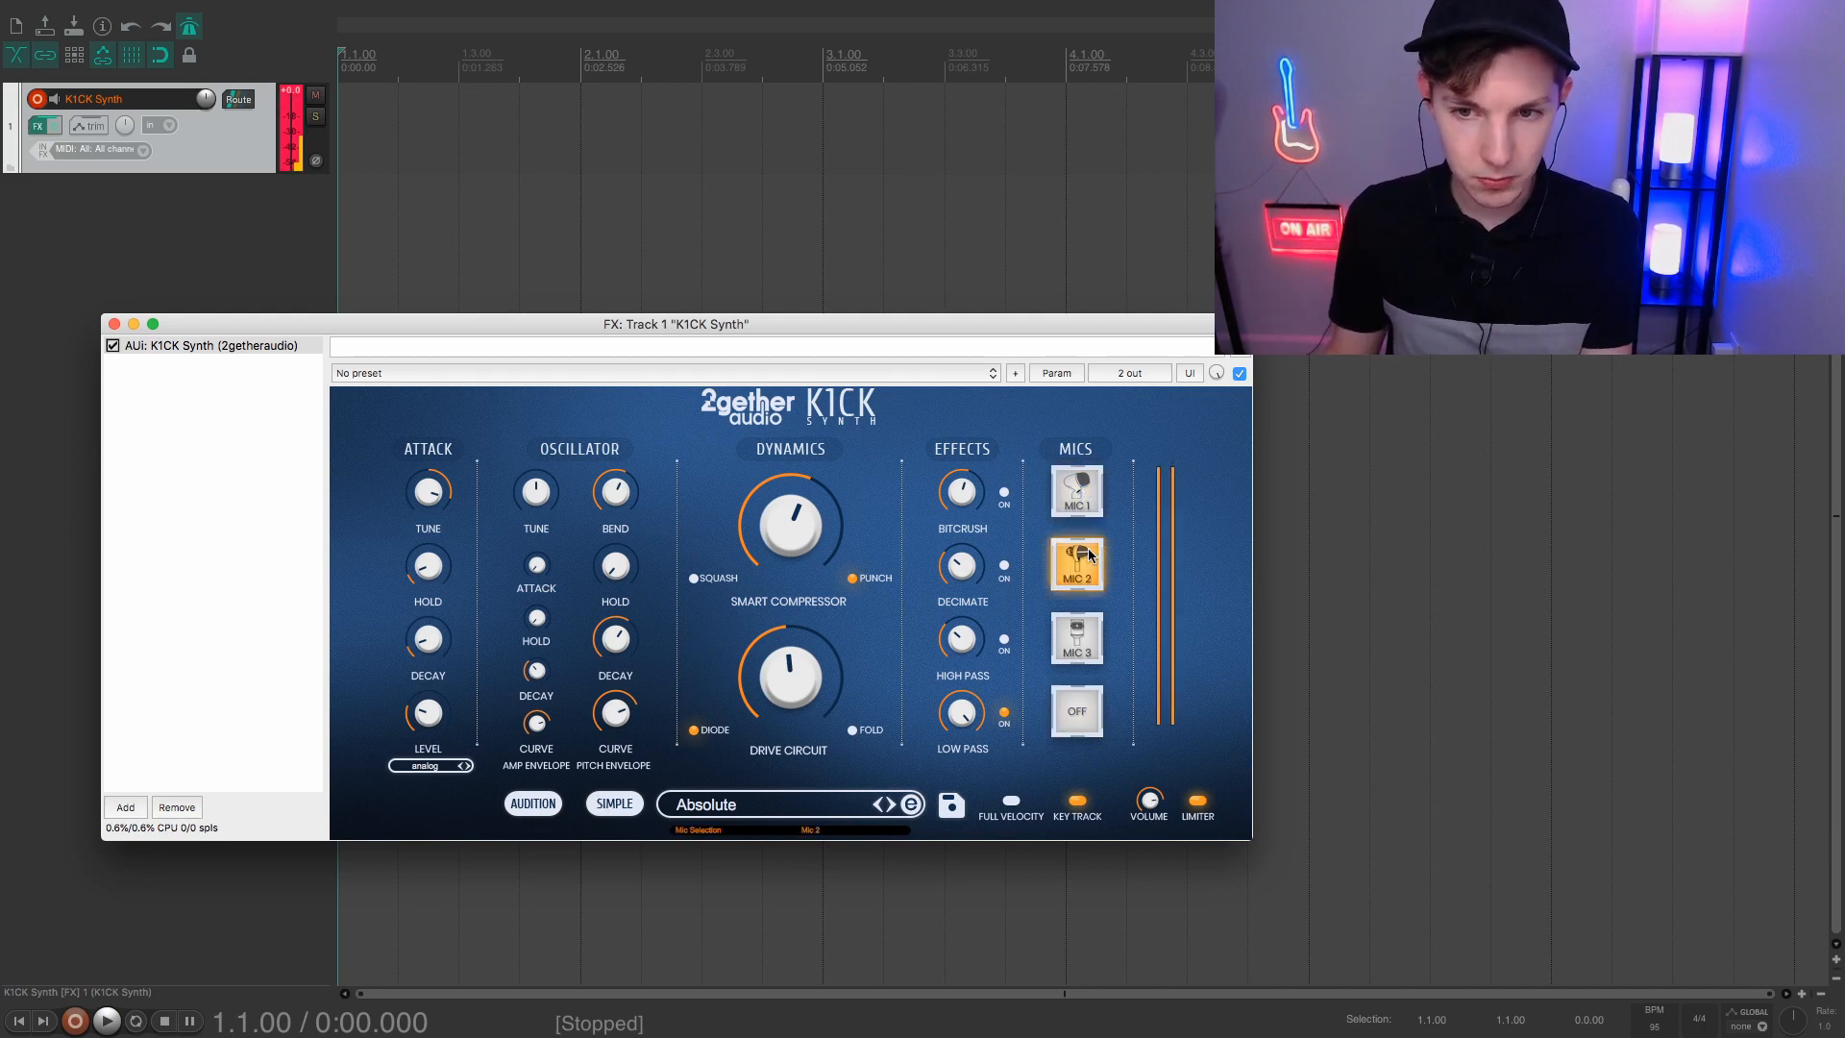
{"action": "left_click", "coordinate": [1077, 641]}
{"action": "left_click", "coordinate": [1088, 495]}
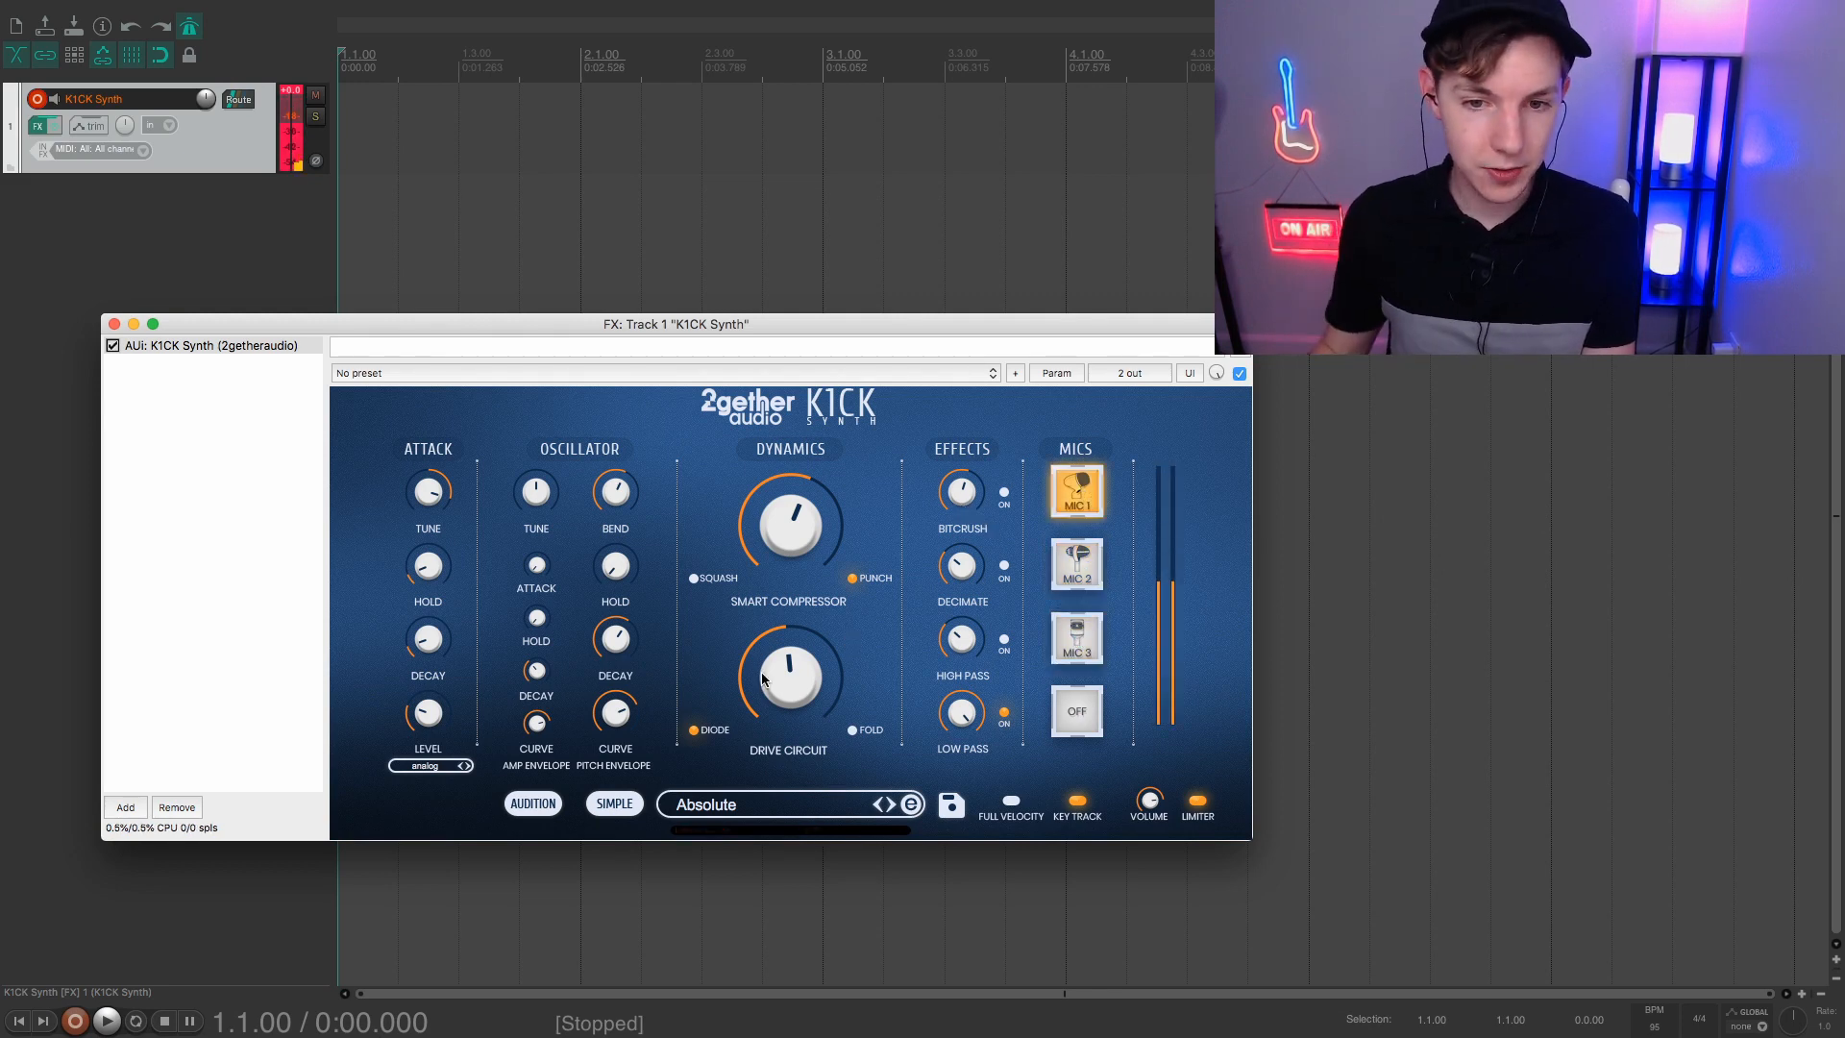
Try the Drive Circuit in Fold mode, and set it to Diode mode at about 90
{"action": "left_click_drag", "start_coordinate": [790, 678], "coordinate": [810, 527]}
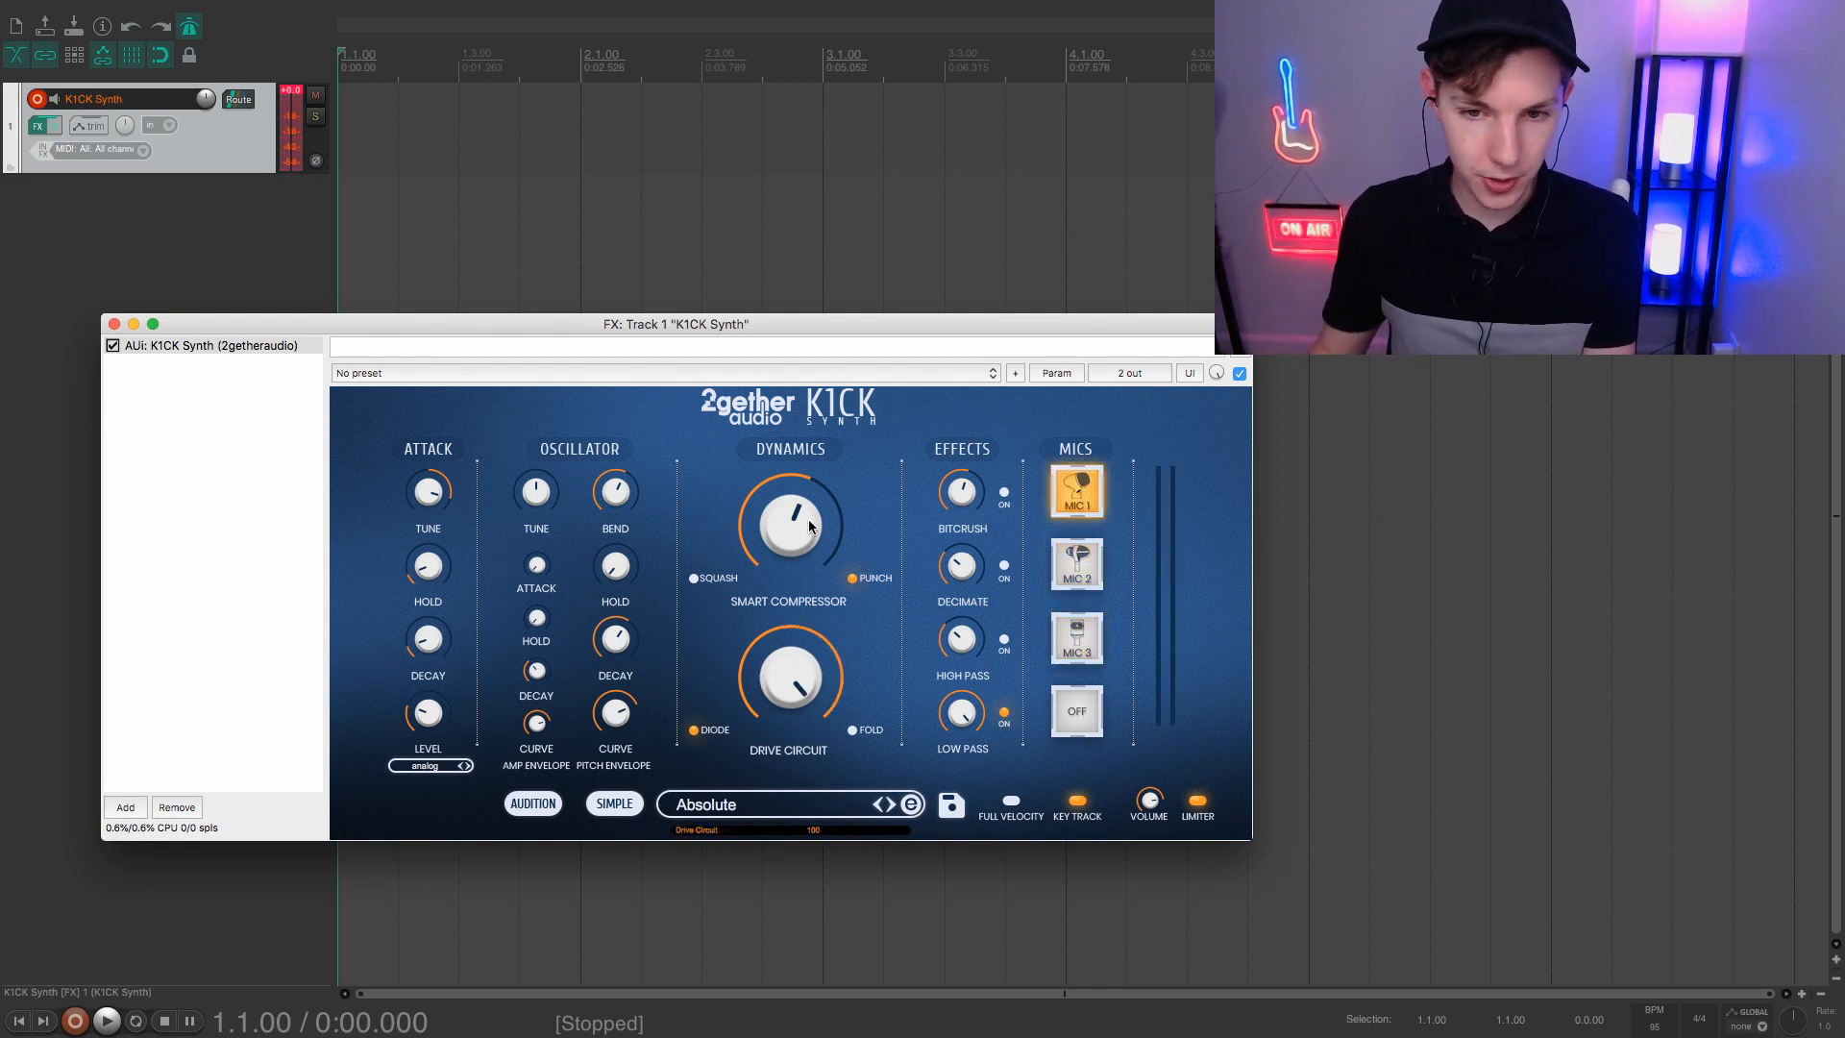
{"action": "left_click", "coordinate": [853, 731]}
{"action": "left_click_drag", "start_coordinate": [753, 735], "coordinate": [697, 767]}
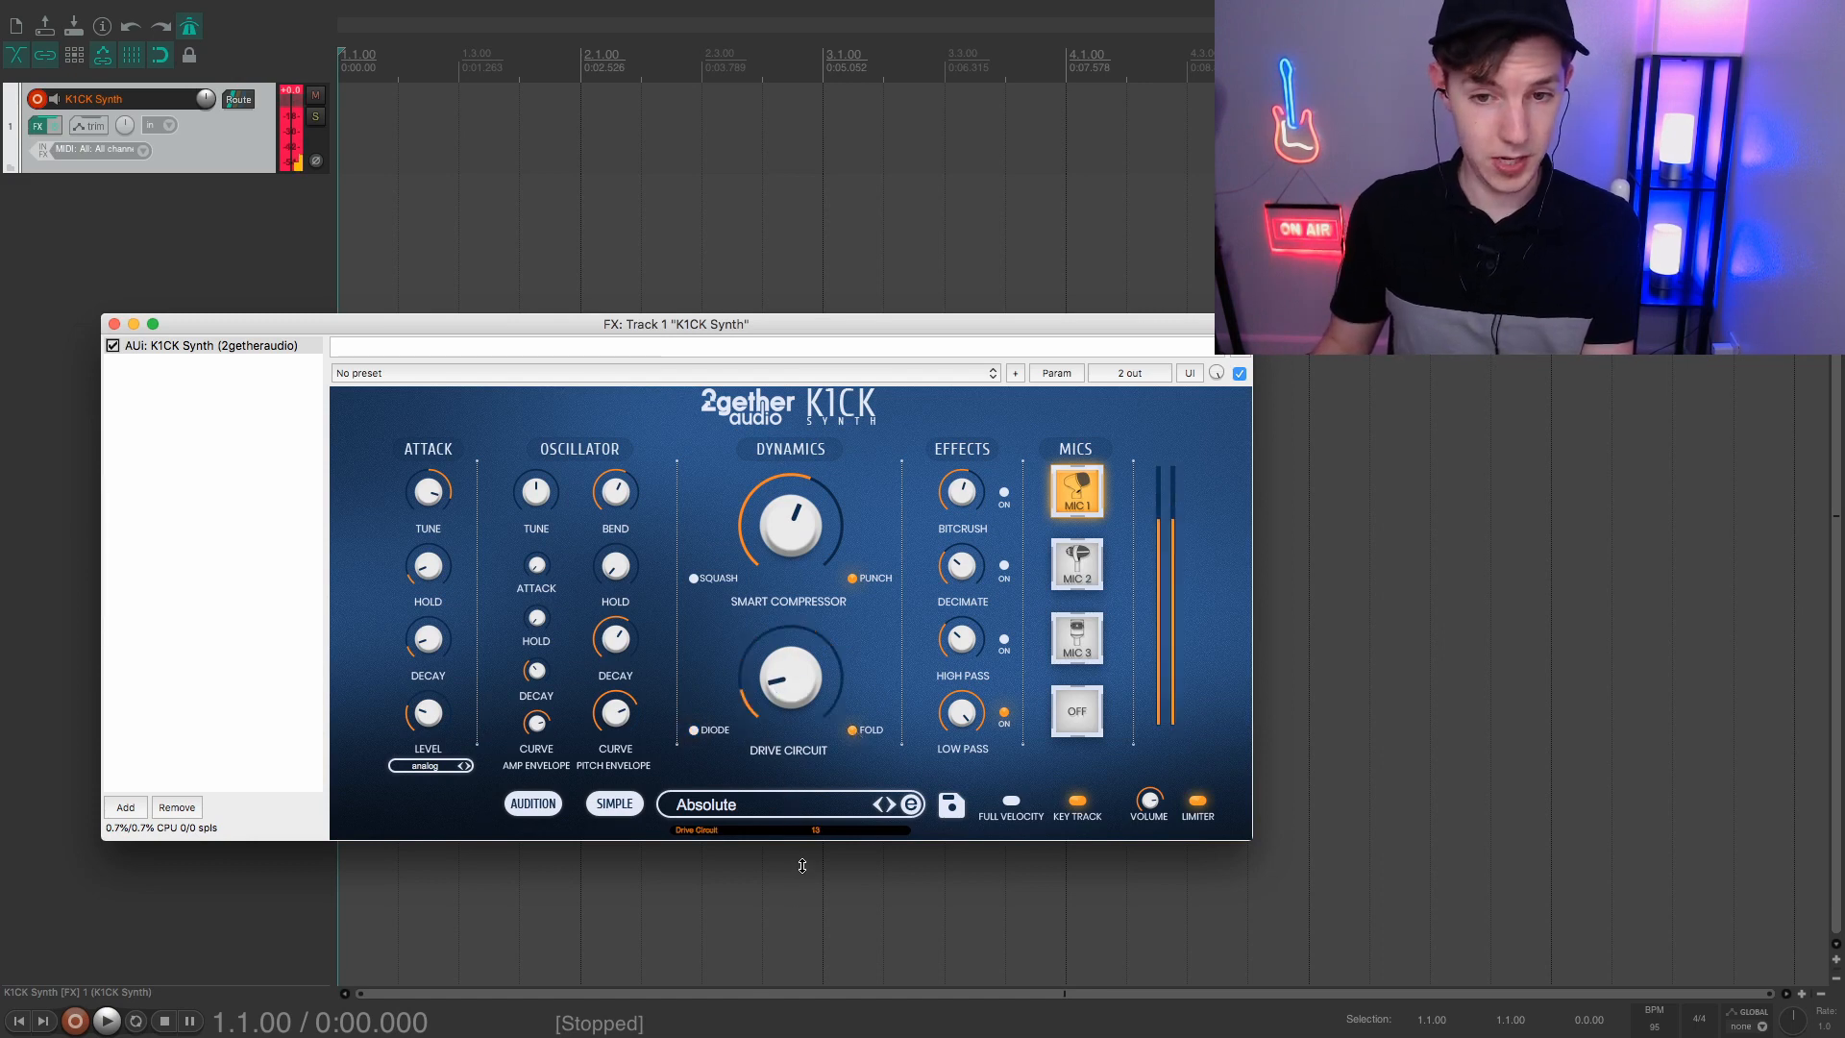
{"action": "left_click", "coordinate": [710, 729]}
{"action": "left_click_drag", "start_coordinate": [760, 692], "coordinate": [732, 606]}
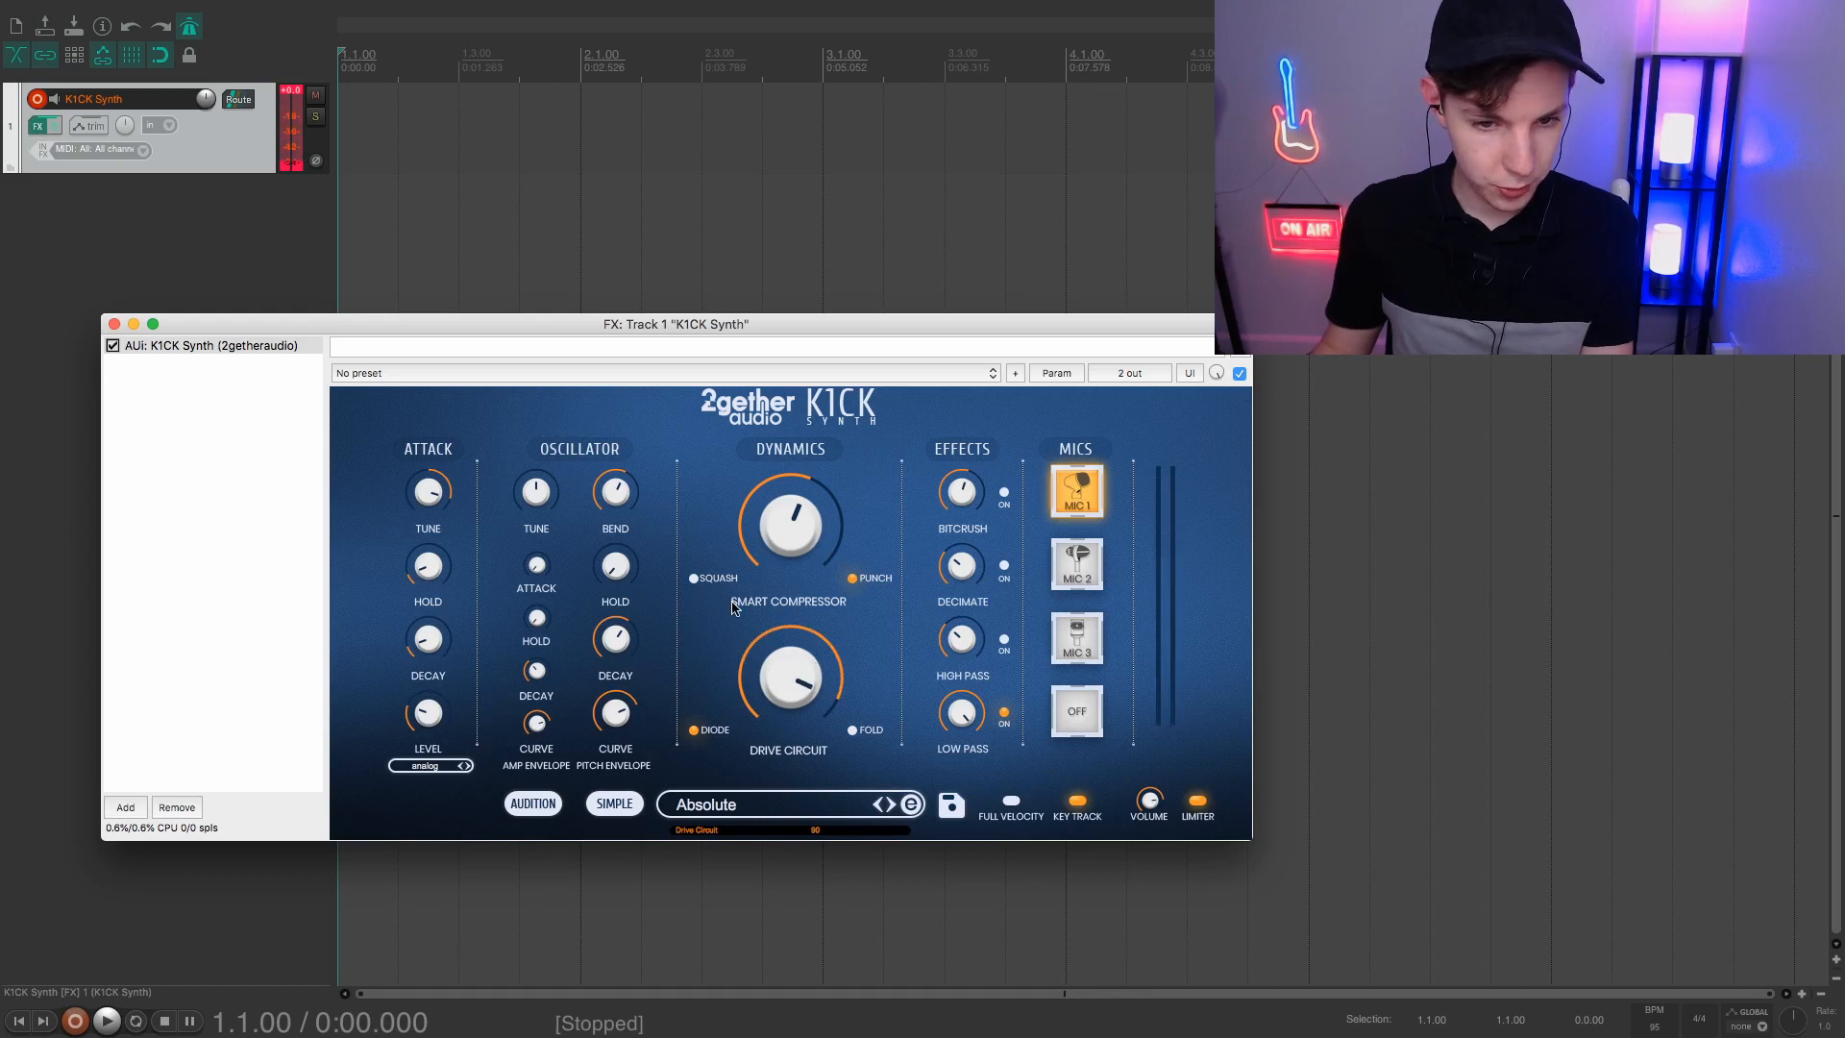
Adjust the oscillator's pitch envelope decay and raise its amp envelope decay
{"action": "mouse_move", "coordinate": [627, 634]}
{"action": "left_mouse_down"}
{"action": "mouse_move", "coordinate": [621, 729]}
{"action": "mouse_move", "coordinate": [620, 629]}
{"action": "left_mouse_up"}
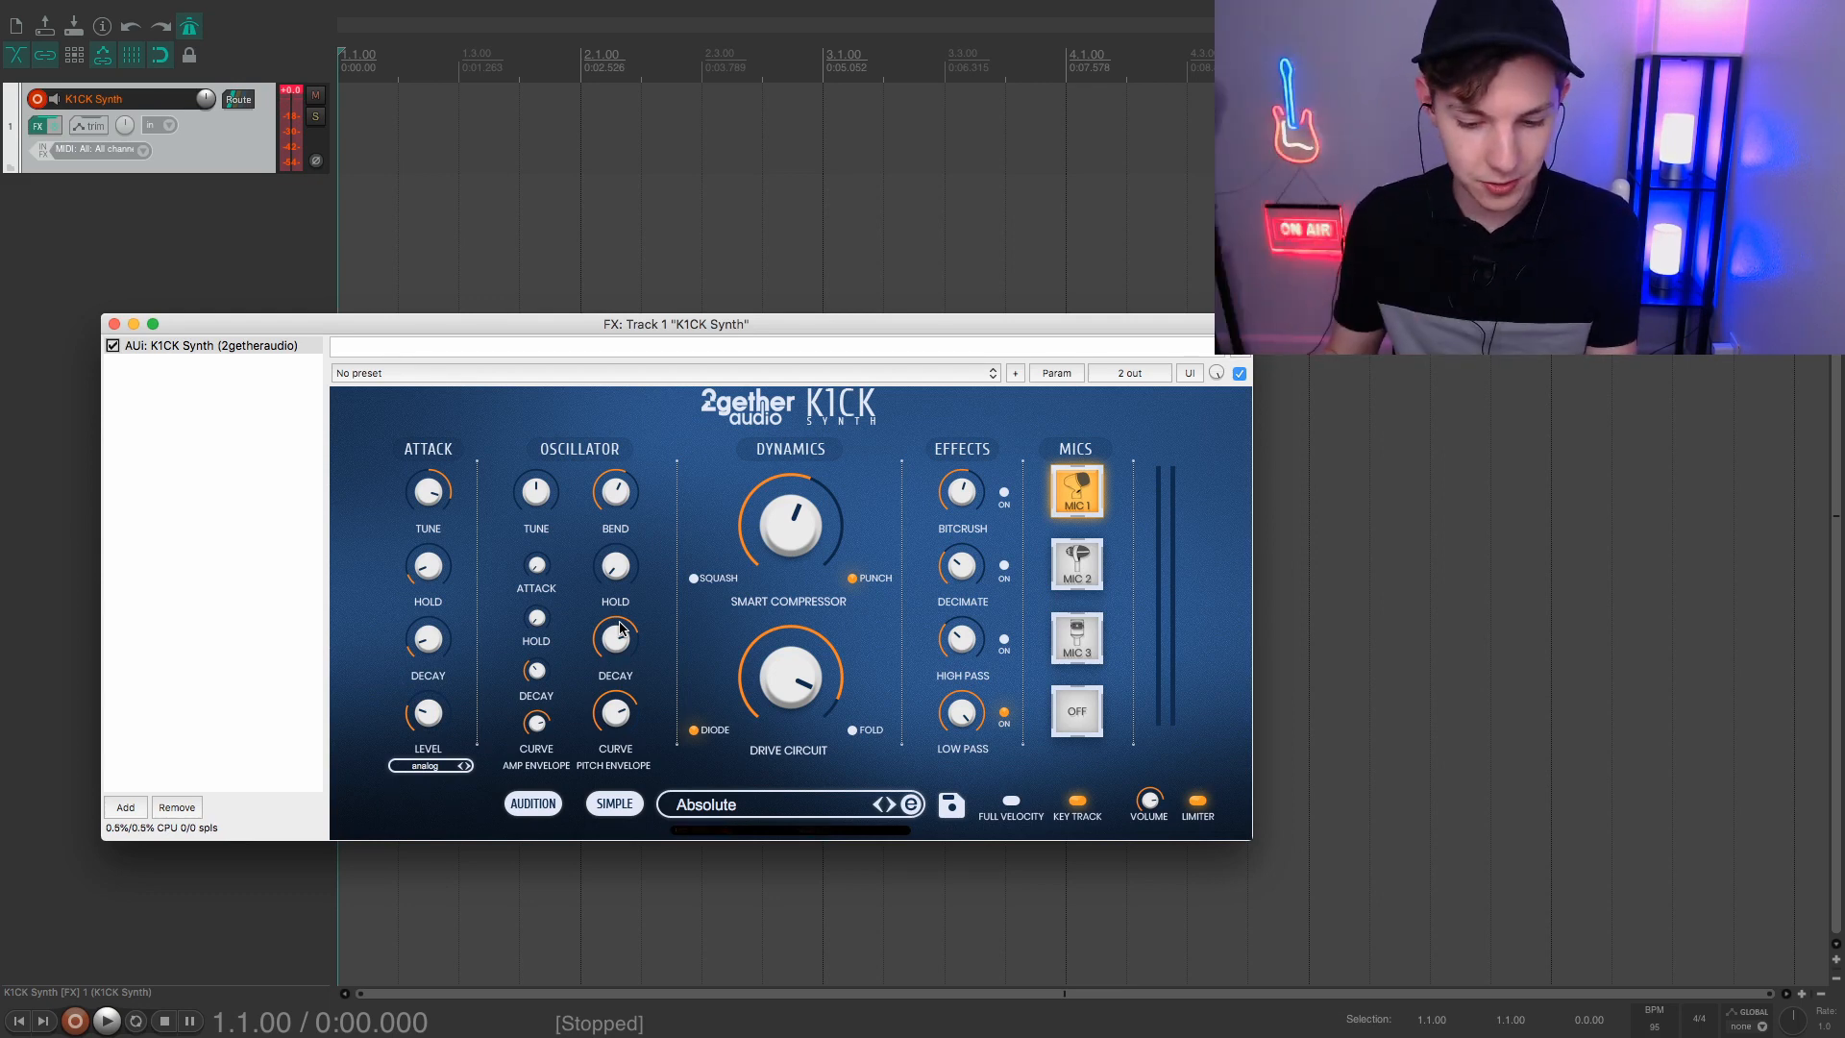
{"action": "left_click_drag", "start_coordinate": [611, 643], "coordinate": [620, 684]}
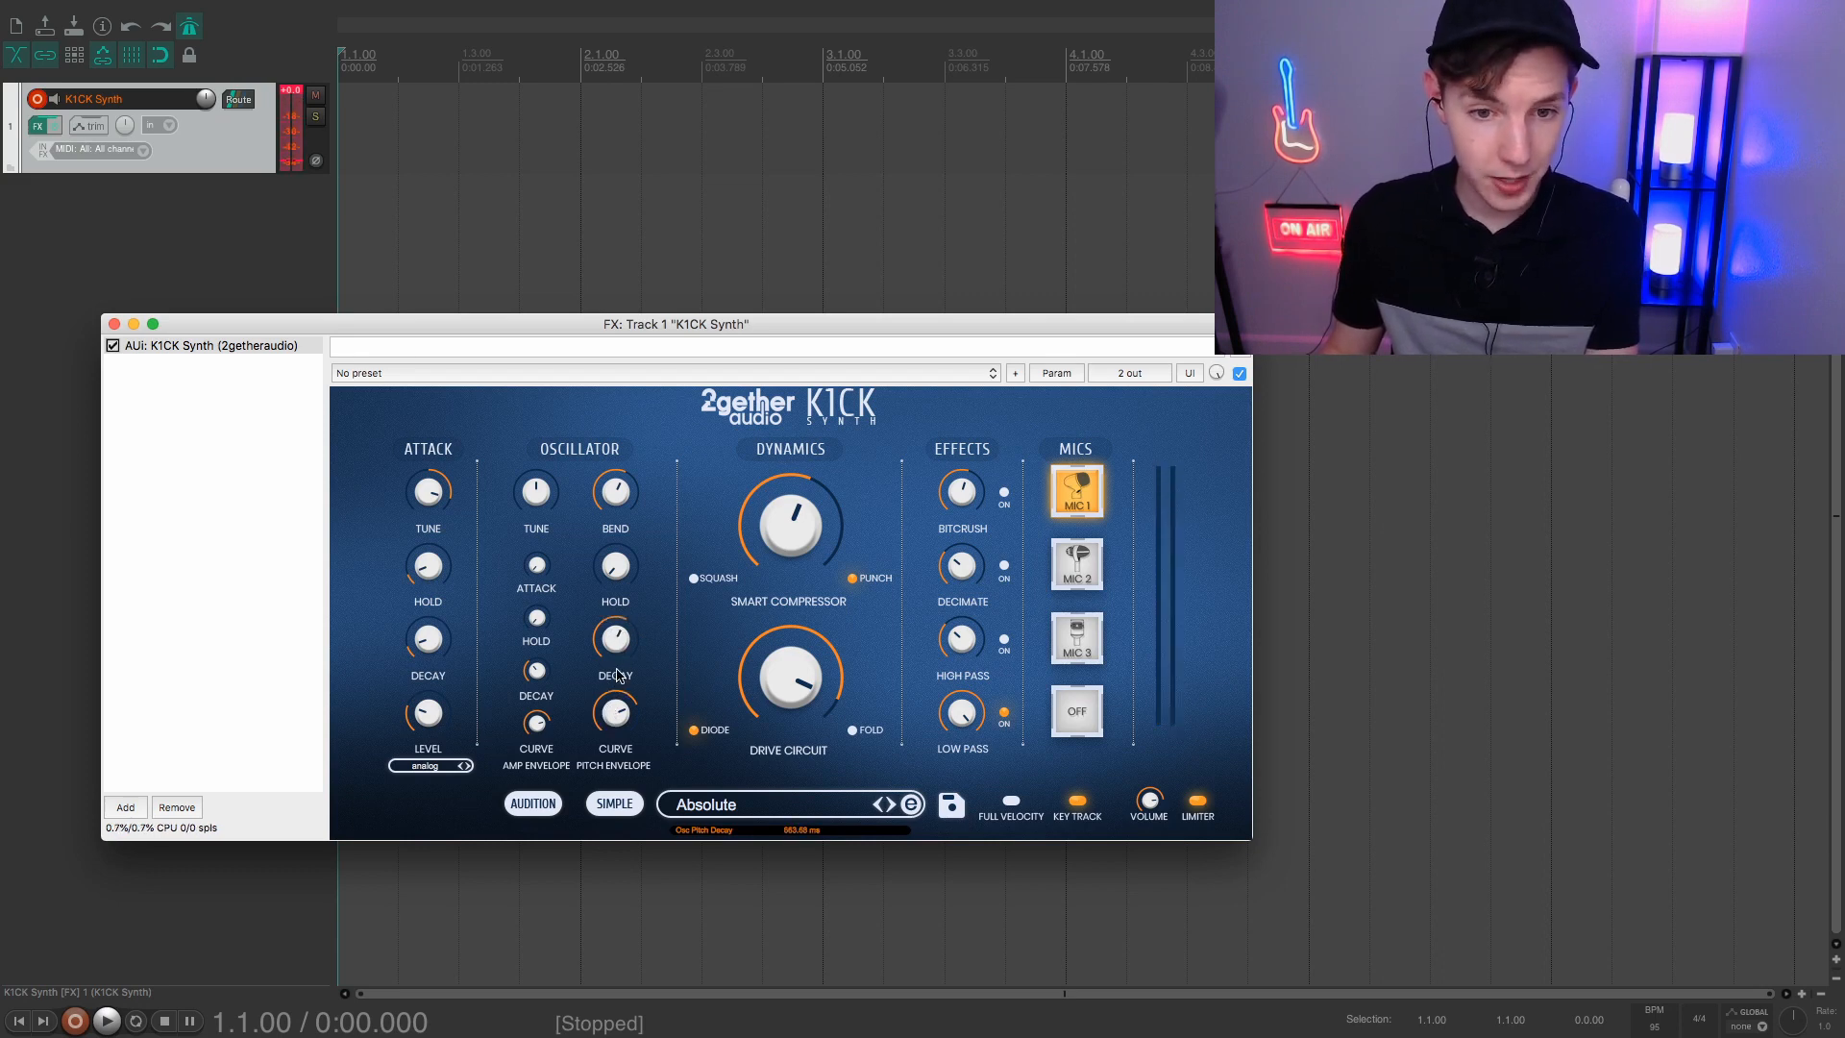
{"action": "left_click_drag", "start_coordinate": [540, 673], "coordinate": [553, 625]}
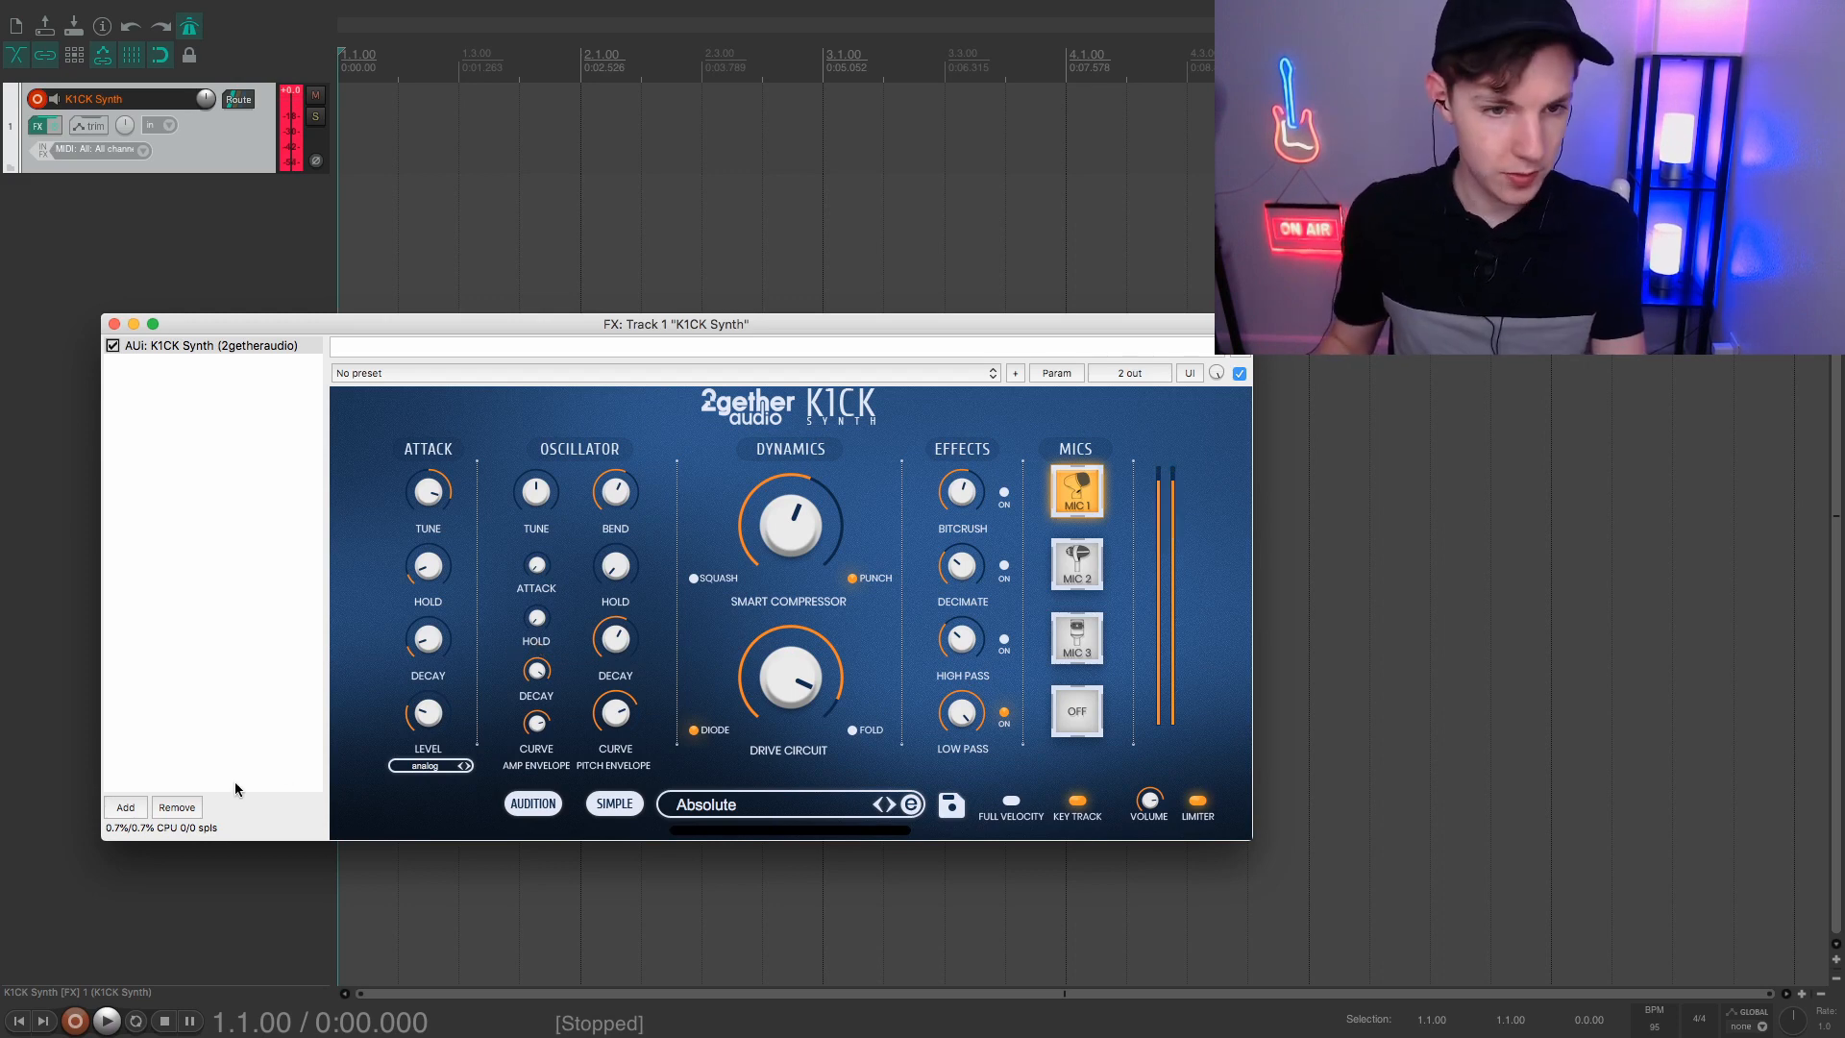
Add the VST version of Audio Assault's Defacer after K1CK Synth on the first track
{"action": "left_click", "coordinate": [124, 807]}
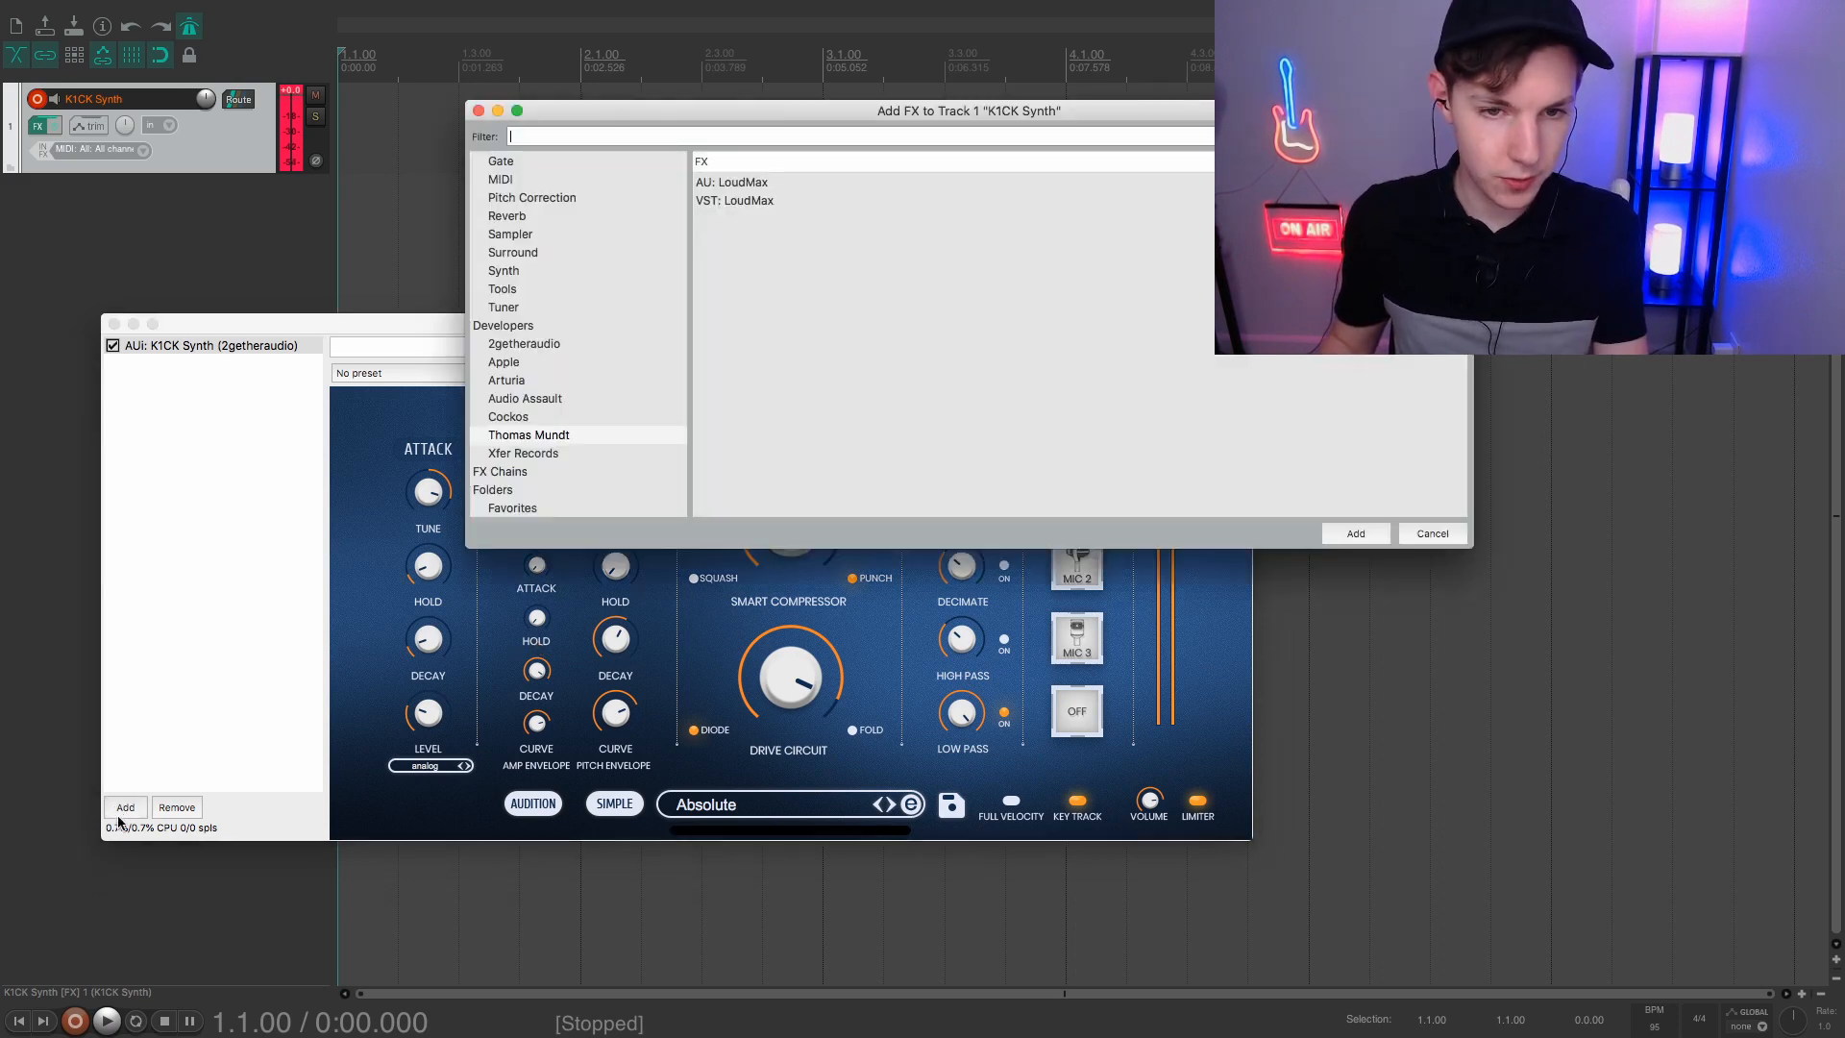
{"action": "left_click", "coordinate": [572, 434]}
{"action": "left_click", "coordinate": [559, 398]}
{"action": "double_click", "coordinate": [751, 184]}
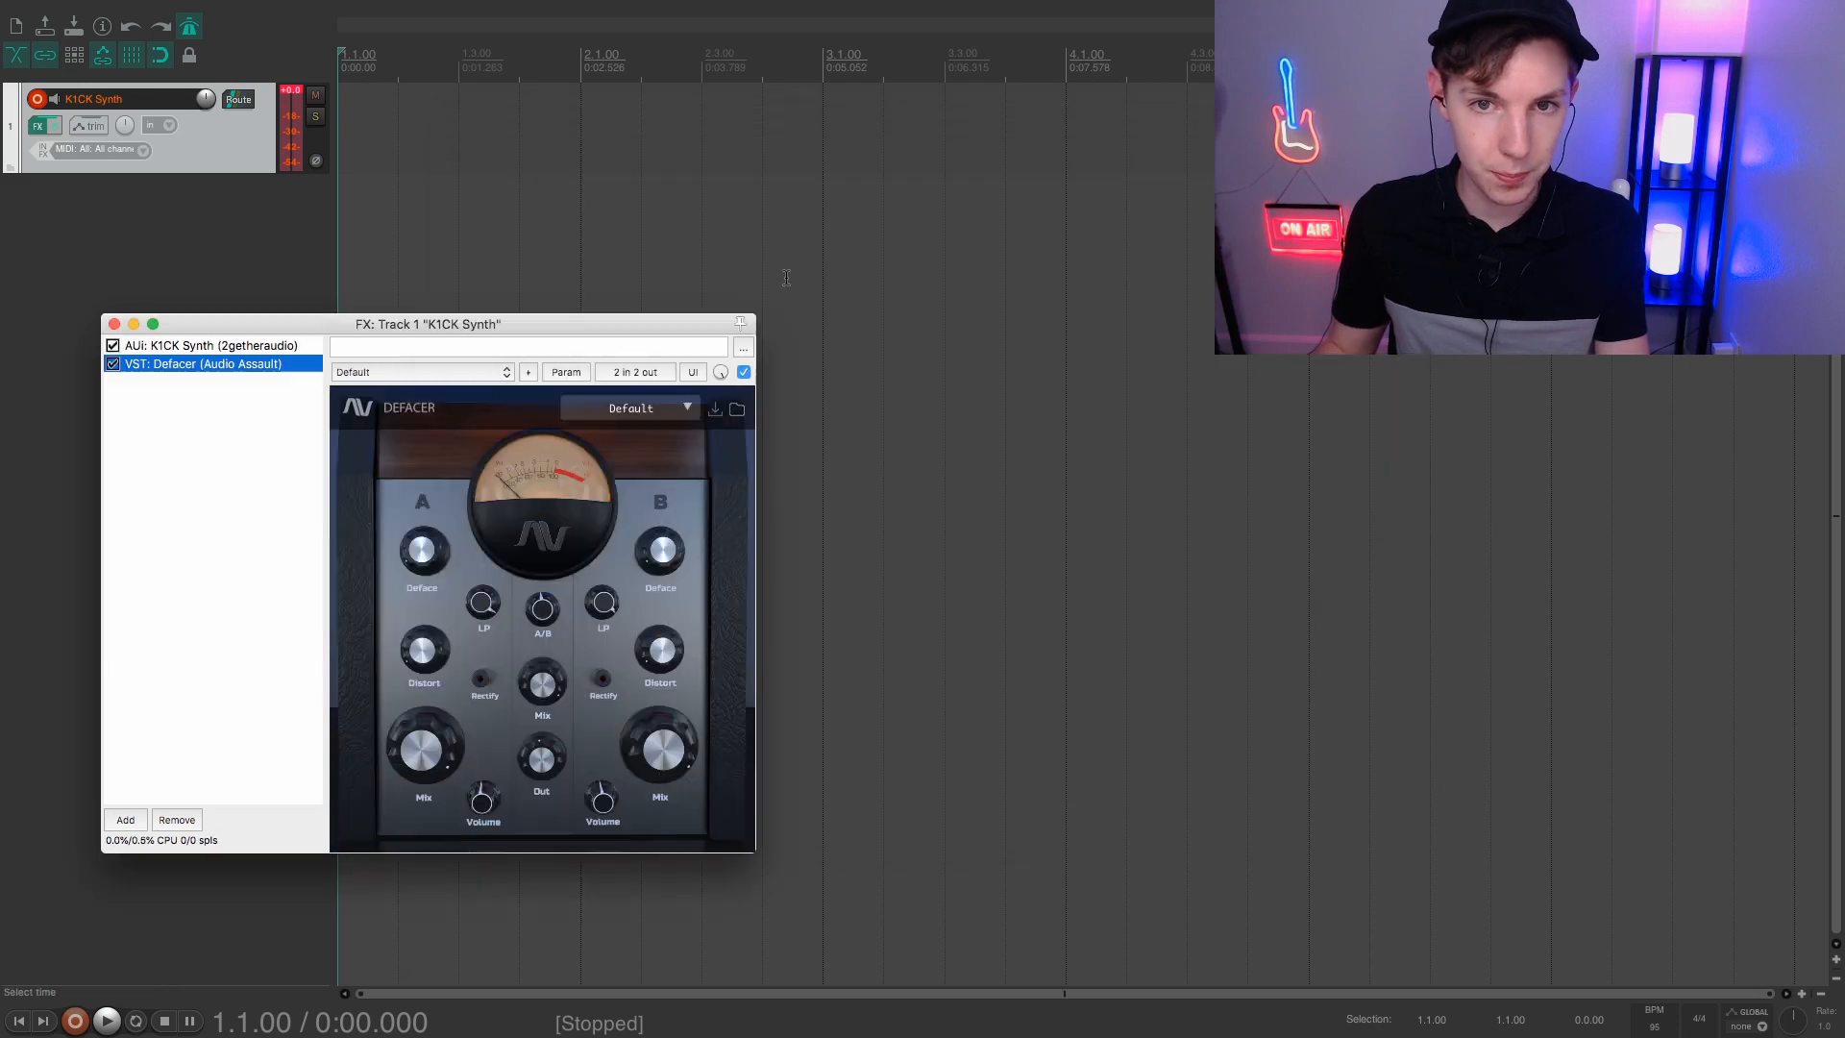
Experiment with Defacer's Distort and Mix controls and enable Rectify on channel B
{"action": "left_click_drag", "start_coordinate": [424, 650], "coordinate": [438, 569]}
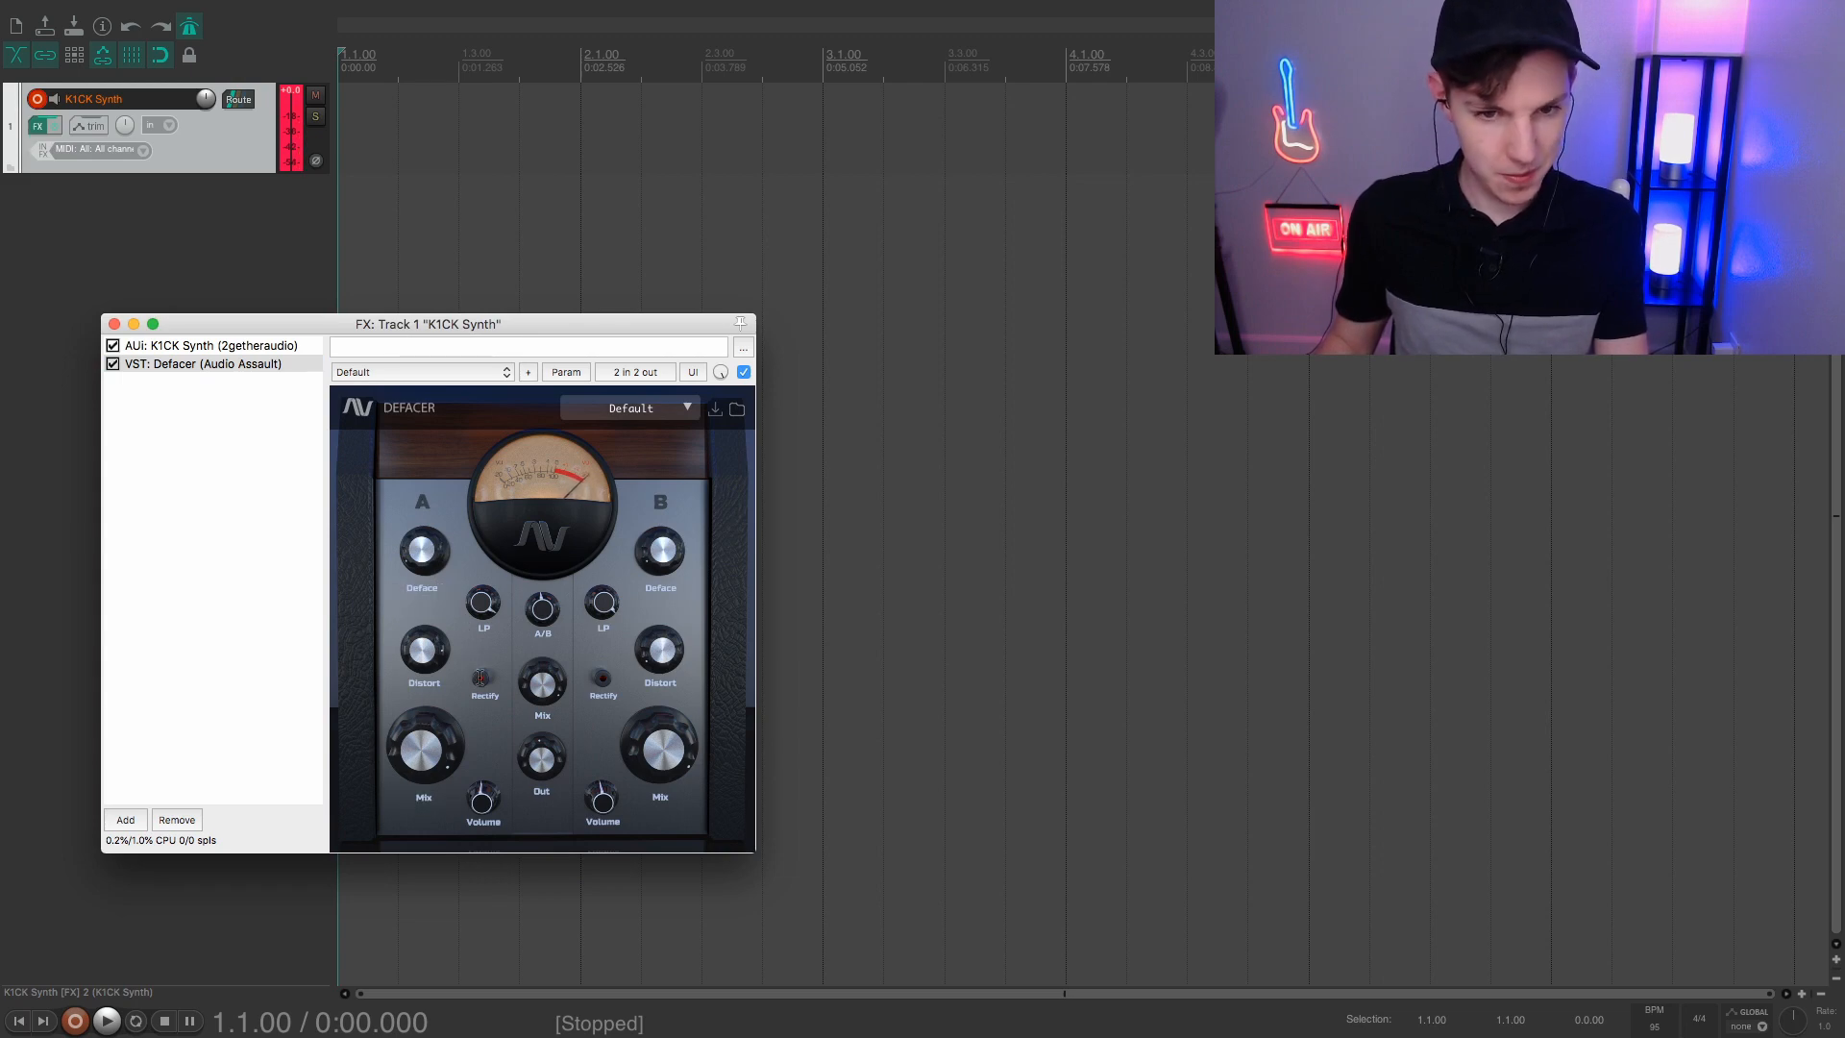
{"action": "left_click_drag", "start_coordinate": [669, 654], "coordinate": [667, 603]}
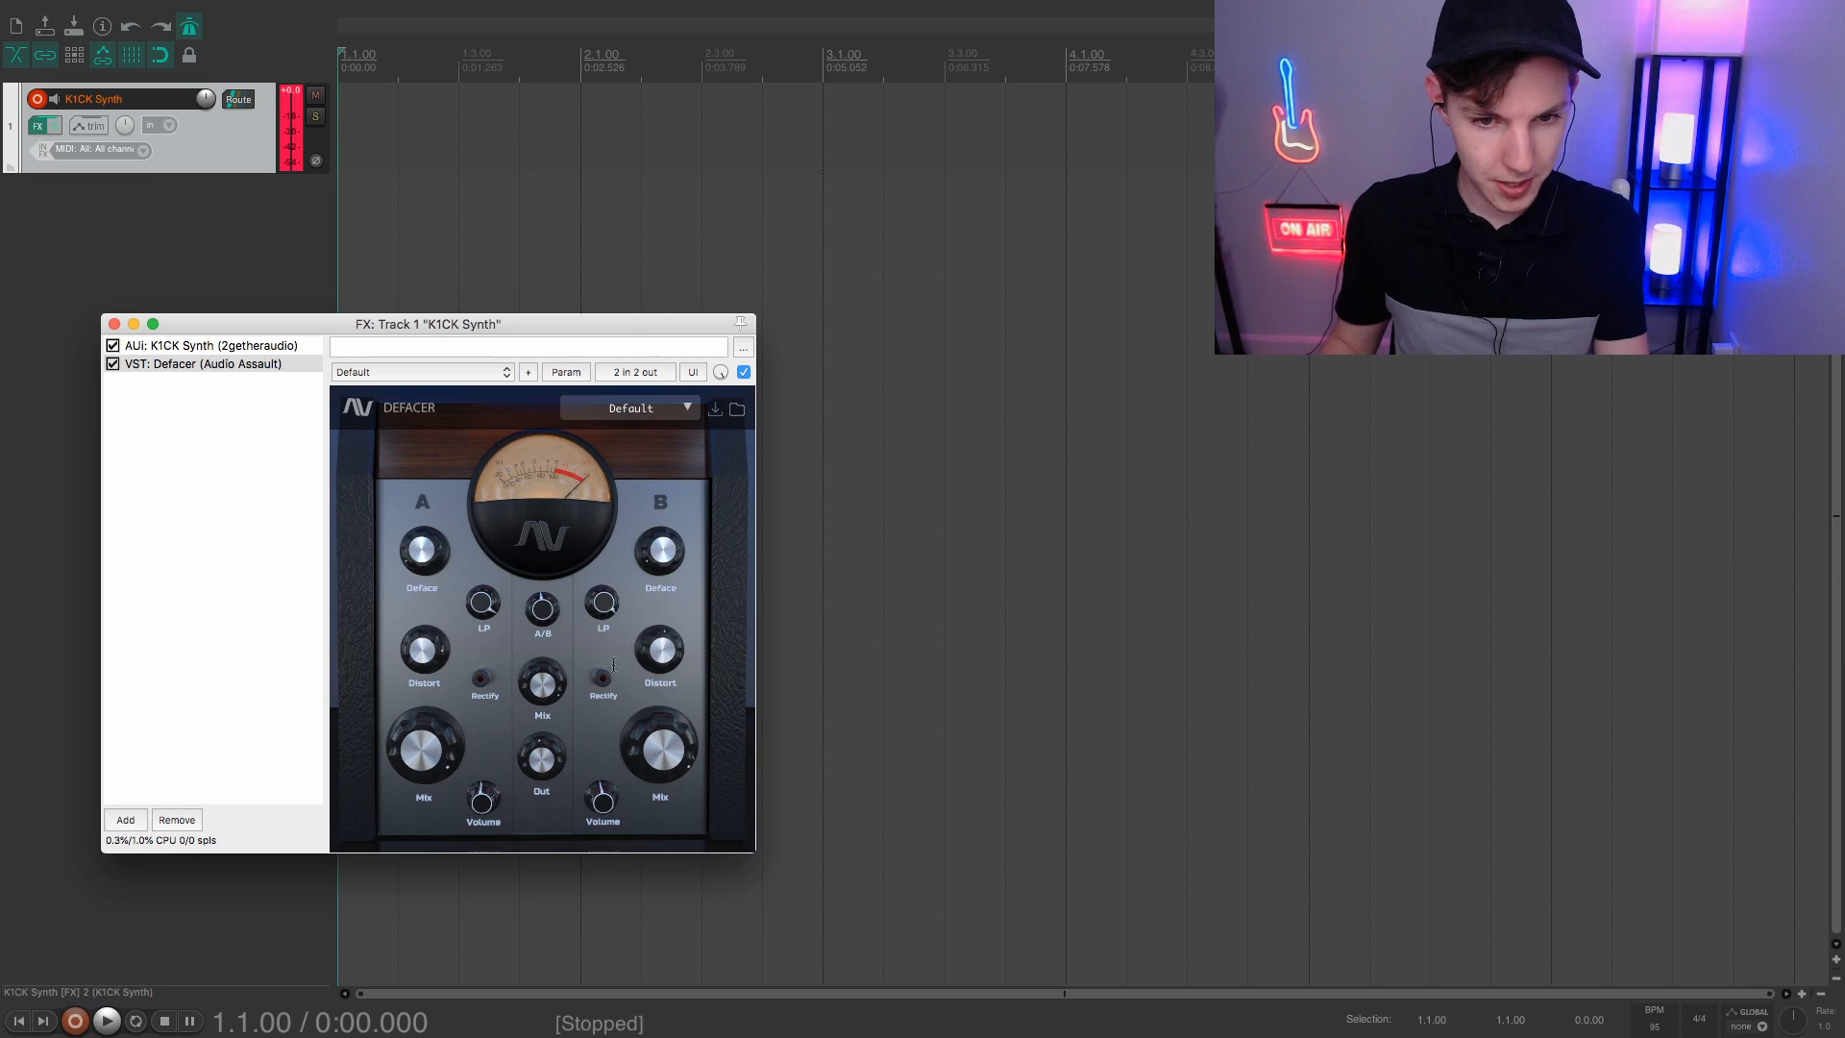
{"action": "left_click_drag", "start_coordinate": [659, 754], "coordinate": [643, 826]}
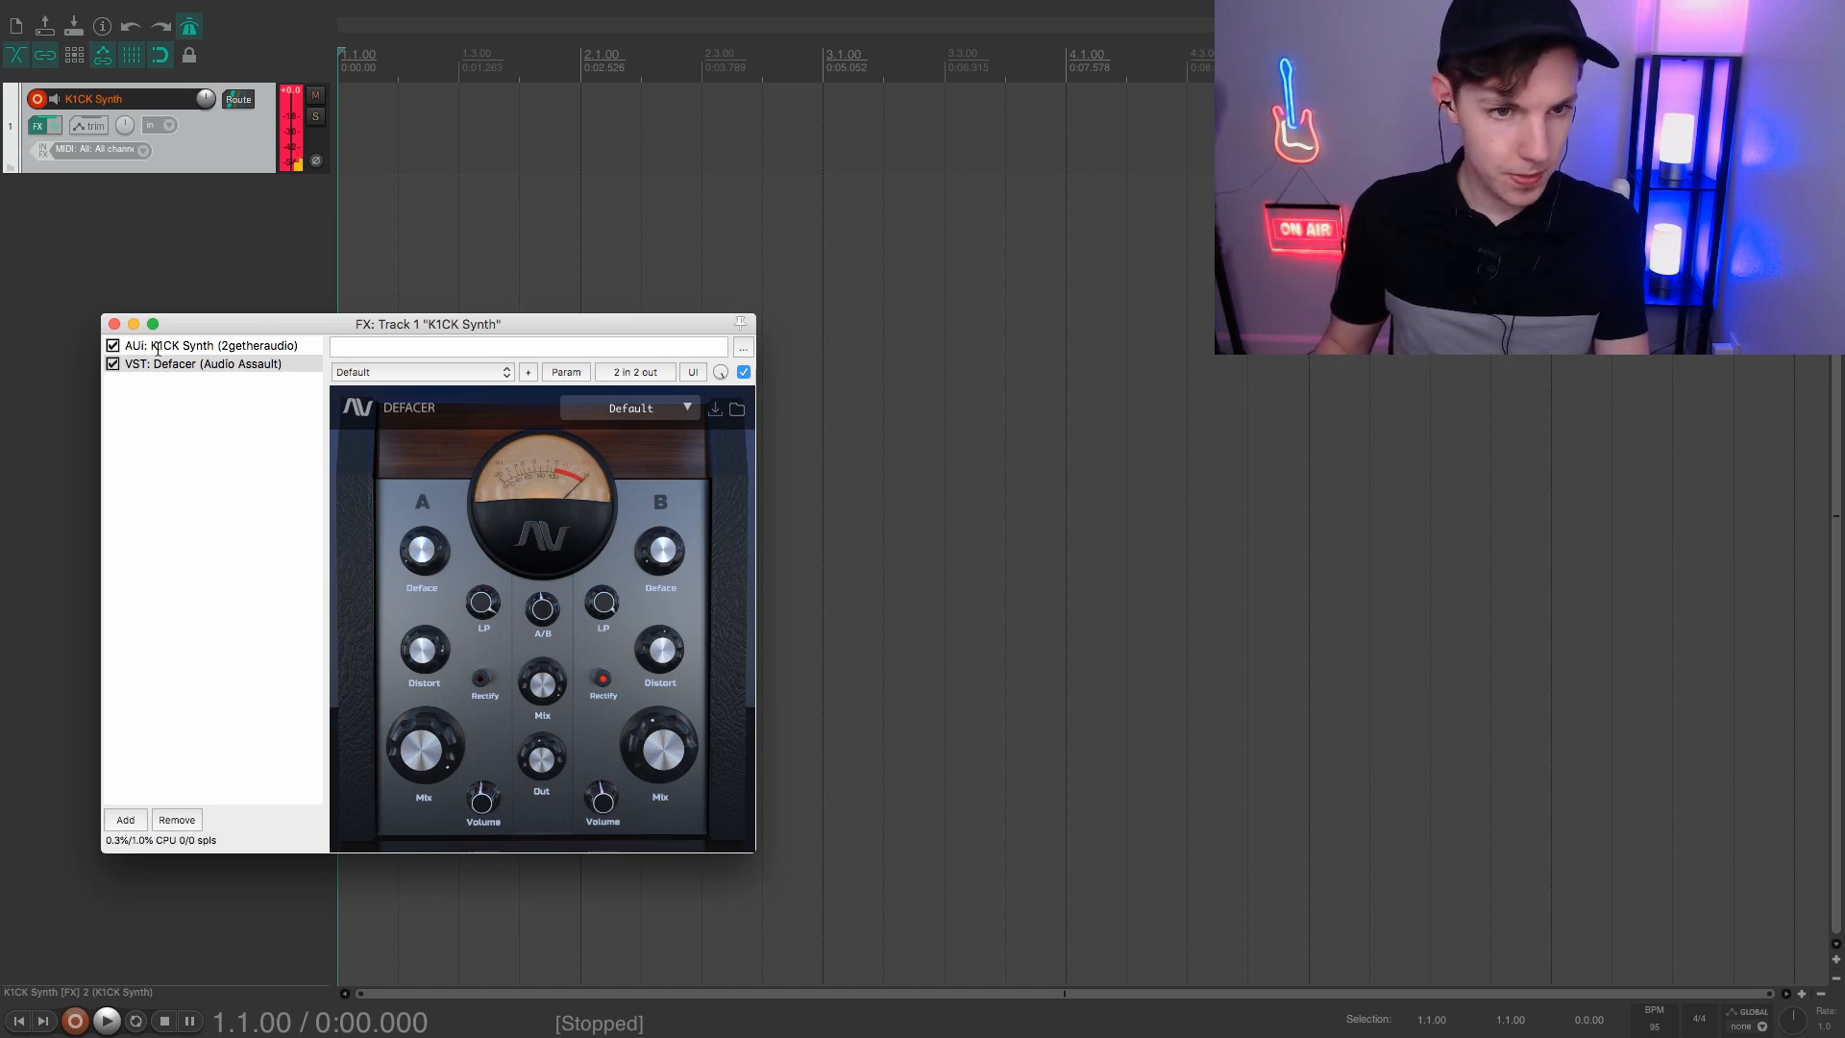
{"action": "left_click", "coordinate": [115, 323]}
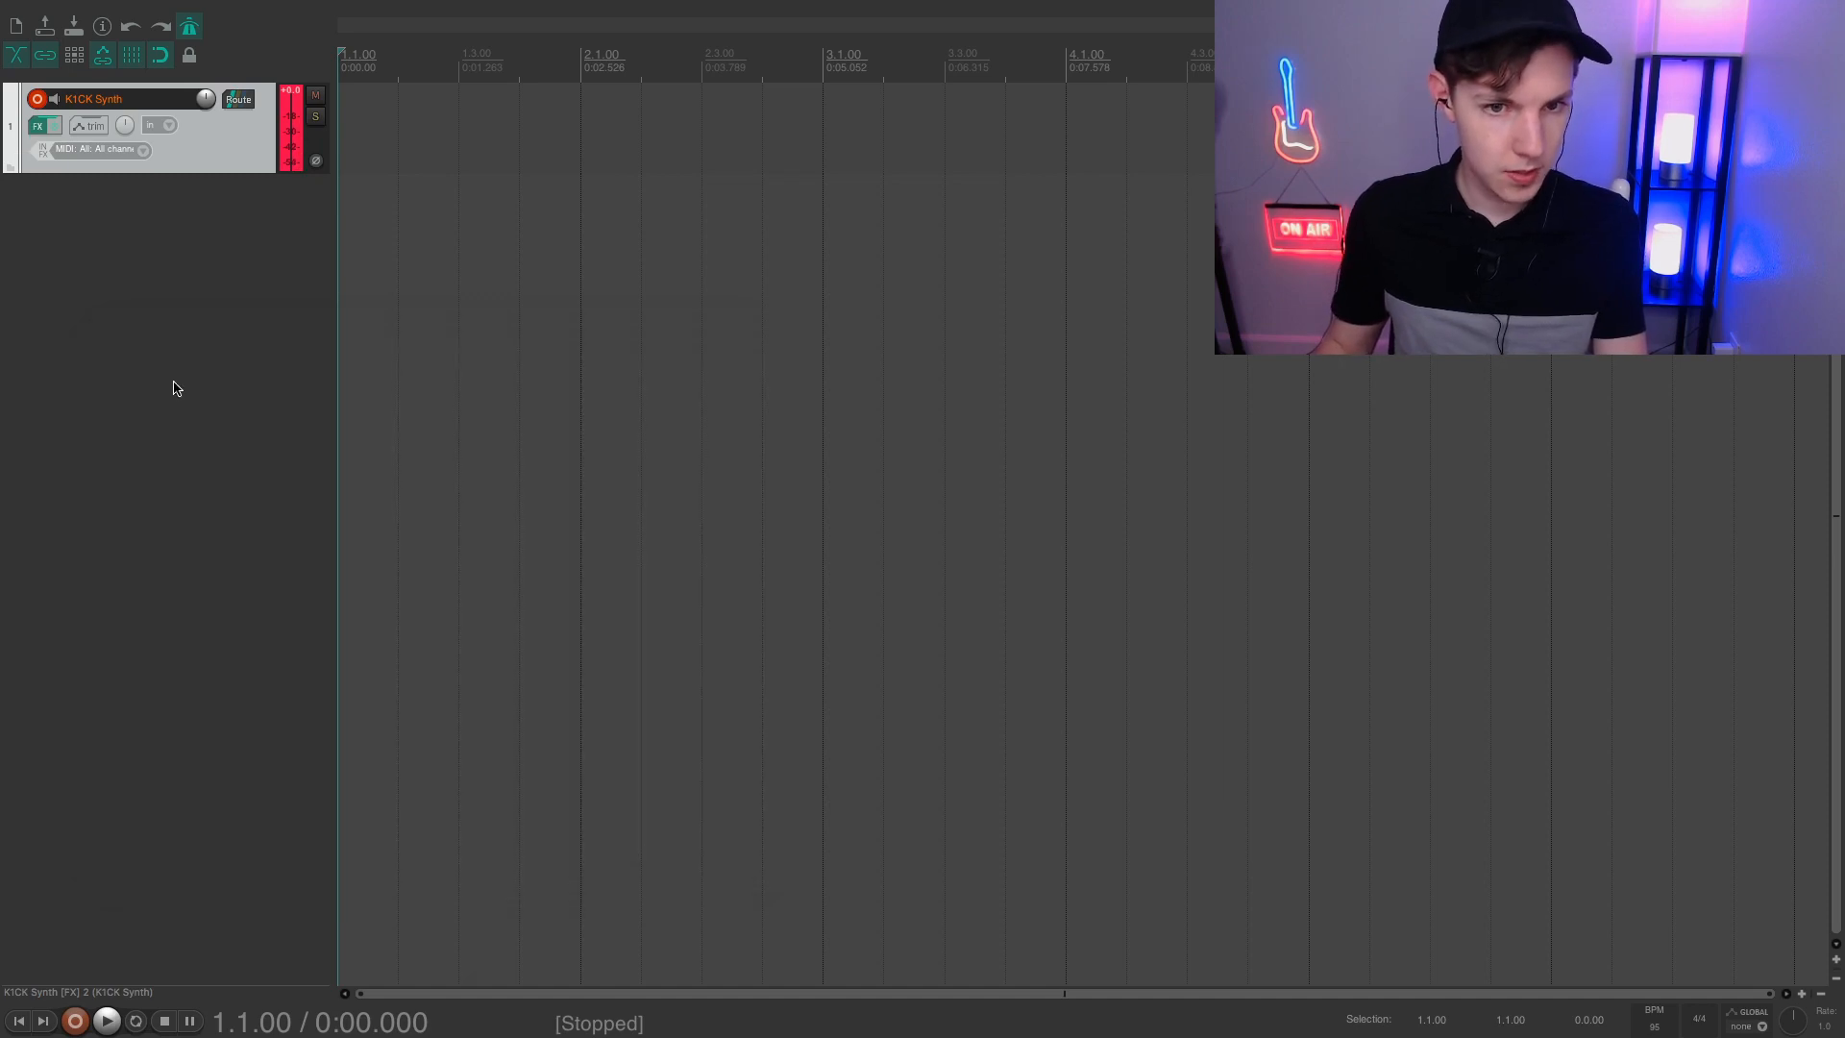
Record a MIDI kick pattern on the first K1CK Synth track and trim it to a two-bar loop
{"action": "left_click", "coordinate": [75, 1020]}
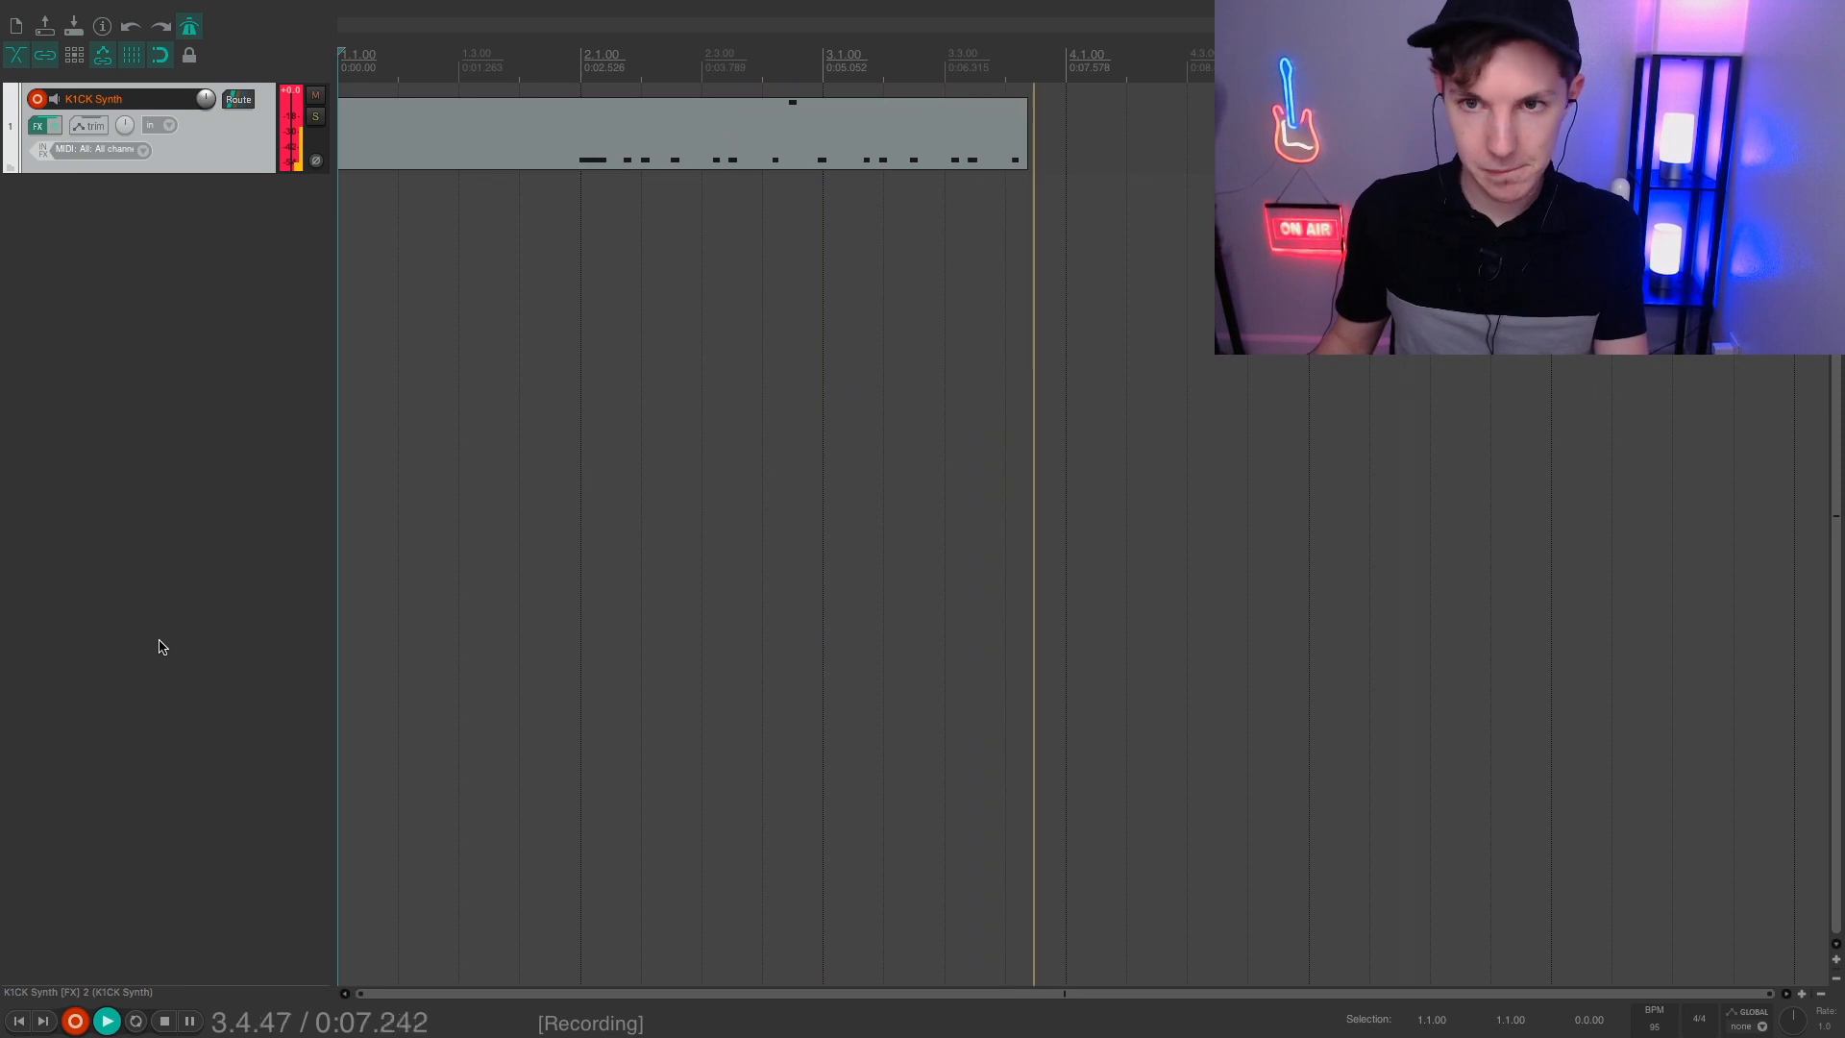
{"action": "key", "text": "space"}
{"action": "left_click", "coordinate": [808, 478]}
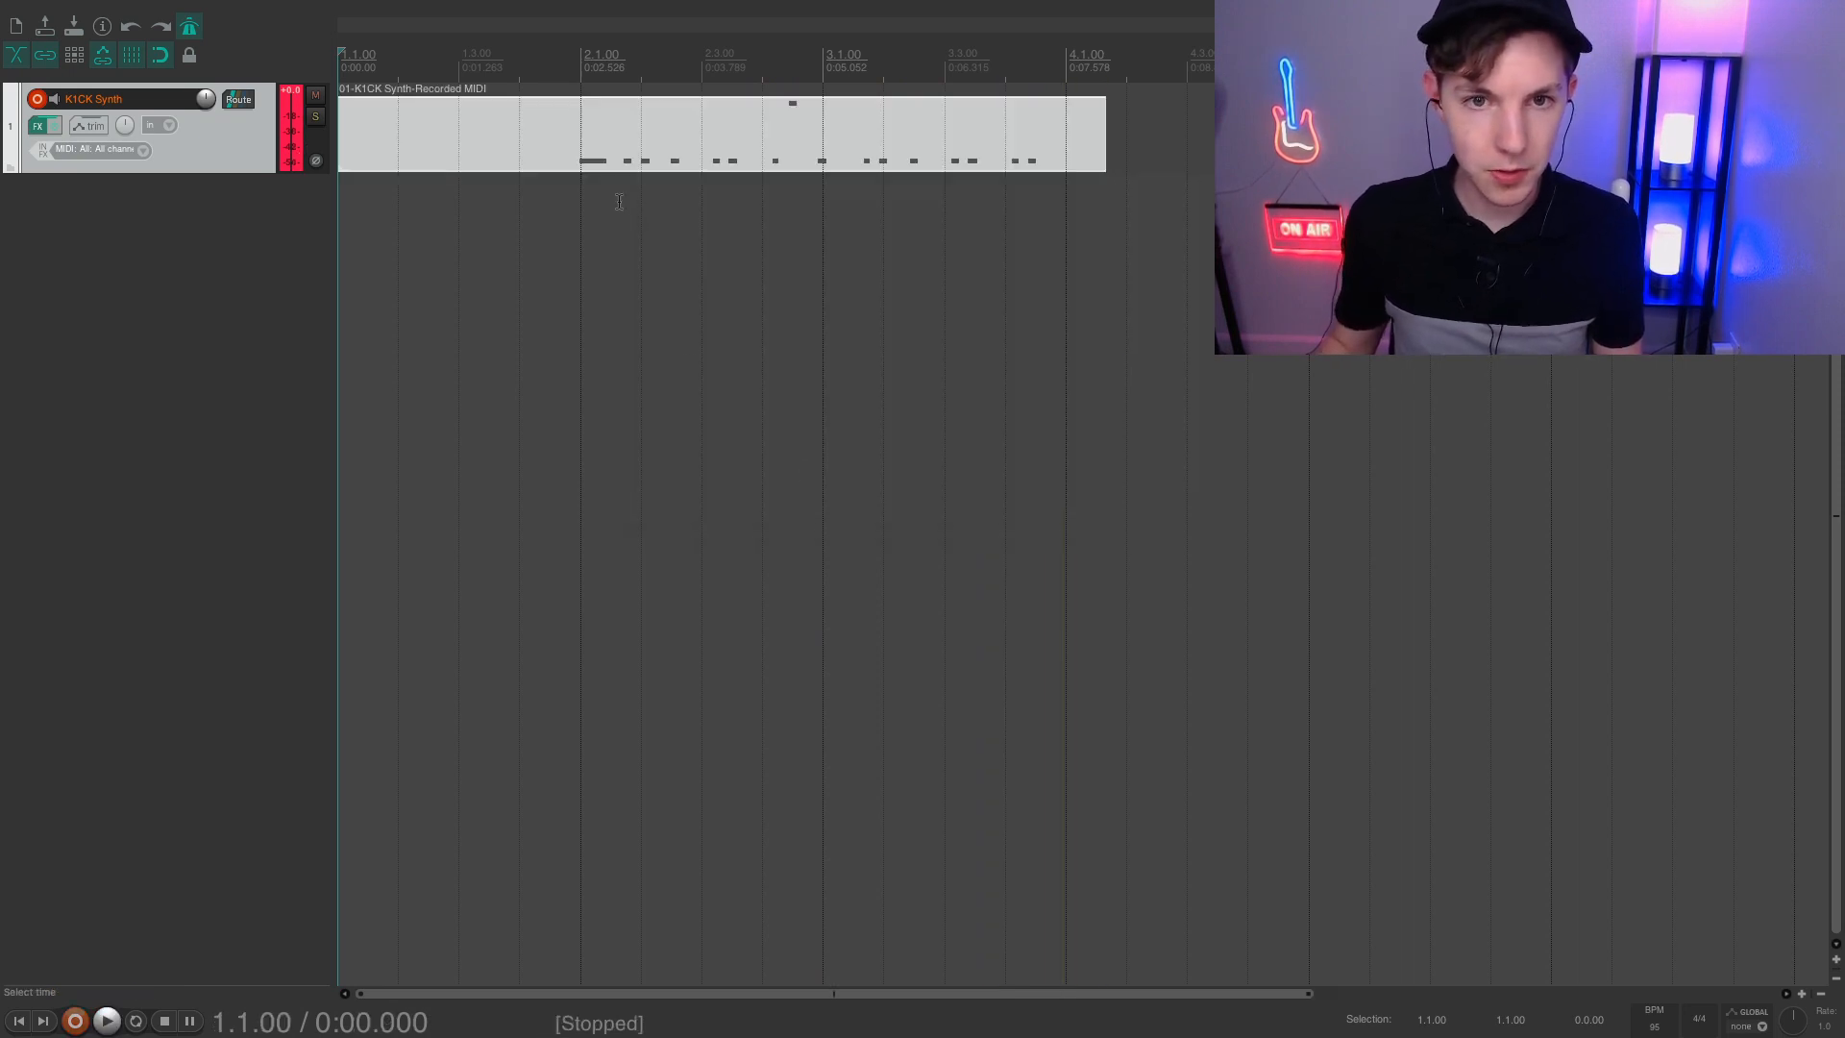
{"action": "left_click", "coordinate": [581, 140]}
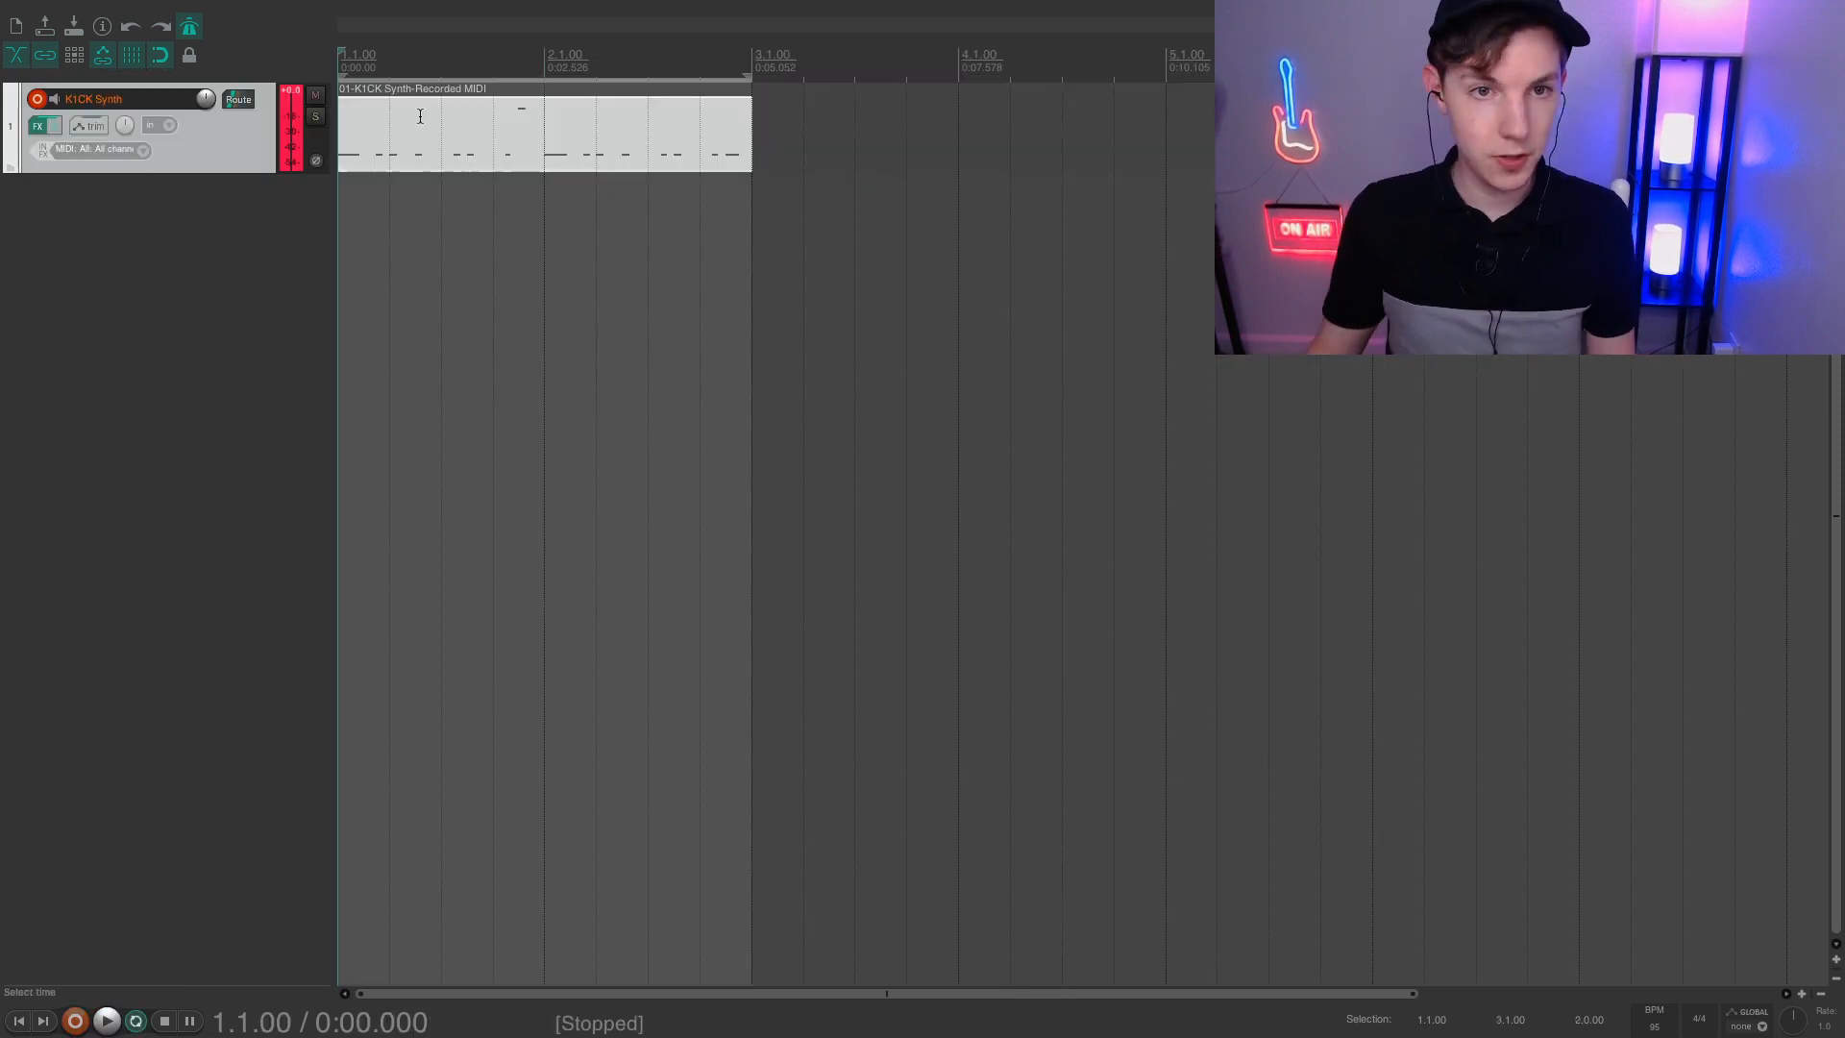
Play back the looped two-bar kick pattern and turn off the metronome
{"action": "key", "text": "space"}
{"action": "key", "text": "space"}
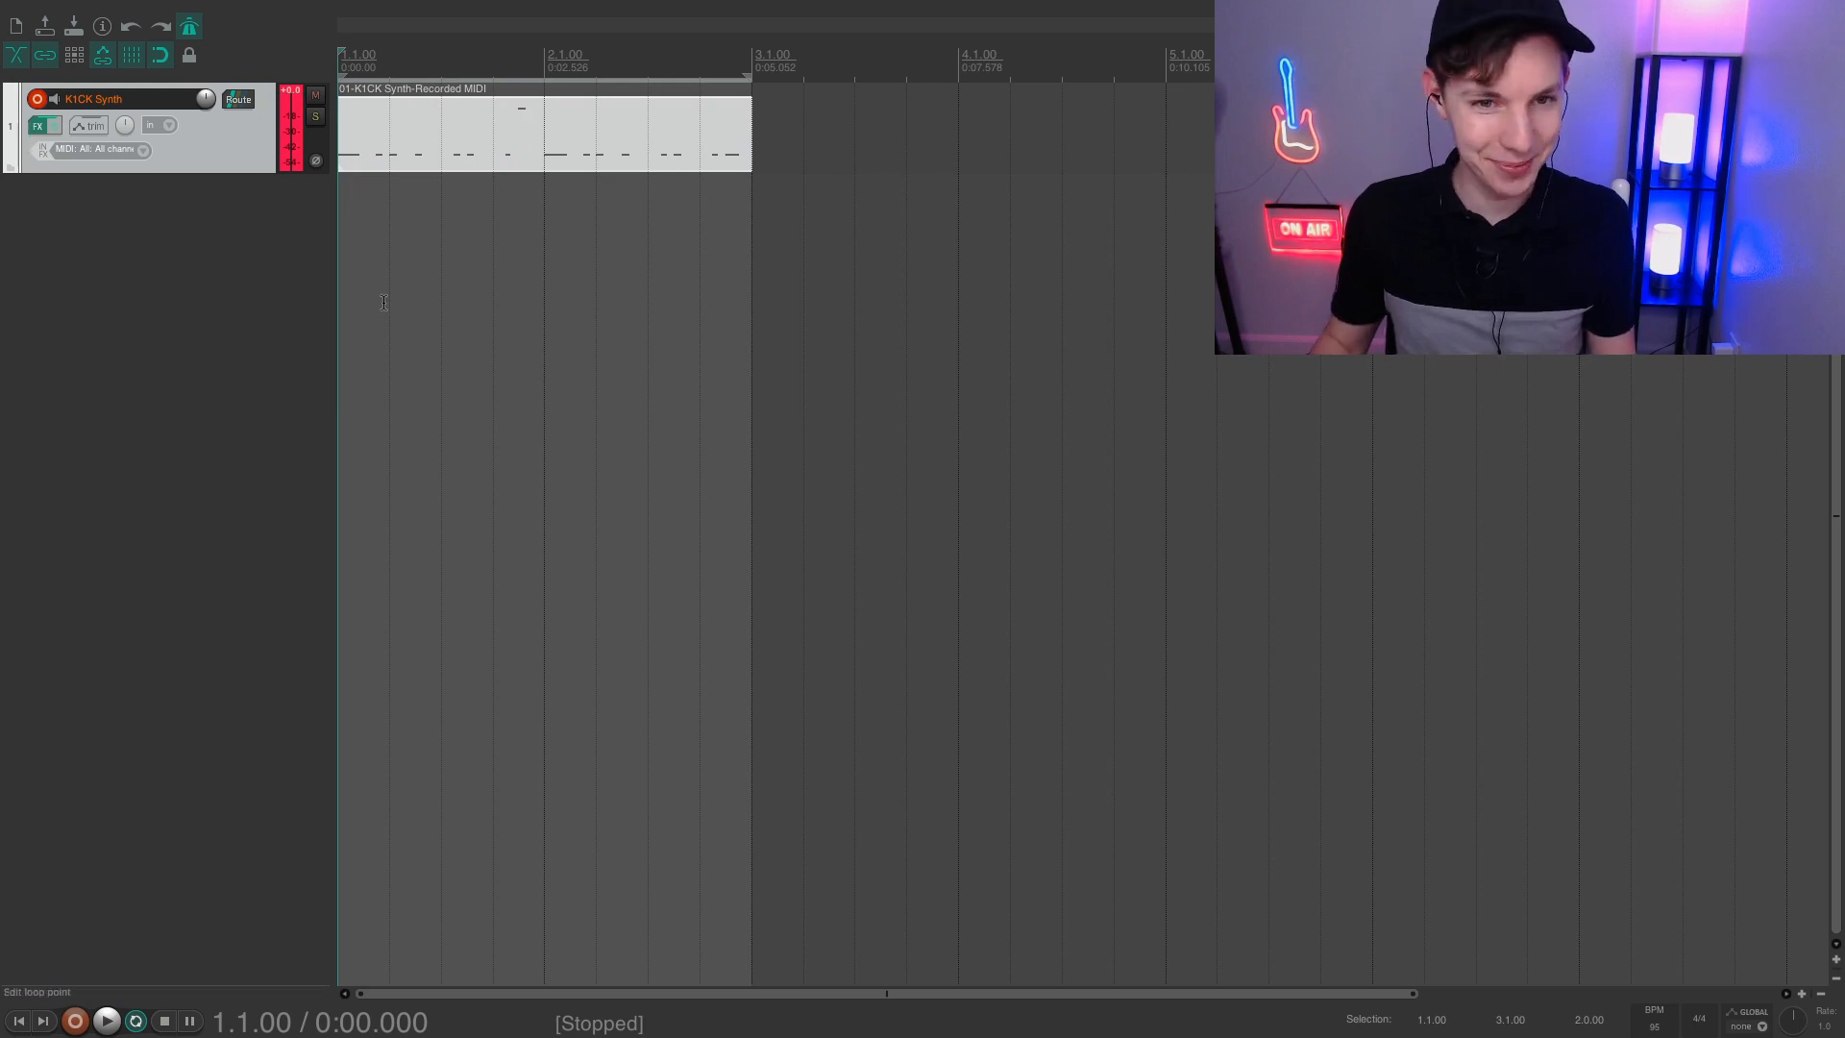
{"action": "scroll", "coordinate": [512, 330], "scroll_direction": "up", "scroll_amount": 1}
{"action": "key", "text": "space"}
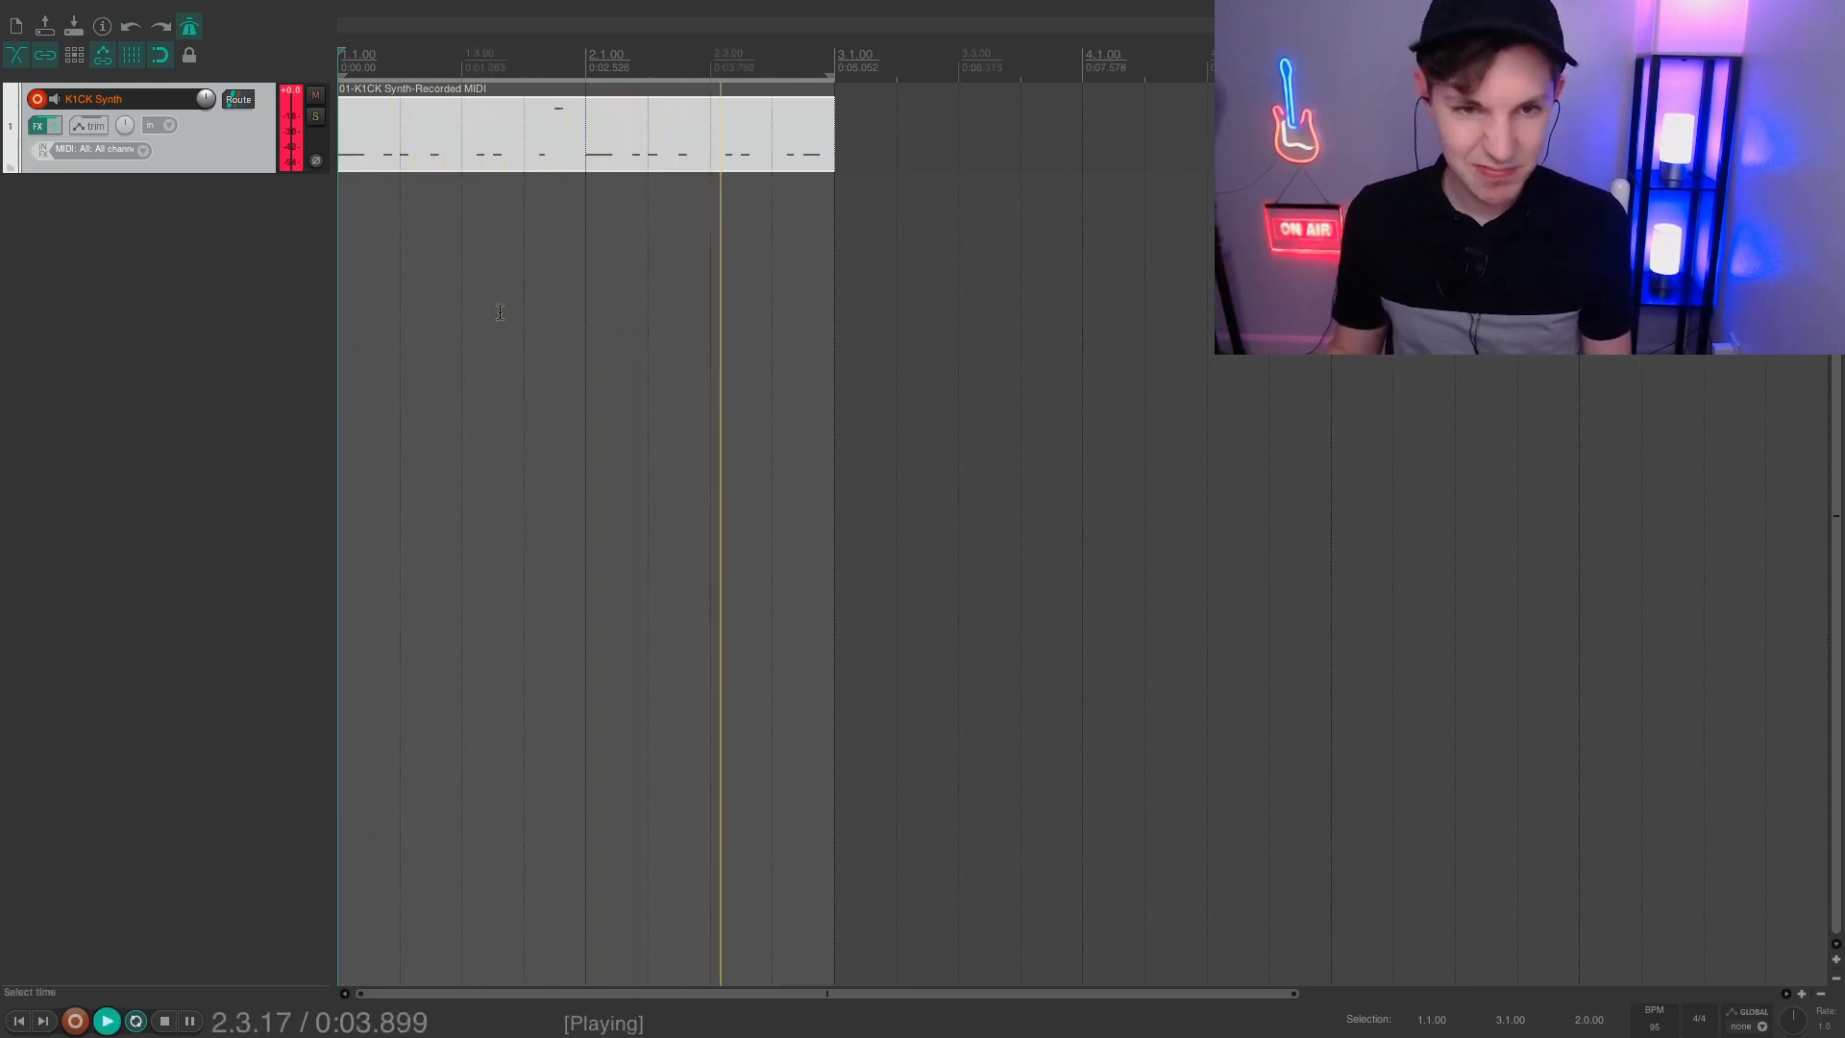
{"action": "key", "text": "space"}
{"action": "left_click", "coordinate": [190, 26]}
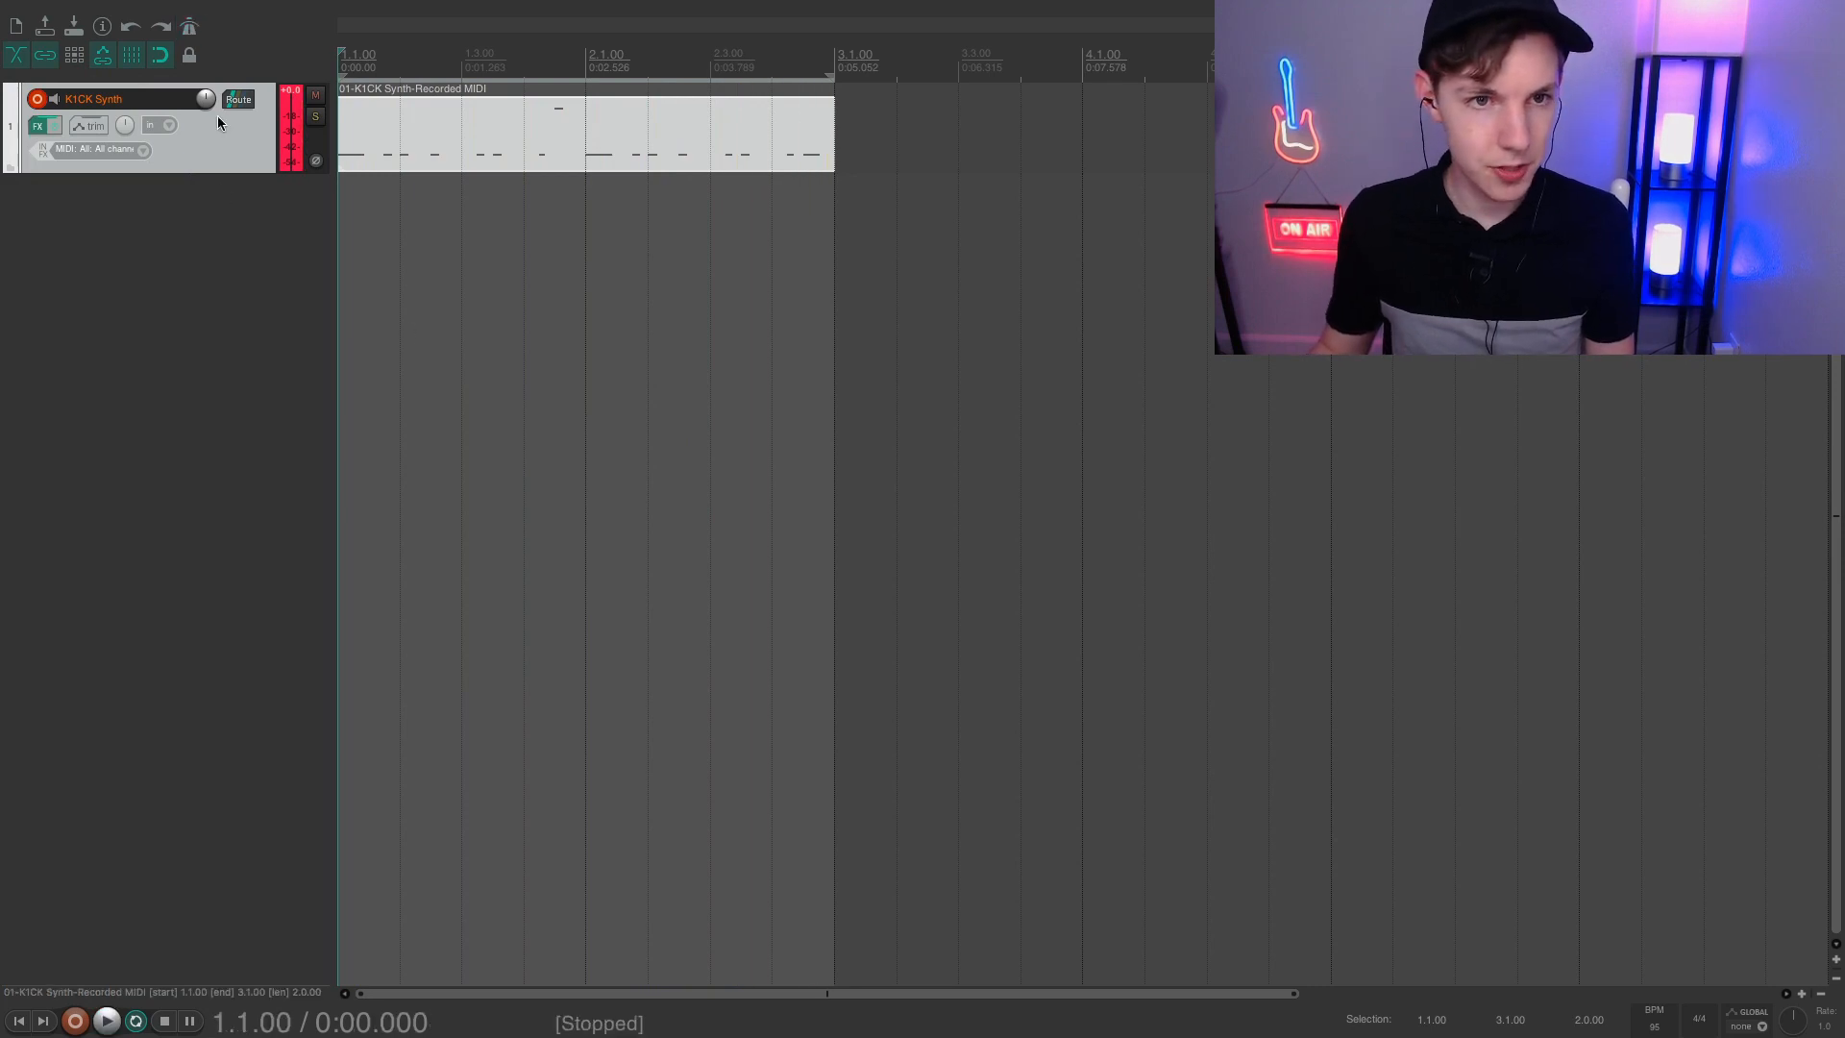
Insert a second K1CK Synth instrument on a new track
{"action": "right_click", "coordinate": [217, 293]}
{"action": "left_click", "coordinate": [264, 338]}
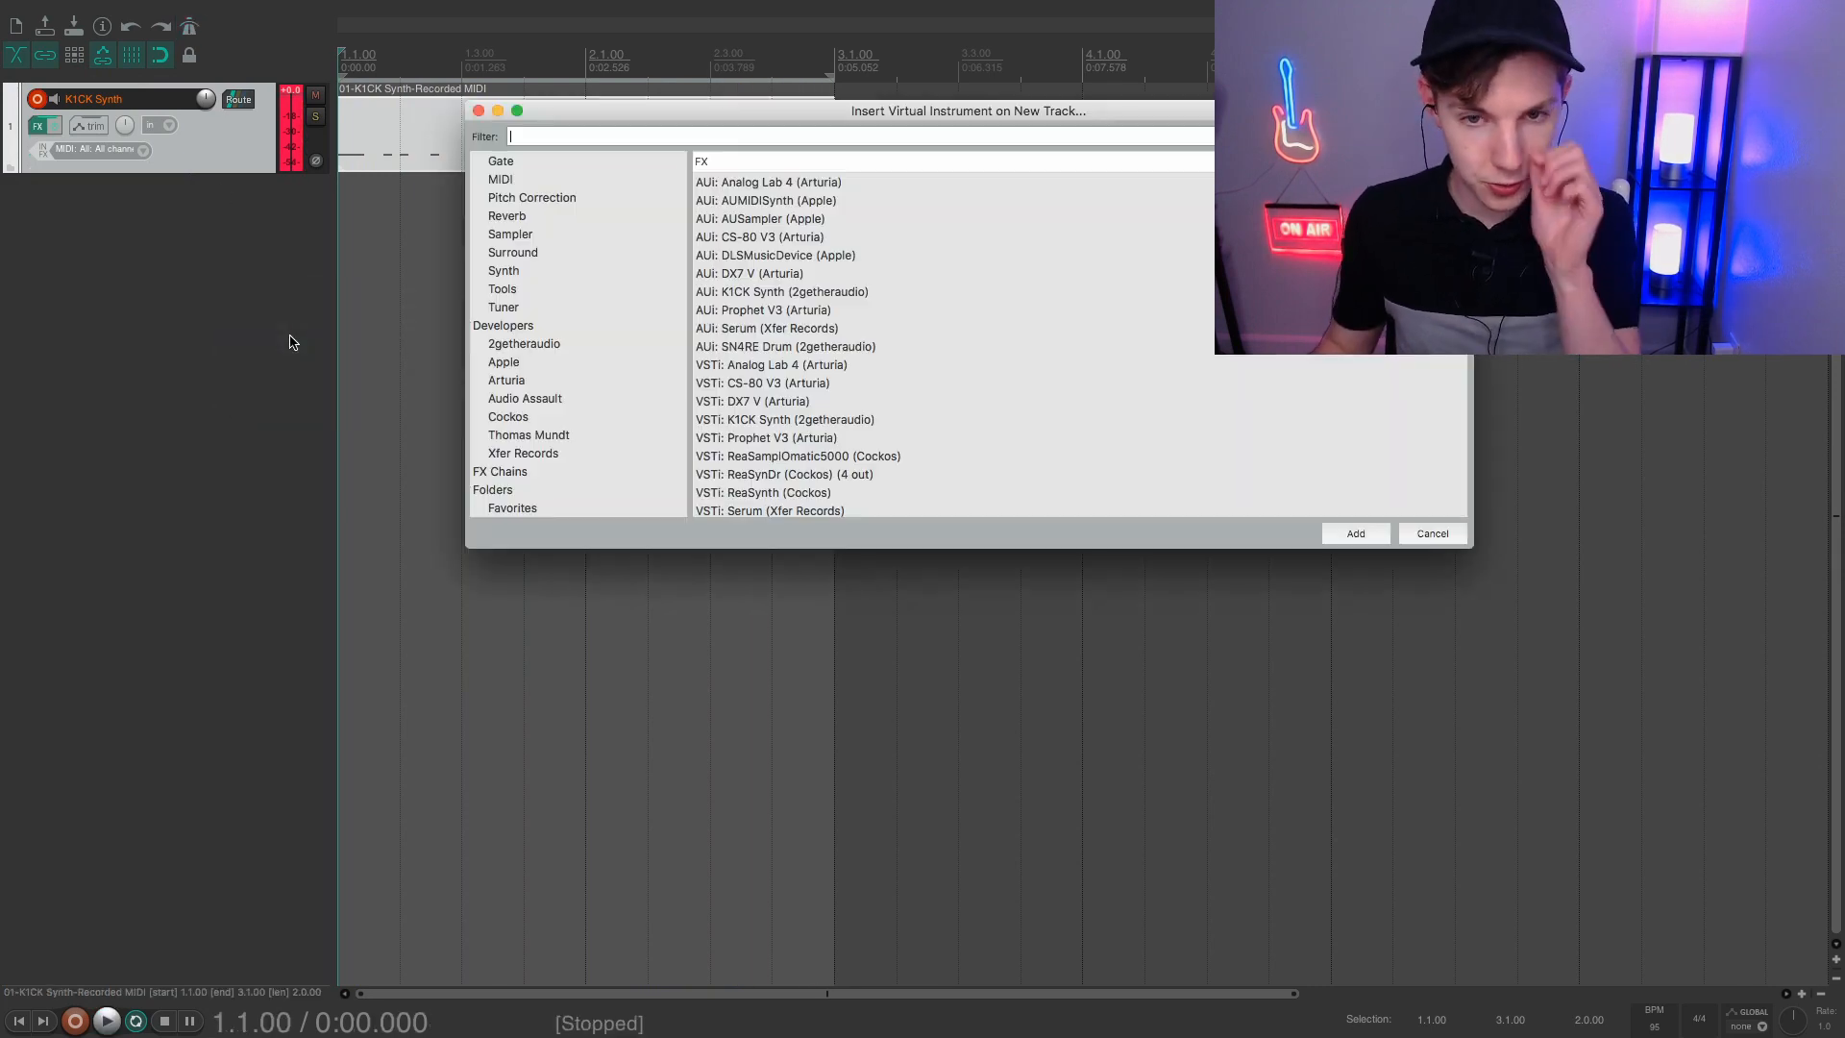
{"action": "double_click", "coordinate": [782, 291]}
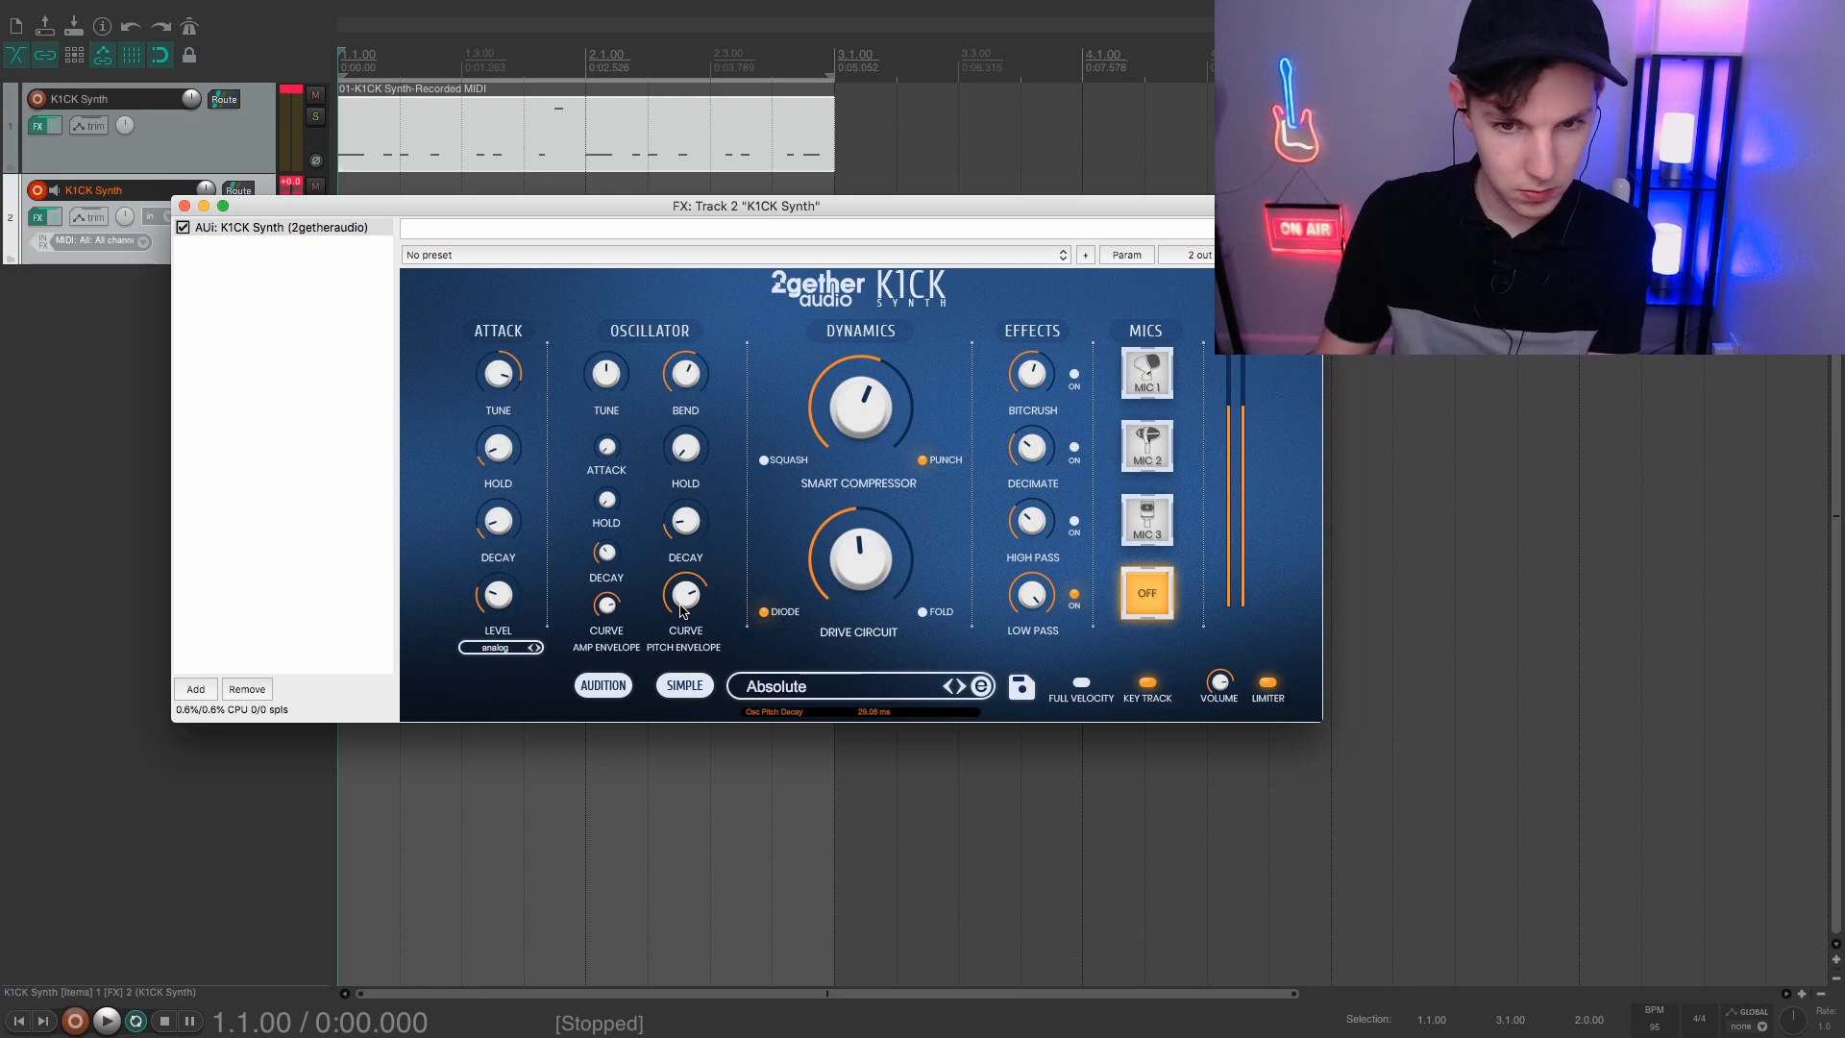
Shorten the second synth's amp envelope decay and lengthen its pitch envelope decay, auditioning it with the kick loop
{"action": "key", "text": "space"}
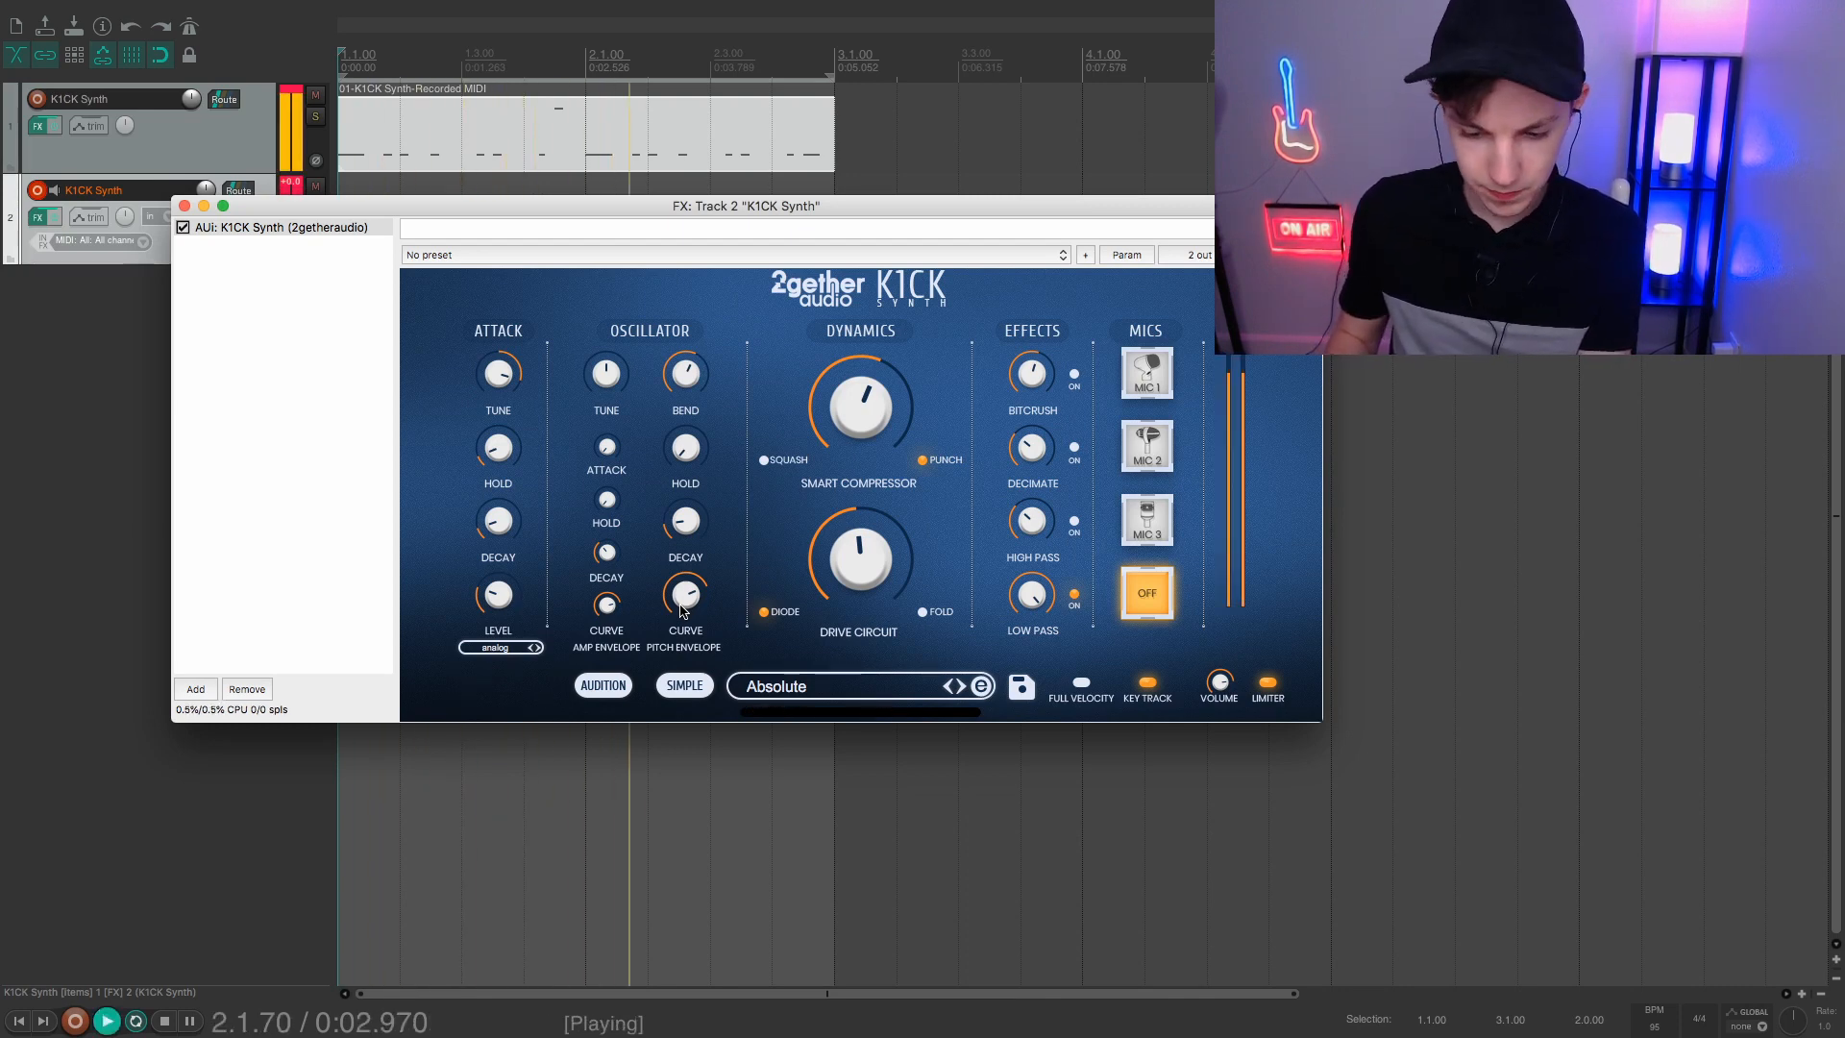
{"action": "key", "text": "space"}
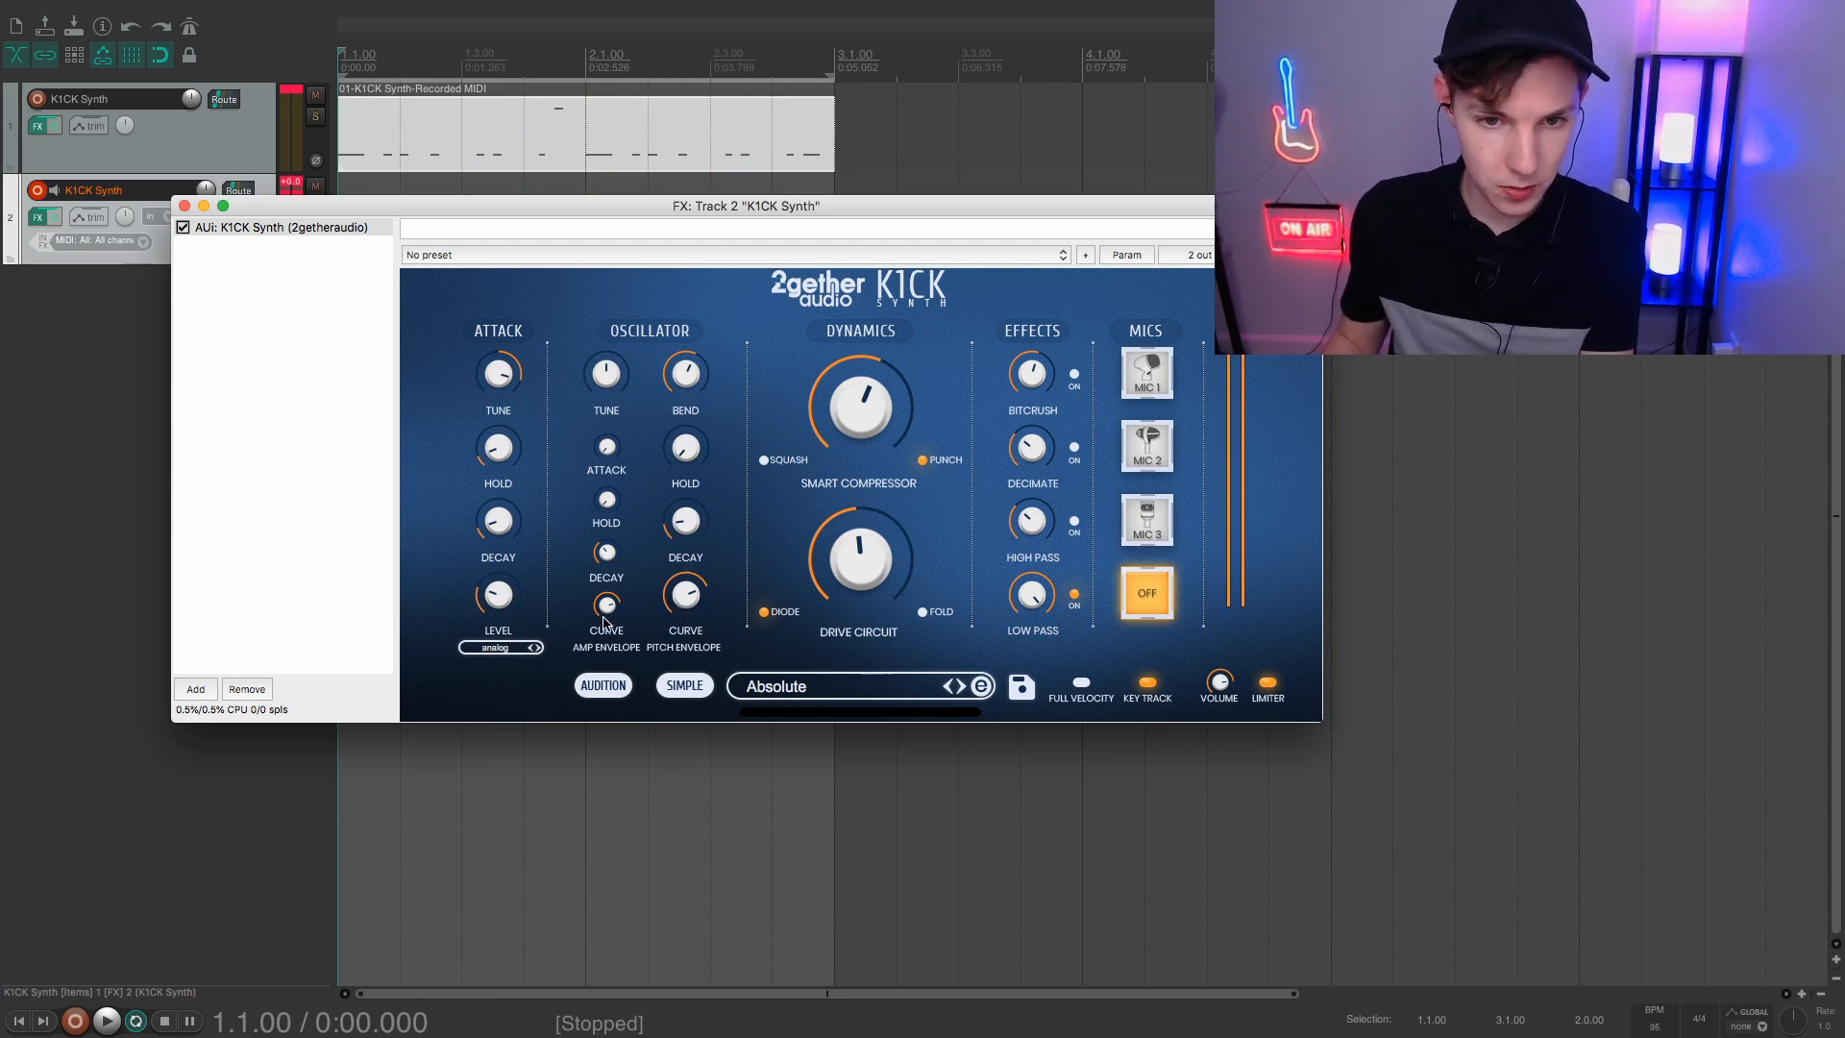
{"action": "left_click_drag", "start_coordinate": [607, 555], "coordinate": [605, 618]}
{"action": "left_click_drag", "start_coordinate": [698, 541], "coordinate": [700, 424]}
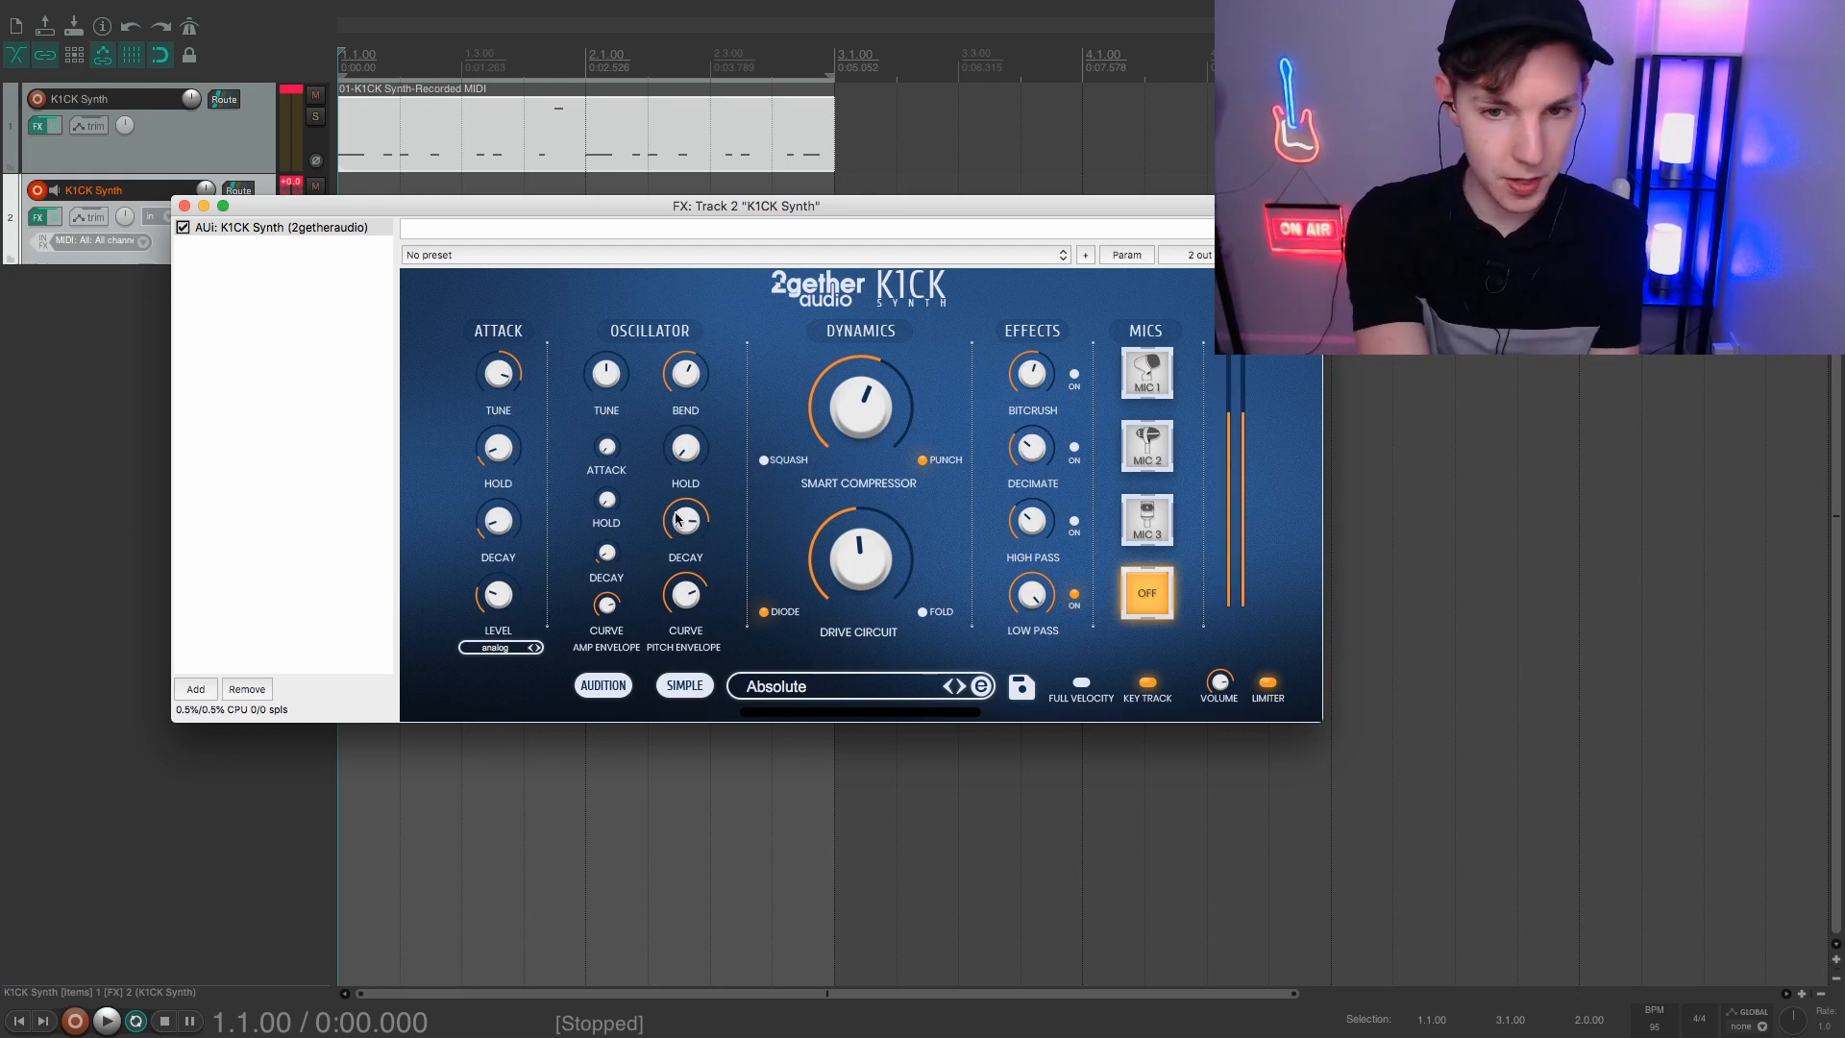
{"action": "key", "text": "space"}
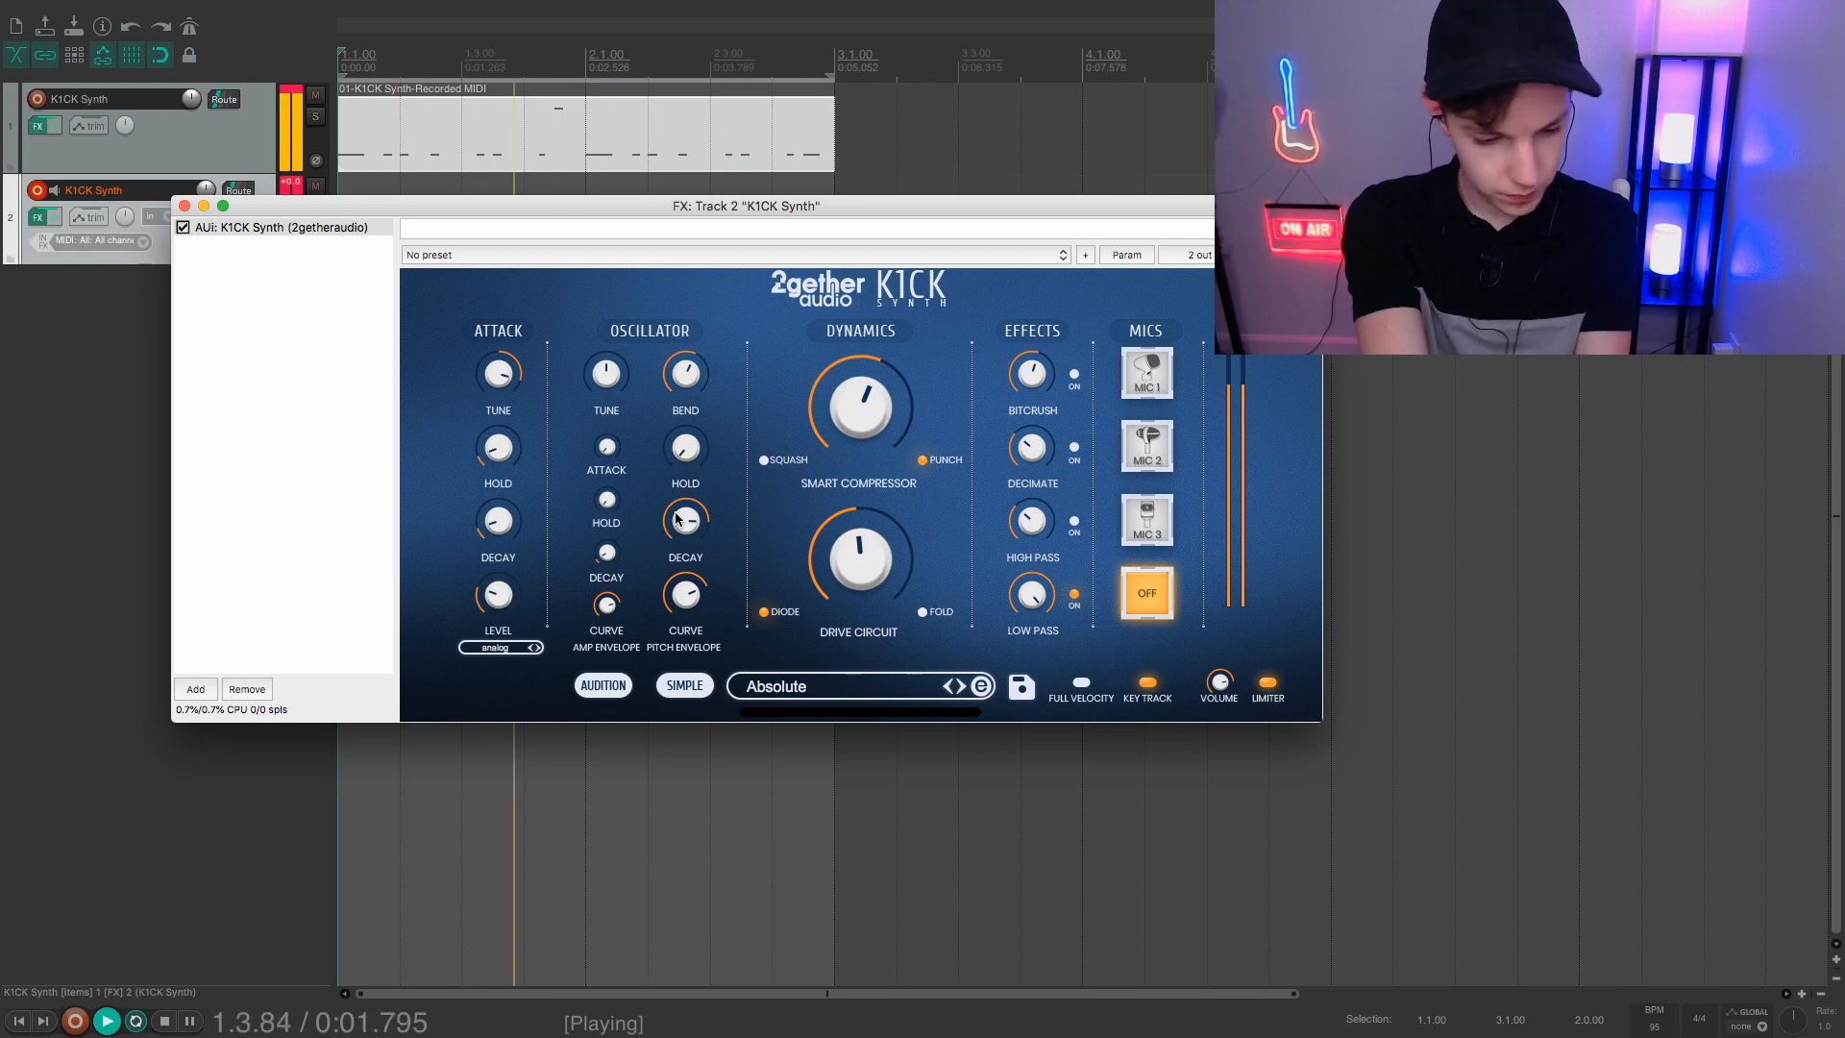
{"action": "key", "text": "space"}
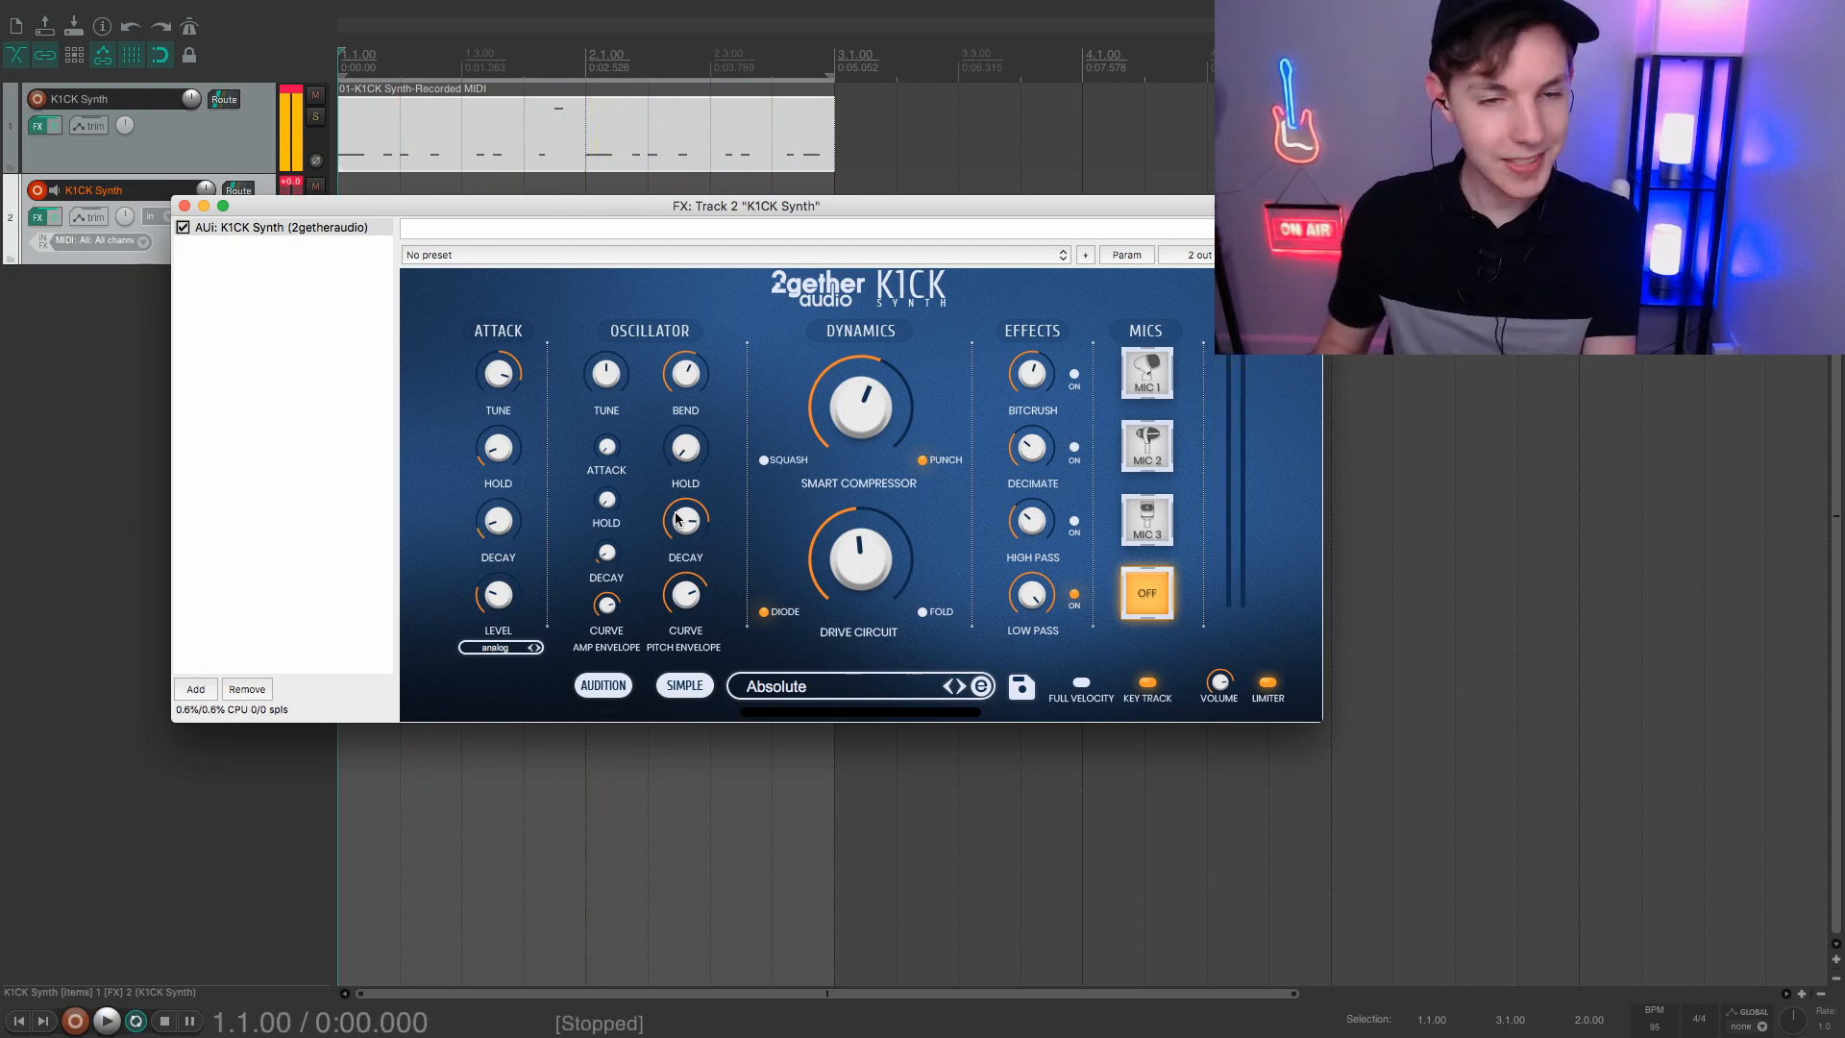
Close the MIDI editor on the second track's sixteenth-note pattern, stop playback and disarm that track
{"action": "left_click", "coordinate": [183, 207]}
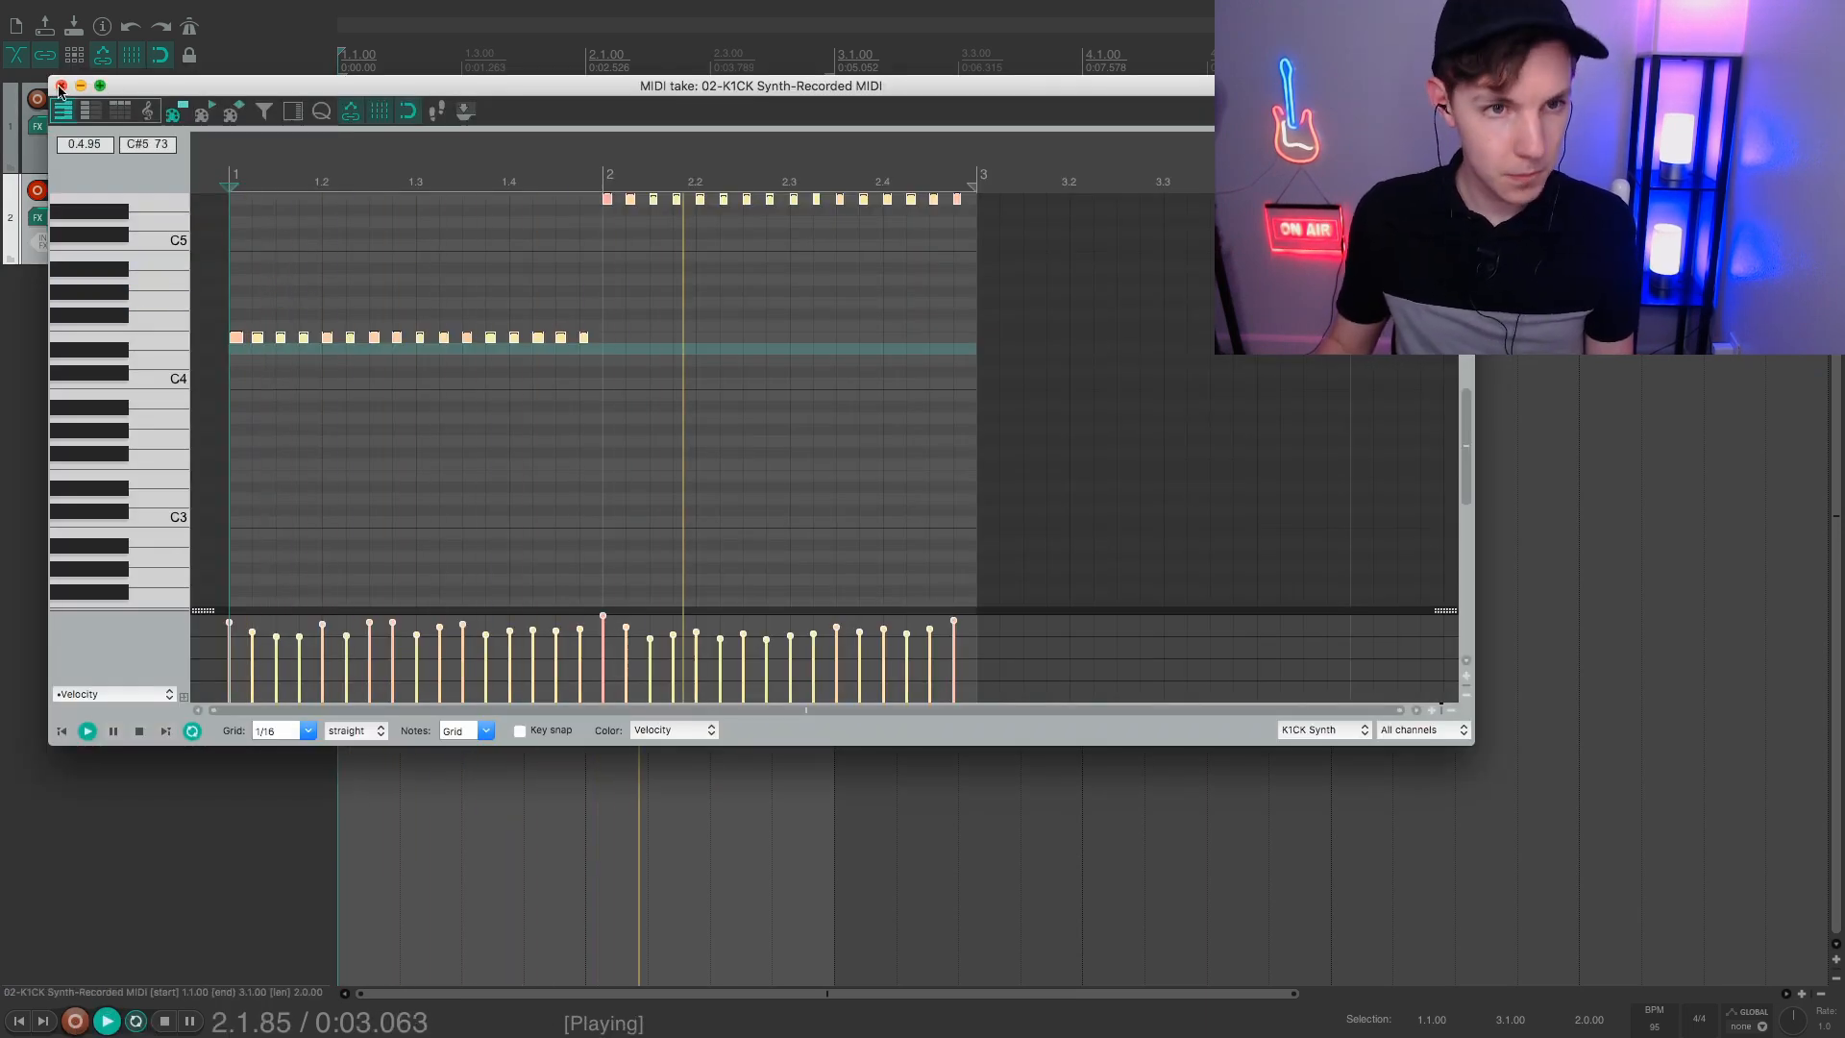
{"action": "key", "text": "Escape"}
{"action": "key", "text": "space"}
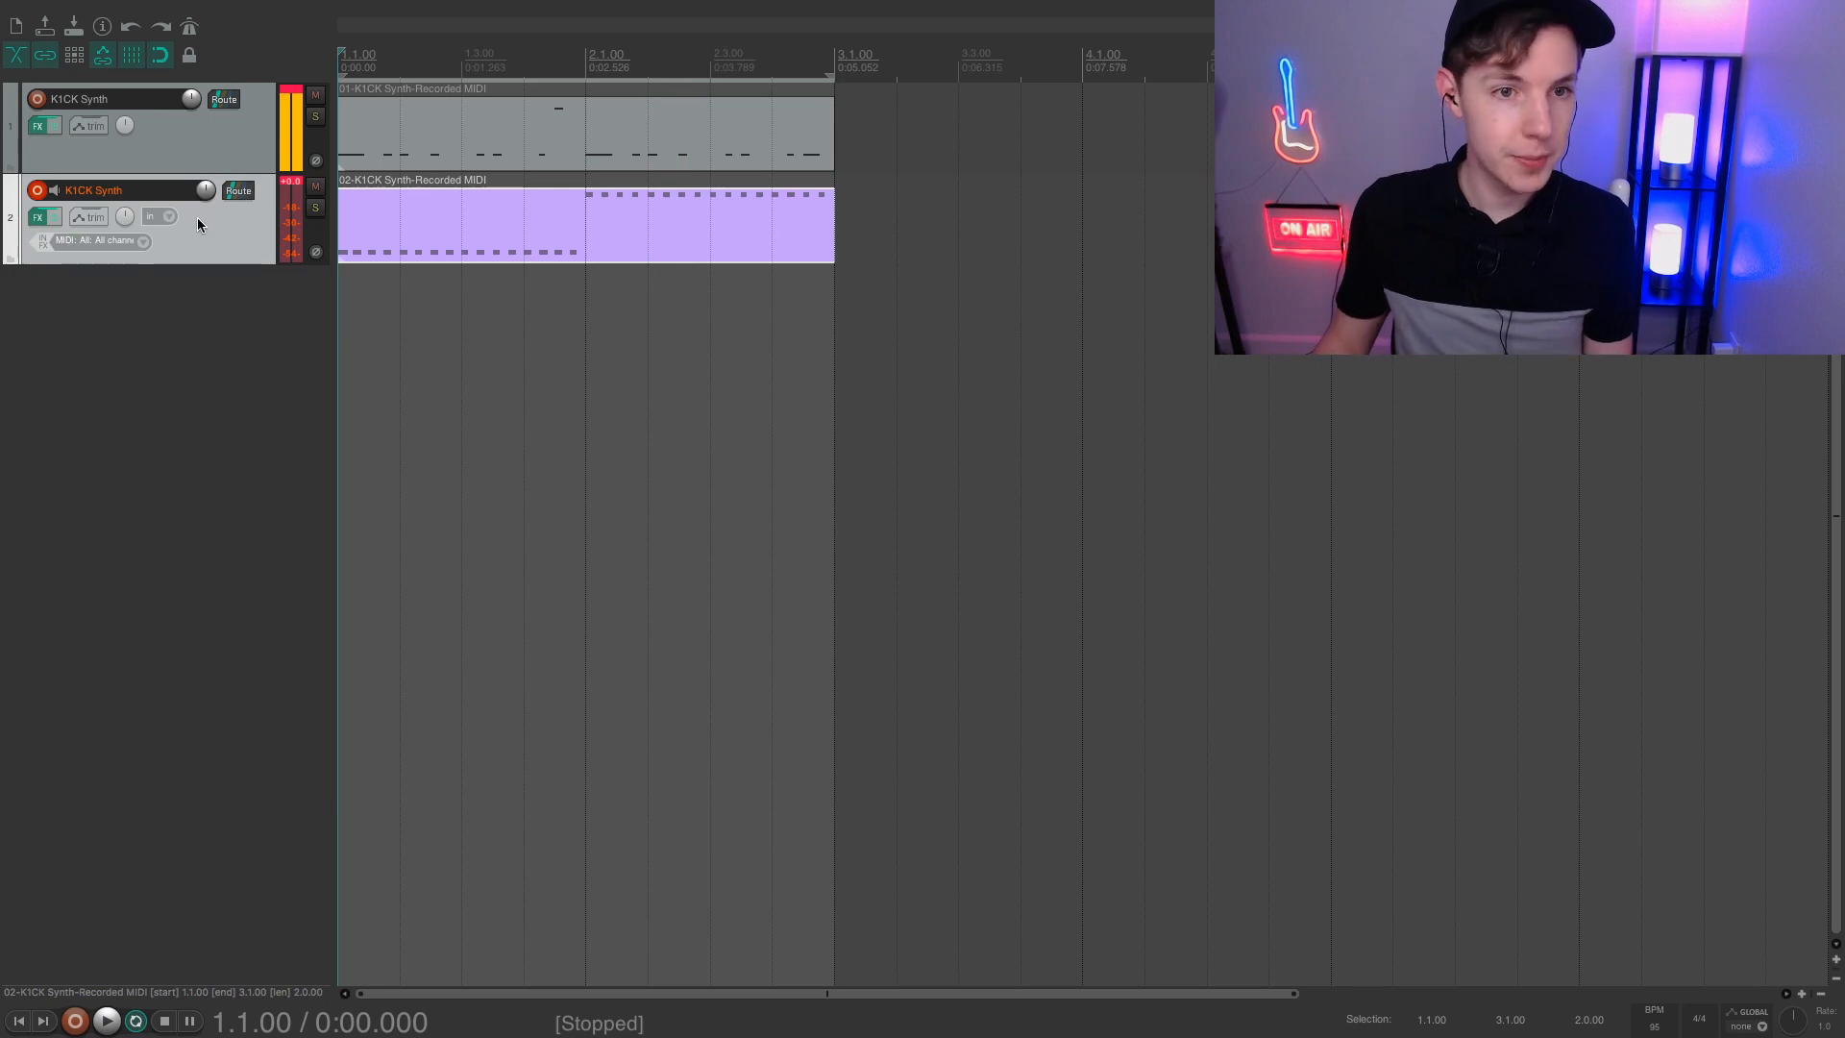
{"action": "left_click", "coordinate": [37, 192]}
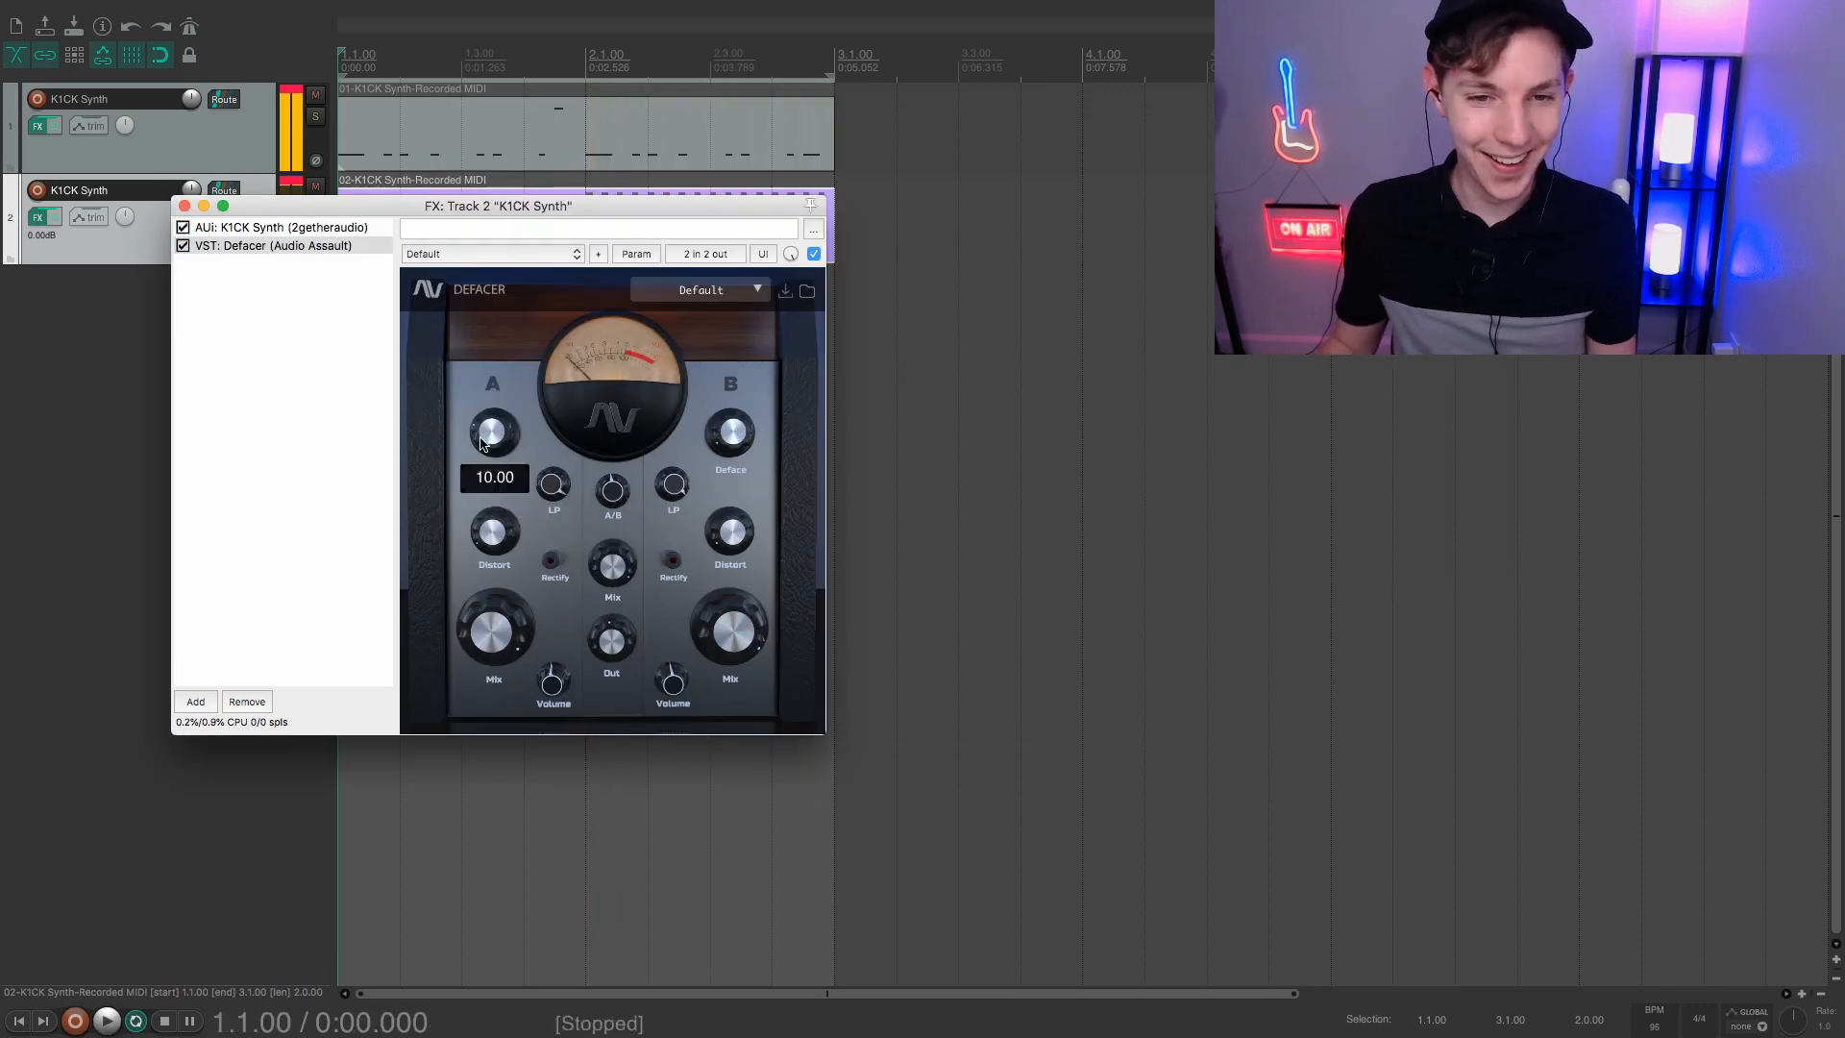
Add ReaEQ after Defacer on the second track and cut its low frequencies while the loop plays
{"action": "left_click", "coordinate": [197, 702]}
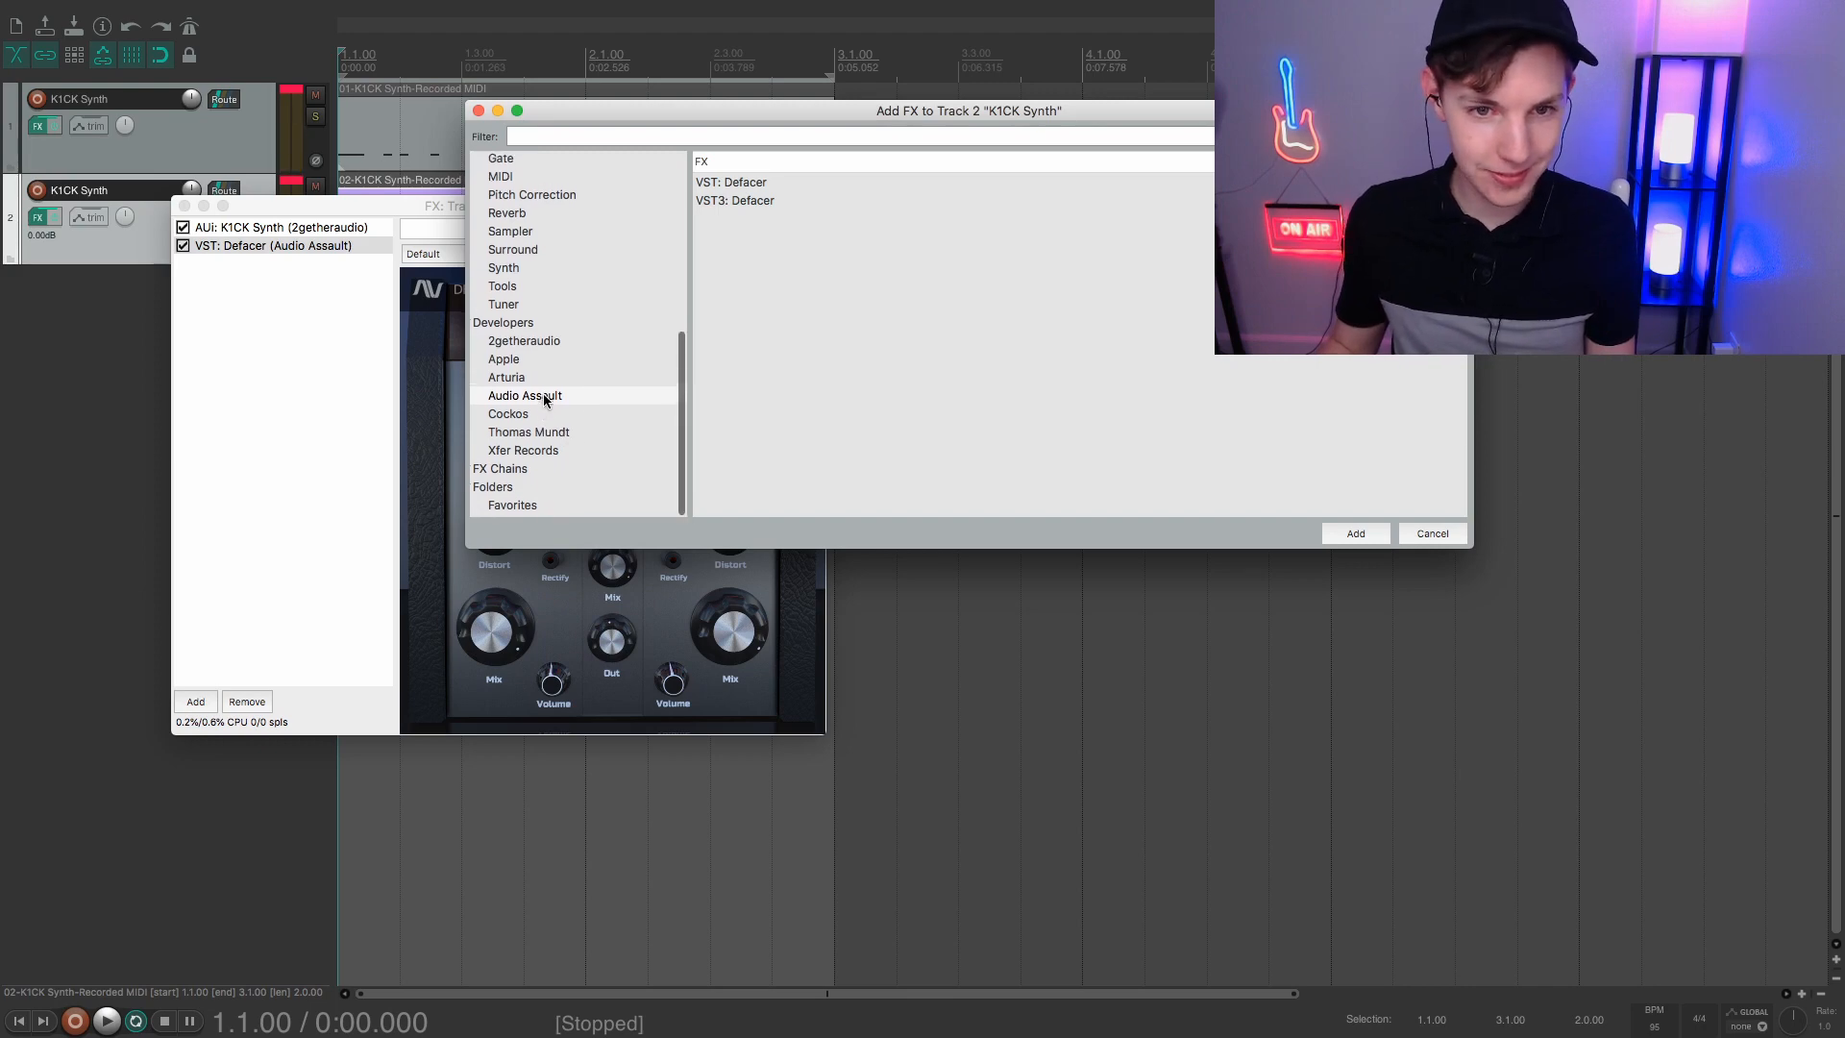
{"action": "scroll", "coordinate": [544, 394], "scroll_direction": "up", "scroll_amount": 5}
{"action": "left_click", "coordinate": [498, 347]}
{"action": "double_click", "coordinate": [807, 183]}
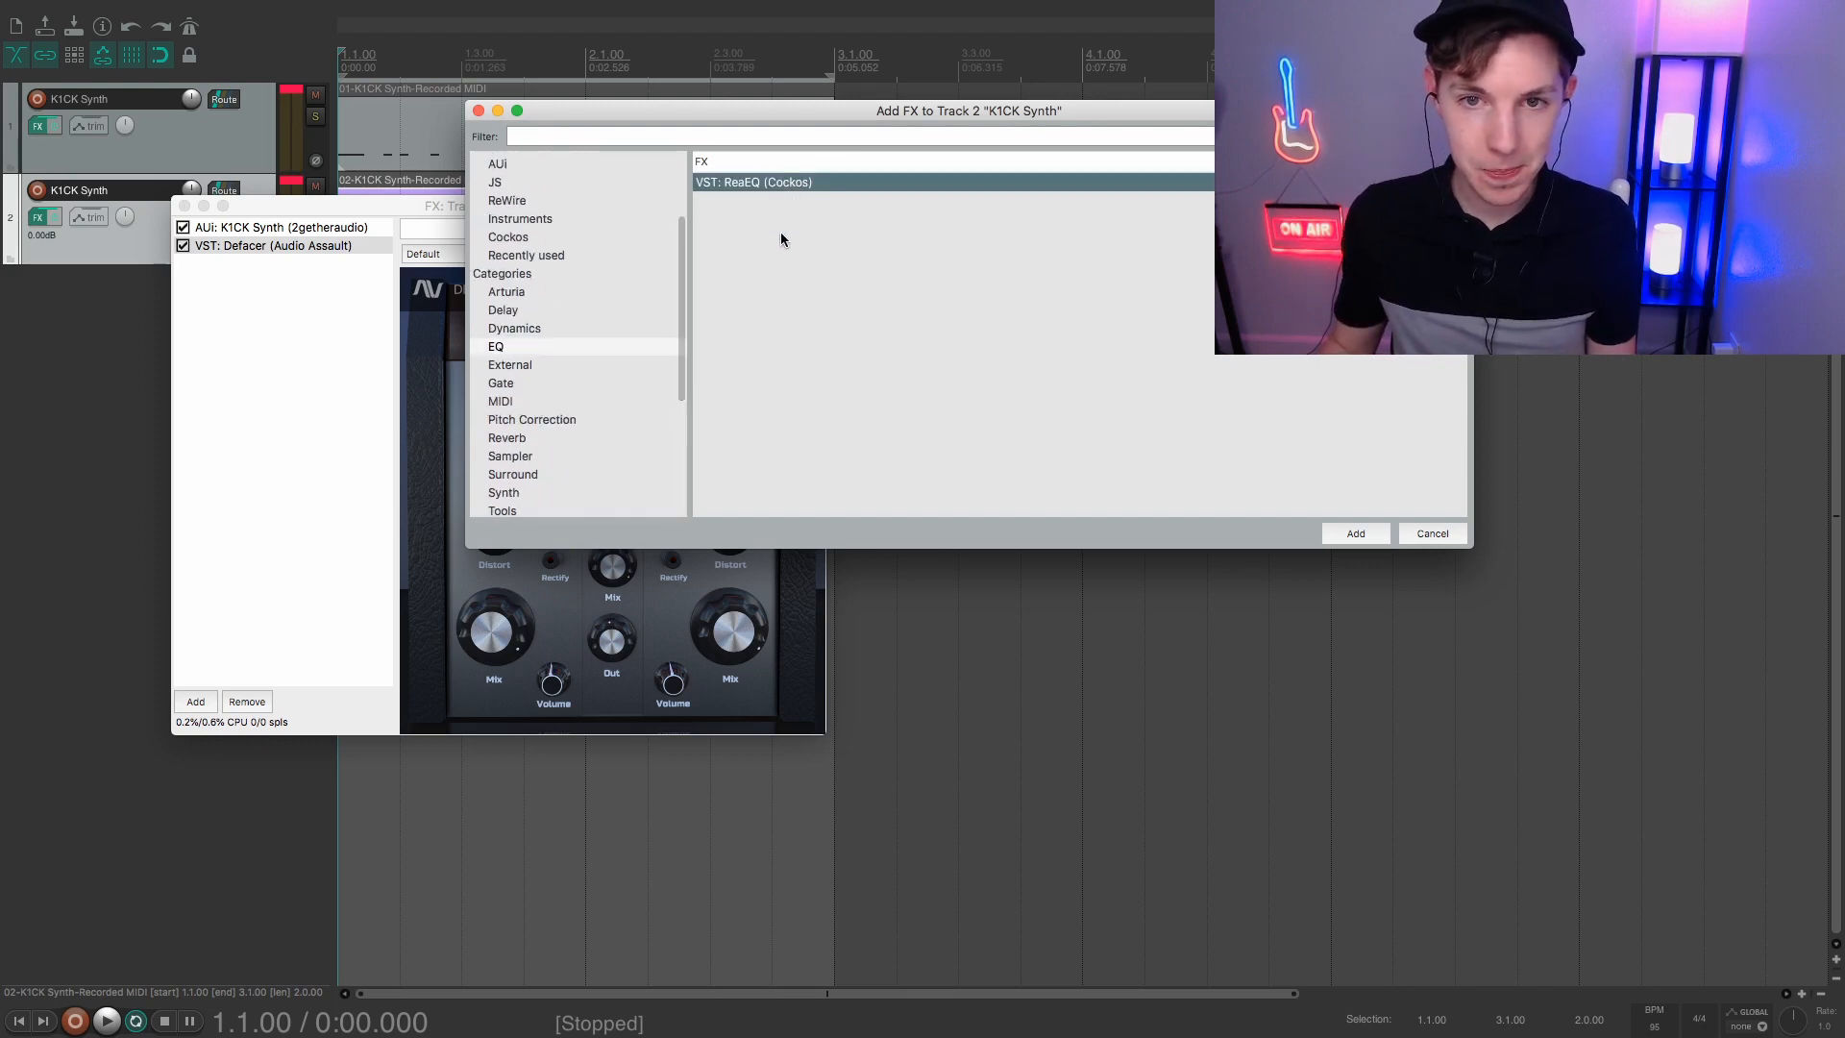
{"action": "key", "text": "space"}
{"action": "left_click_drag", "start_coordinate": [482, 379], "coordinate": [598, 427]}
Add ReaVerbate to the second track's effects chain and set its dry level to +0.0 and wet level to -13.9
{"action": "left_click", "coordinate": [195, 589]}
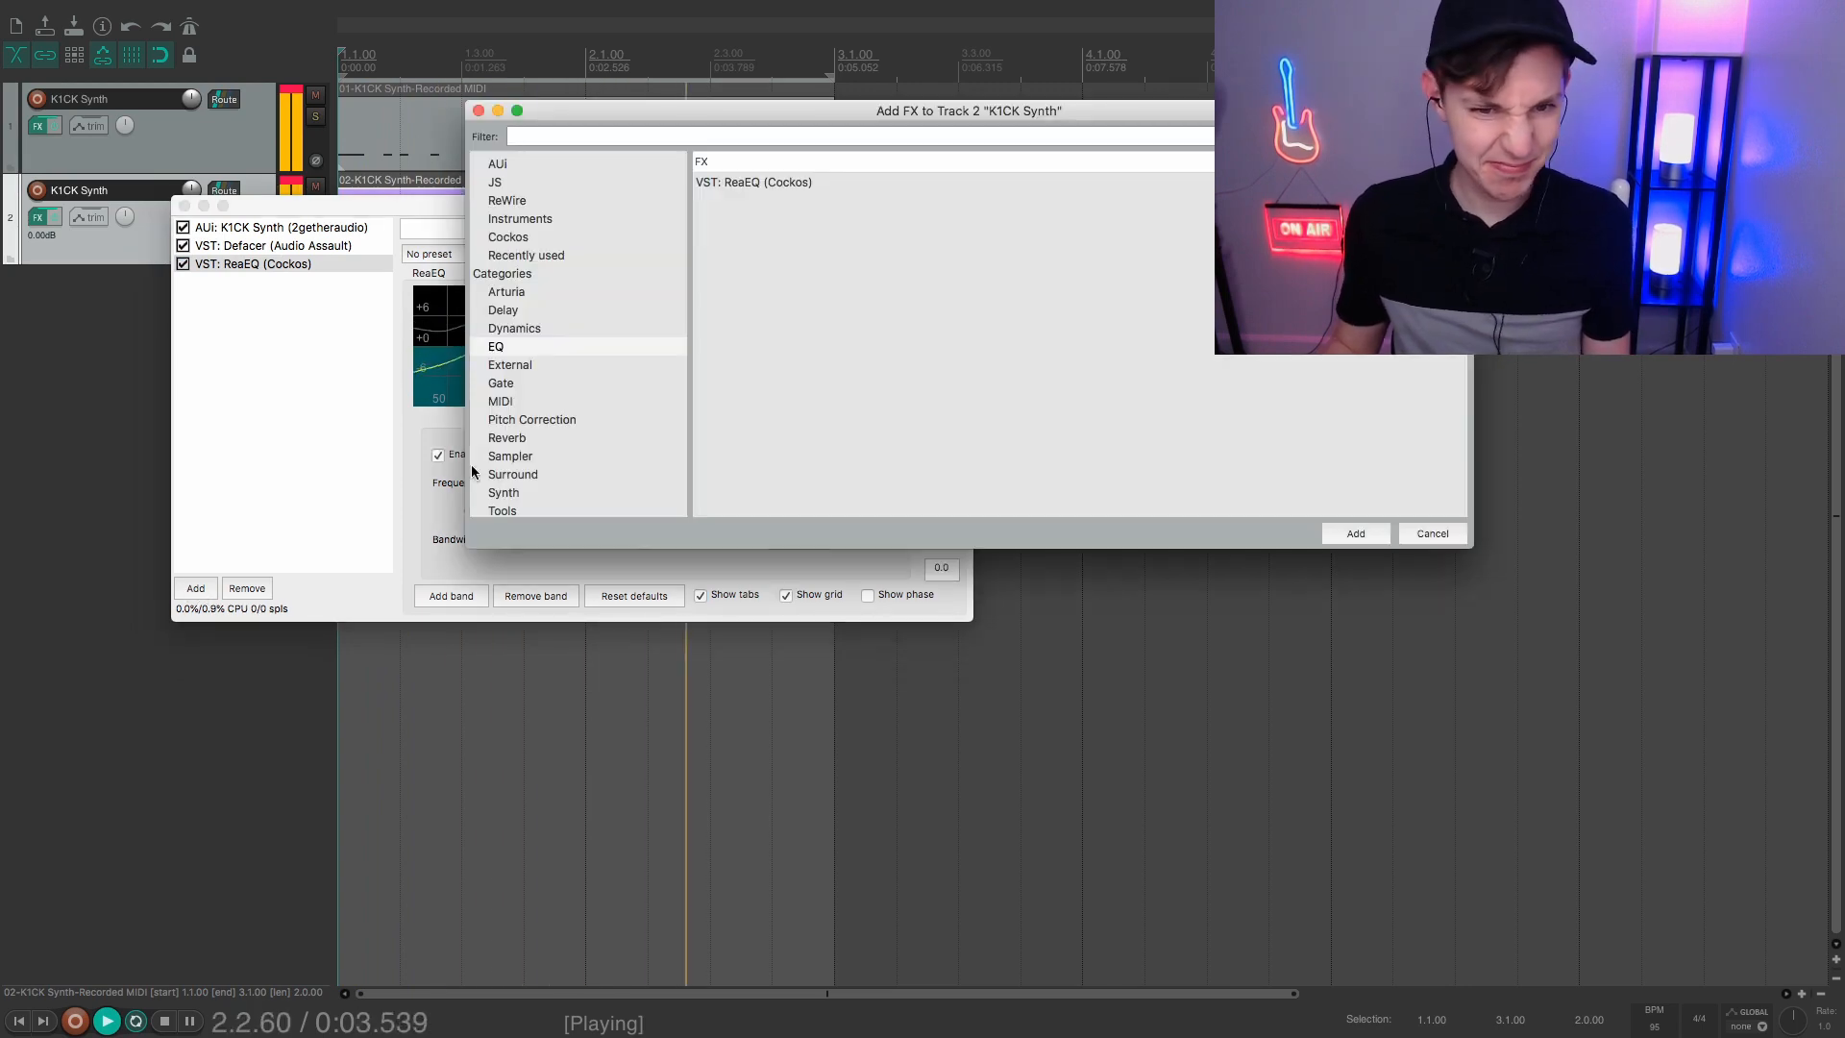
{"action": "left_click", "coordinate": [507, 438]}
{"action": "double_click", "coordinate": [788, 204]}
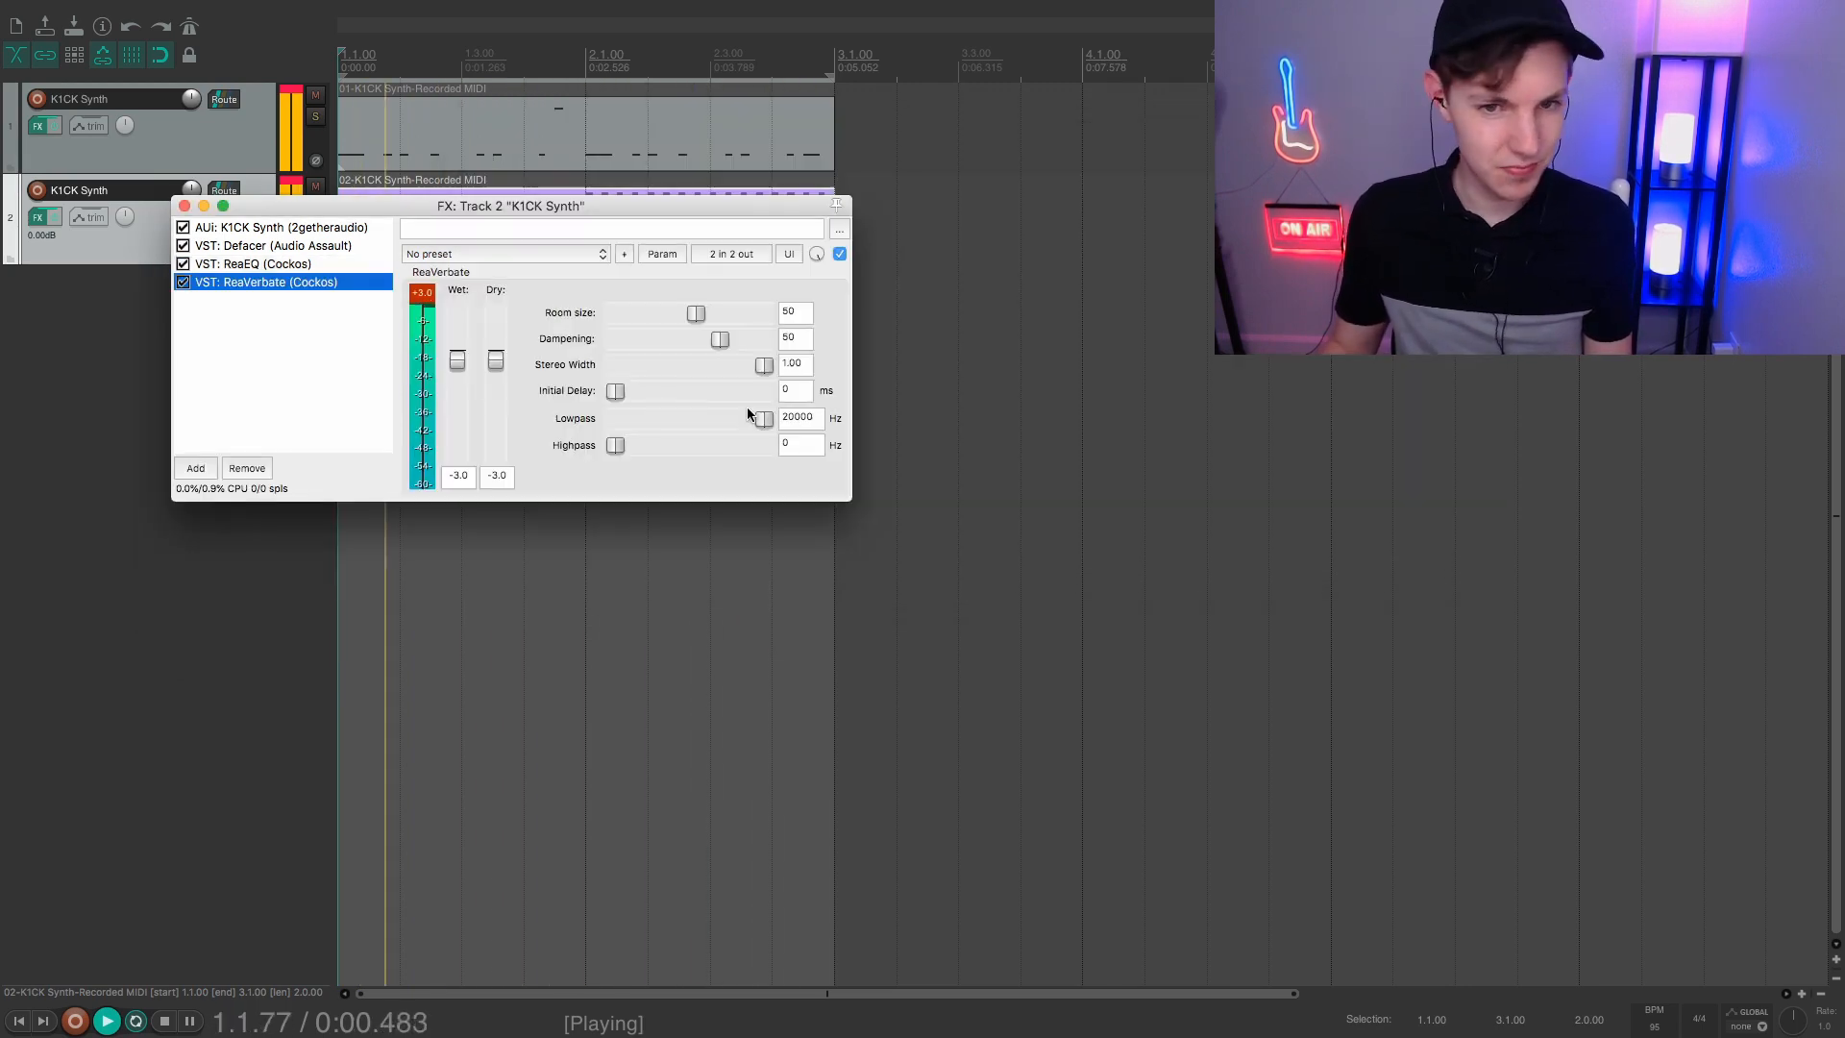
{"action": "left_click_drag", "start_coordinate": [696, 313], "coordinate": [717, 314]}
{"action": "double_click", "coordinate": [717, 315]}
{"action": "double_click", "coordinate": [496, 363]}
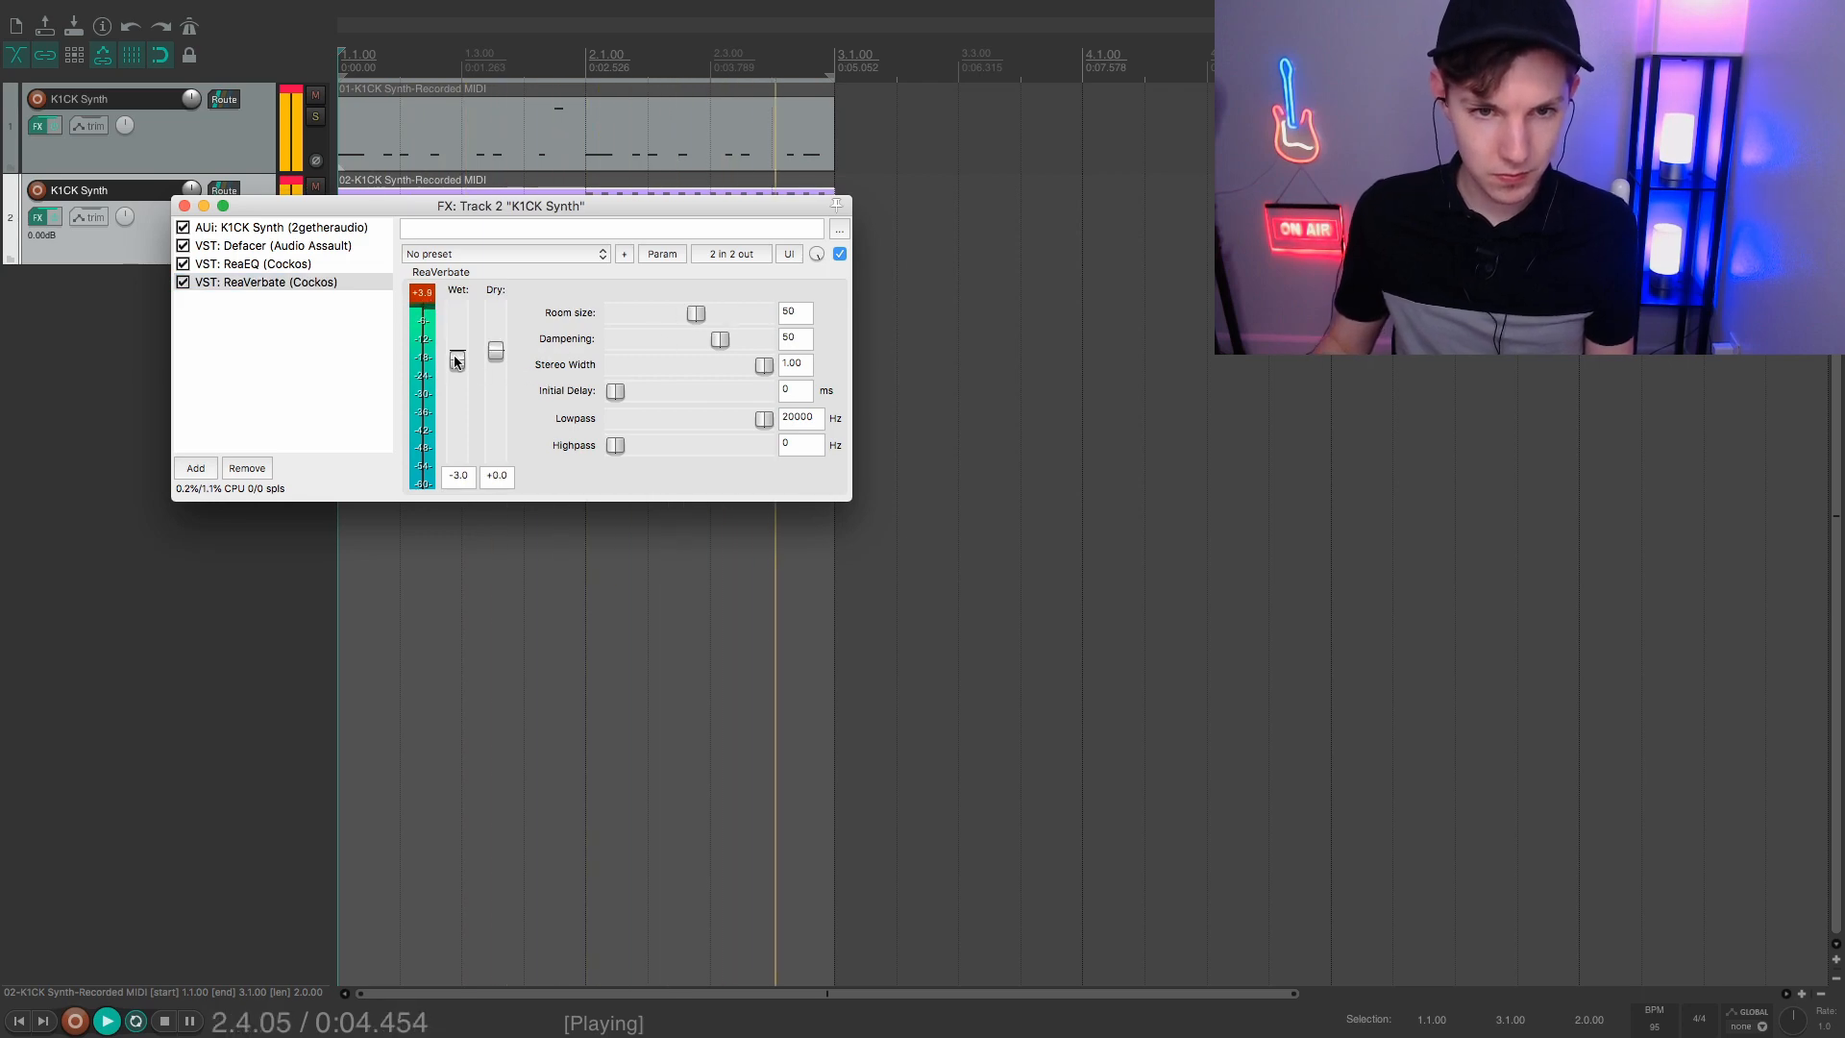
{"action": "left_click_drag", "start_coordinate": [456, 361], "coordinate": [458, 391]}
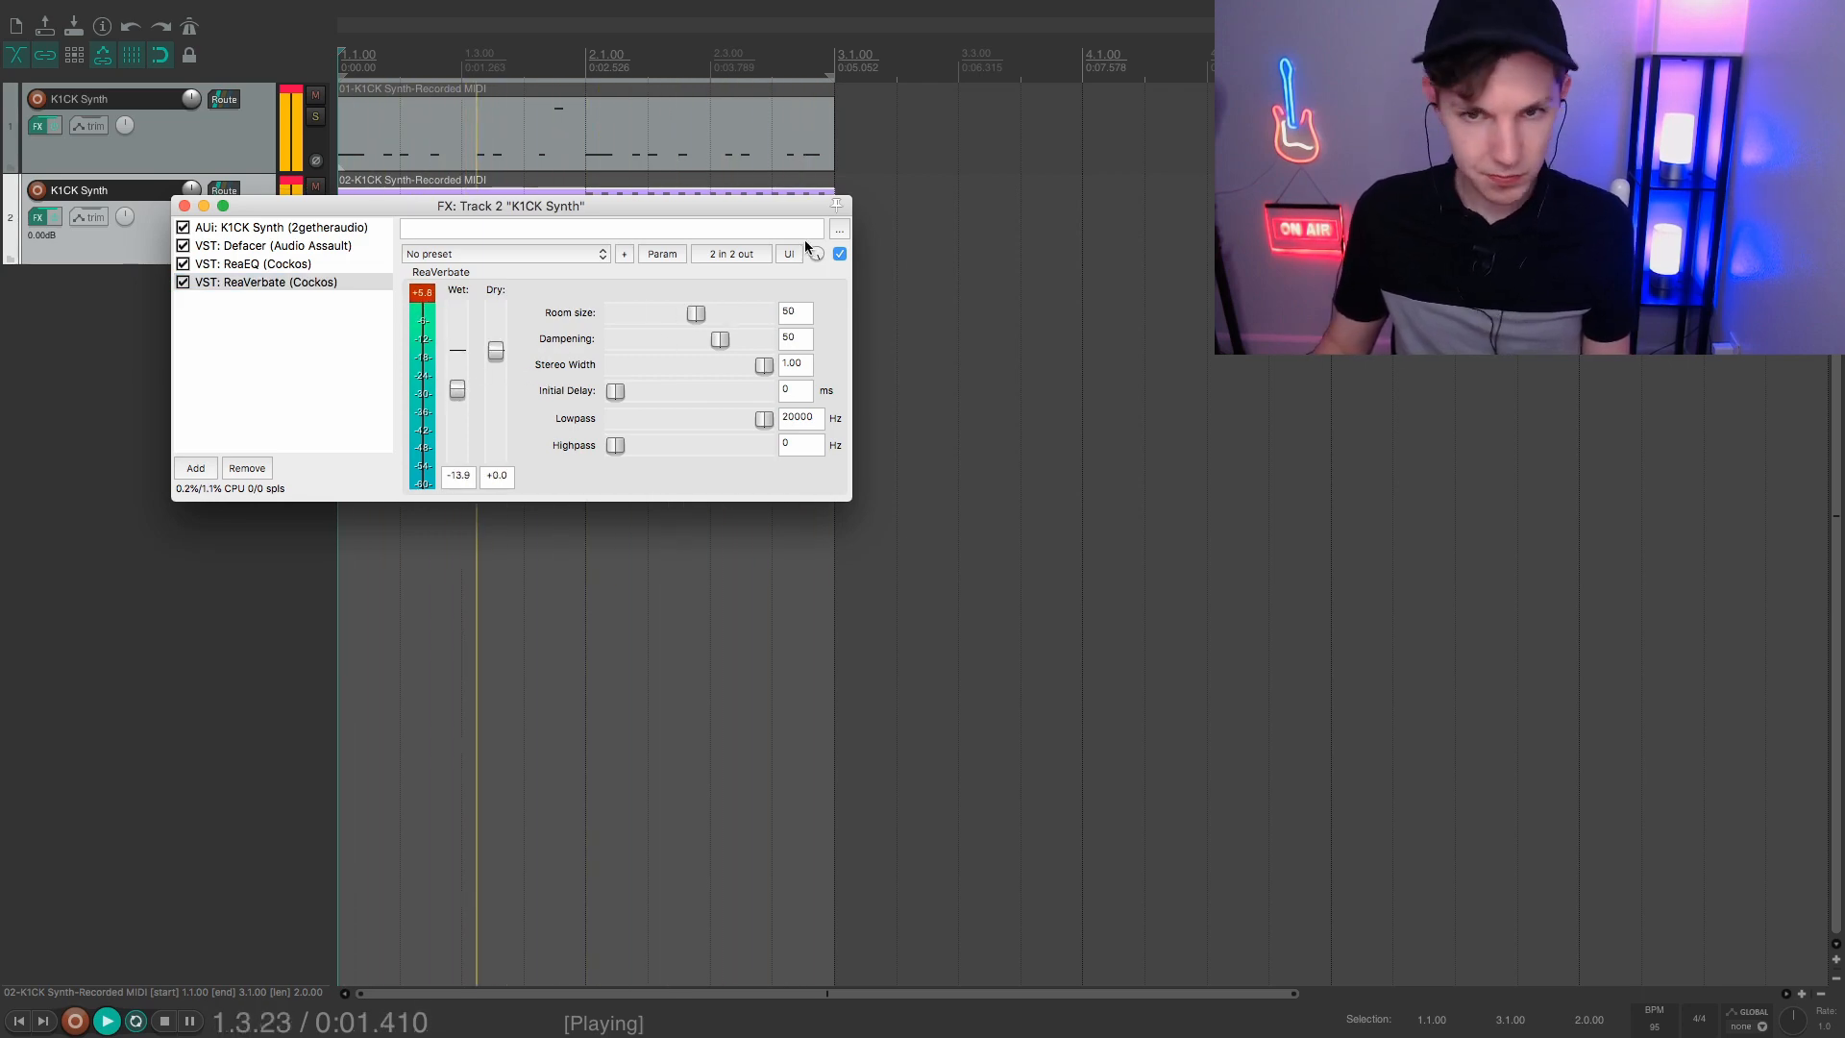
Close the effects window and lower the second track's volume to -3.24 dB, auditioning it with the loop
{"action": "left_click", "coordinate": [185, 205]}
{"action": "key", "text": "space"}
{"action": "left_click_drag", "start_coordinate": [192, 190], "coordinate": [192, 189]}
{"action": "key", "text": "space"}
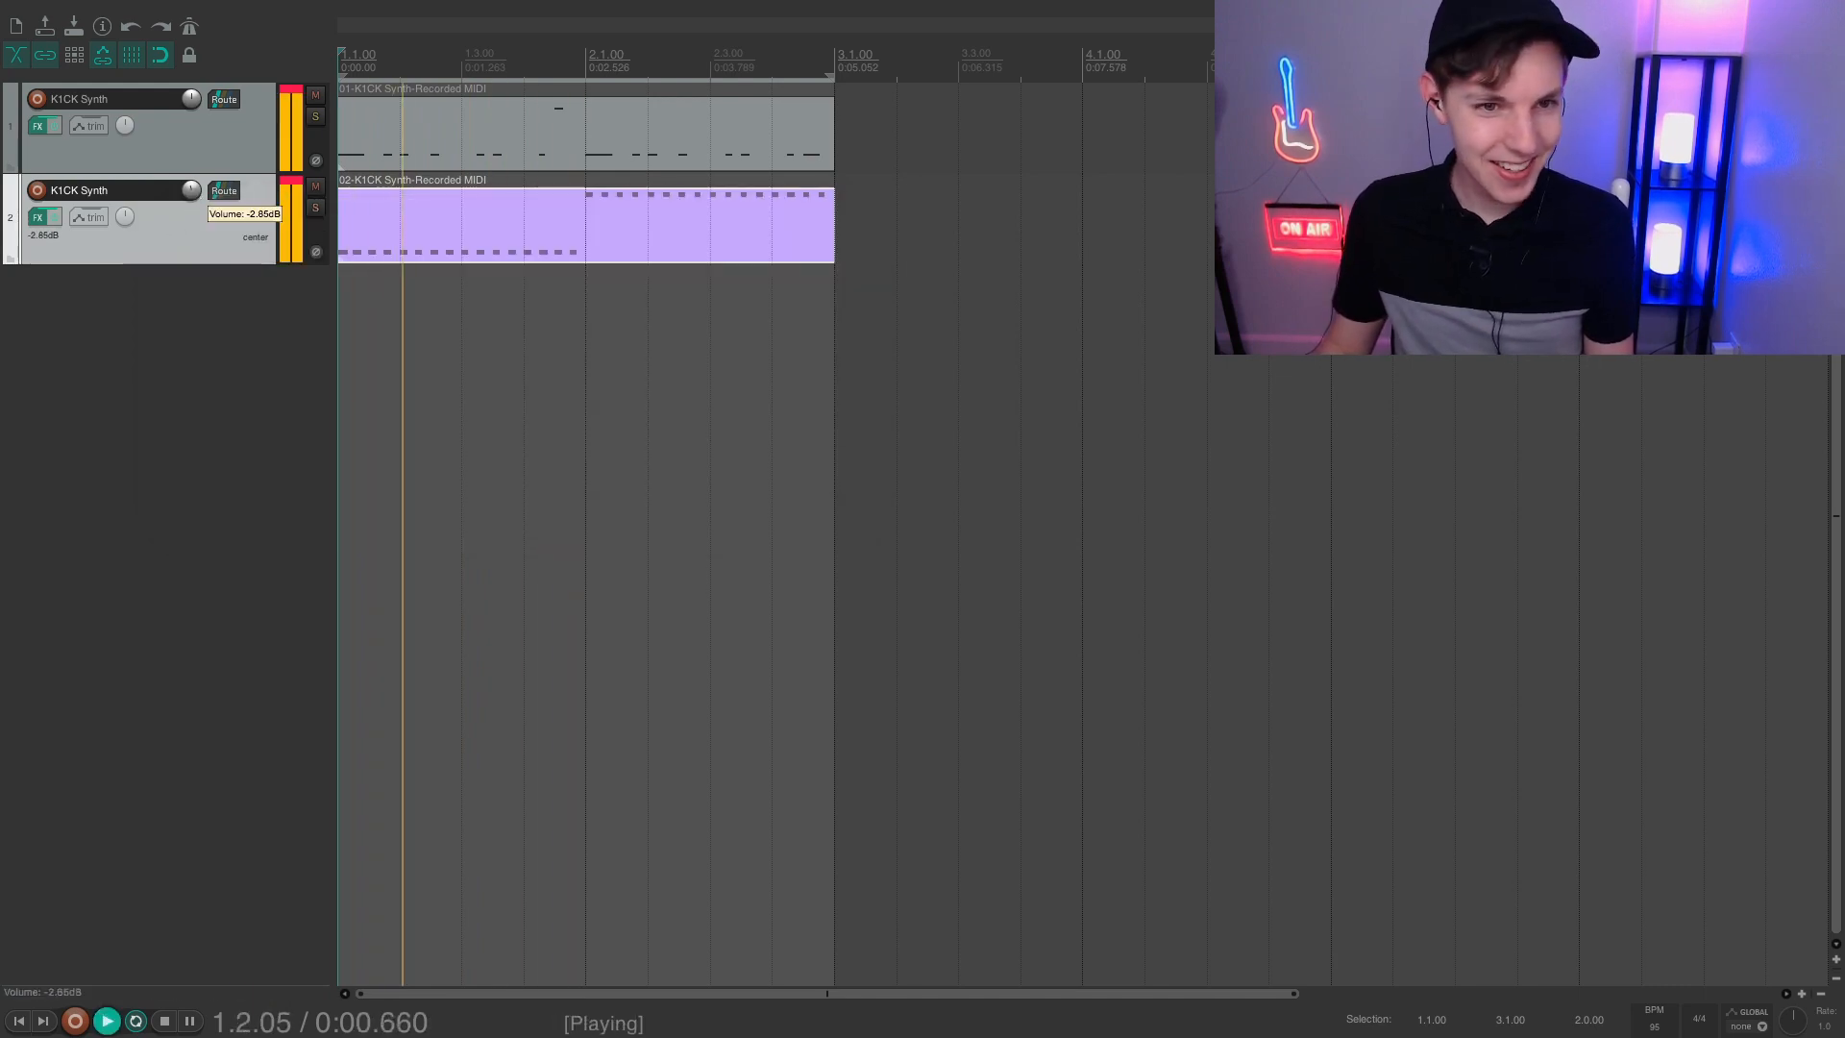
{"action": "key", "text": "space"}
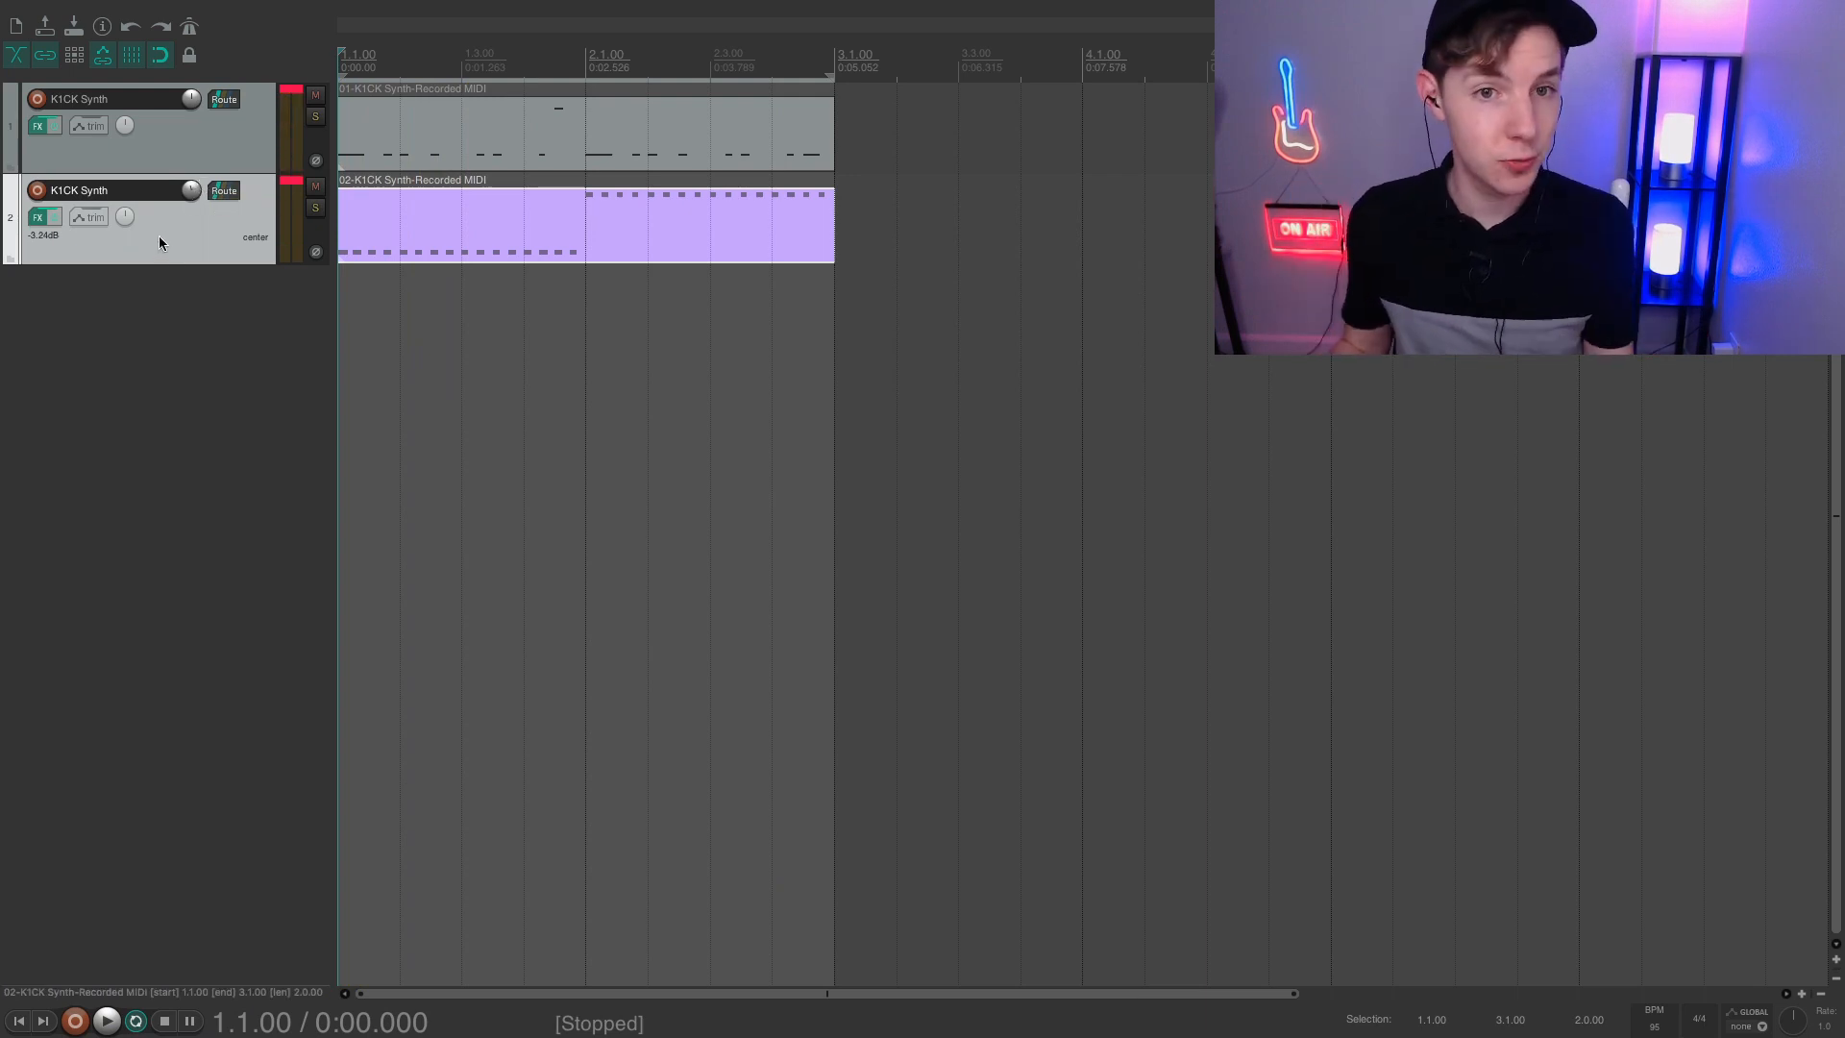
Paste a copy of the first track's kick pattern at 4.1.00 and set the time selection from 4.1.00 to 6.1.00
{"action": "left_click", "coordinate": [452, 151]}
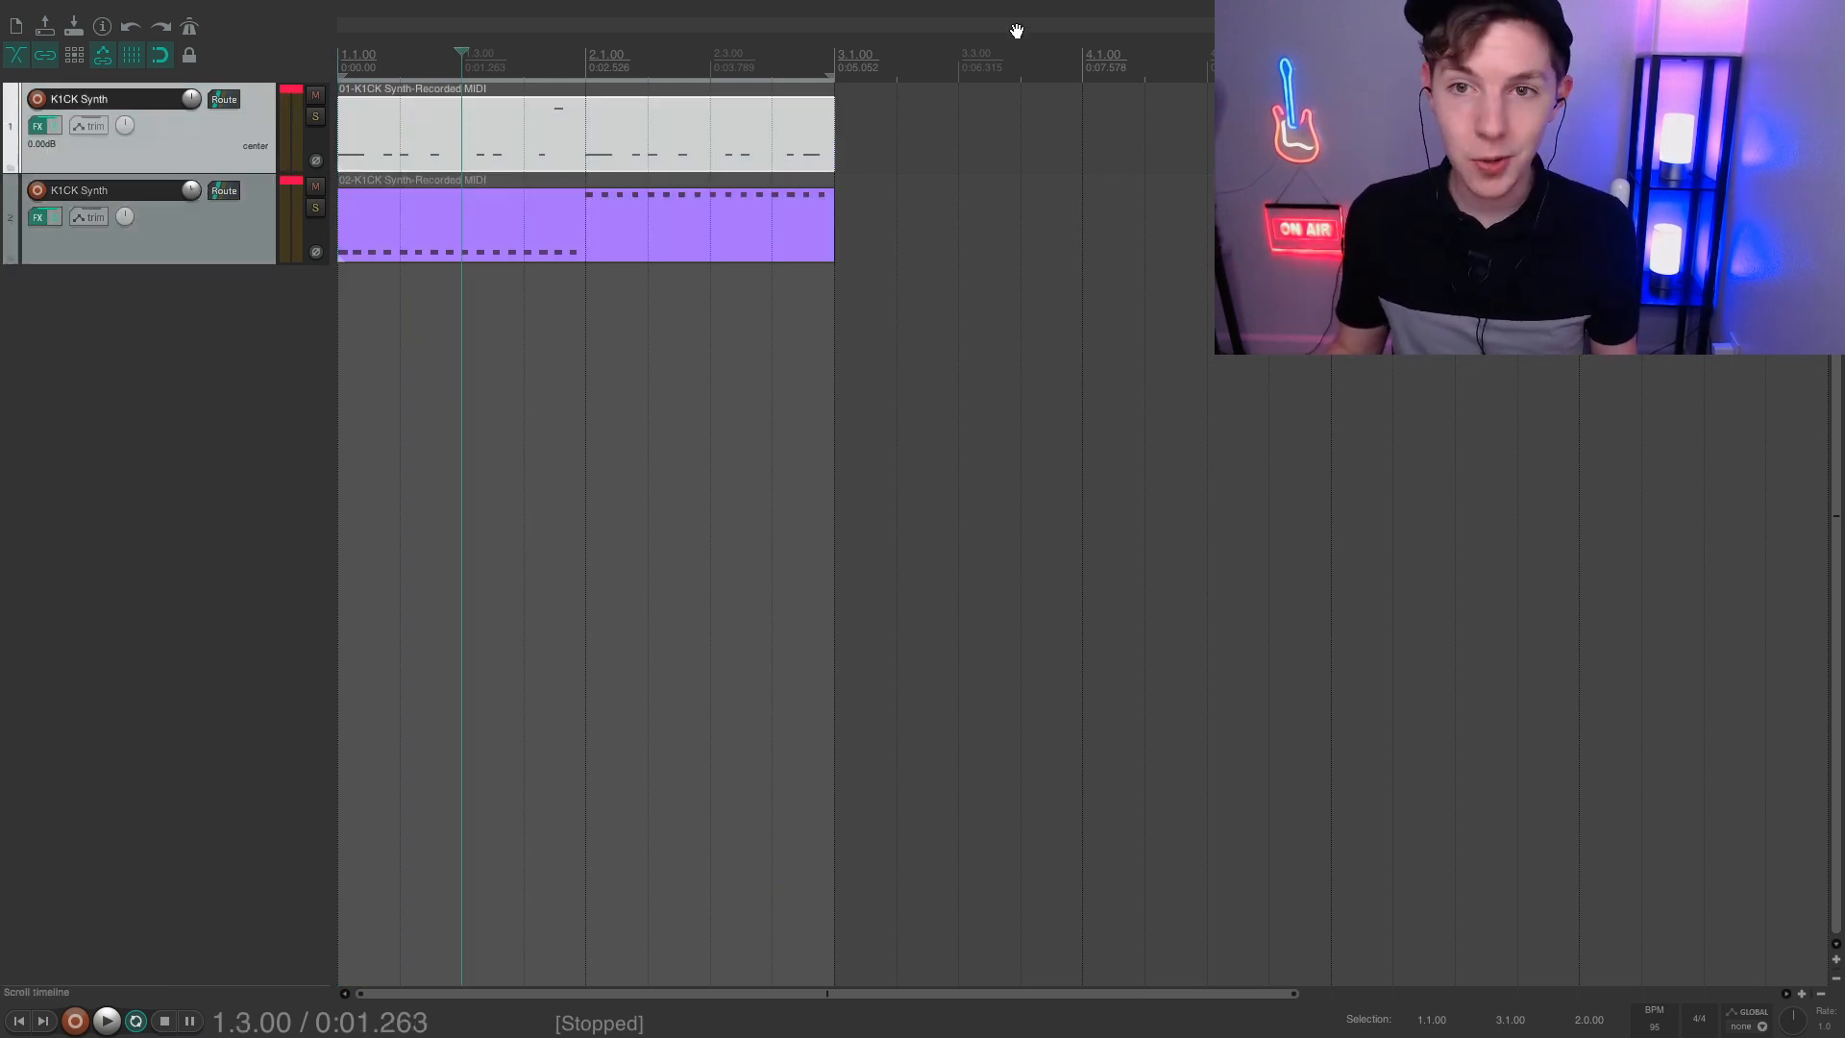
{"action": "left_click", "coordinate": [1083, 63]}
{"action": "key", "text": "ctrl+v"}
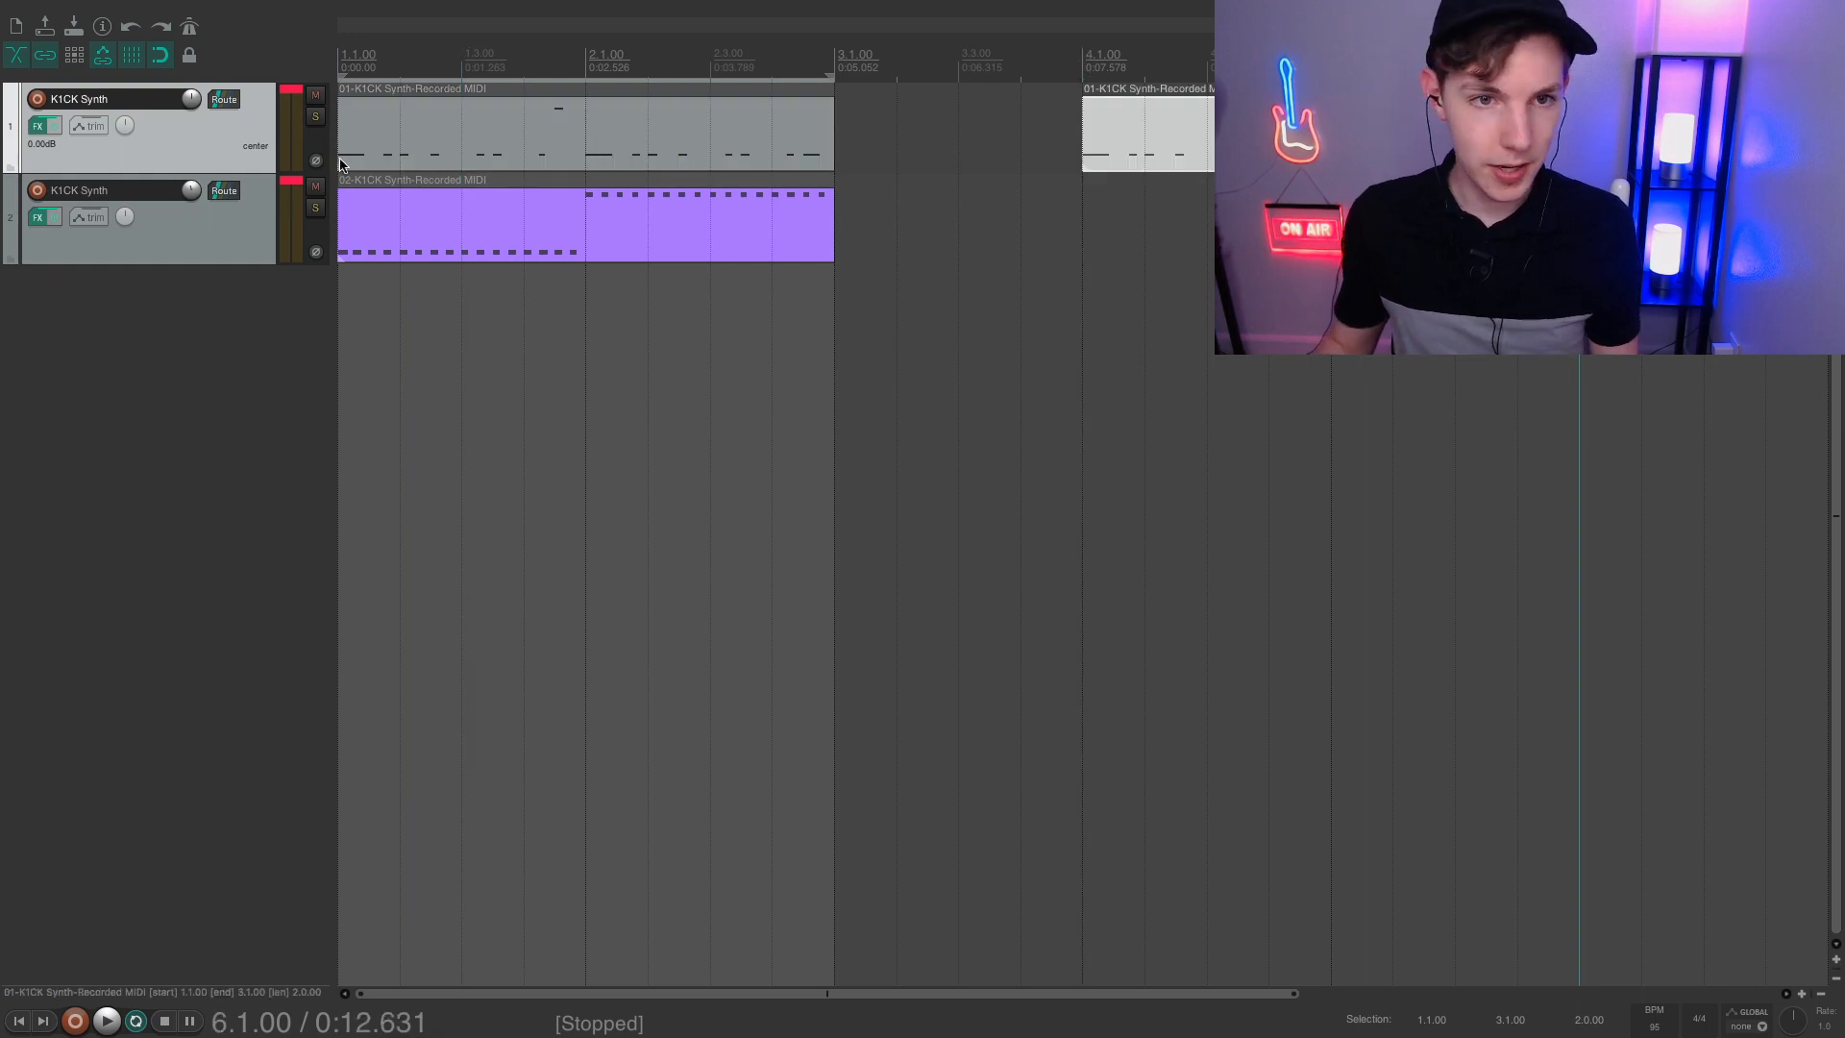
{"action": "left_click_drag", "start_coordinate": [1087, 63], "coordinate": [1579, 63]}
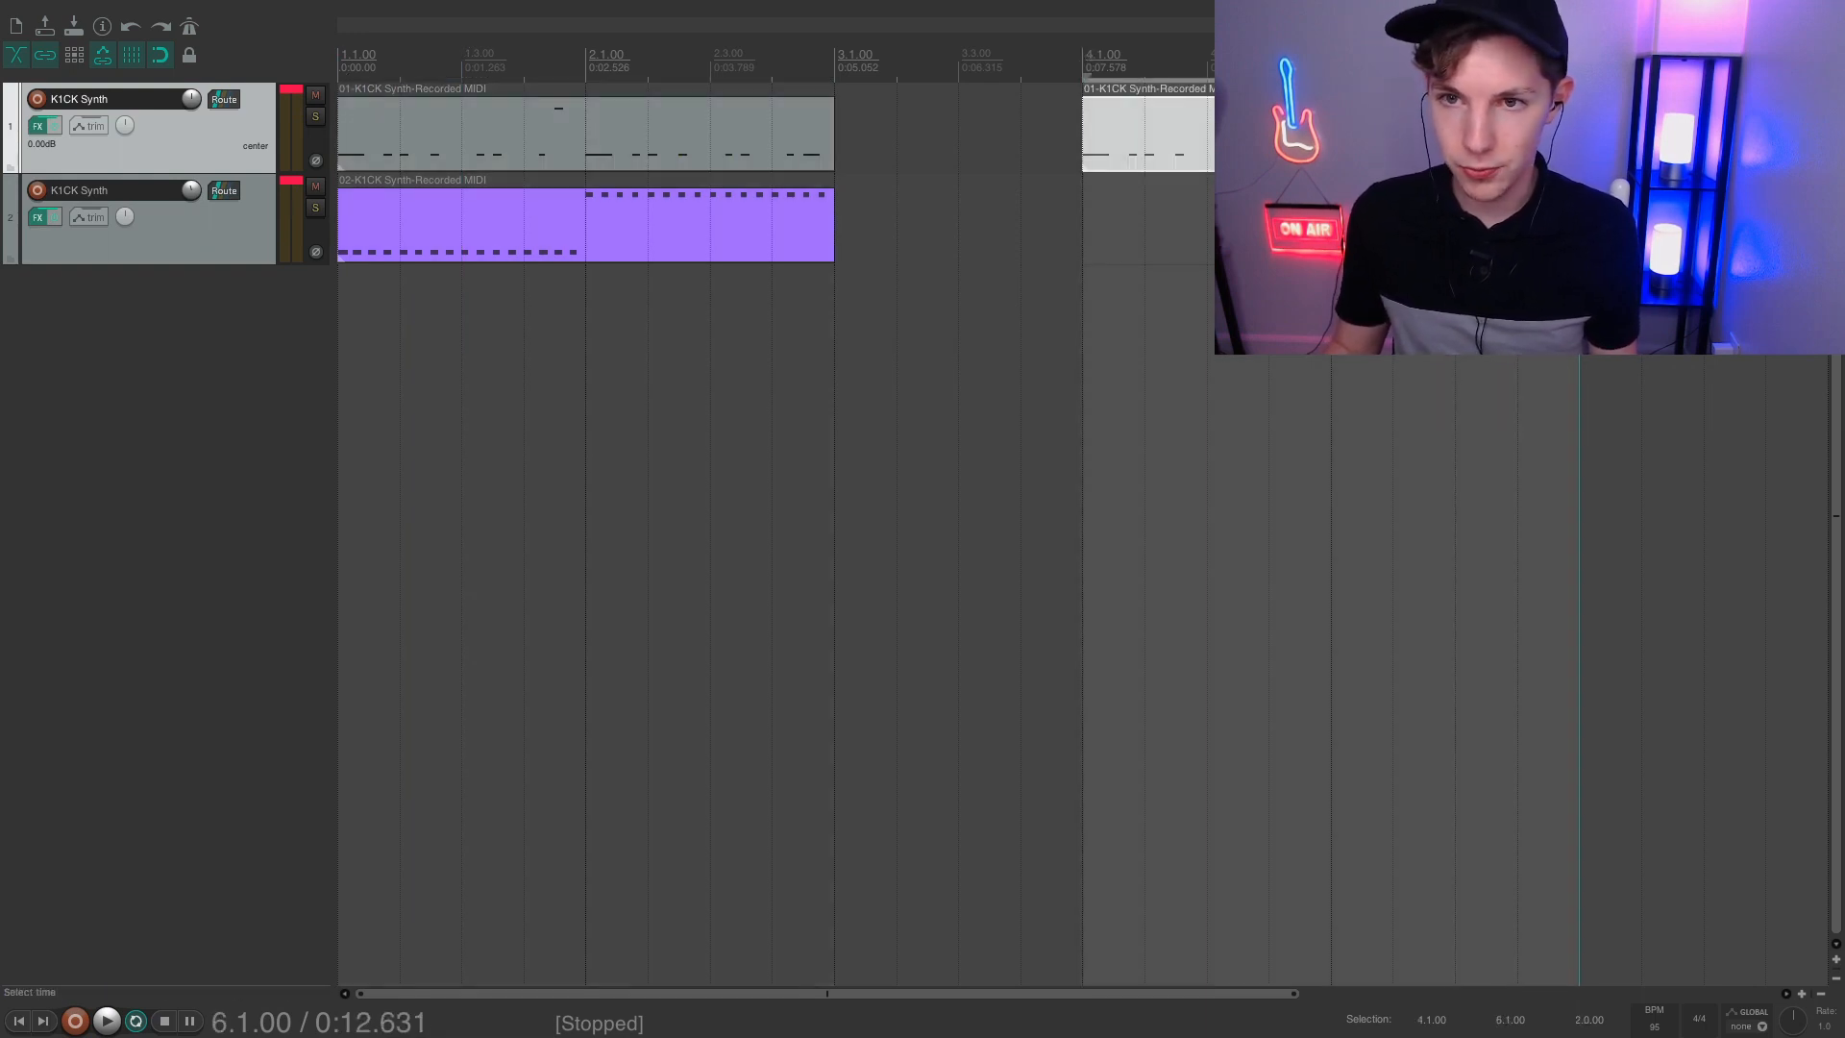
Record a new MIDI pattern on the first track over the time selection and trim the item's start to 4.1.00
{"action": "key", "text": "ctrl+r"}
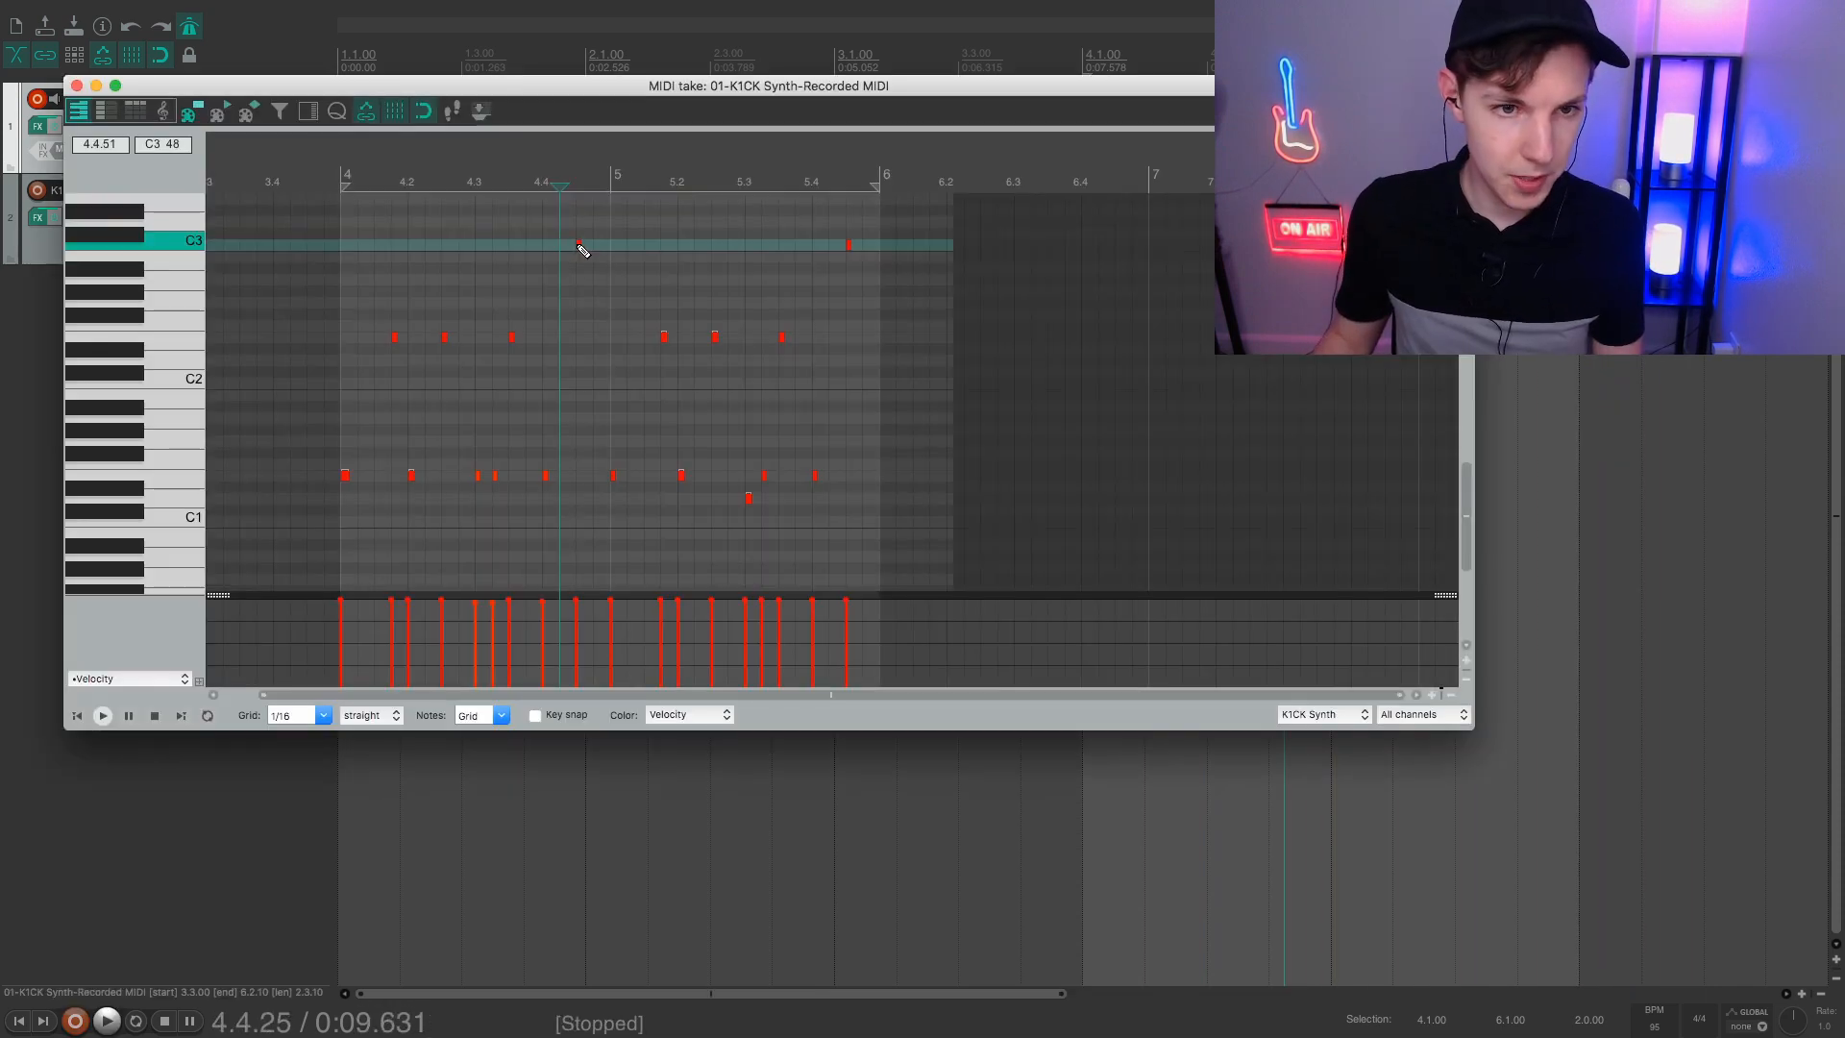
{"action": "left_click", "coordinate": [577, 245]}
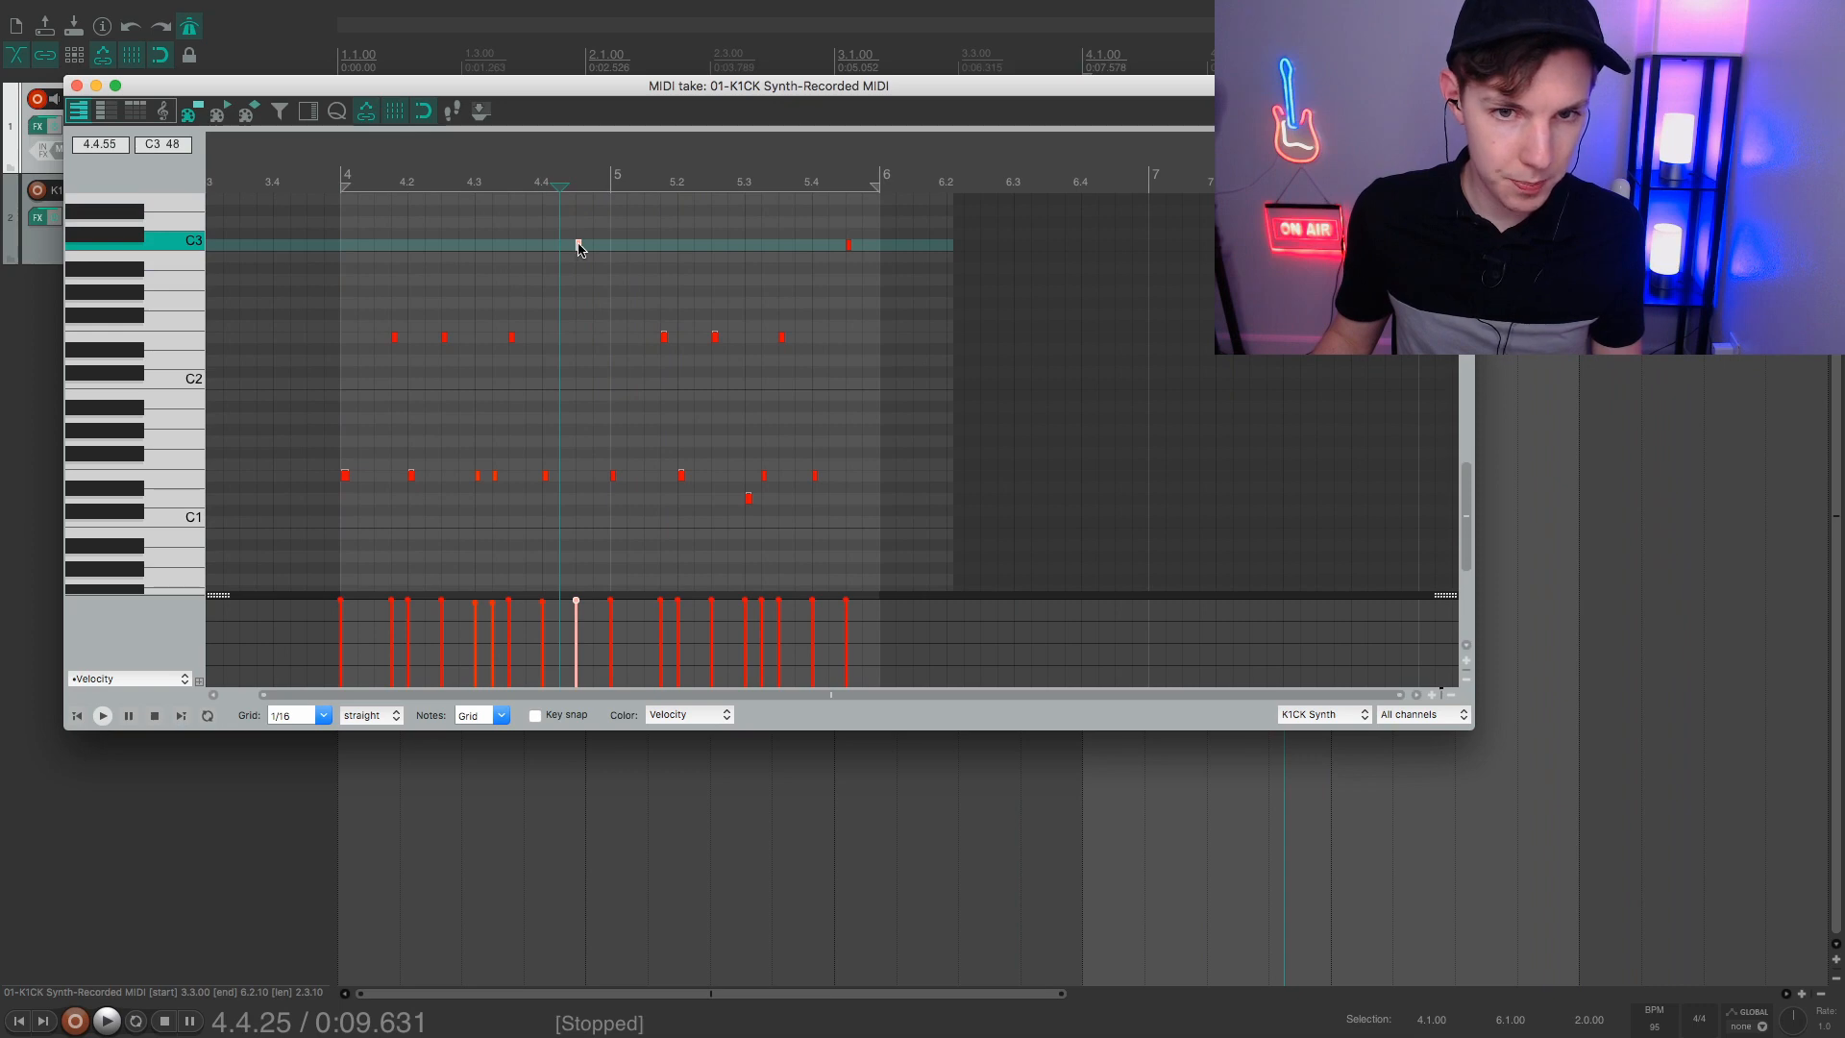
{"action": "scroll", "coordinate": [578, 245], "scroll_direction": "up", "scroll_amount": 2}
{"action": "left_click", "coordinate": [77, 86]}
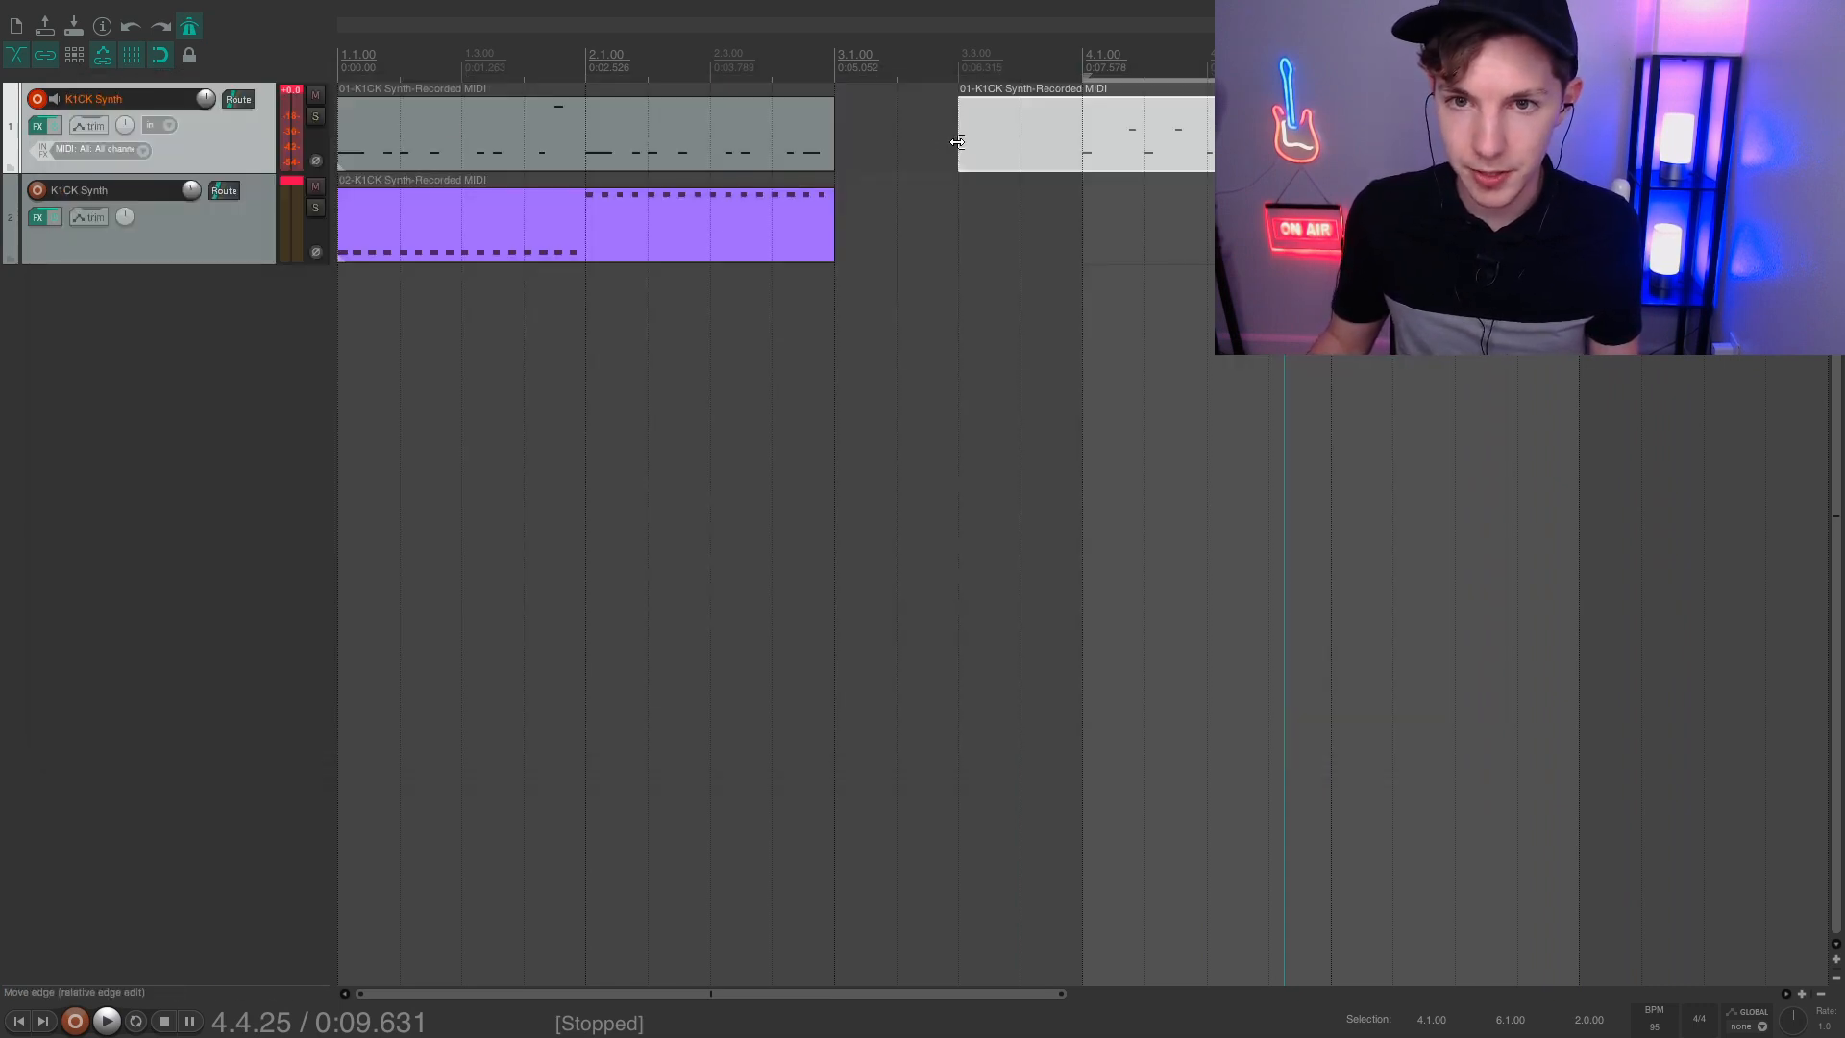
{"action": "left_click_drag", "start_coordinate": [958, 142], "coordinate": [1062, 142]}
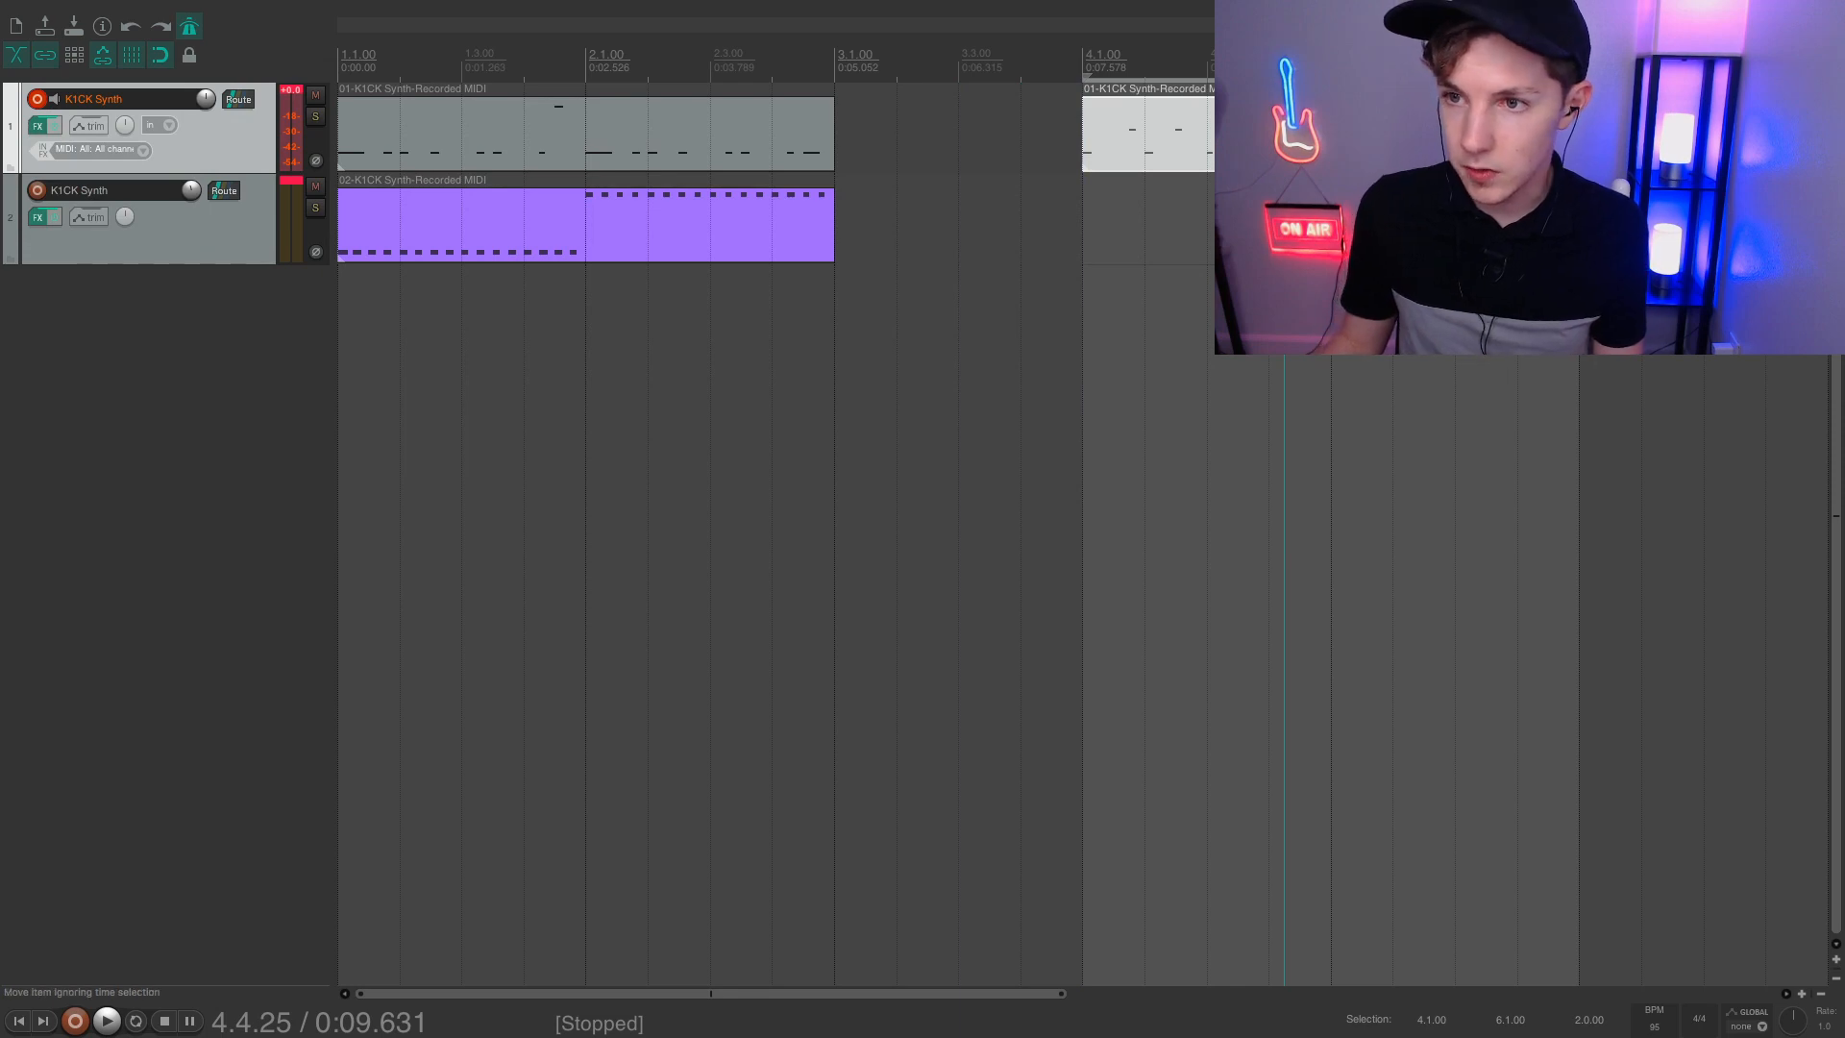
{"action": "left_click", "coordinate": [1083, 55]}
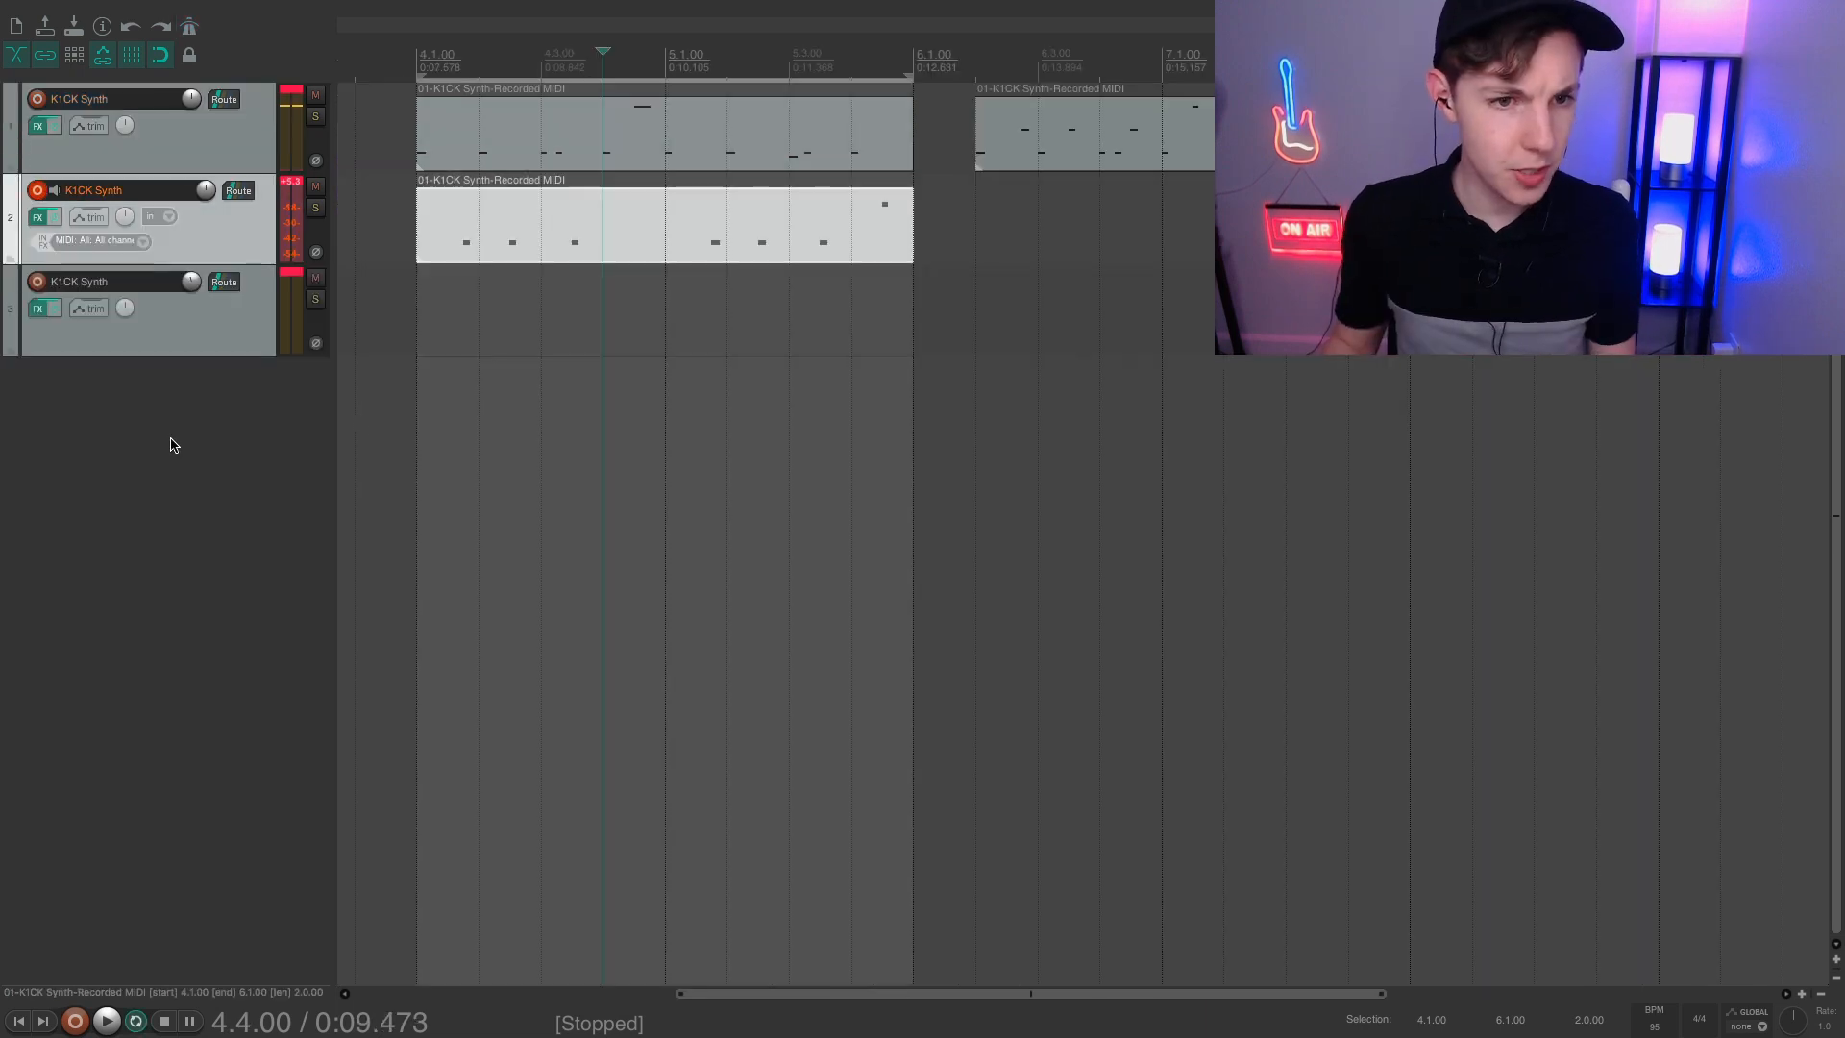
Insert the AUi SN4RE Drum instrument on a new track and raise its Tuning to 100
{"action": "right_click", "coordinate": [173, 441]}
{"action": "left_click", "coordinate": [245, 490]}
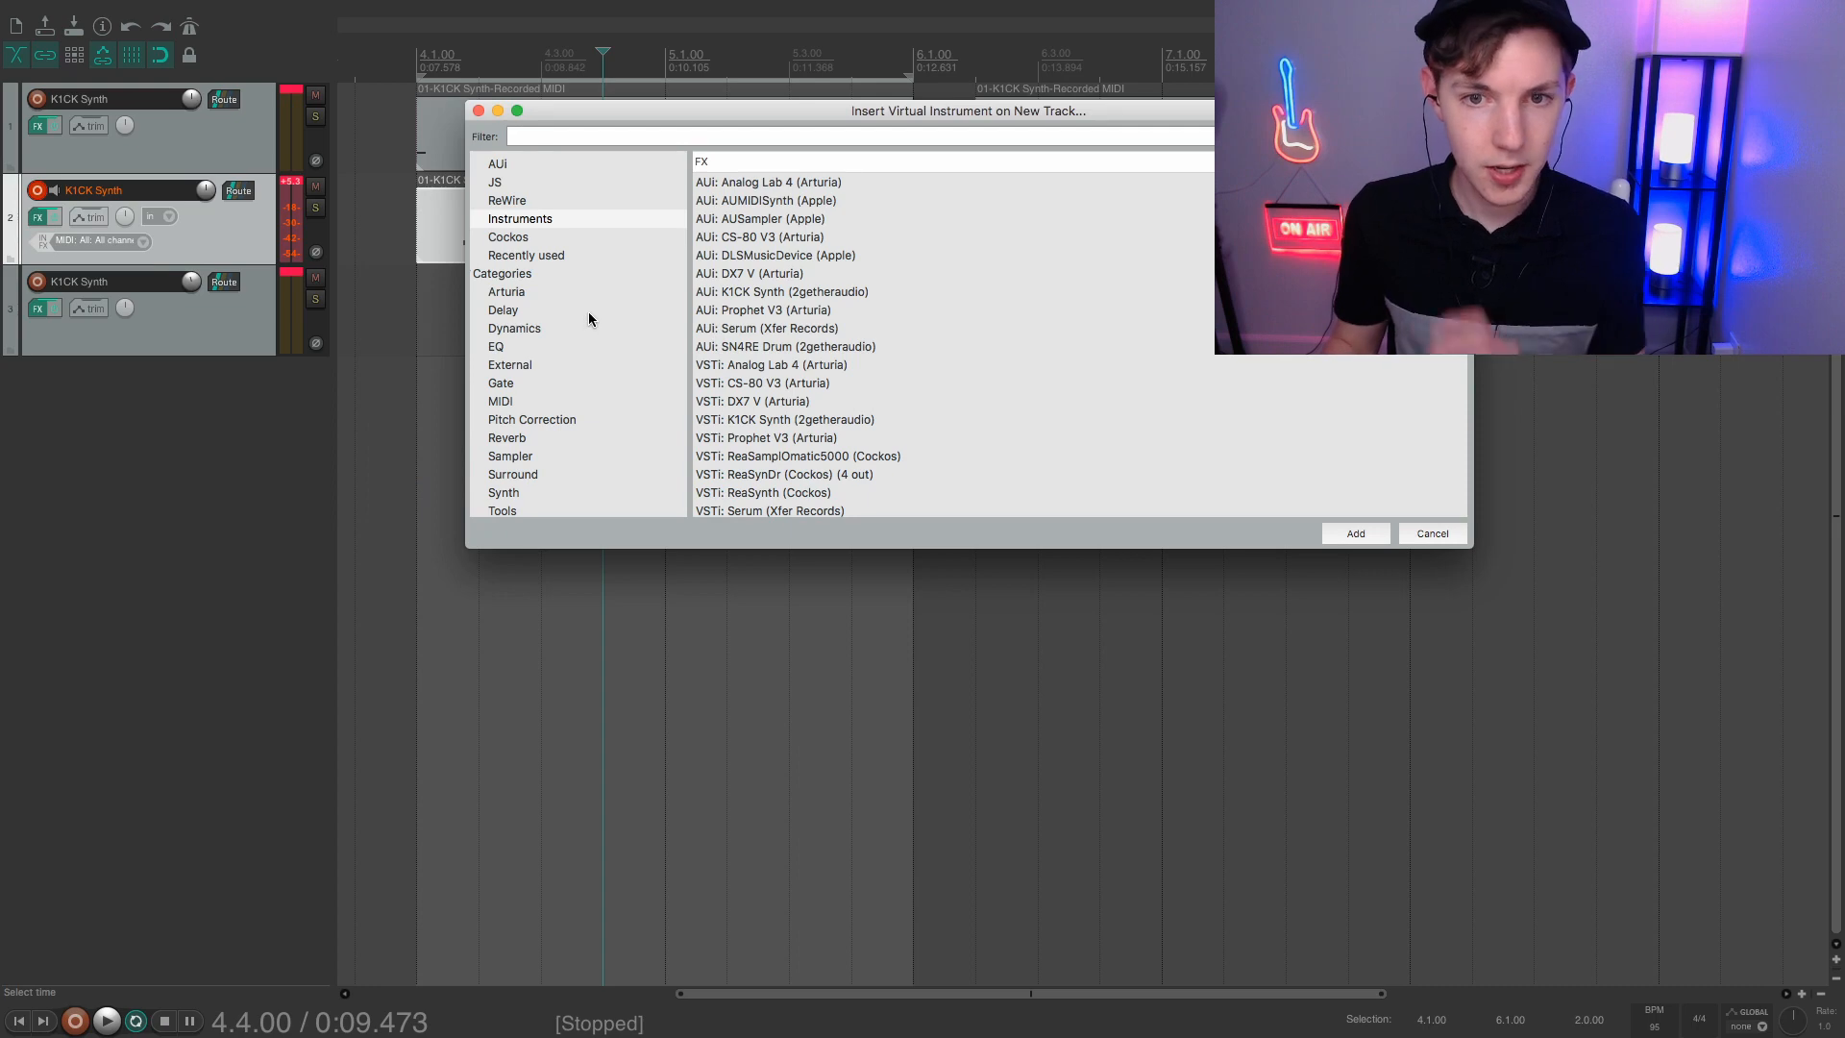
{"action": "left_click", "coordinate": [738, 346]}
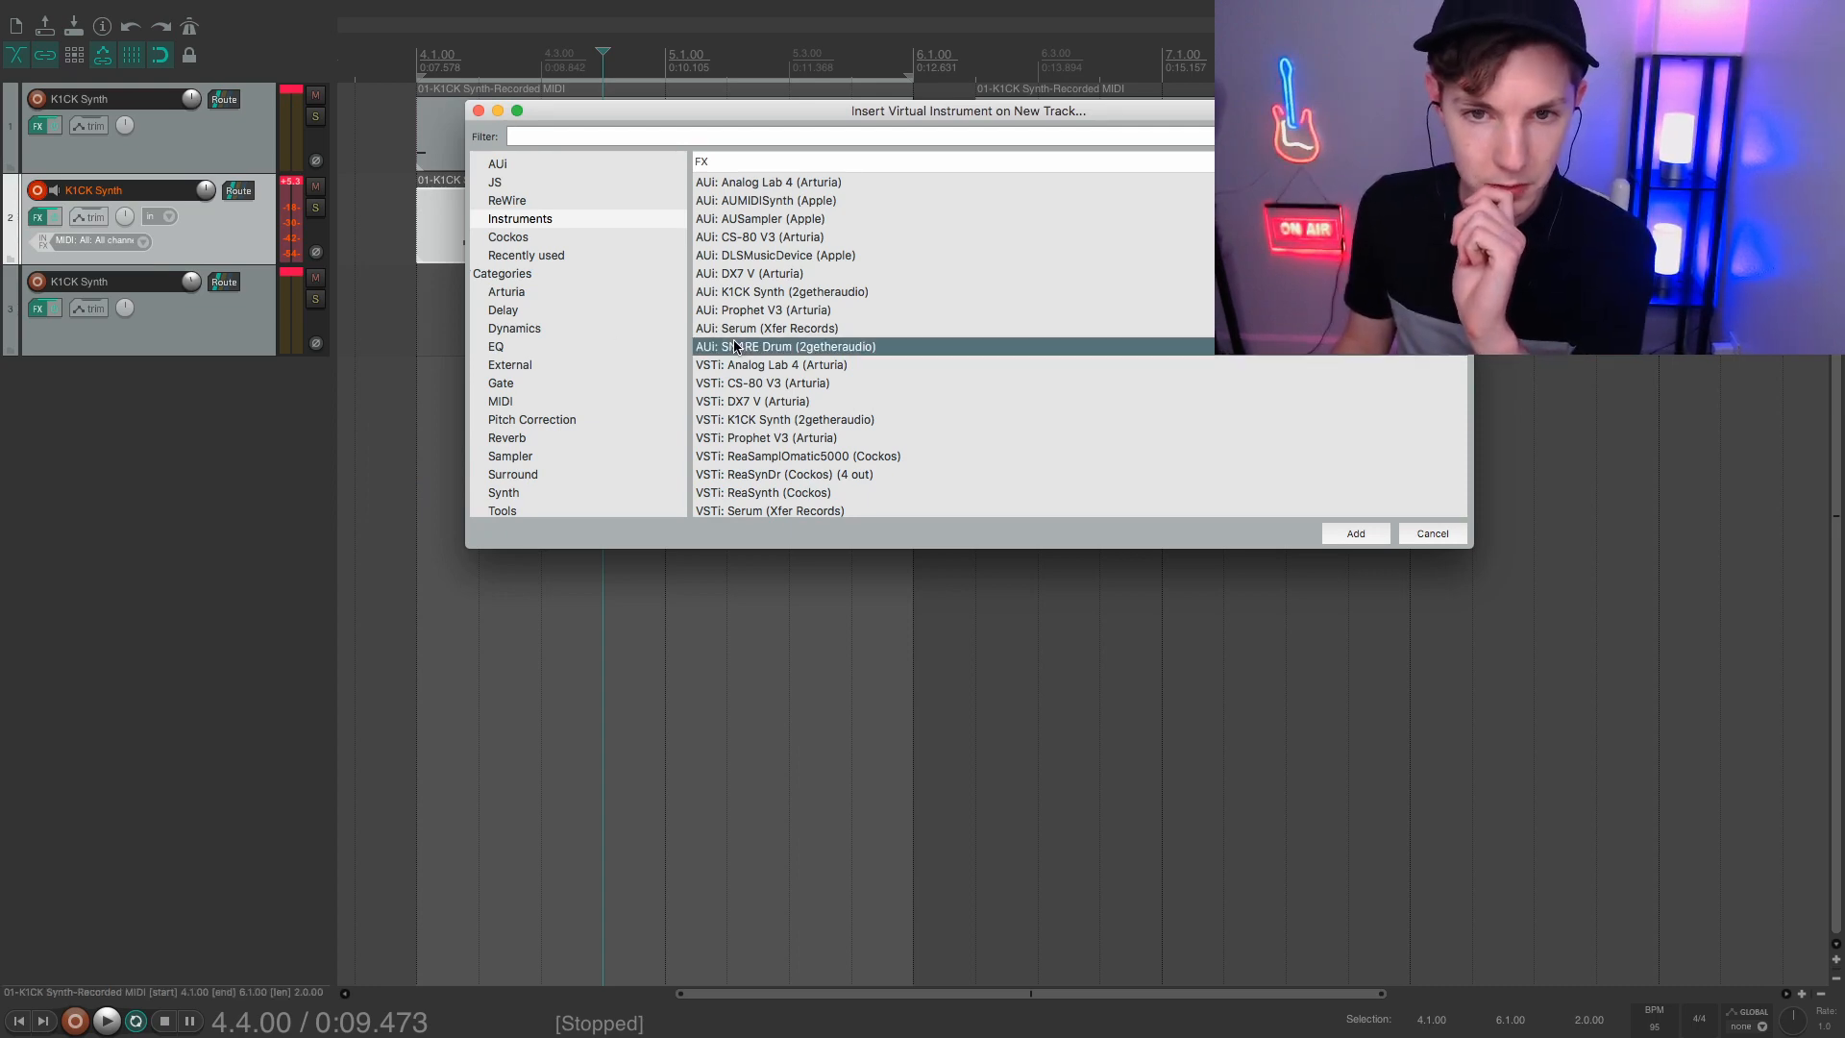
{"action": "double_click", "coordinate": [737, 346]}
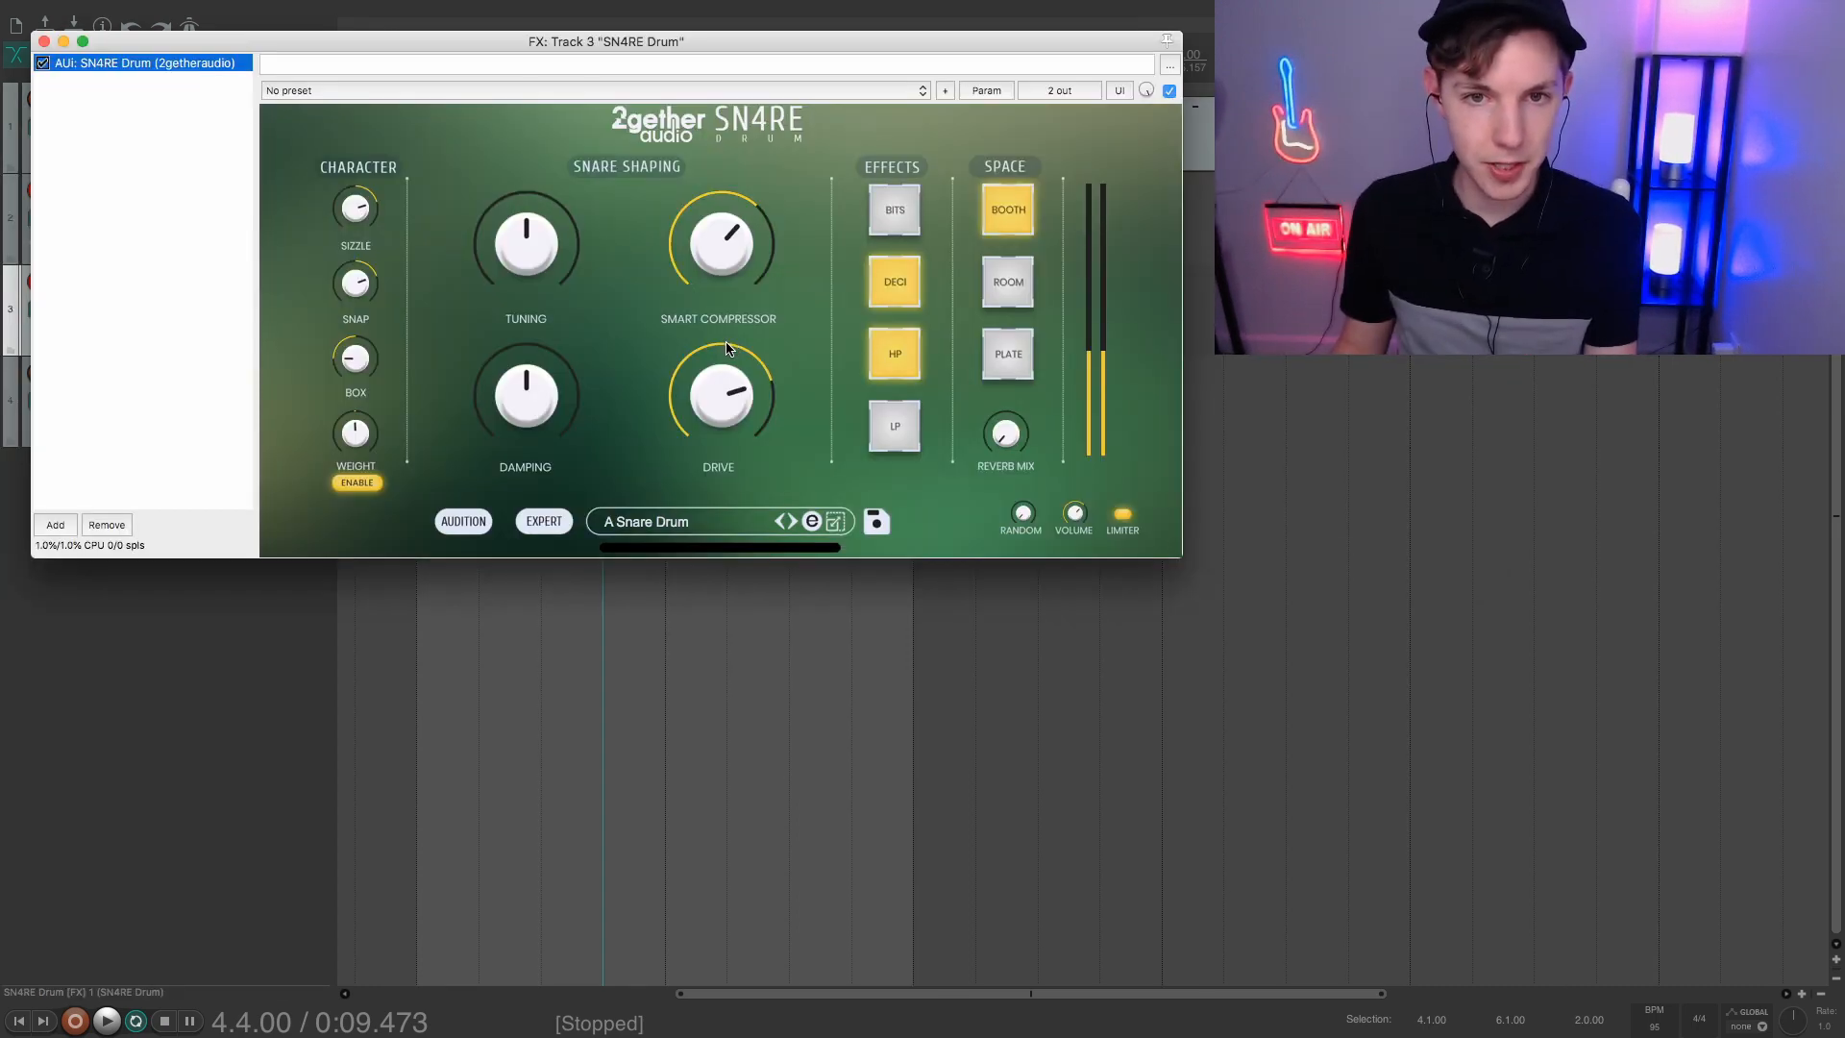
{"action": "left_click_drag", "start_coordinate": [542, 43], "coordinate": [955, 222]}
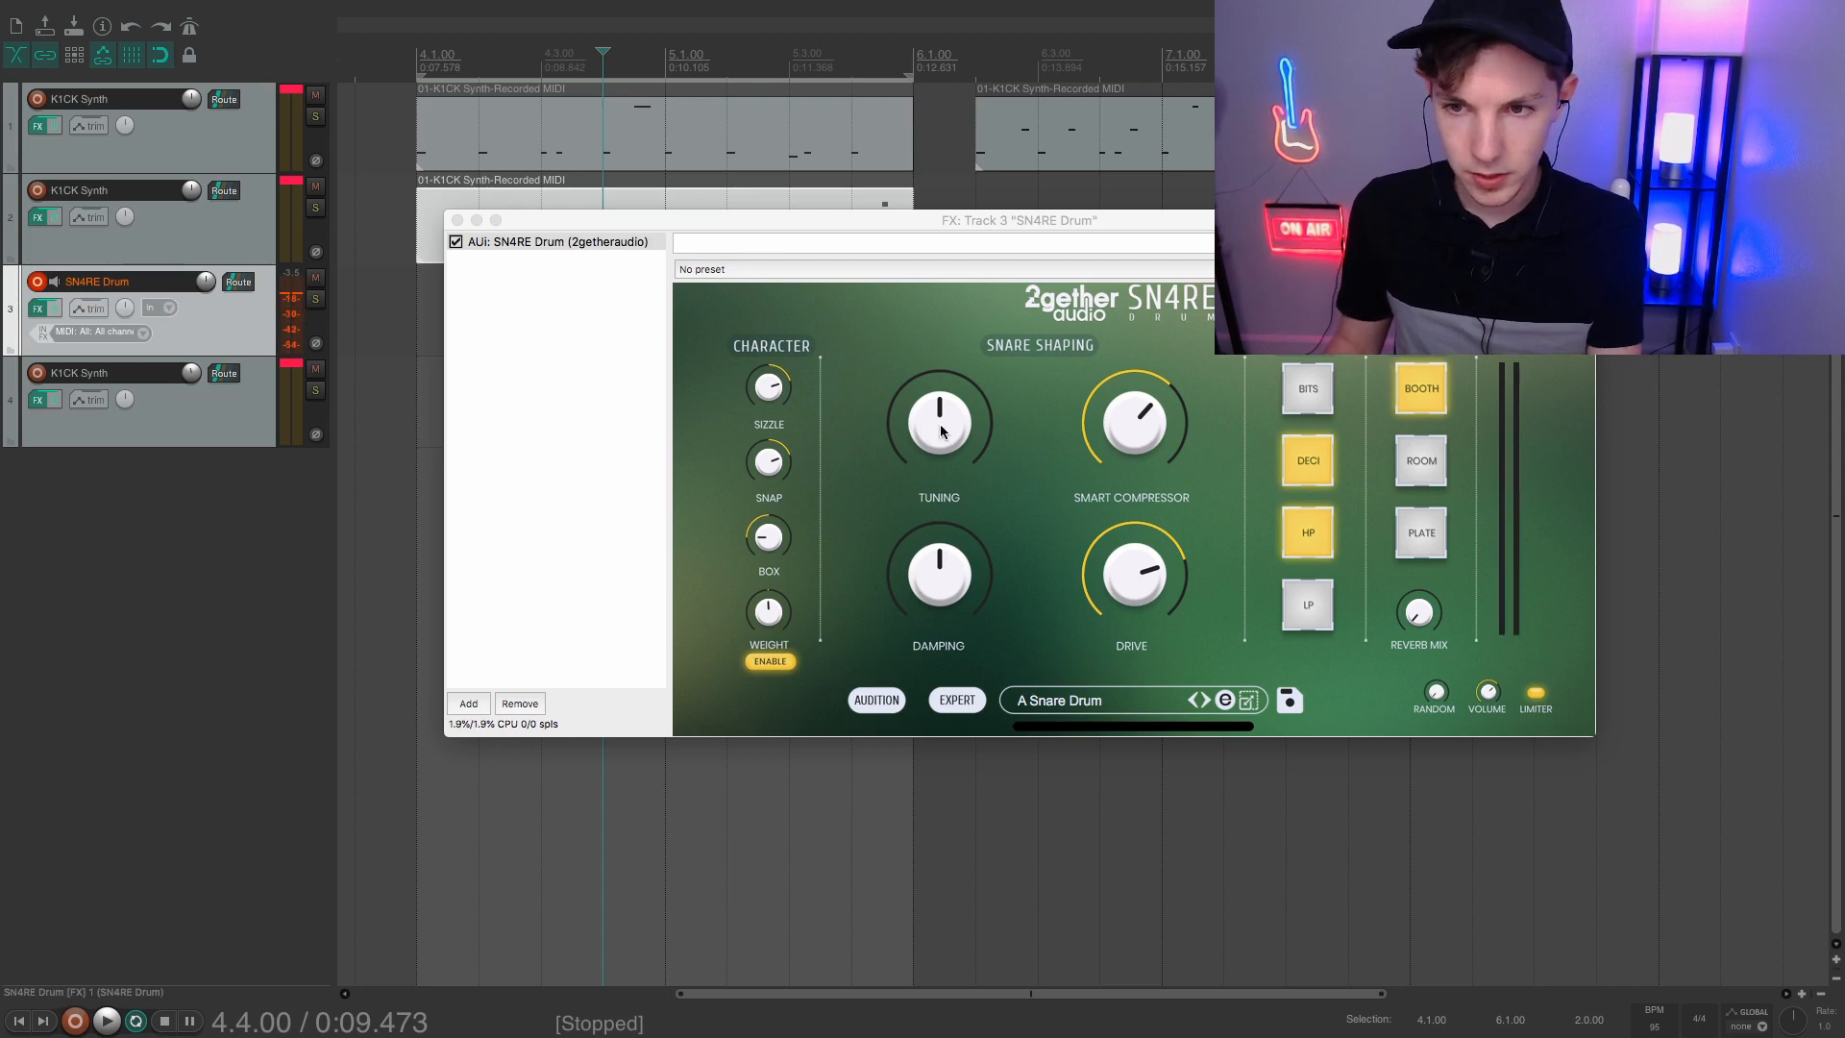
{"action": "left_click_drag", "start_coordinate": [937, 428], "coordinate": [975, 307]}
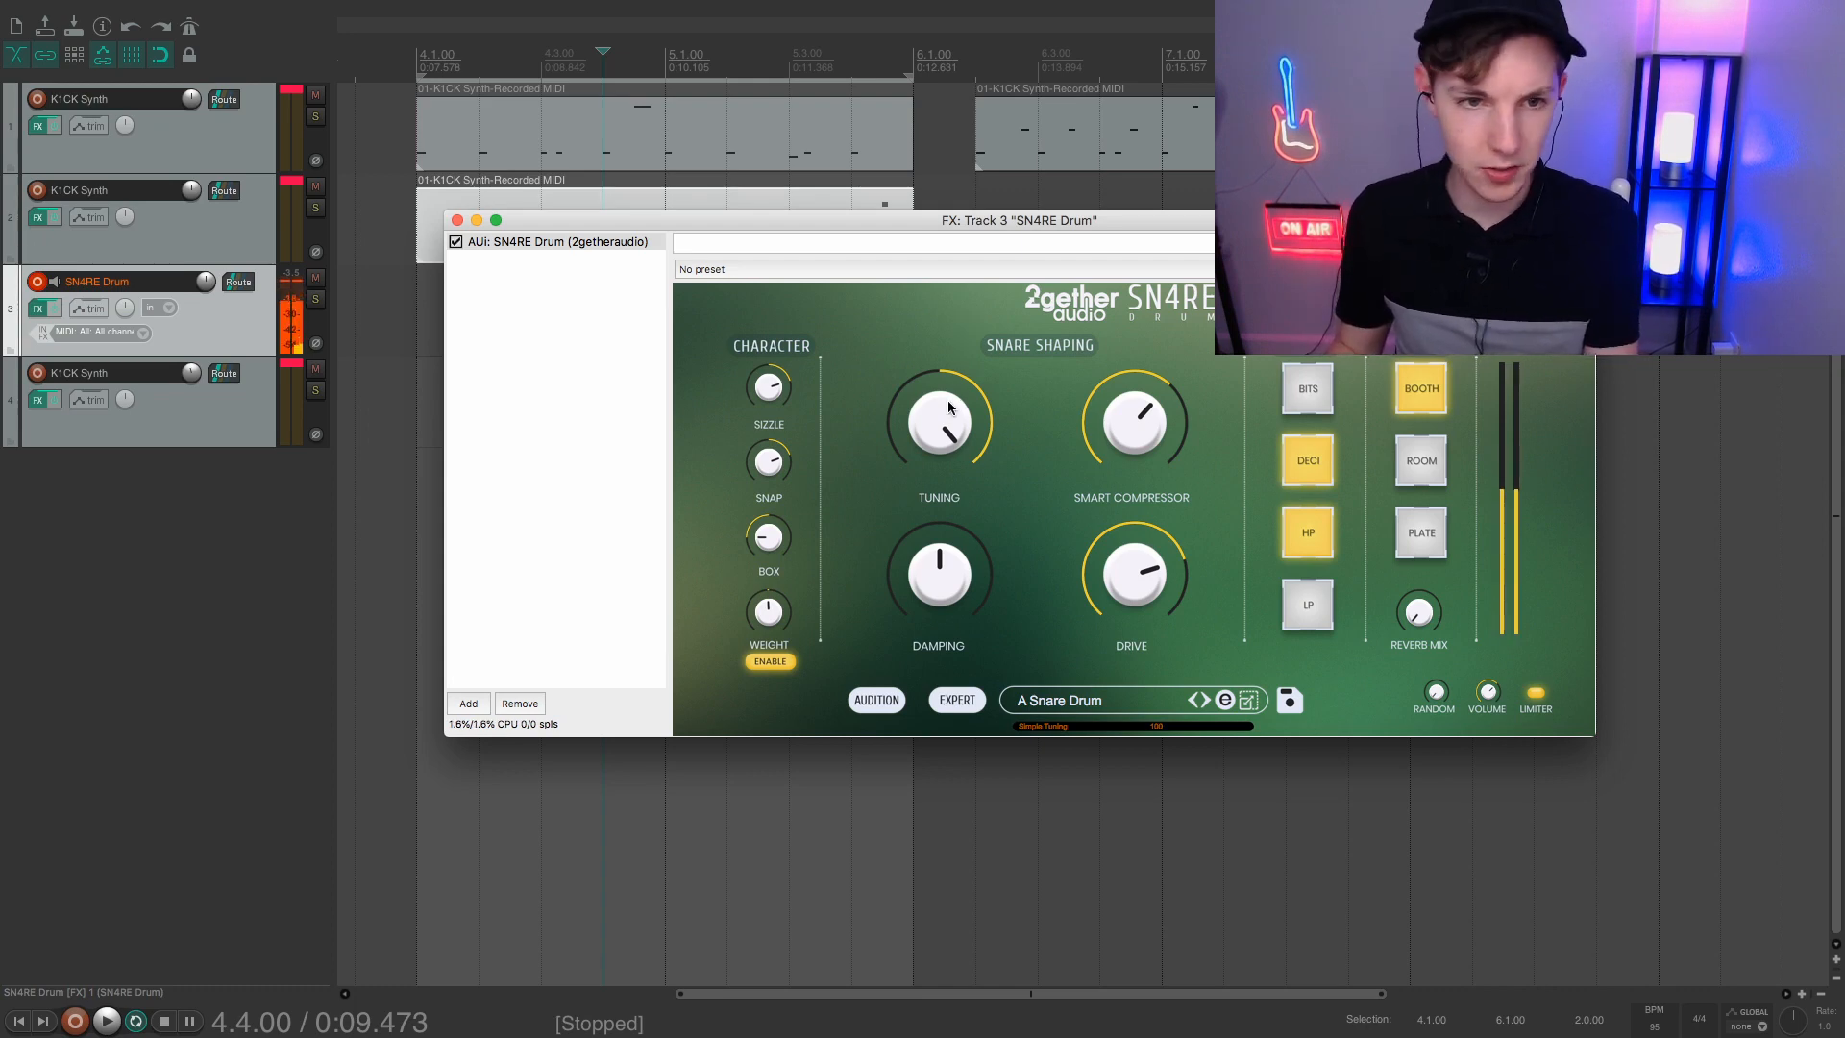
Add Defacer to the snare track's effects chain and turn on SN4RE Drum's BITS effect
{"action": "left_click", "coordinate": [469, 706]}
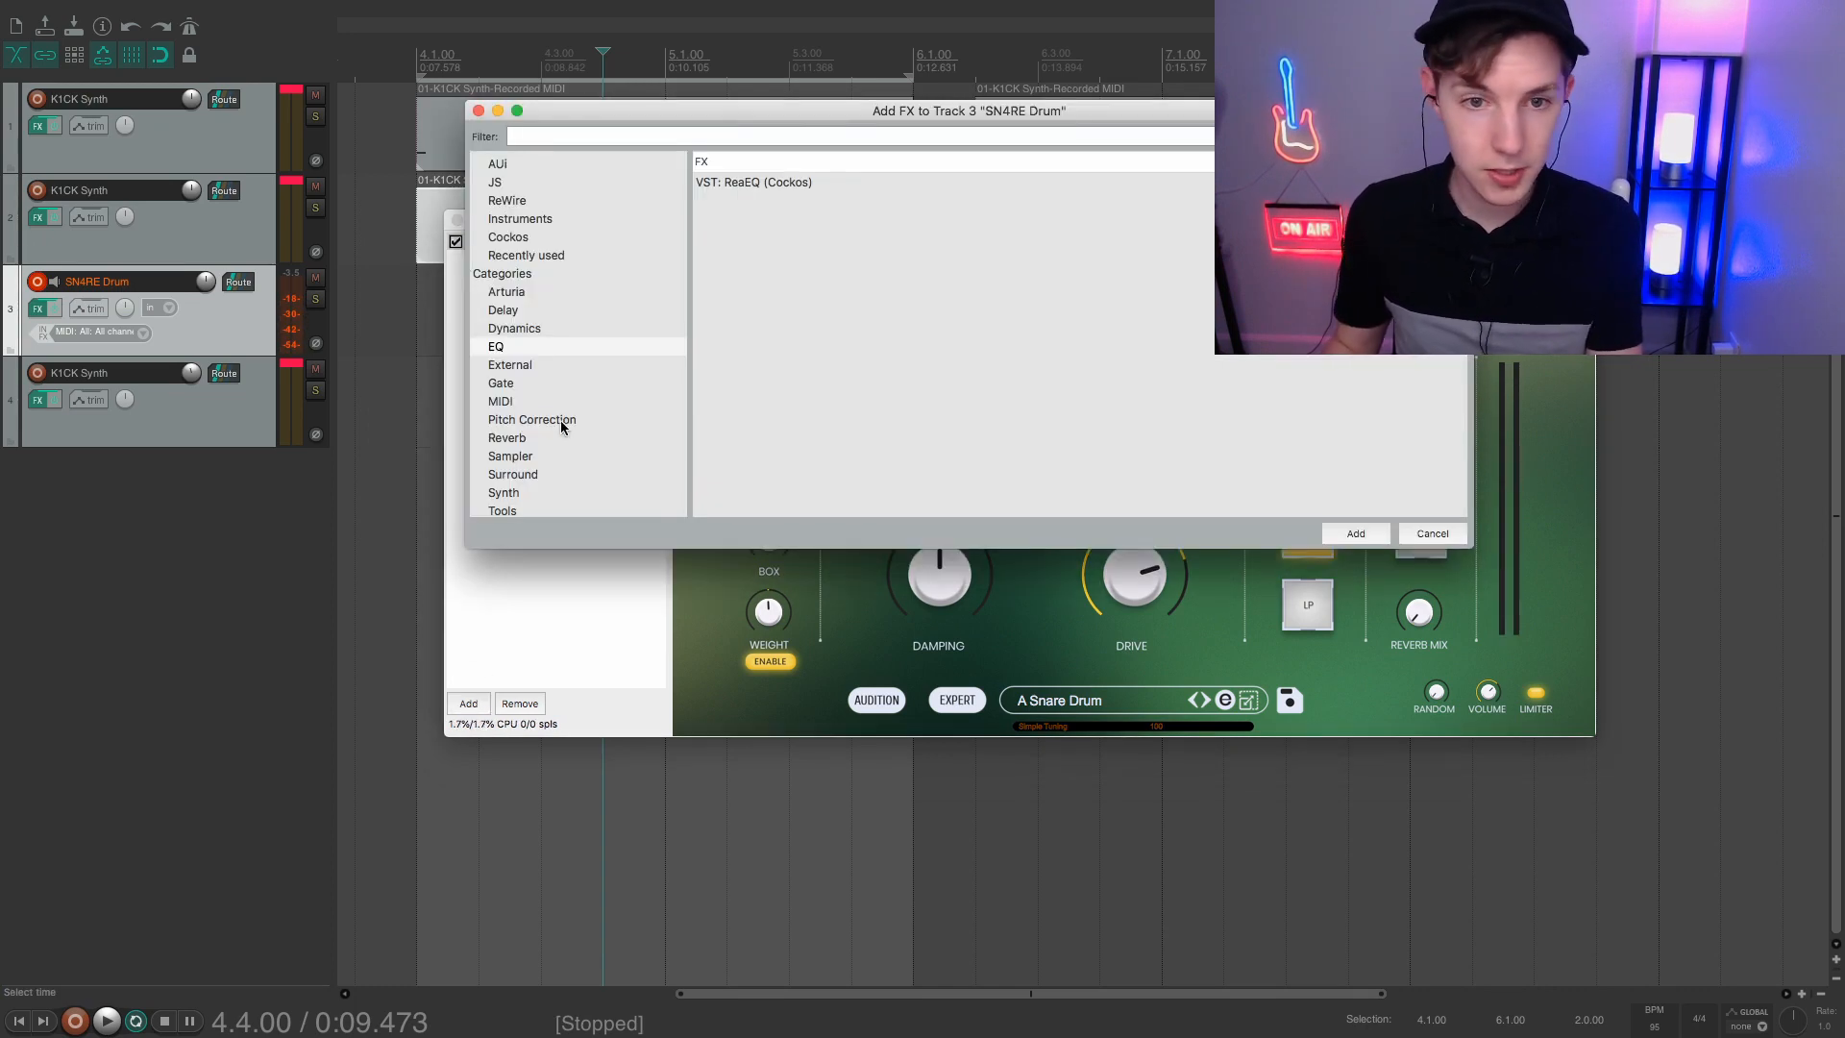
{"action": "scroll", "coordinate": [558, 424], "scroll_direction": "down", "scroll_amount": 4}
{"action": "scroll", "coordinate": [556, 423], "scroll_direction": "up", "scroll_amount": 1}
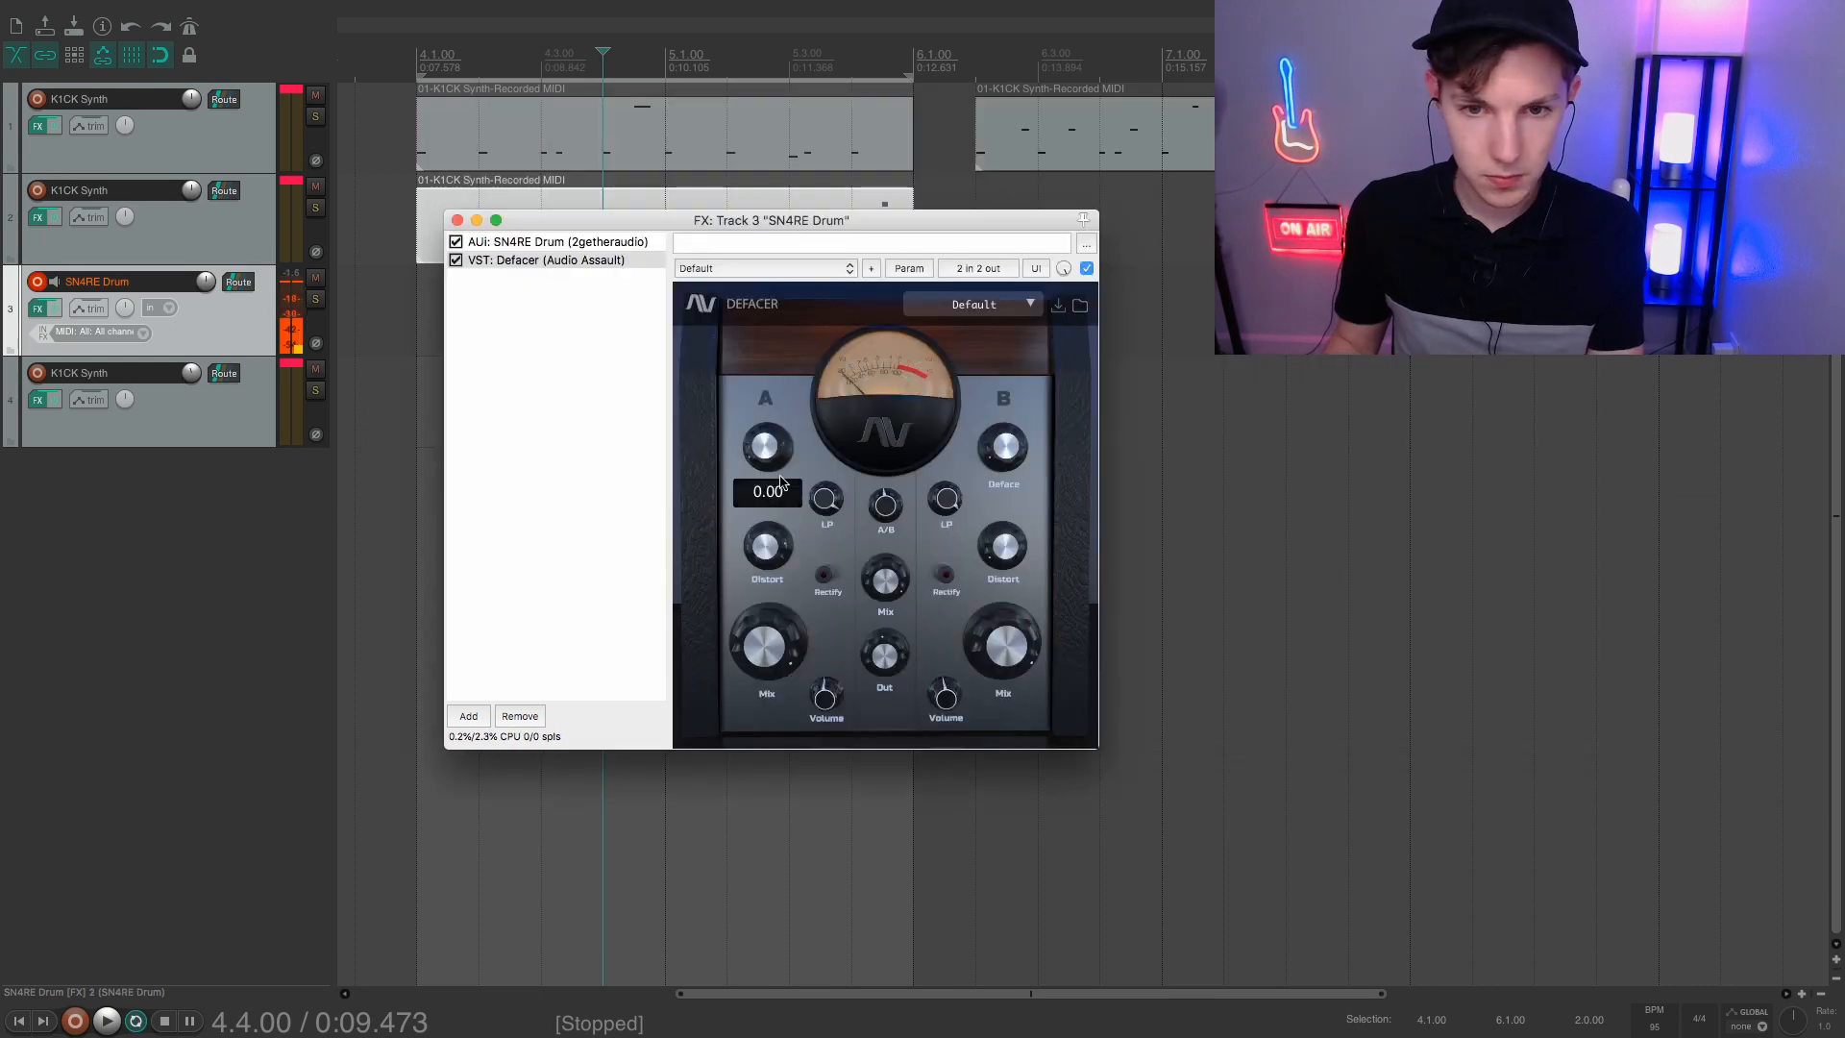
{"action": "left_click", "coordinate": [588, 244]}
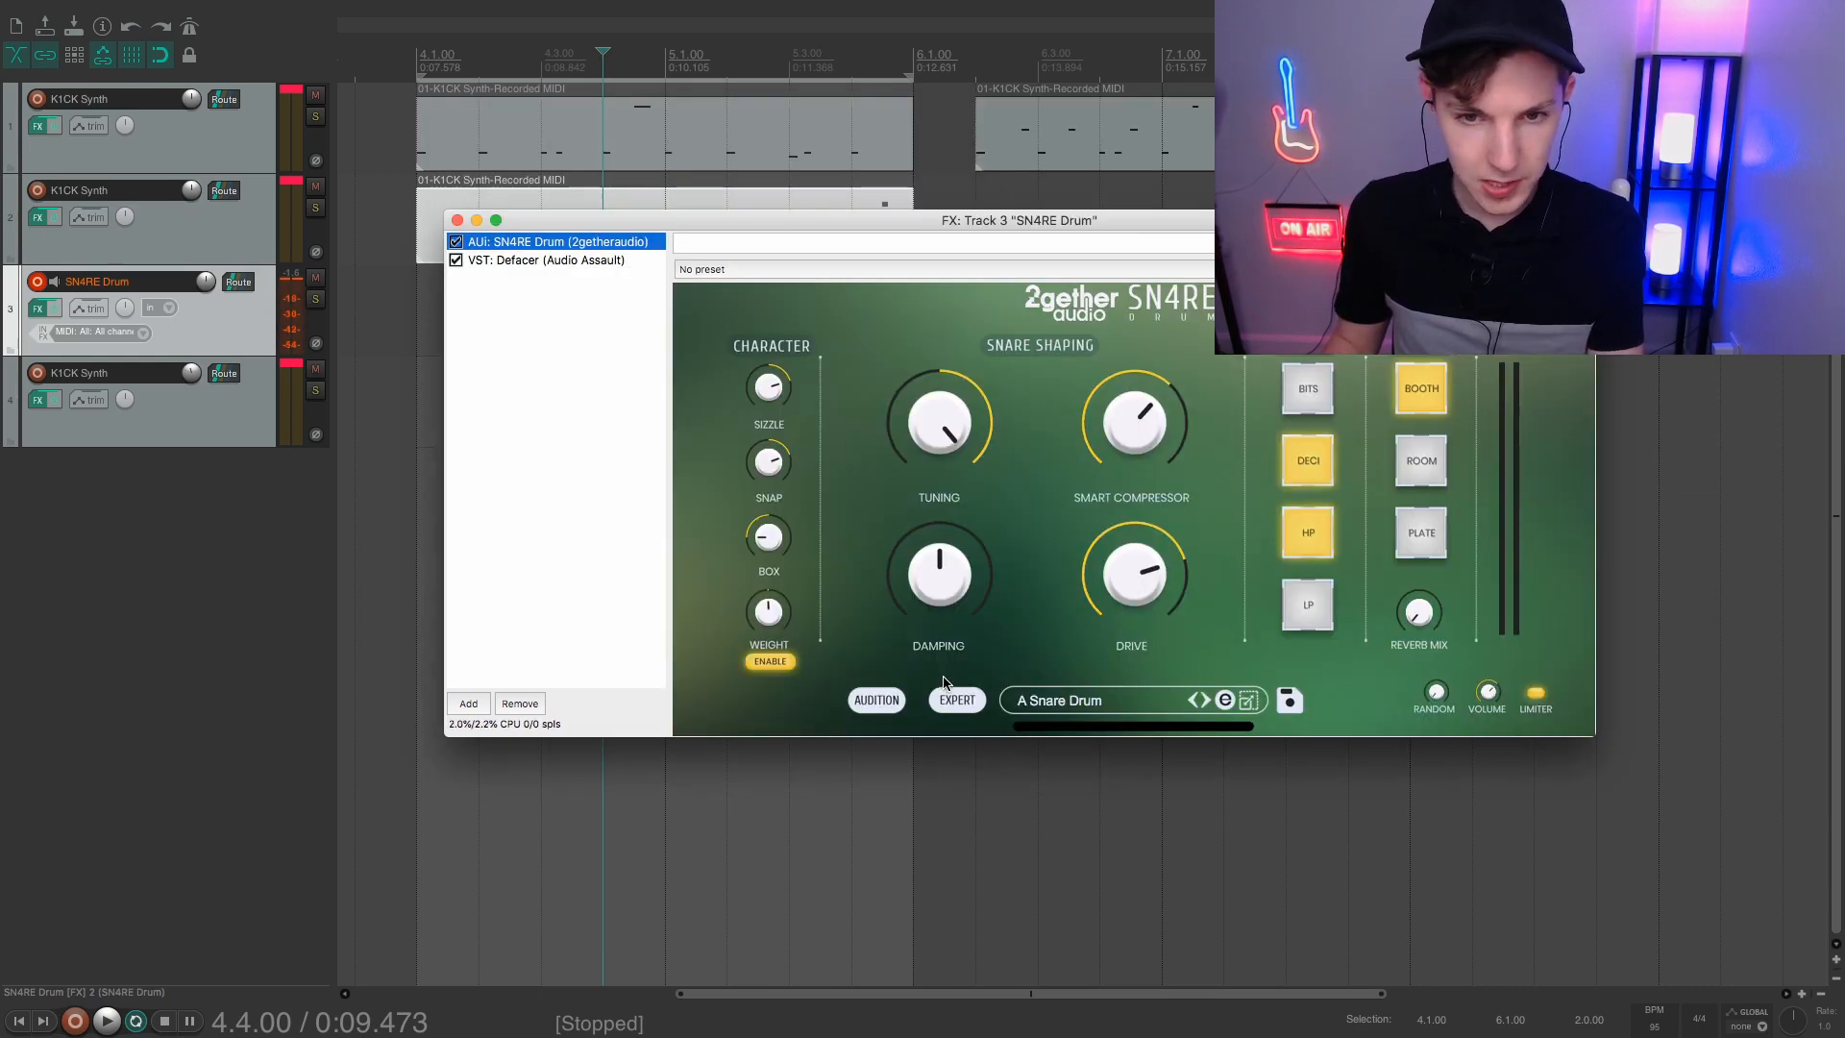
{"action": "left_click", "coordinate": [1308, 394]}
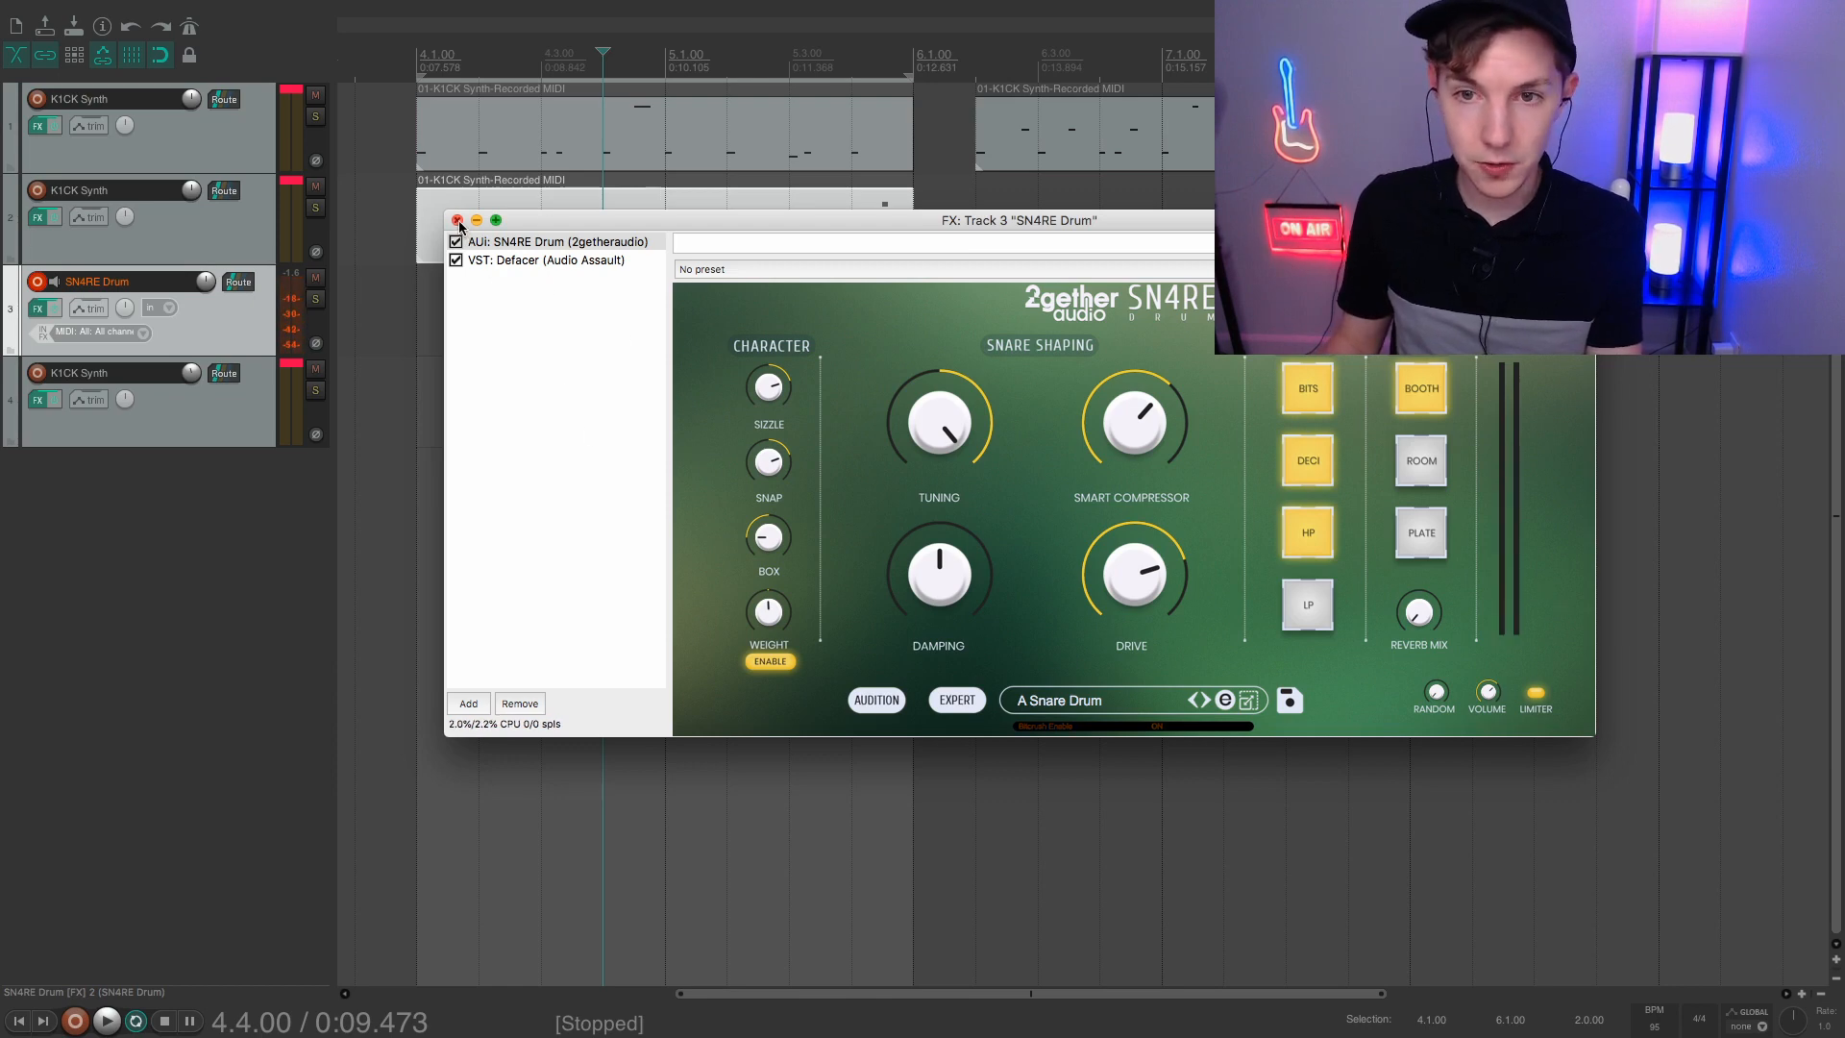
{"action": "left_click", "coordinate": [468, 704]}
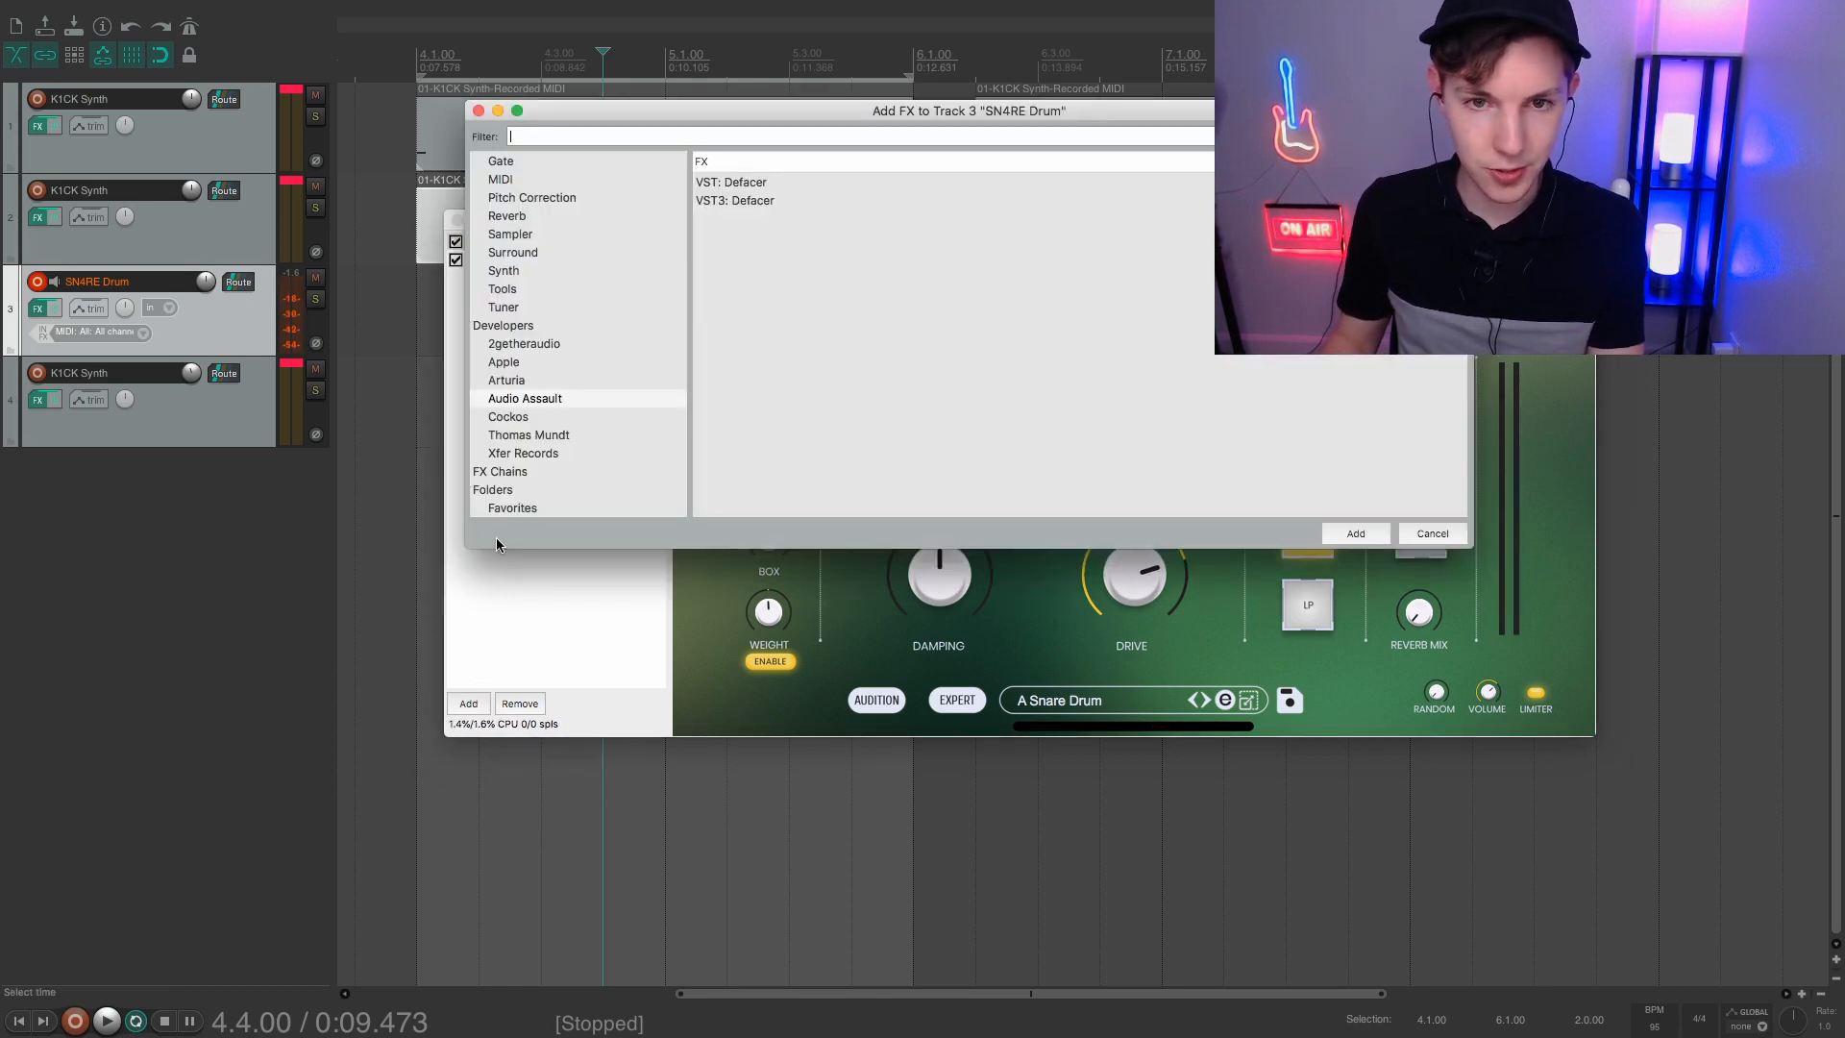
{"action": "scroll", "coordinate": [563, 443], "scroll_direction": "down", "scroll_amount": 2}
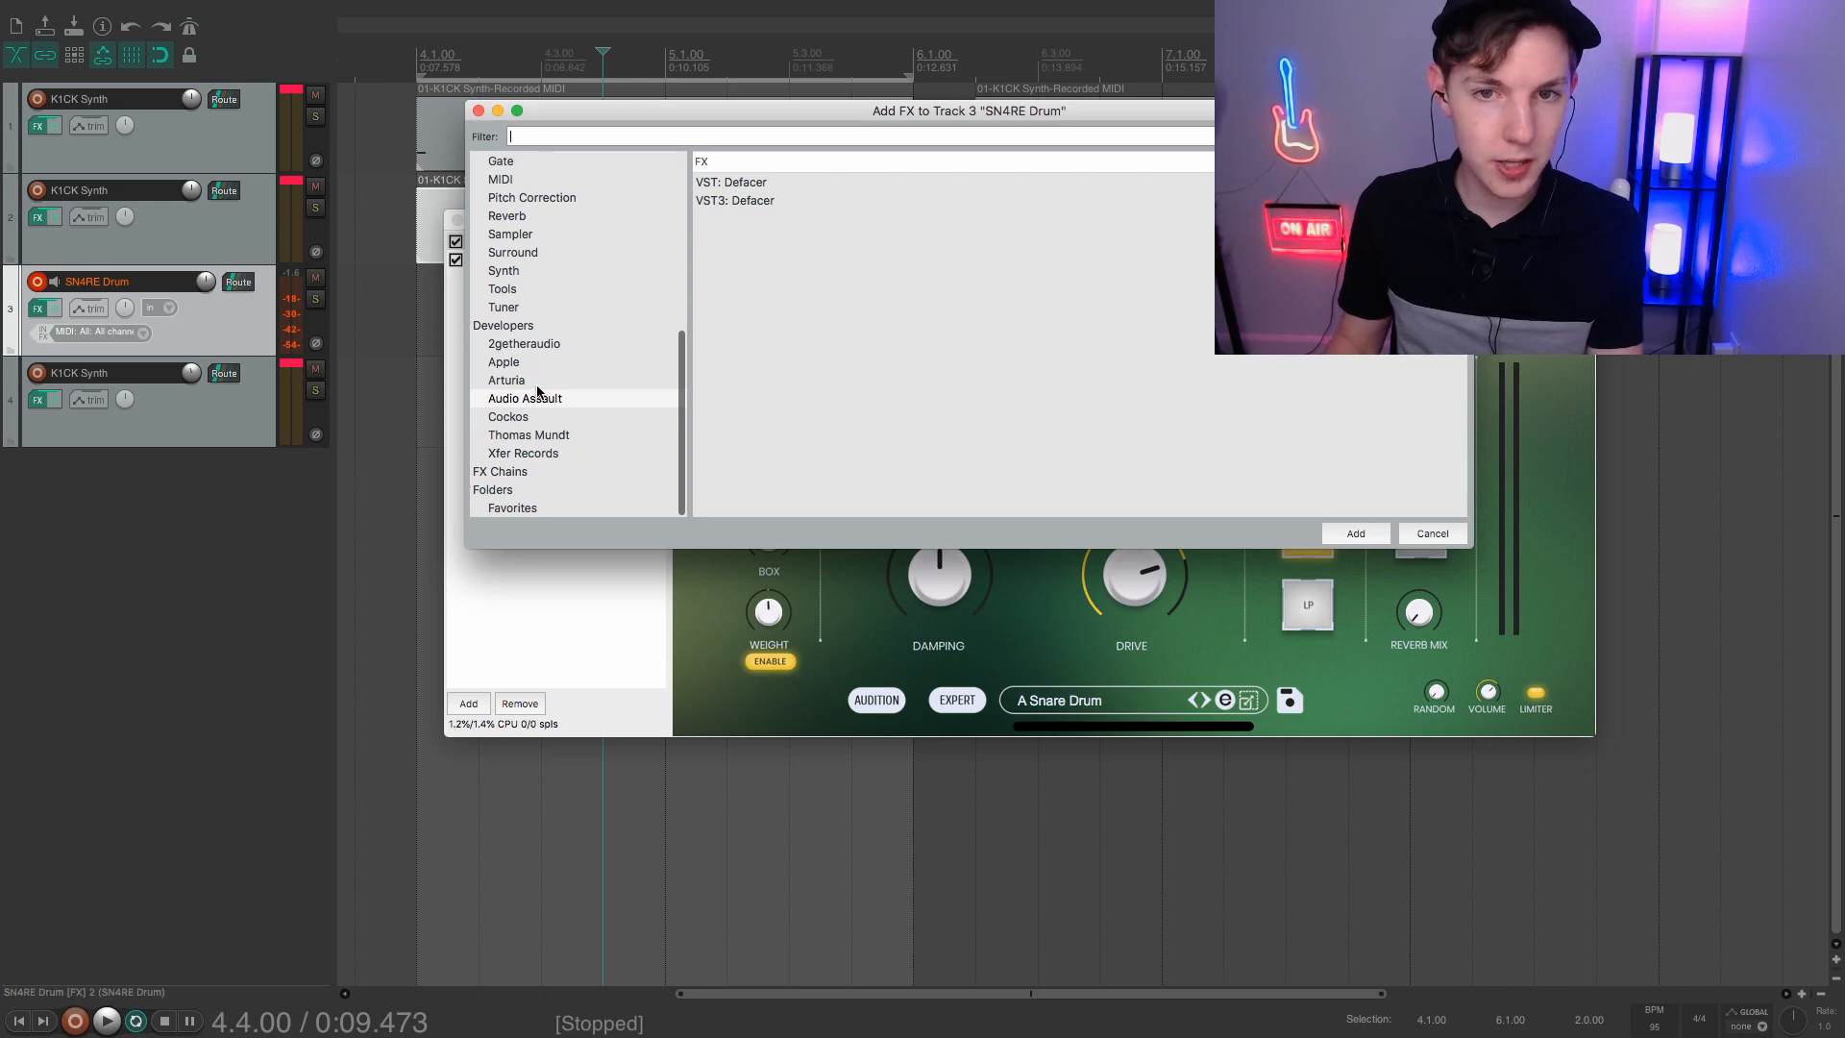
{"action": "scroll", "coordinate": [537, 389], "scroll_direction": "up", "scroll_amount": 3}
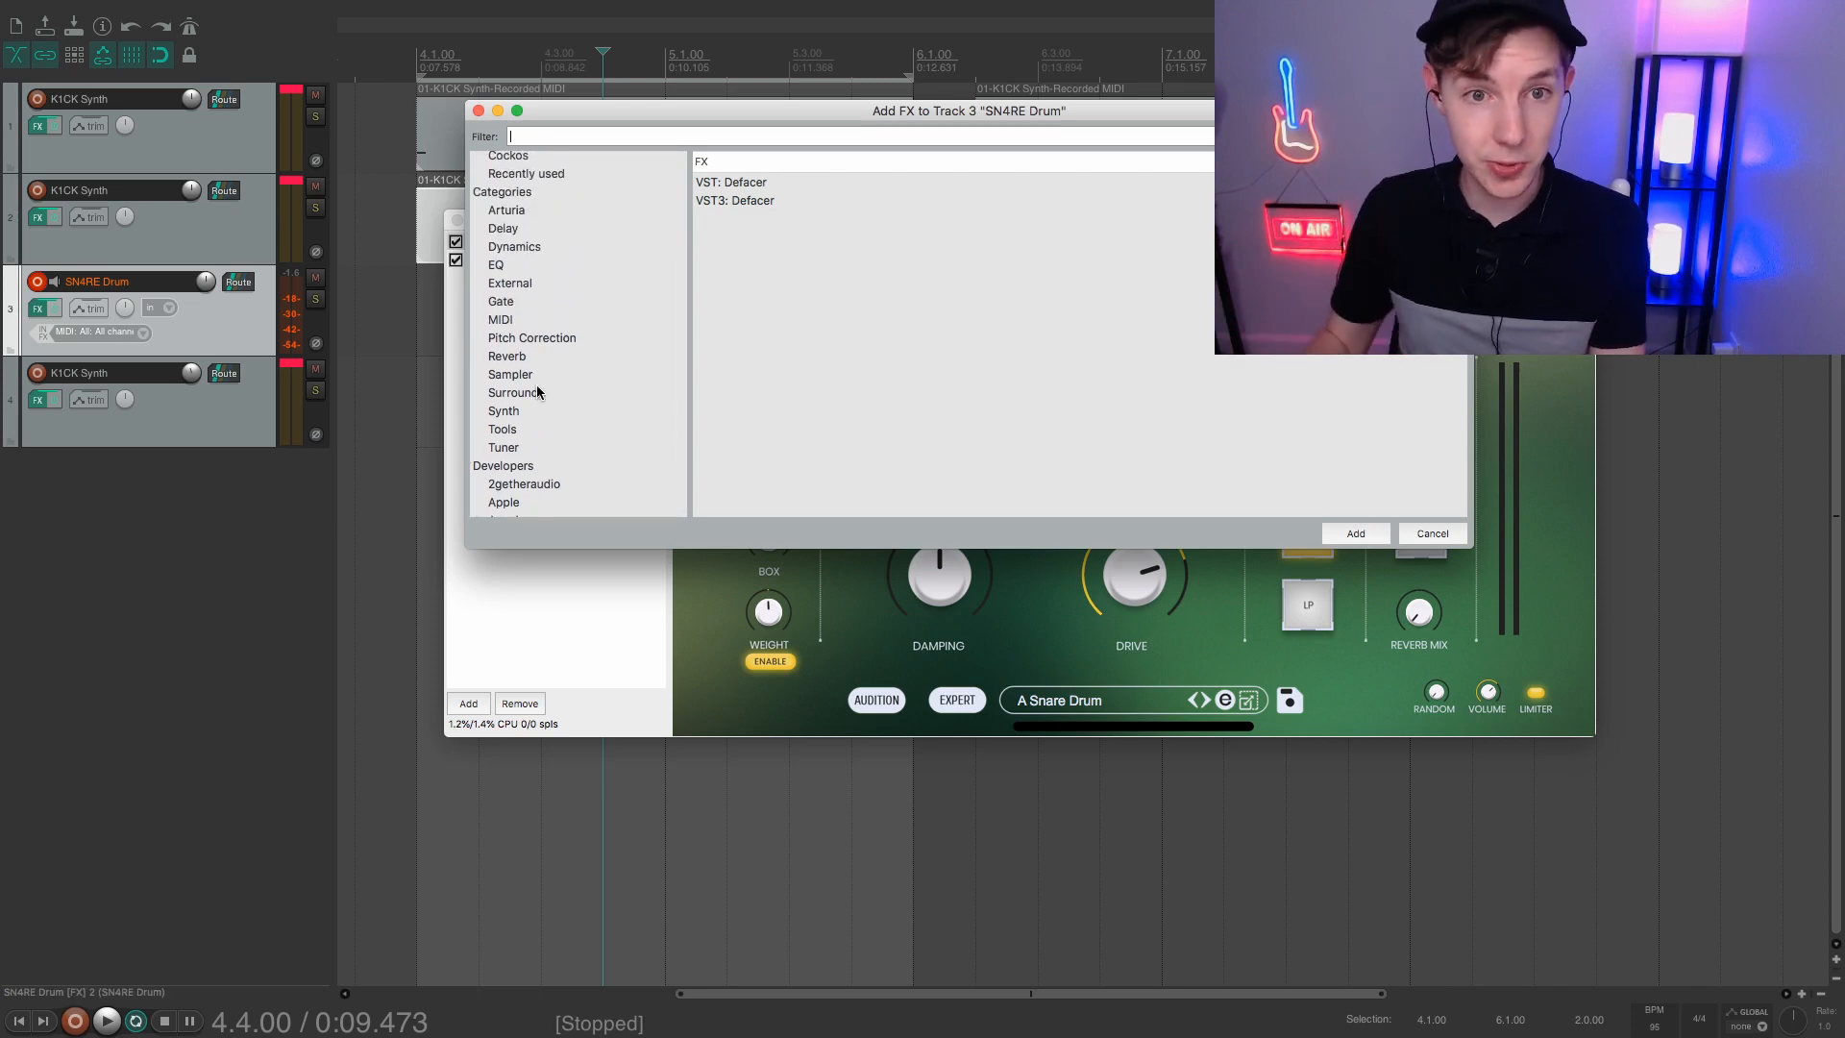
{"action": "scroll", "coordinate": [537, 389], "scroll_direction": "up", "scroll_amount": 4}
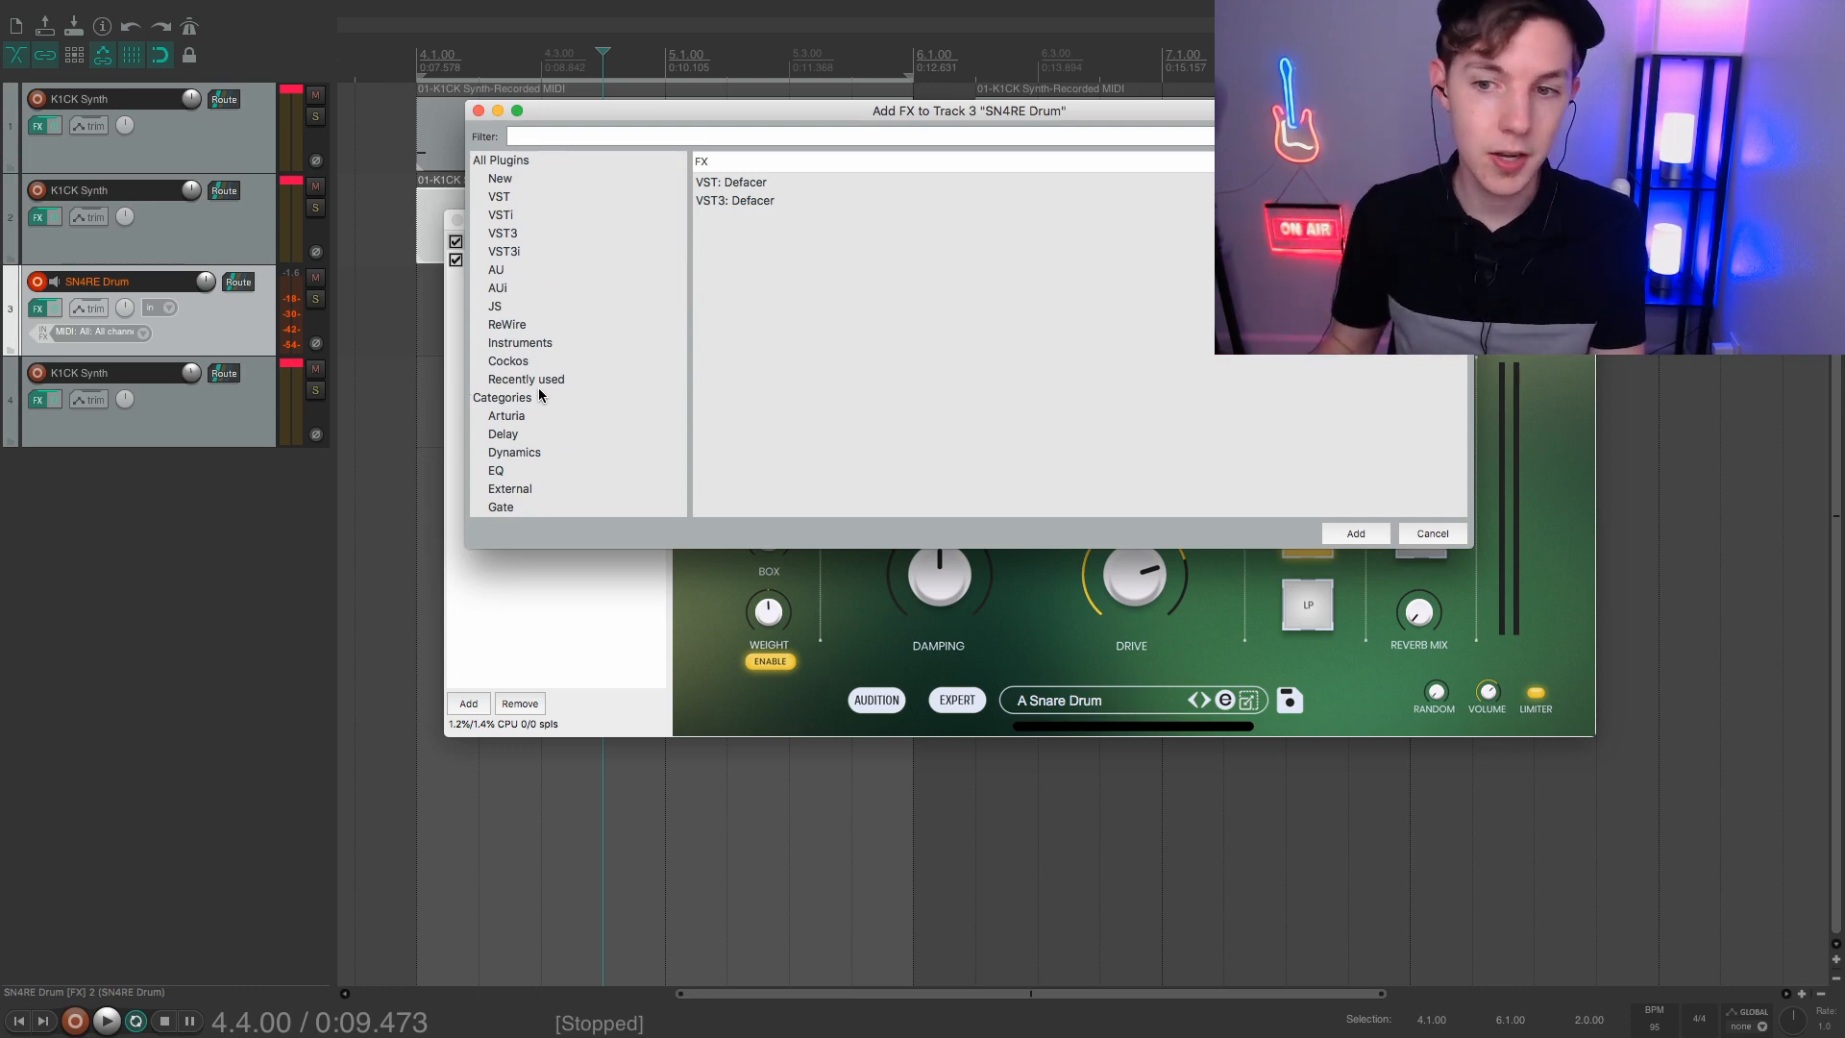
{"action": "scroll", "coordinate": [544, 396], "scroll_direction": "down", "scroll_amount": 8}
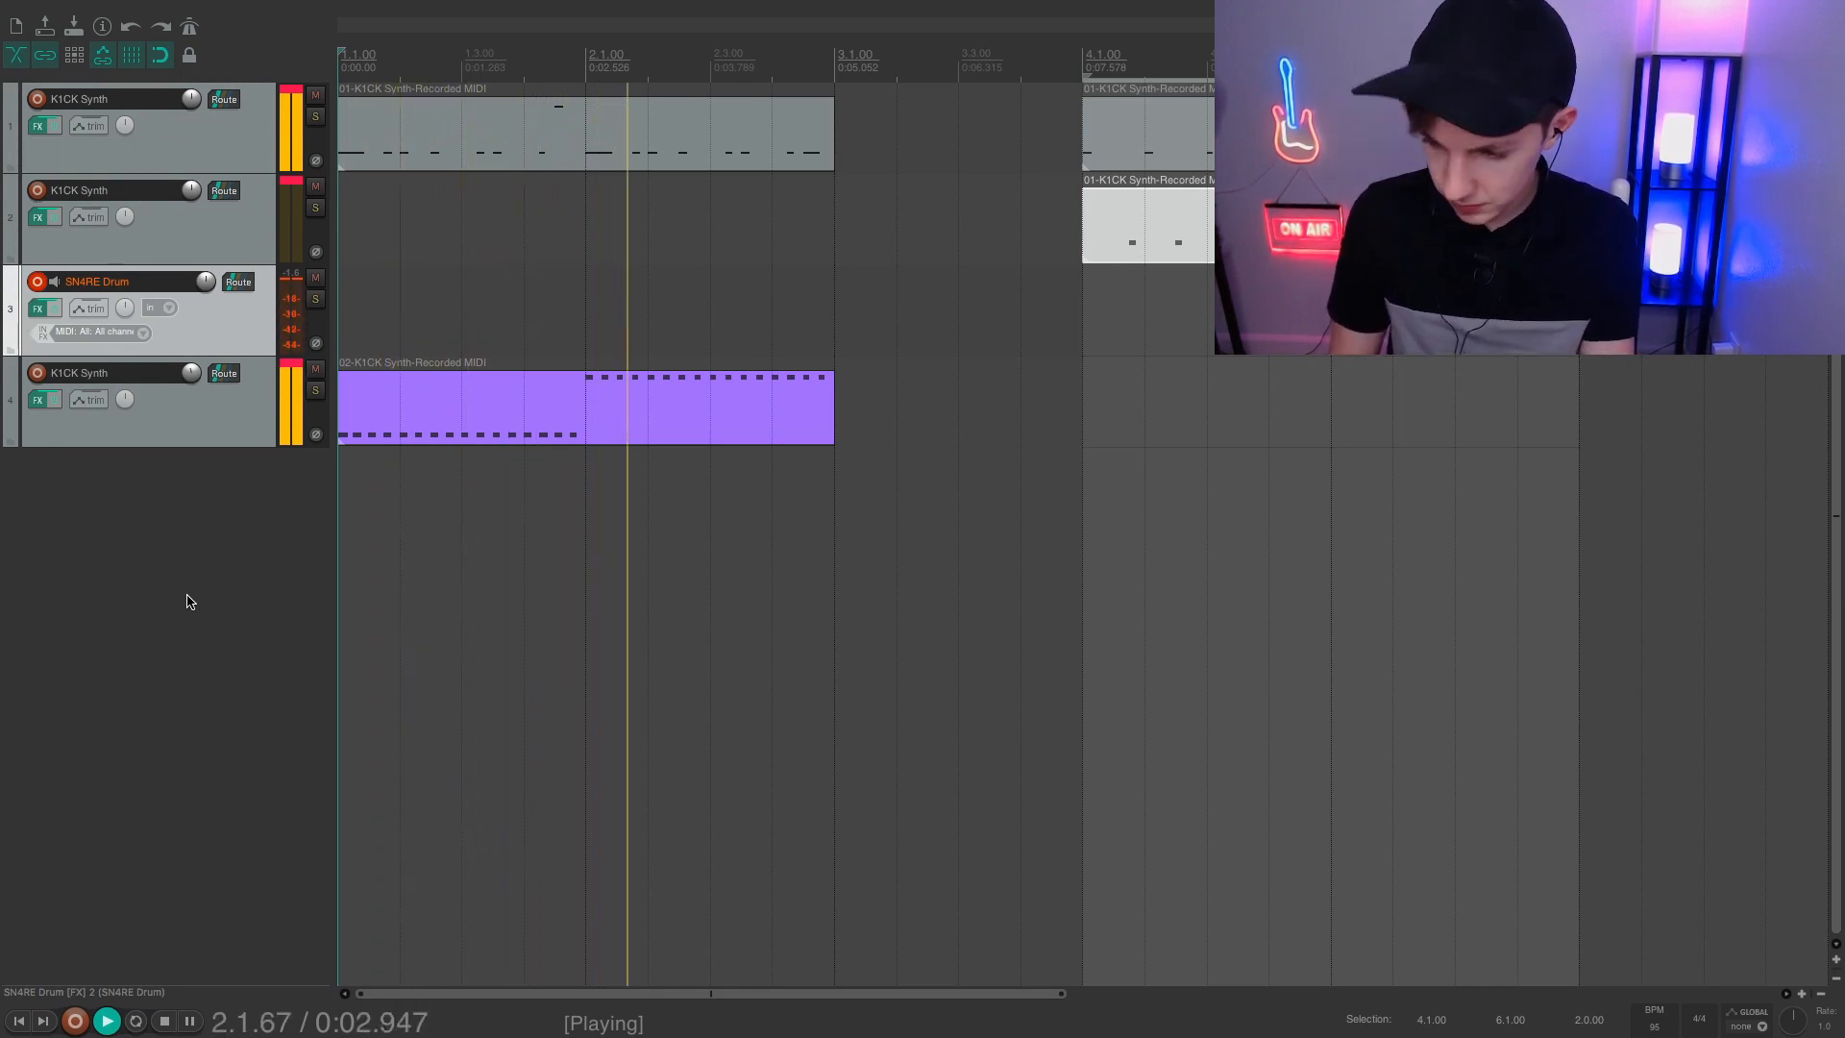
Stop playback and set the time selection from 1.1.00 to 3.1.00
{"action": "key", "text": "space"}
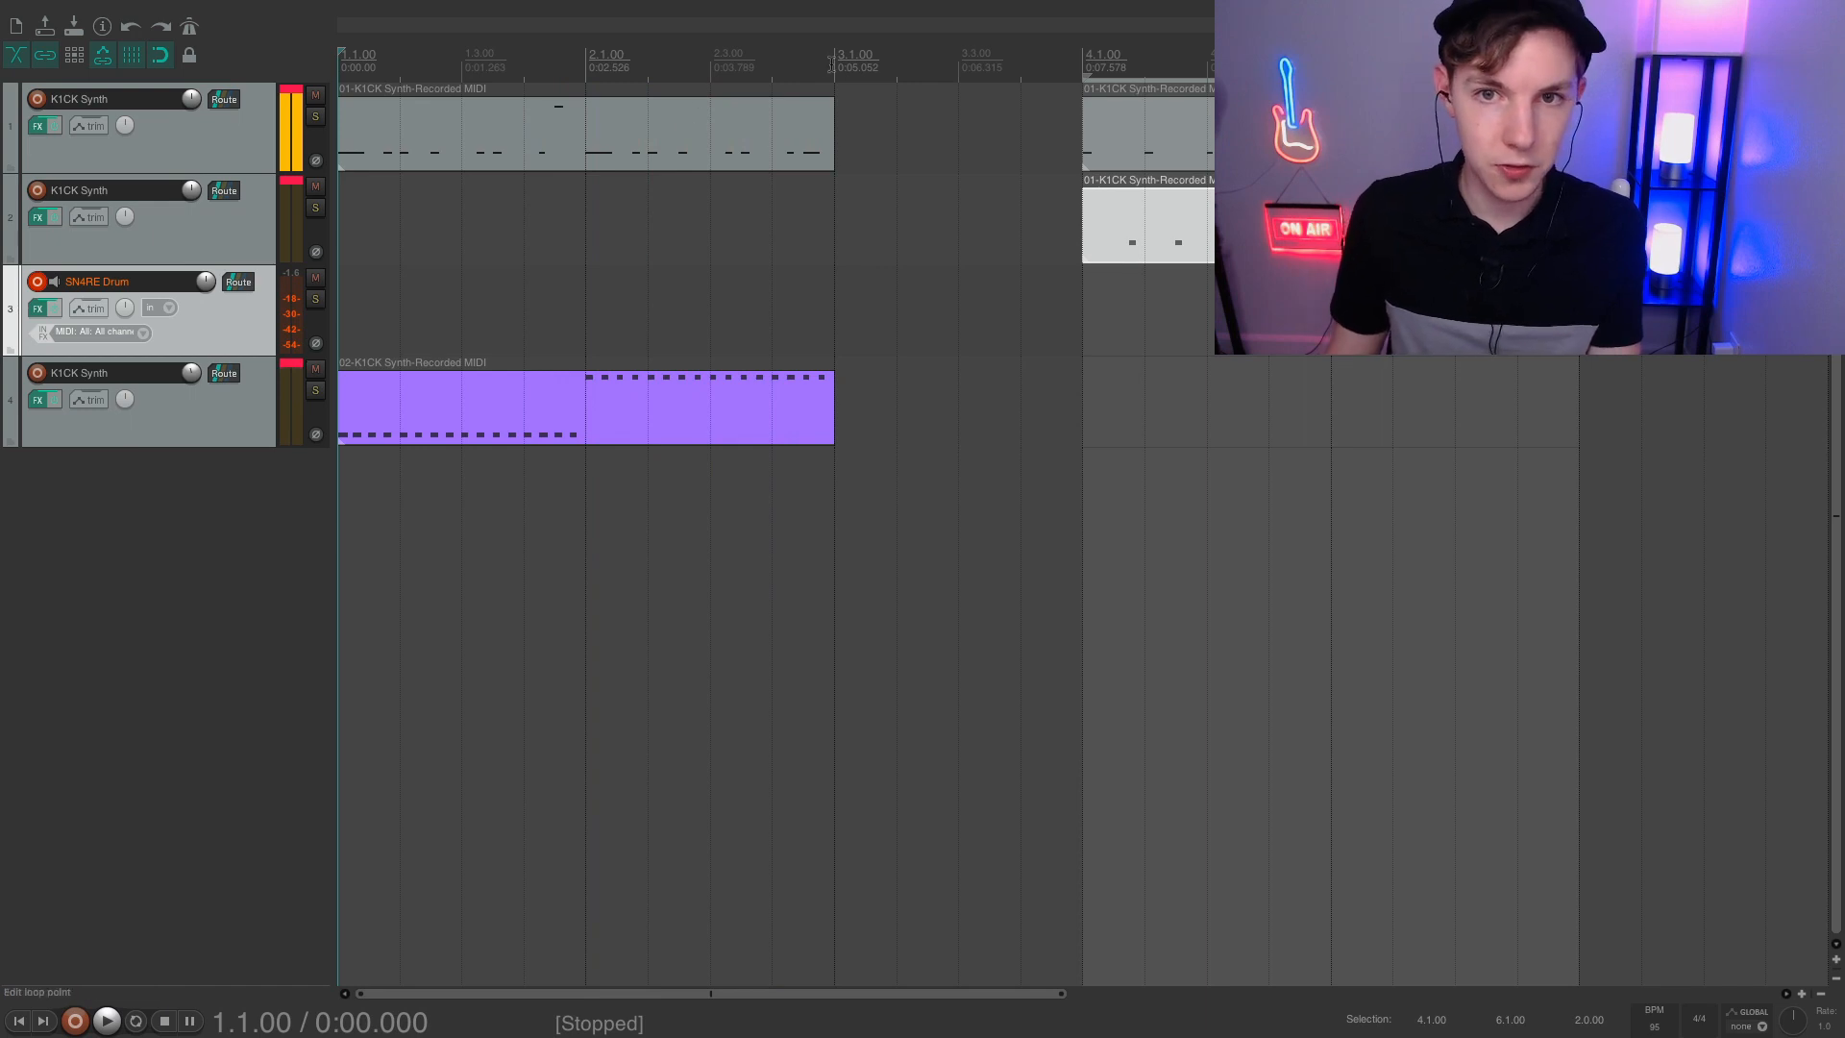
{"action": "left_click_drag", "start_coordinate": [831, 69], "coordinate": [365, 191]}
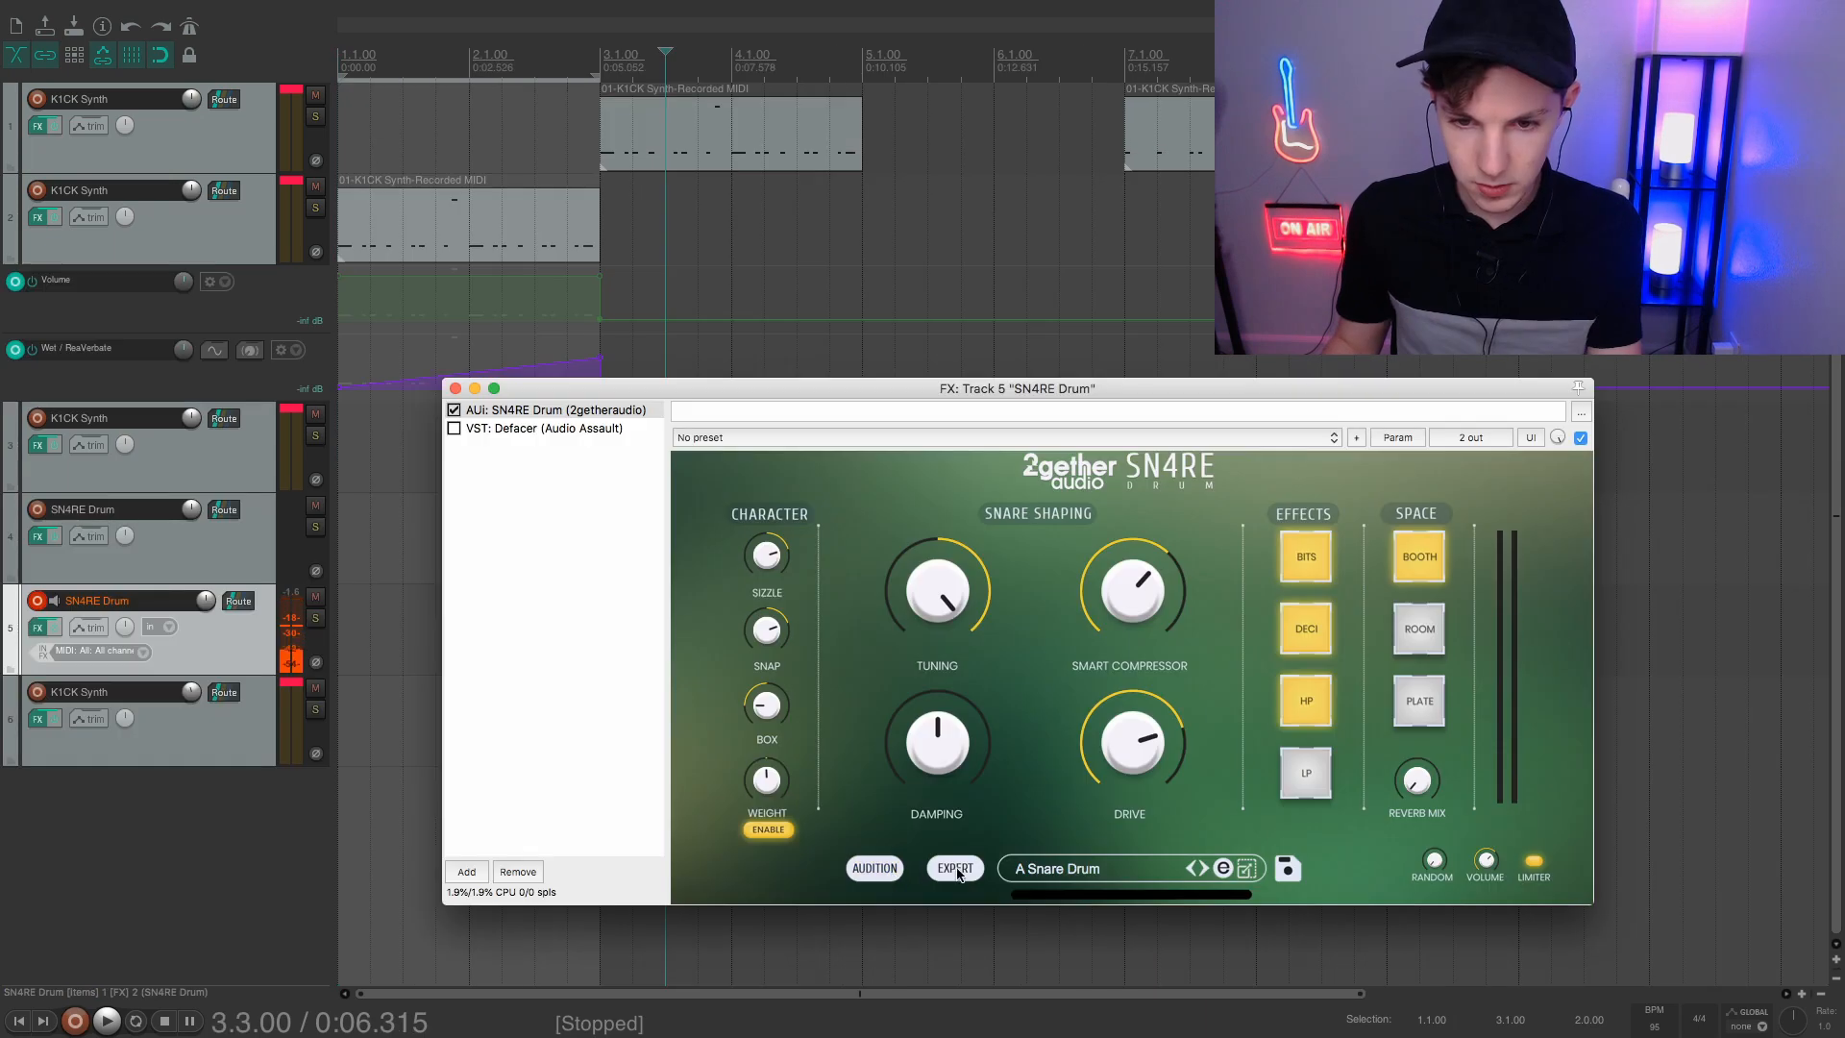
On track 5's SN4RE Drum, raise the snare wires decay to 100 and turn the drum shell decay down to minimum
{"action": "left_click_drag", "start_coordinate": [959, 788], "coordinate": [1006, 622]}
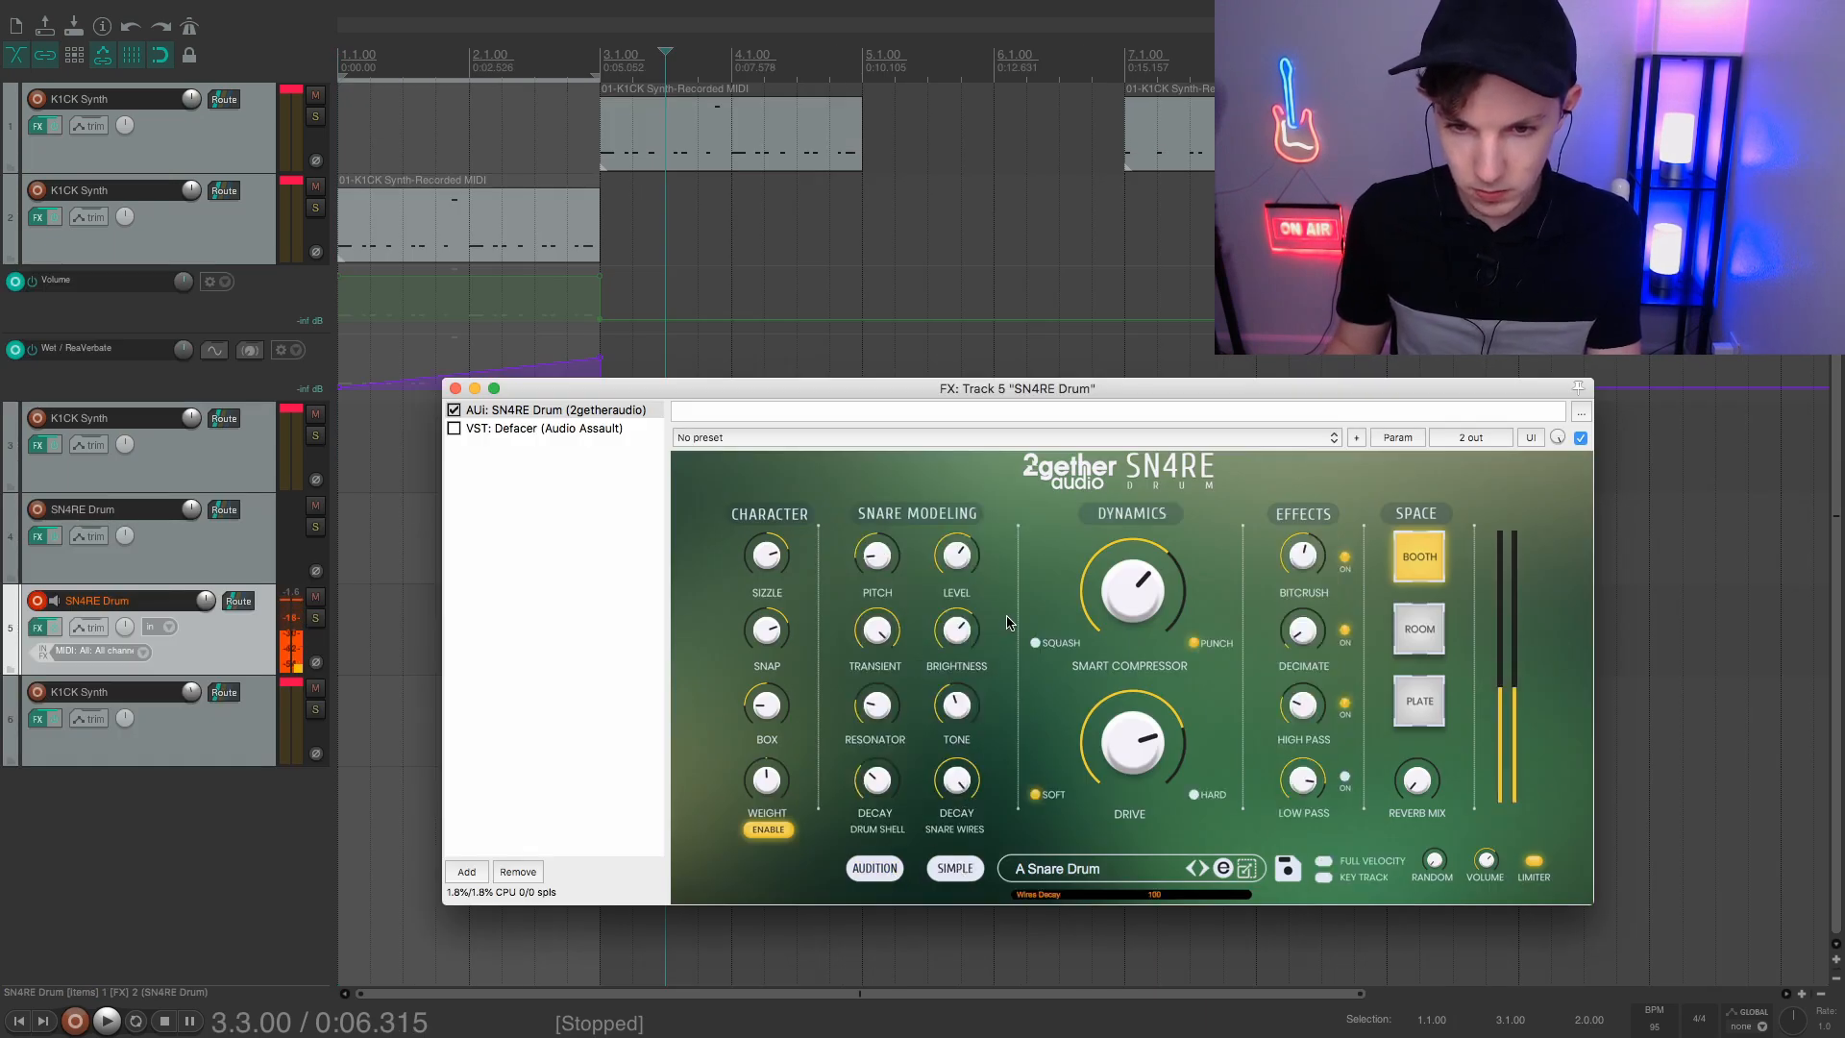
{"action": "left_click_drag", "start_coordinate": [876, 784], "coordinate": [866, 907]}
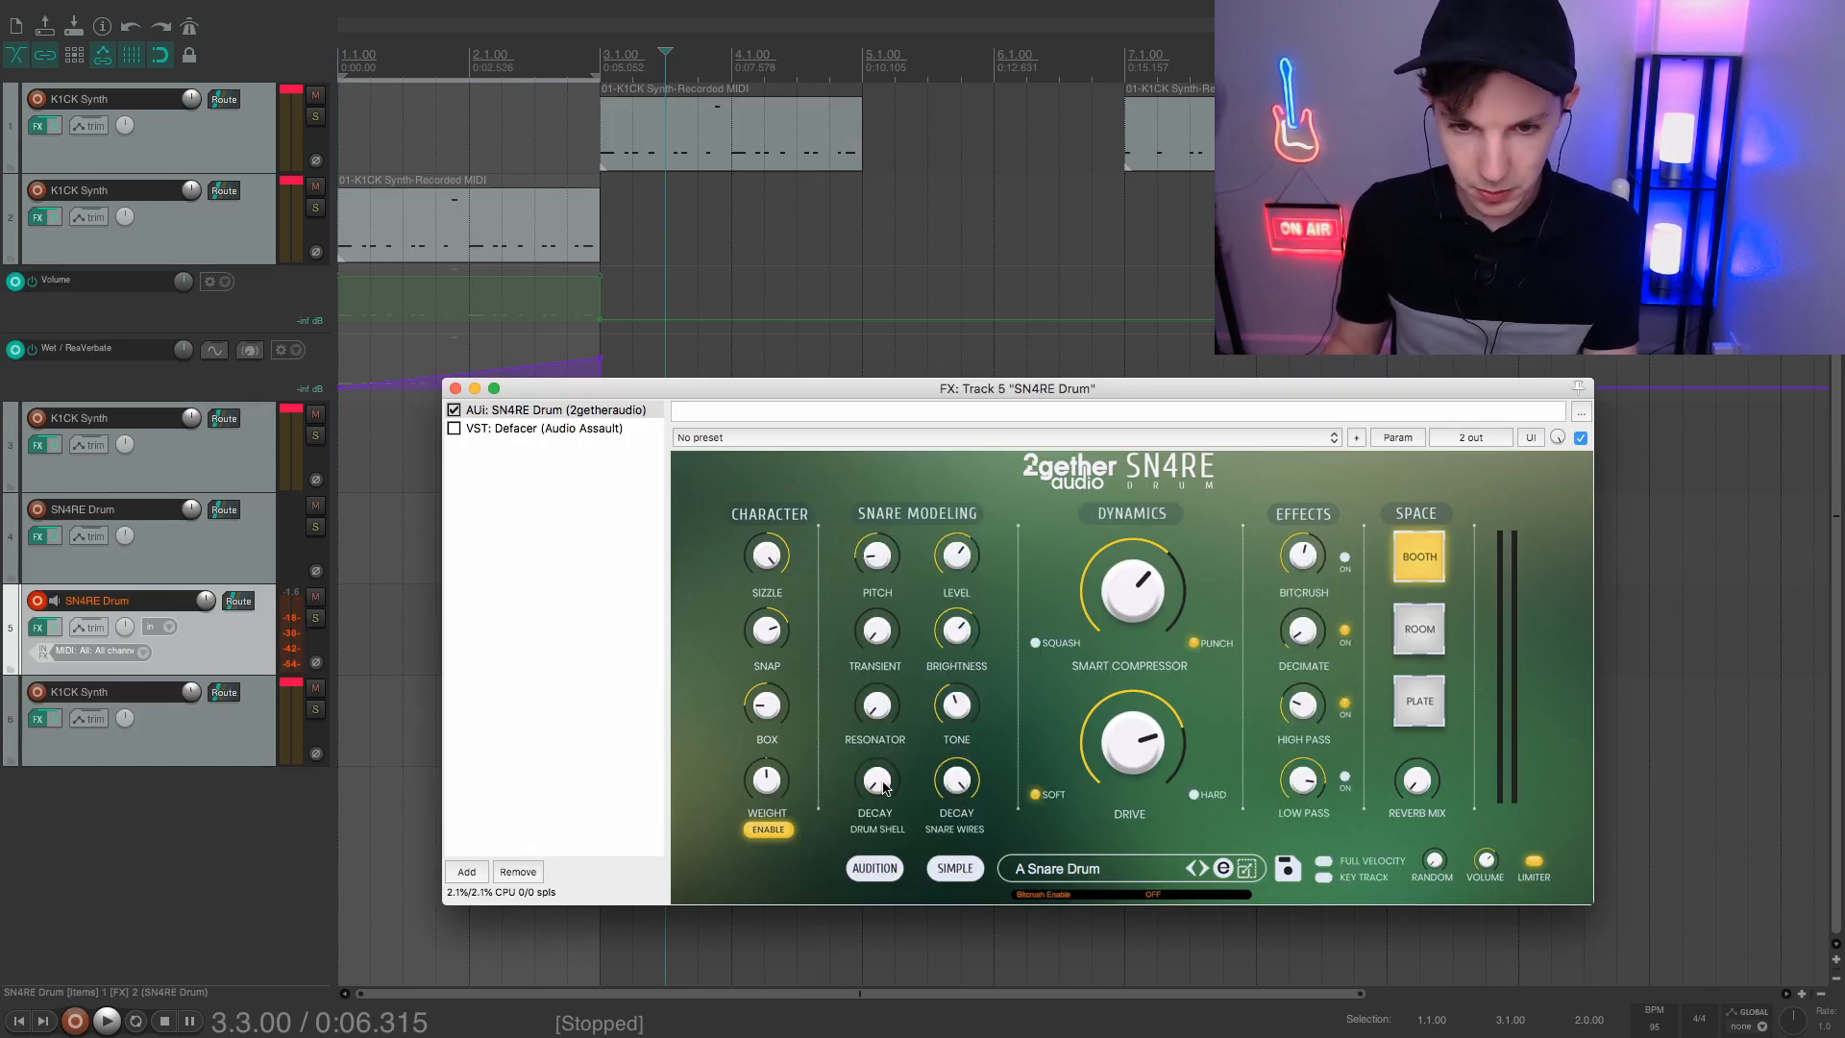
{"action": "left_click_drag", "start_coordinate": [885, 786], "coordinate": [950, 796]}
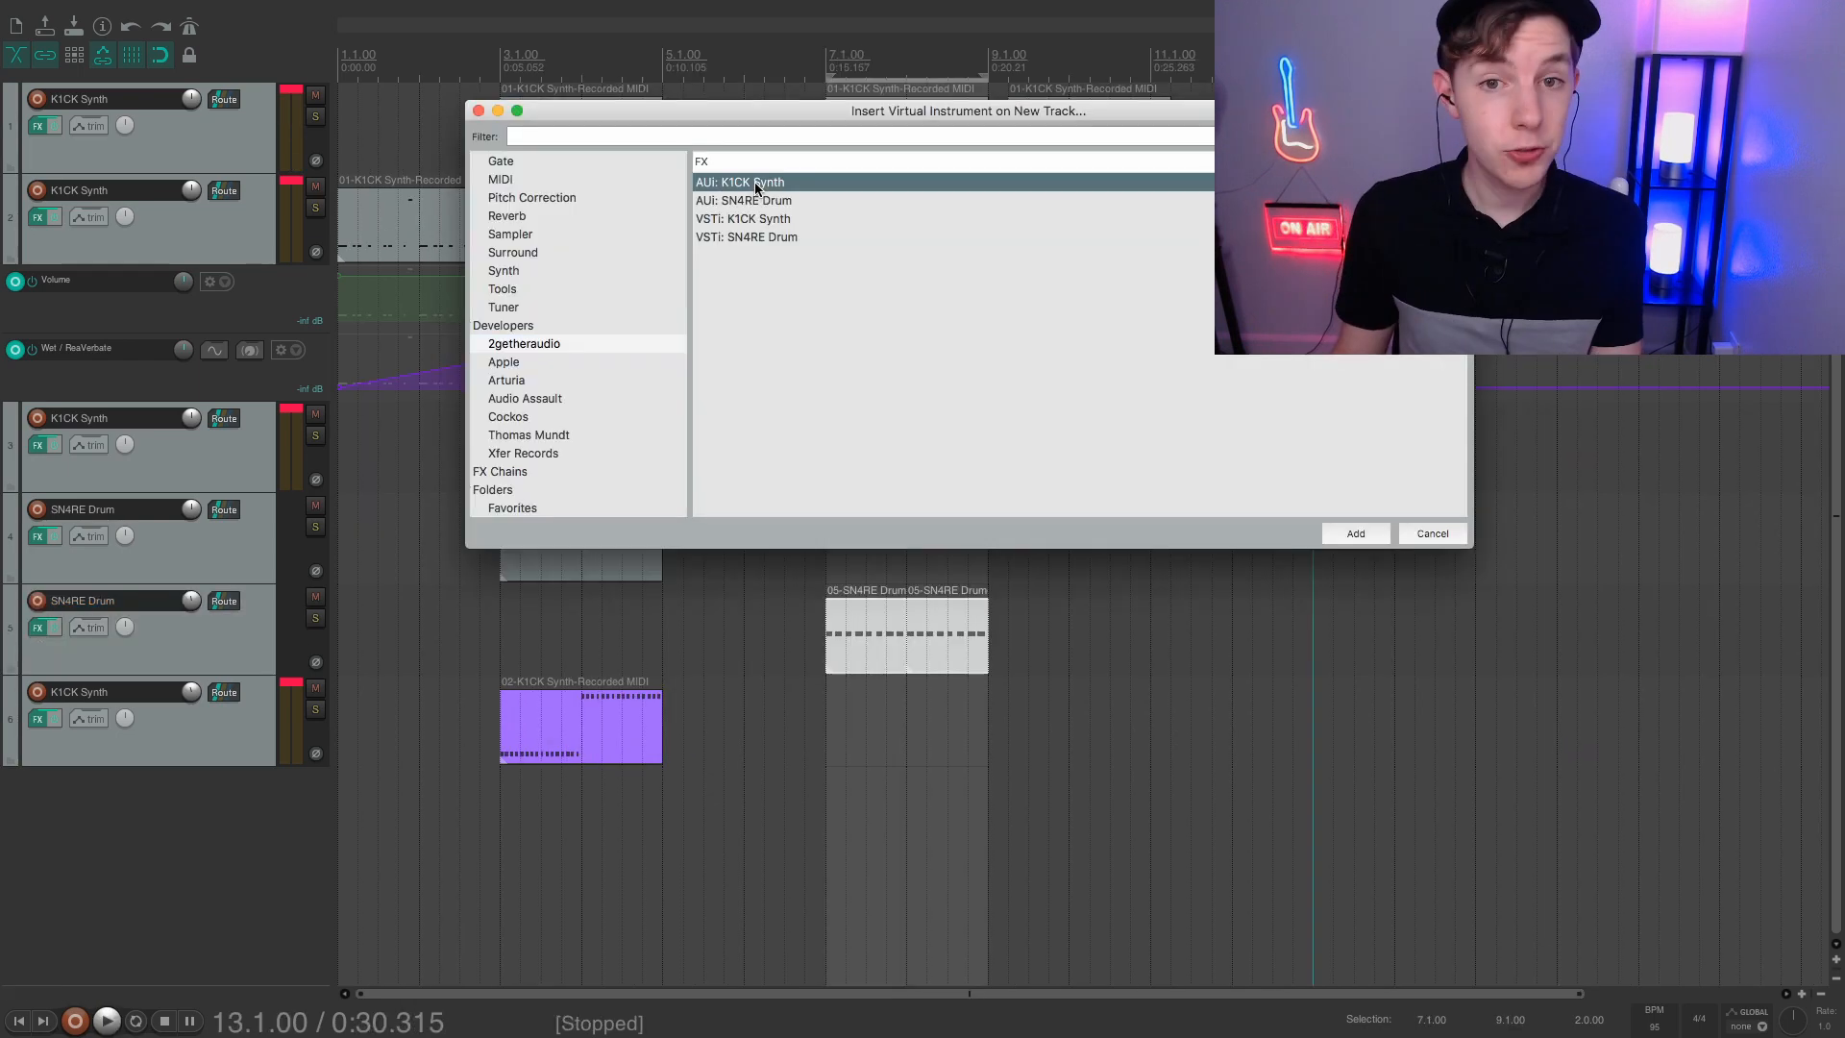
Insert the AUi K1CK Synth instrument on a new track 7 and turn its Character fully towards Deep
{"action": "key", "text": "Return"}
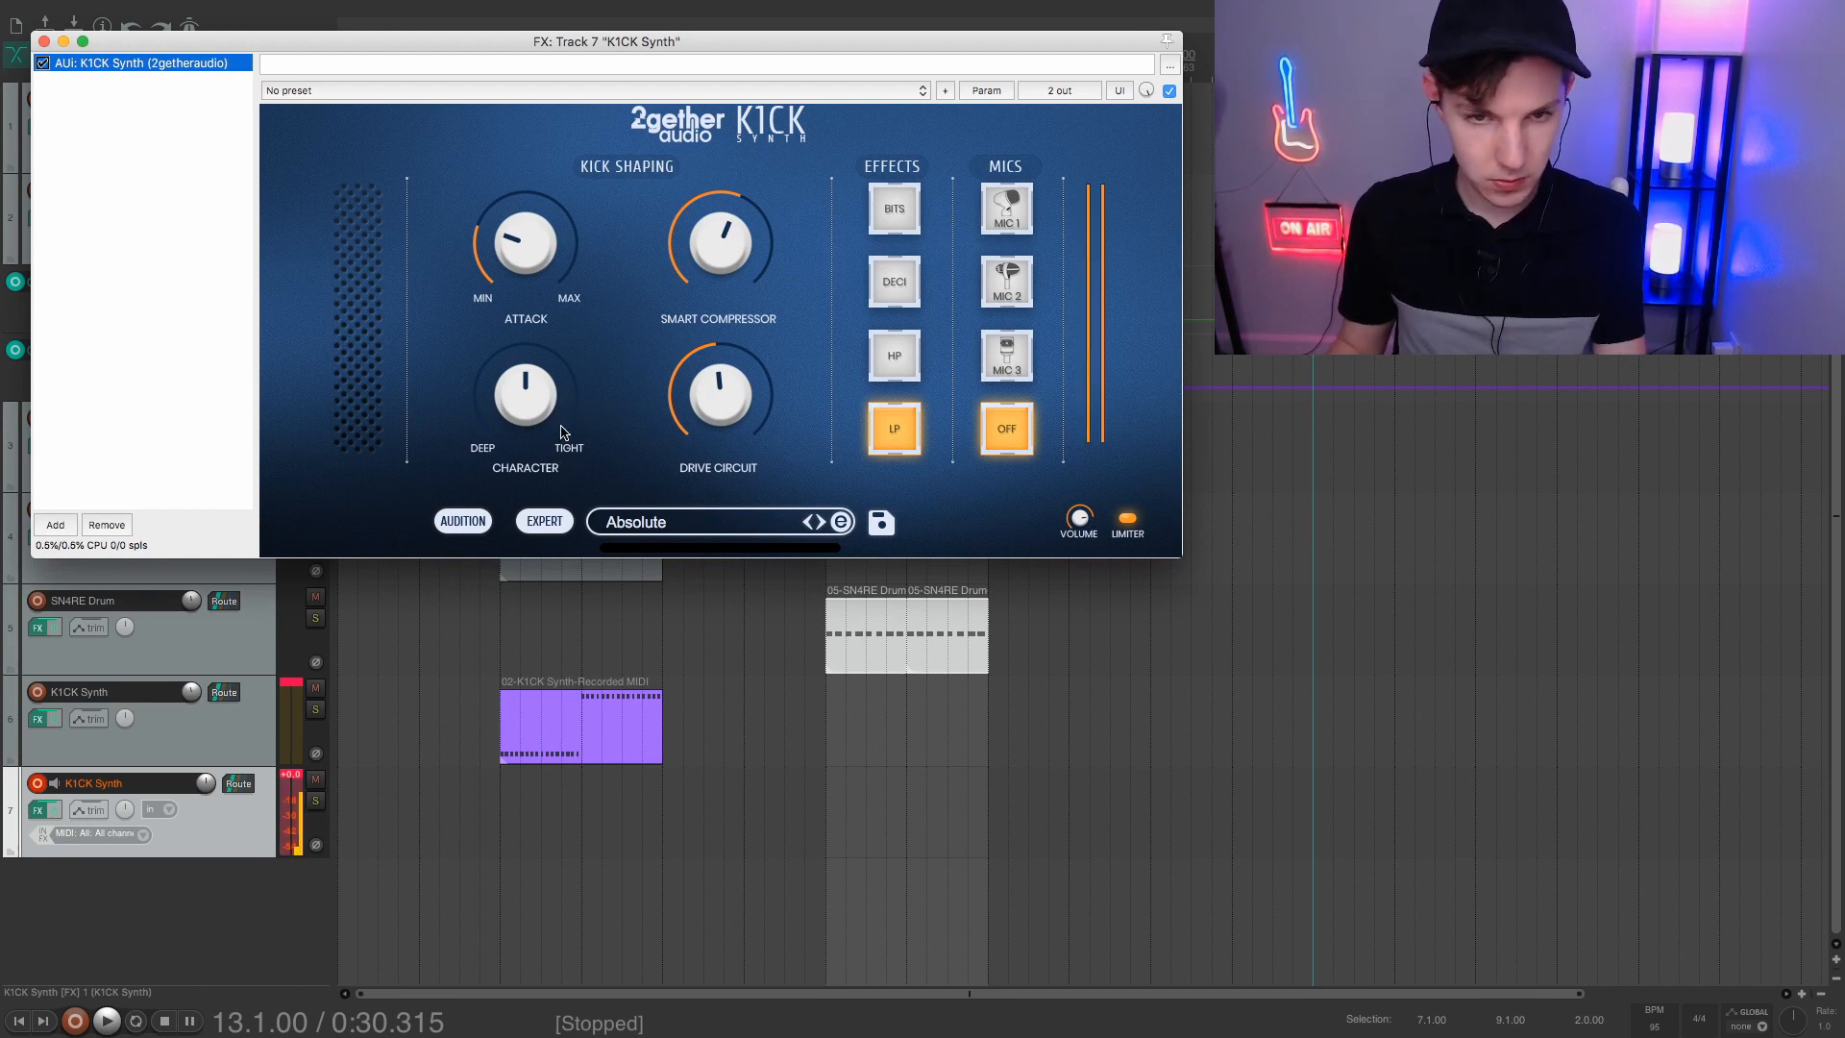
{"action": "left_click_drag", "start_coordinate": [507, 412], "coordinate": [445, 554]}
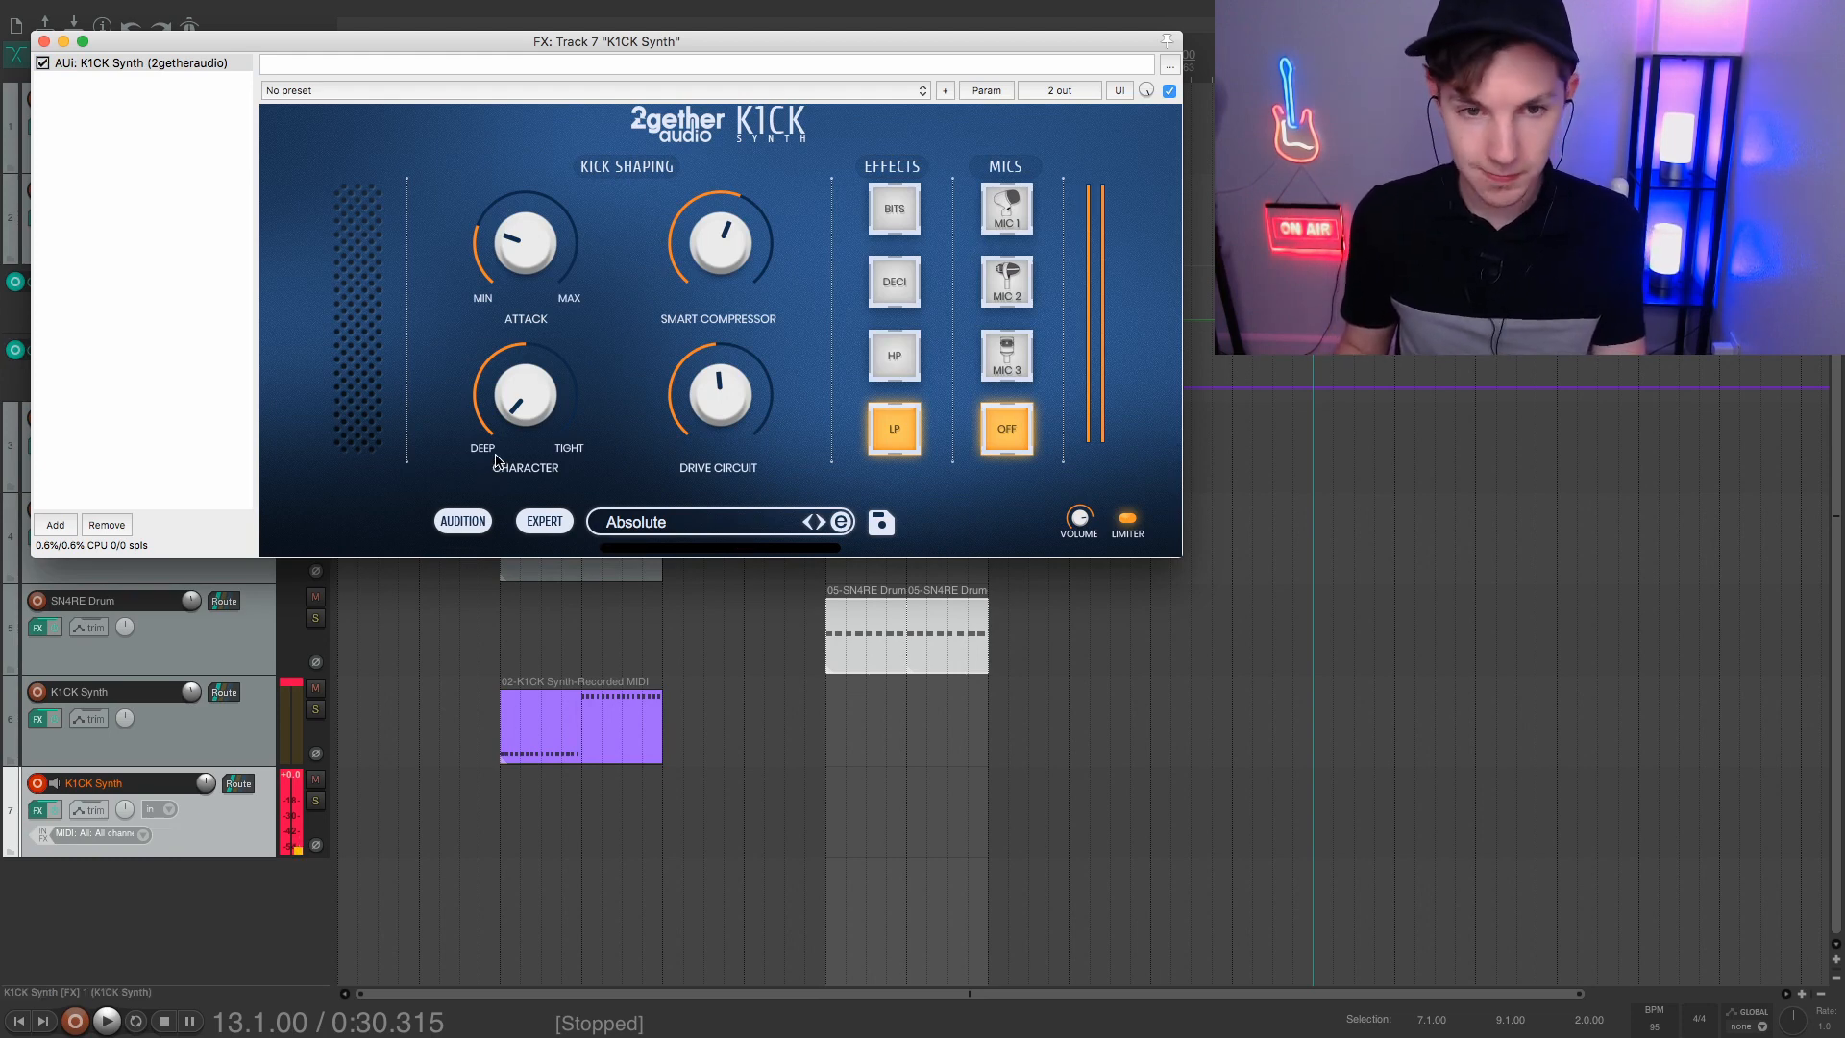
{"action": "left_click", "coordinate": [45, 42]}
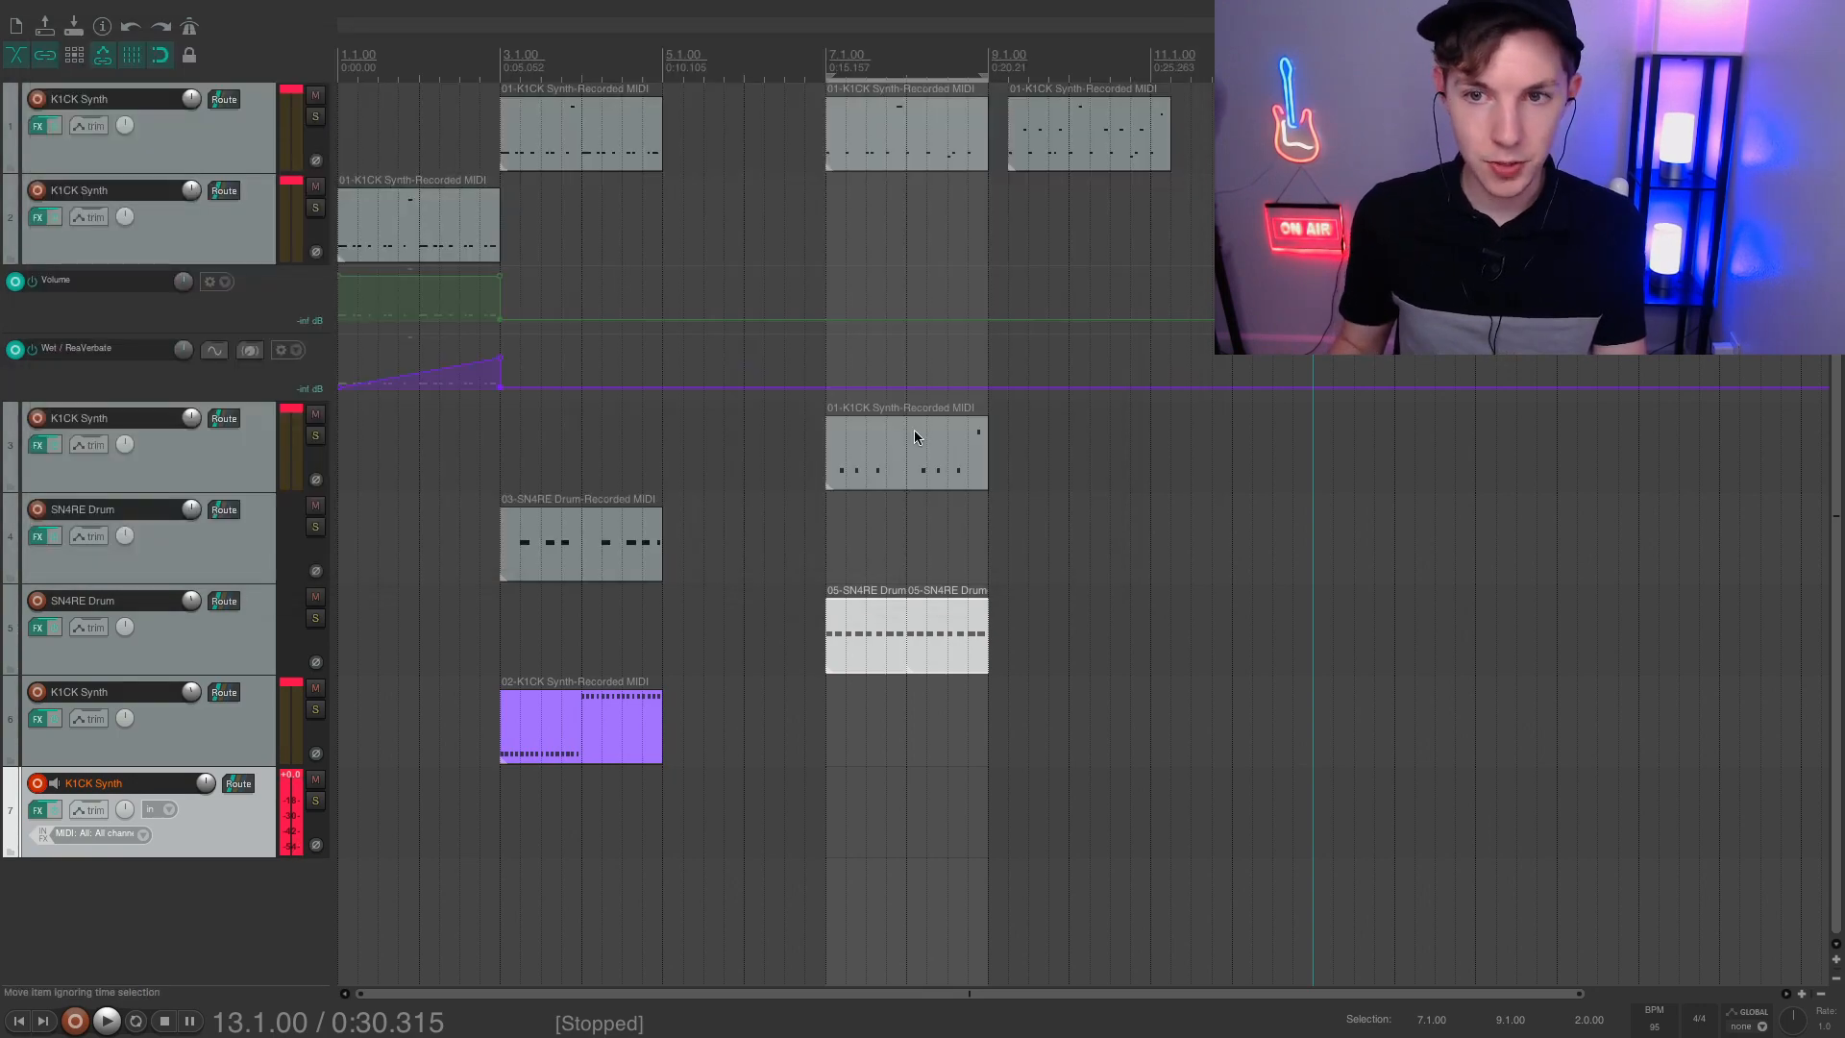
Record a MIDI pattern on track 7 from 13.1.00 to just past 19.1.00 and save the take
{"action": "left_click", "coordinate": [73, 1021]}
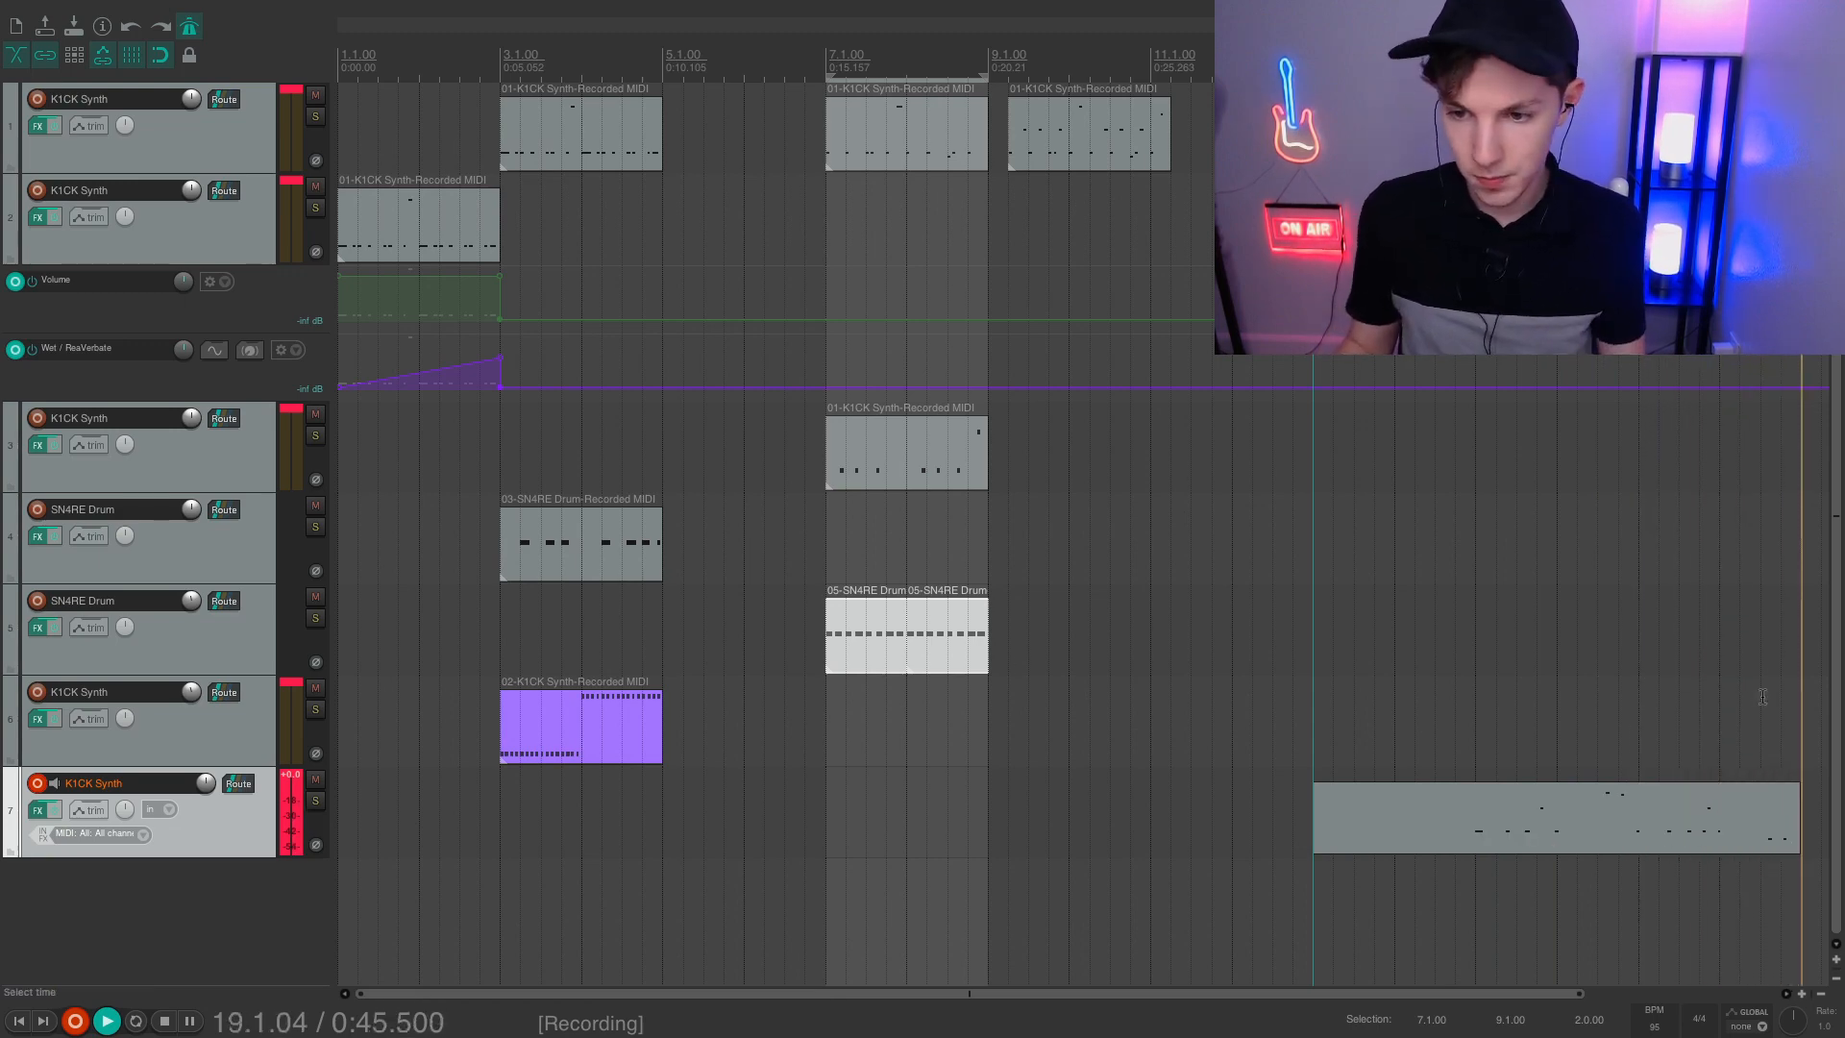
{"action": "key", "text": "space"}
{"action": "key", "text": "Return"}
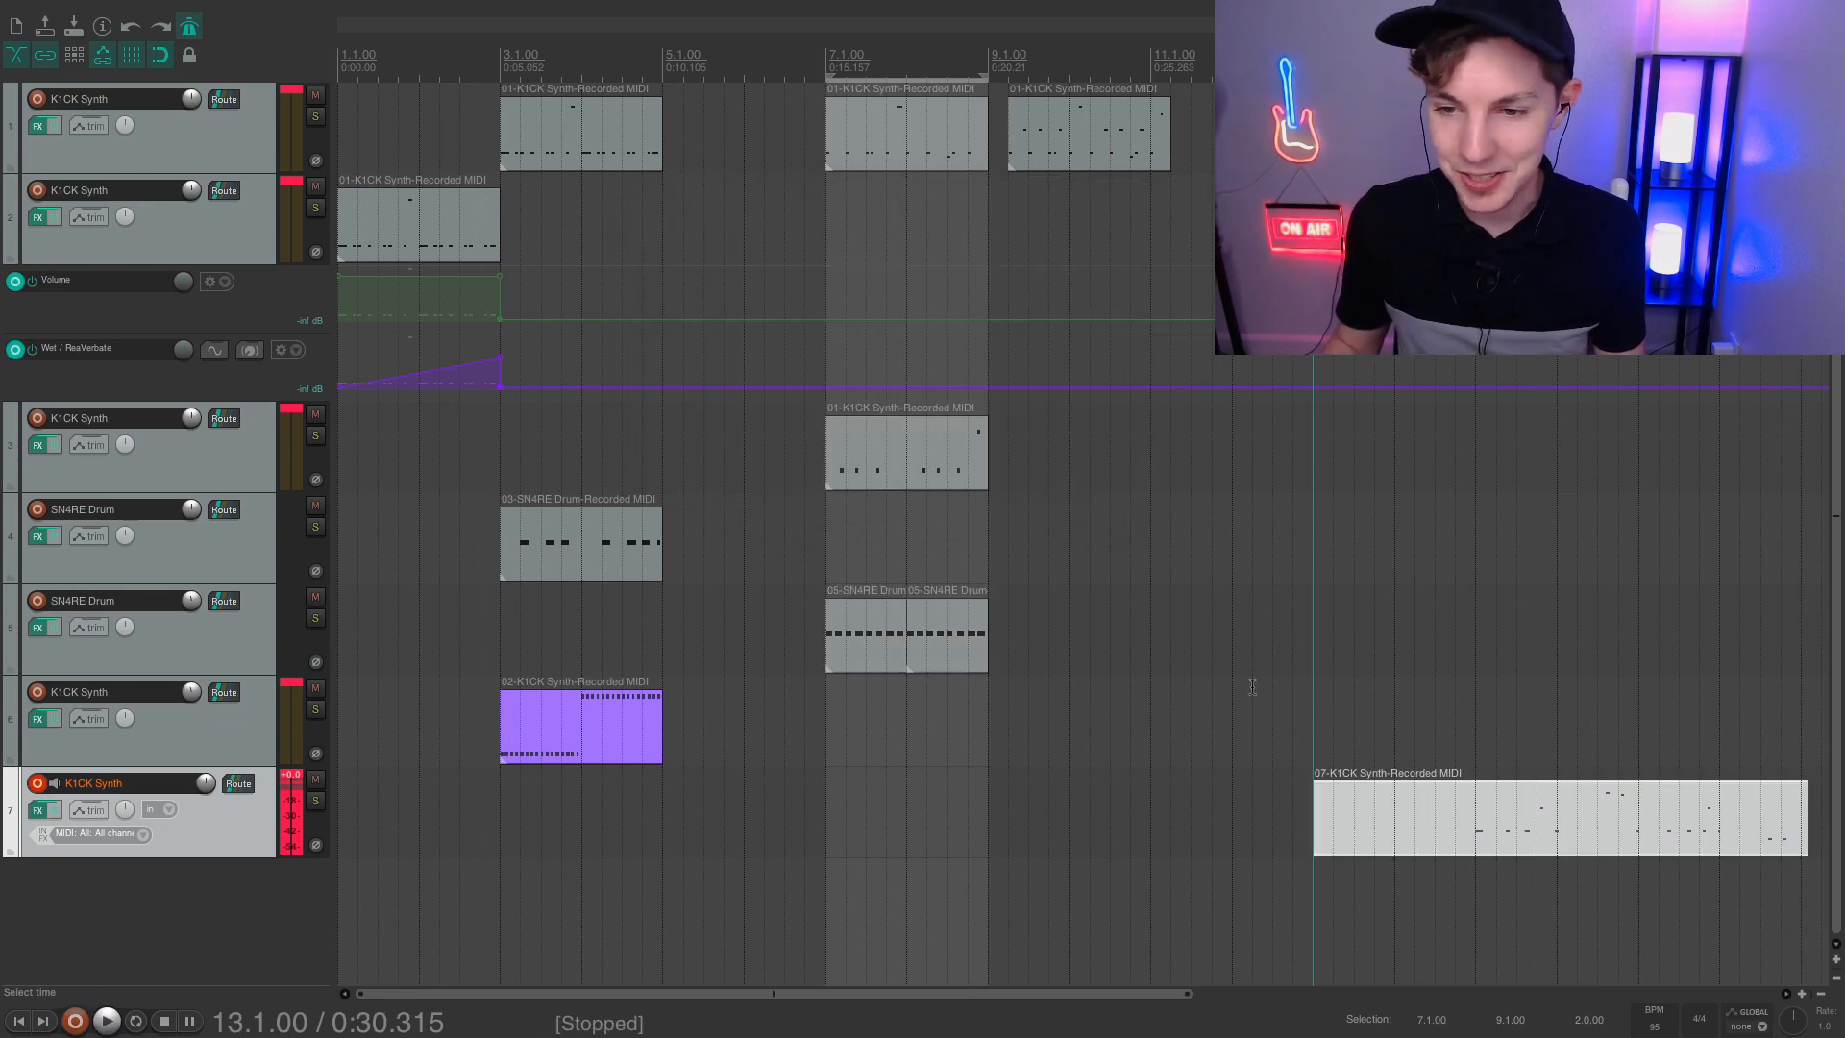
Open track 7's recorded MIDI take, edit its notes, and trim the item to span 15.1.00 to 19.1.00
{"action": "double_click", "coordinate": [1466, 806]}
{"action": "left_click_drag", "start_coordinate": [398, 519], "coordinate": [993, 182]}
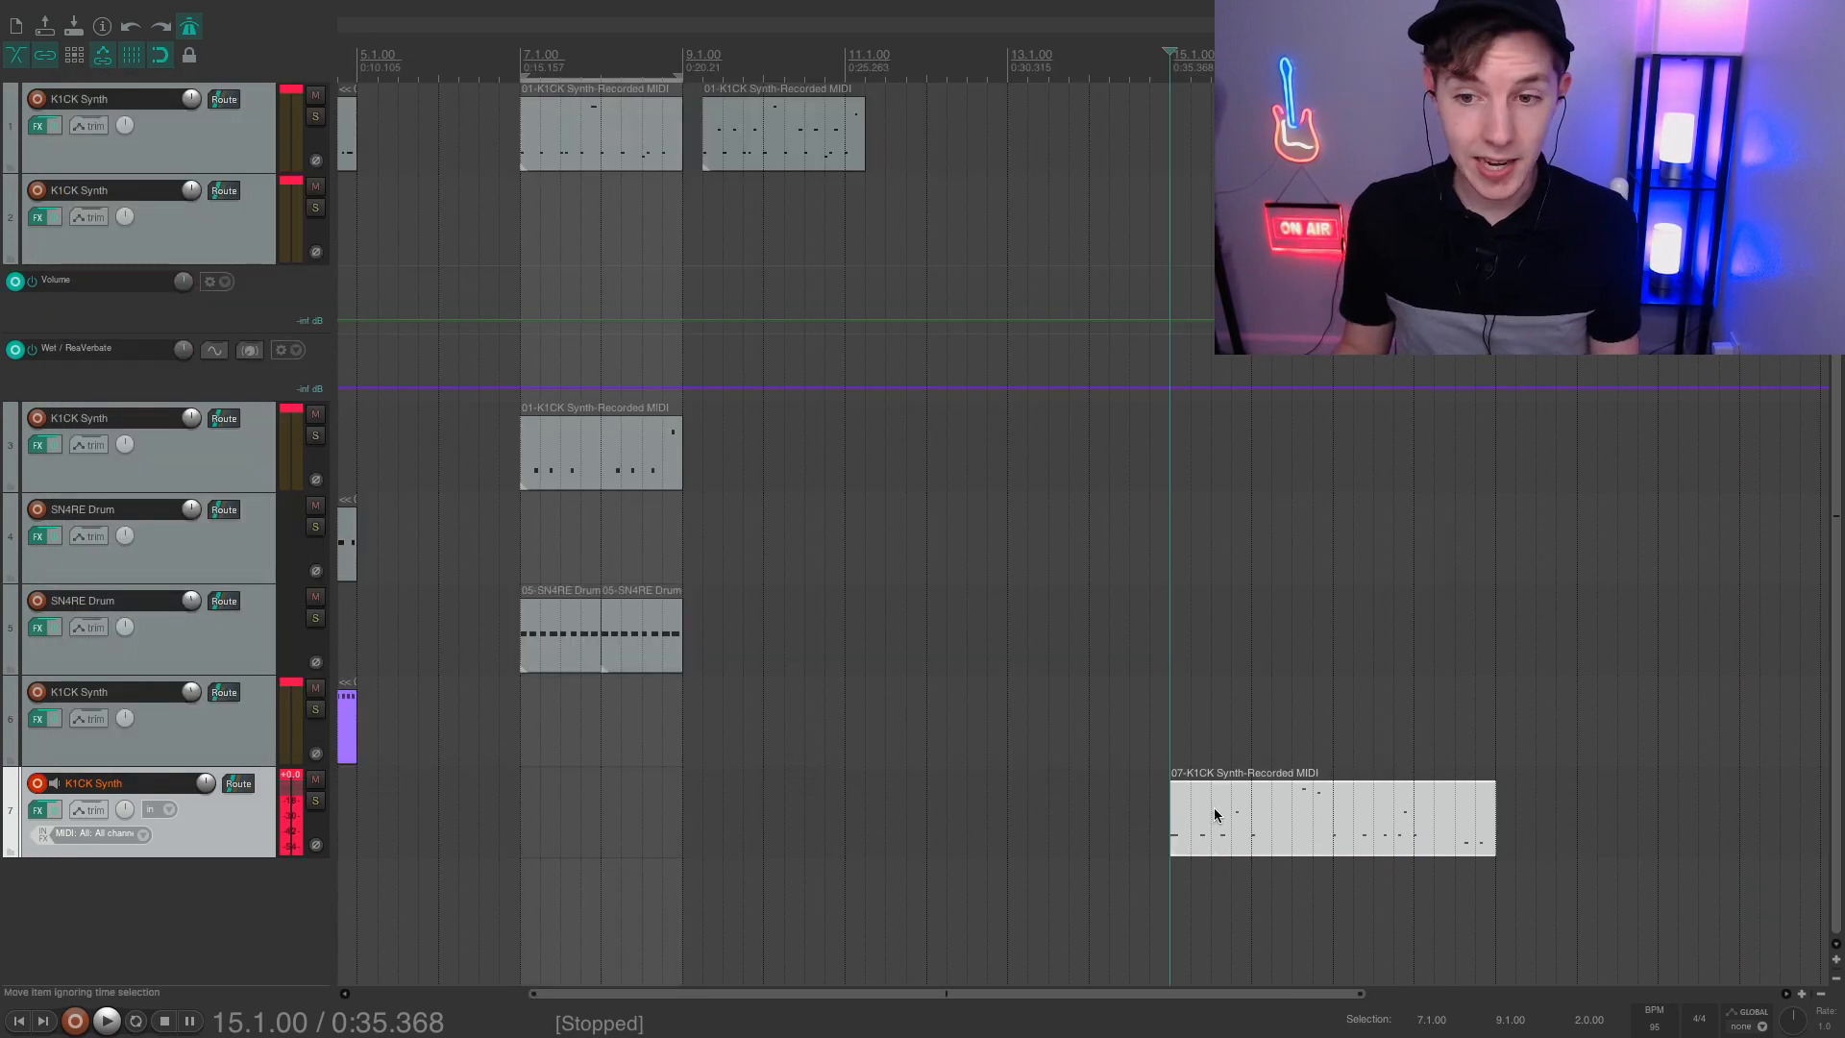
{"action": "scroll", "coordinate": [1215, 815], "scroll_direction": "left", "scroll_amount": 2}
{"action": "scroll", "coordinate": [1026, 795], "scroll_direction": "right", "scroll_amount": 8}
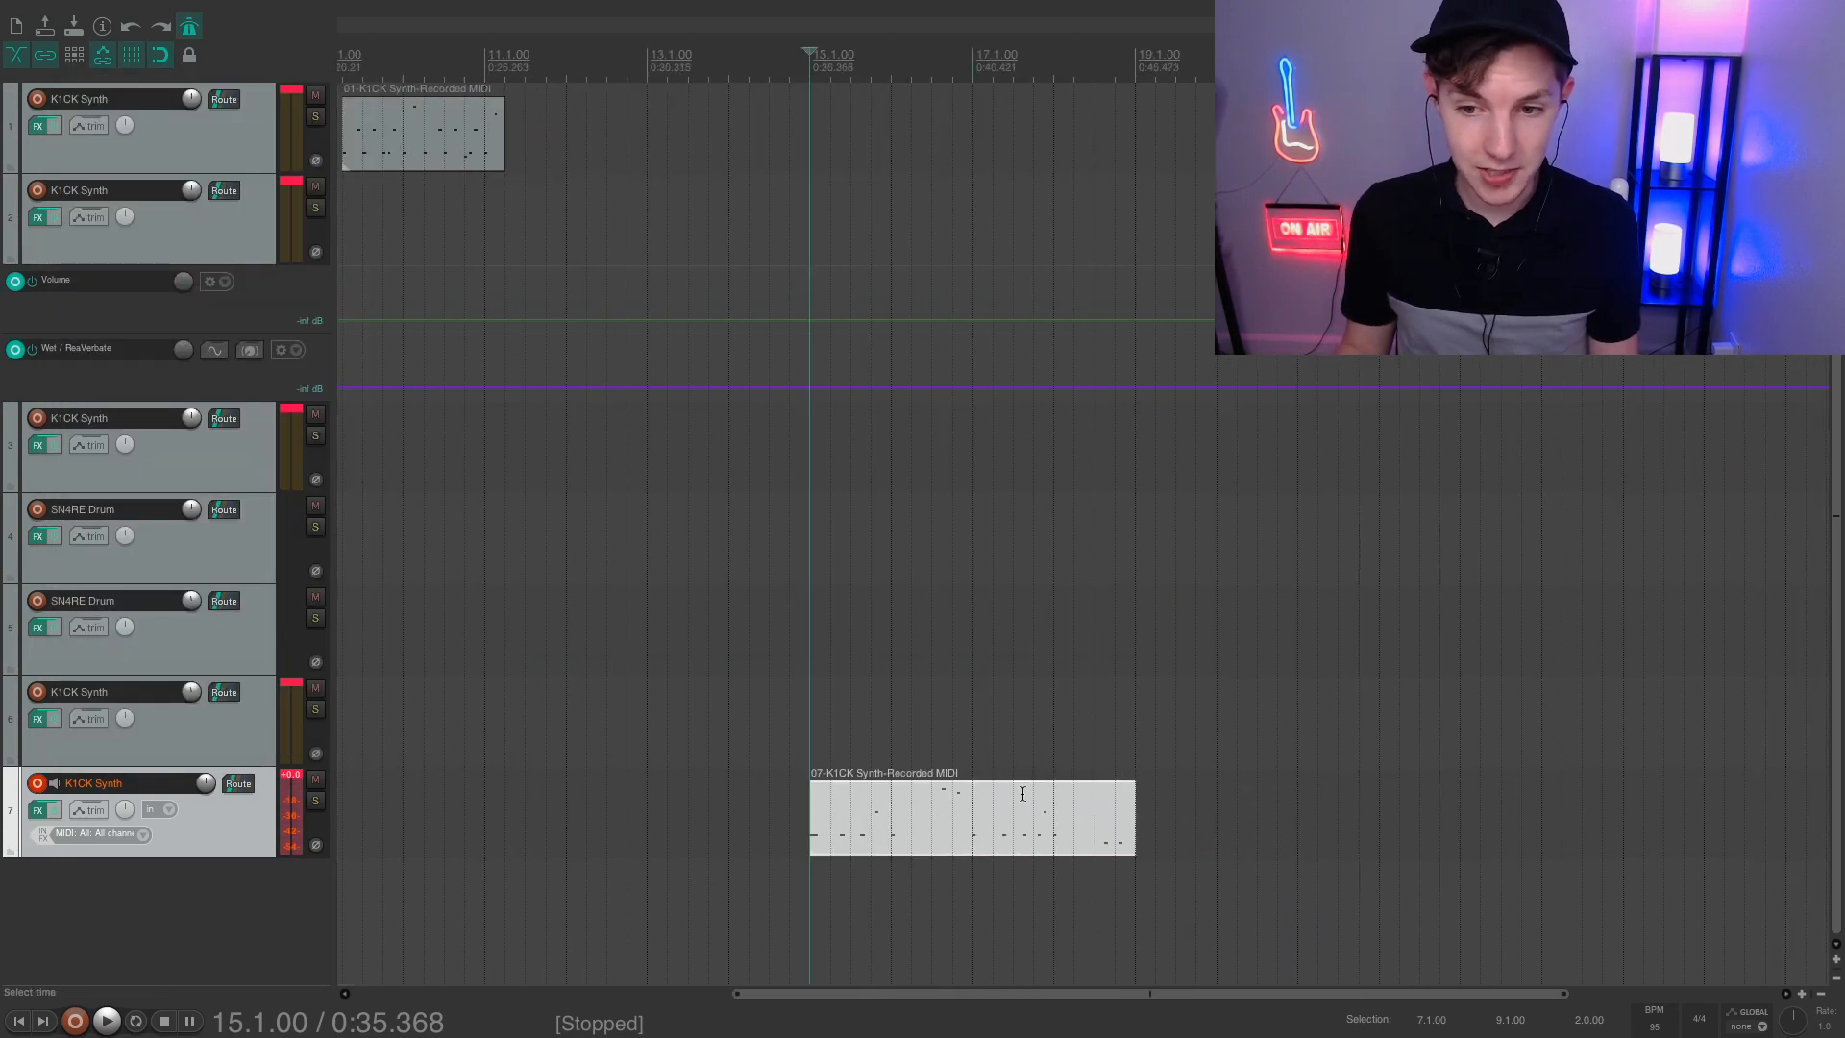
Duplicate track 7's MIDI item so the copy starts at 19.1.00, and disarm the track
{"action": "left_click", "coordinate": [988, 59]}
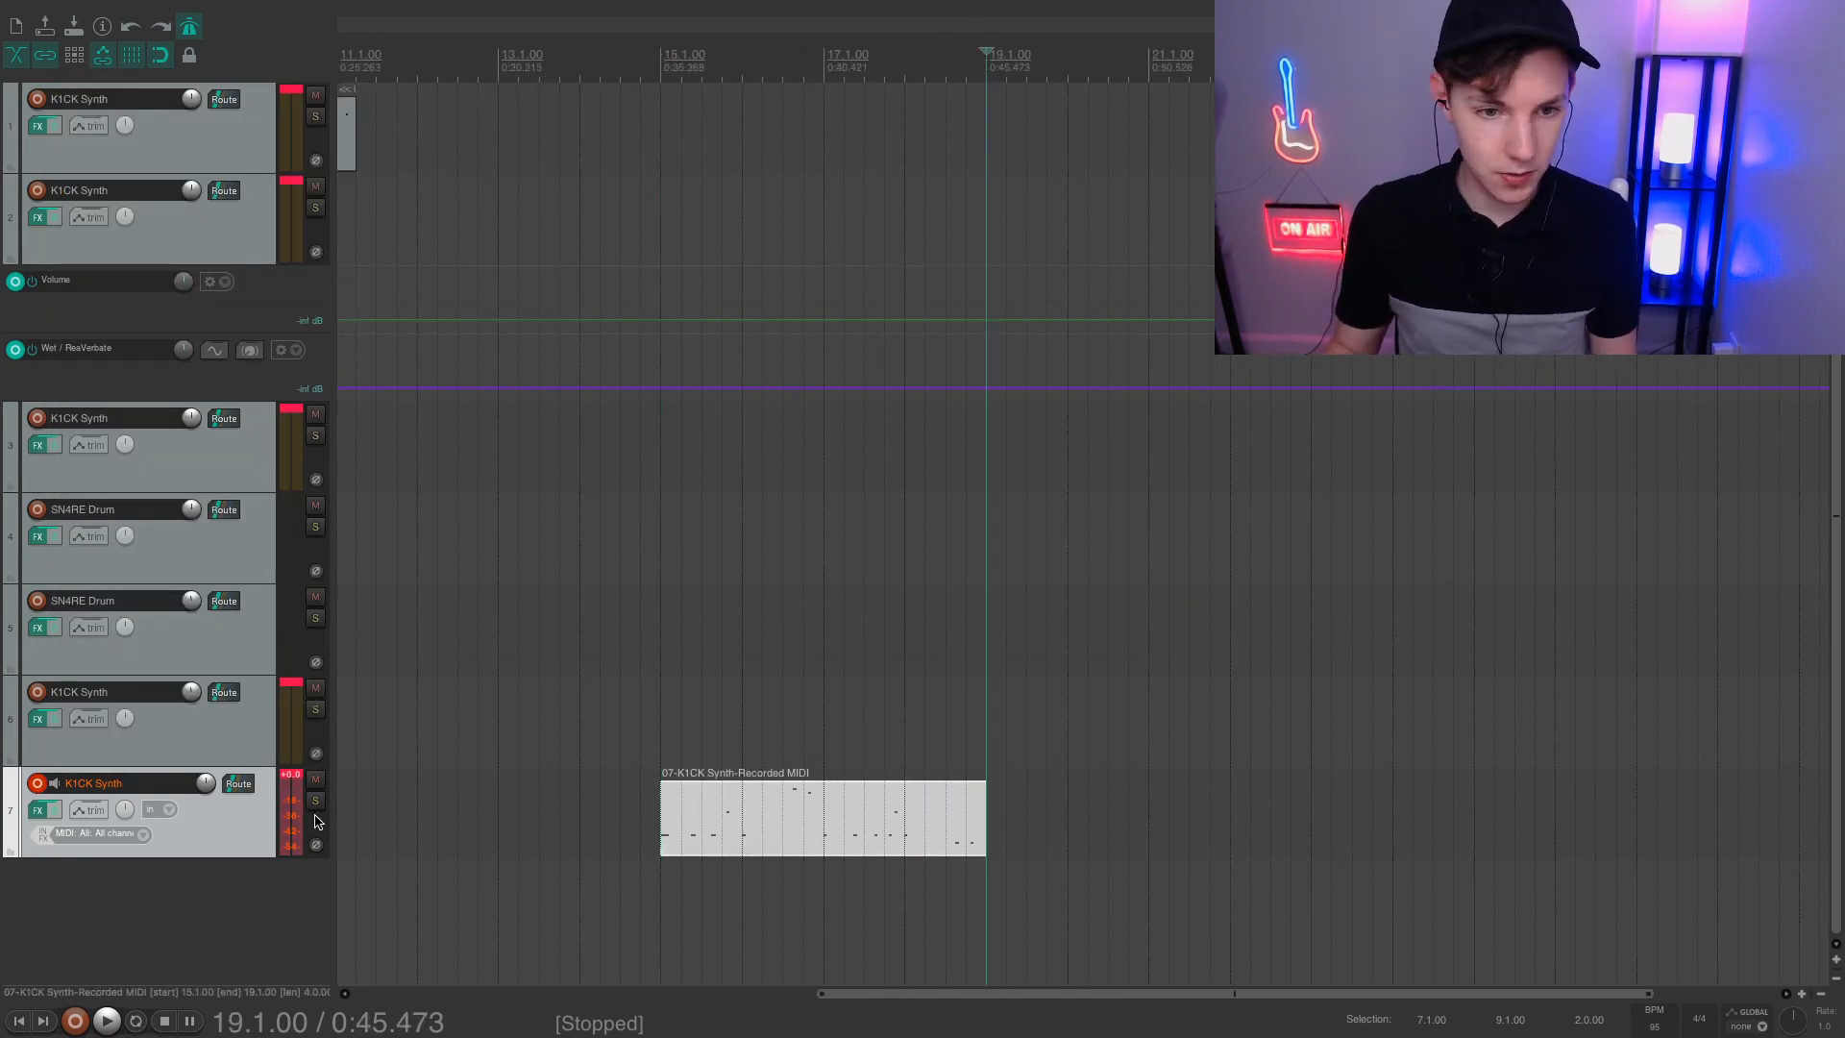
{"action": "key", "text": "ctrl+d"}
{"action": "left_click", "coordinate": [37, 783]}
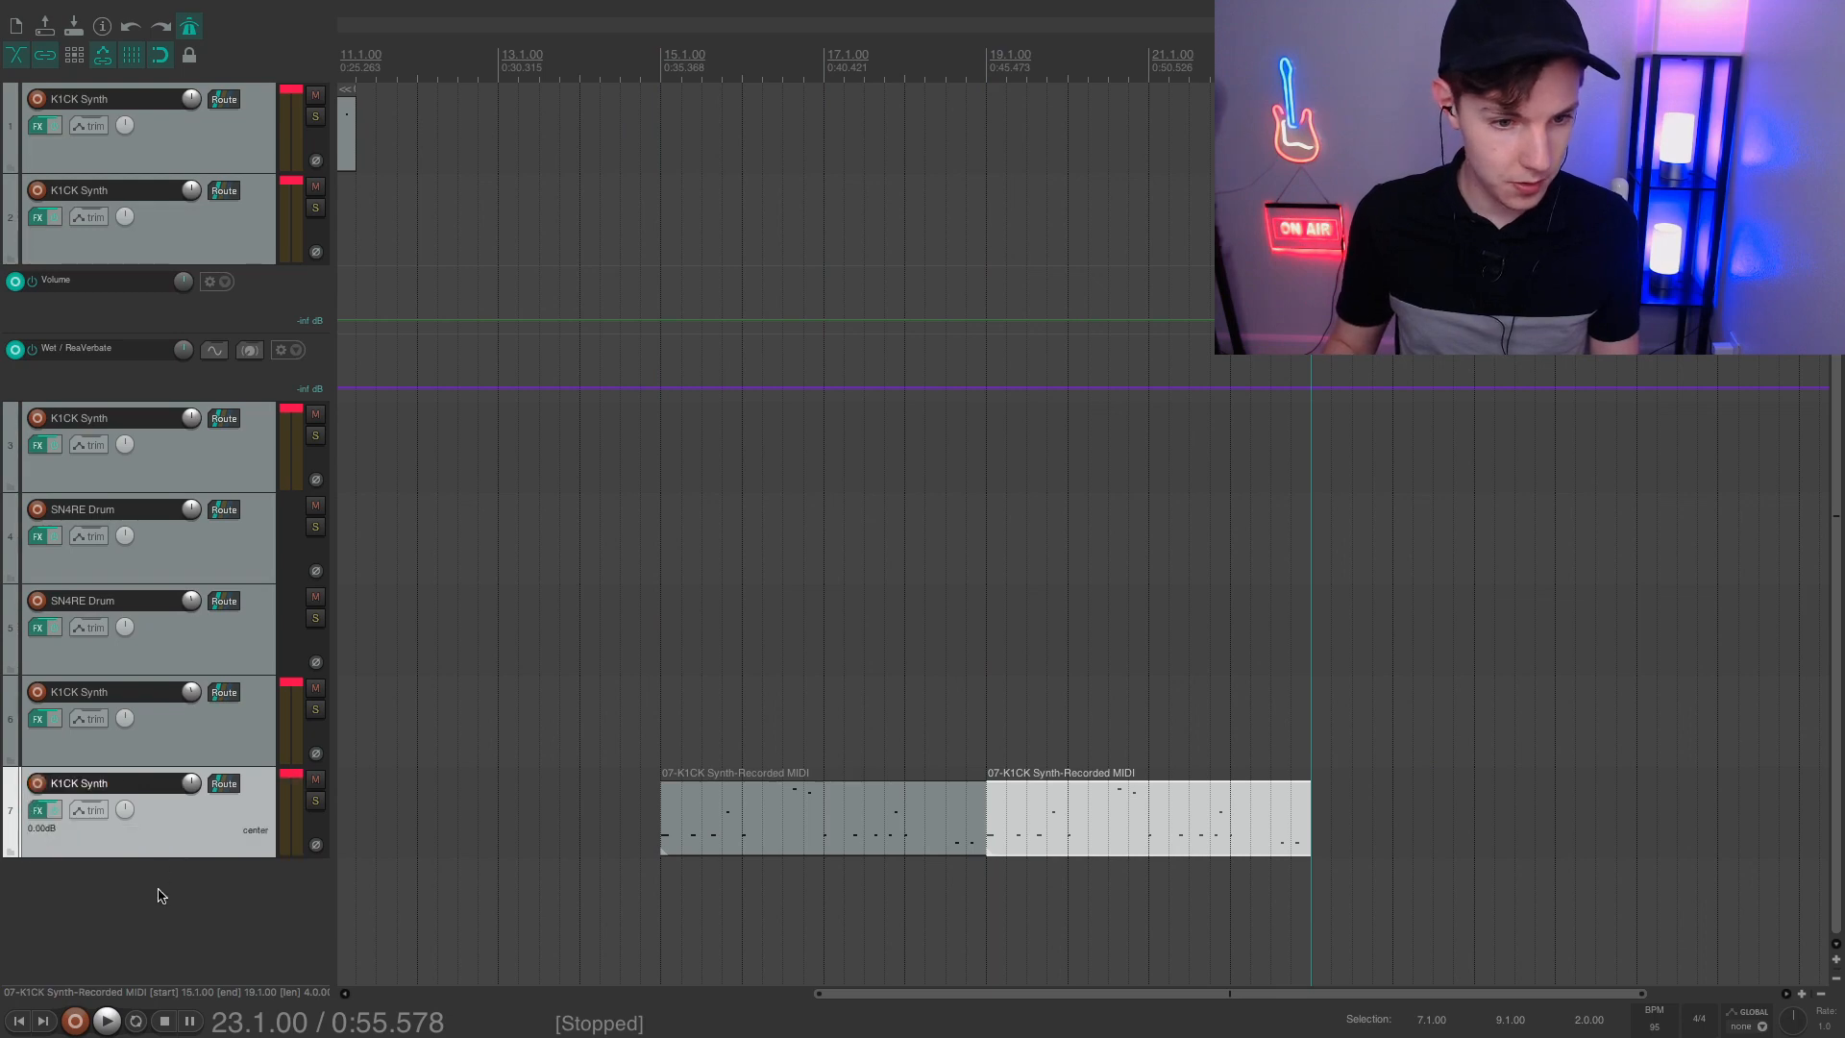
Insert AUi K1CK Synth on a new track 8, shorten its pitch envelope decay and turn on Bitcrush
{"action": "right_click", "coordinate": [158, 890]}
{"action": "left_click", "coordinate": [264, 949]}
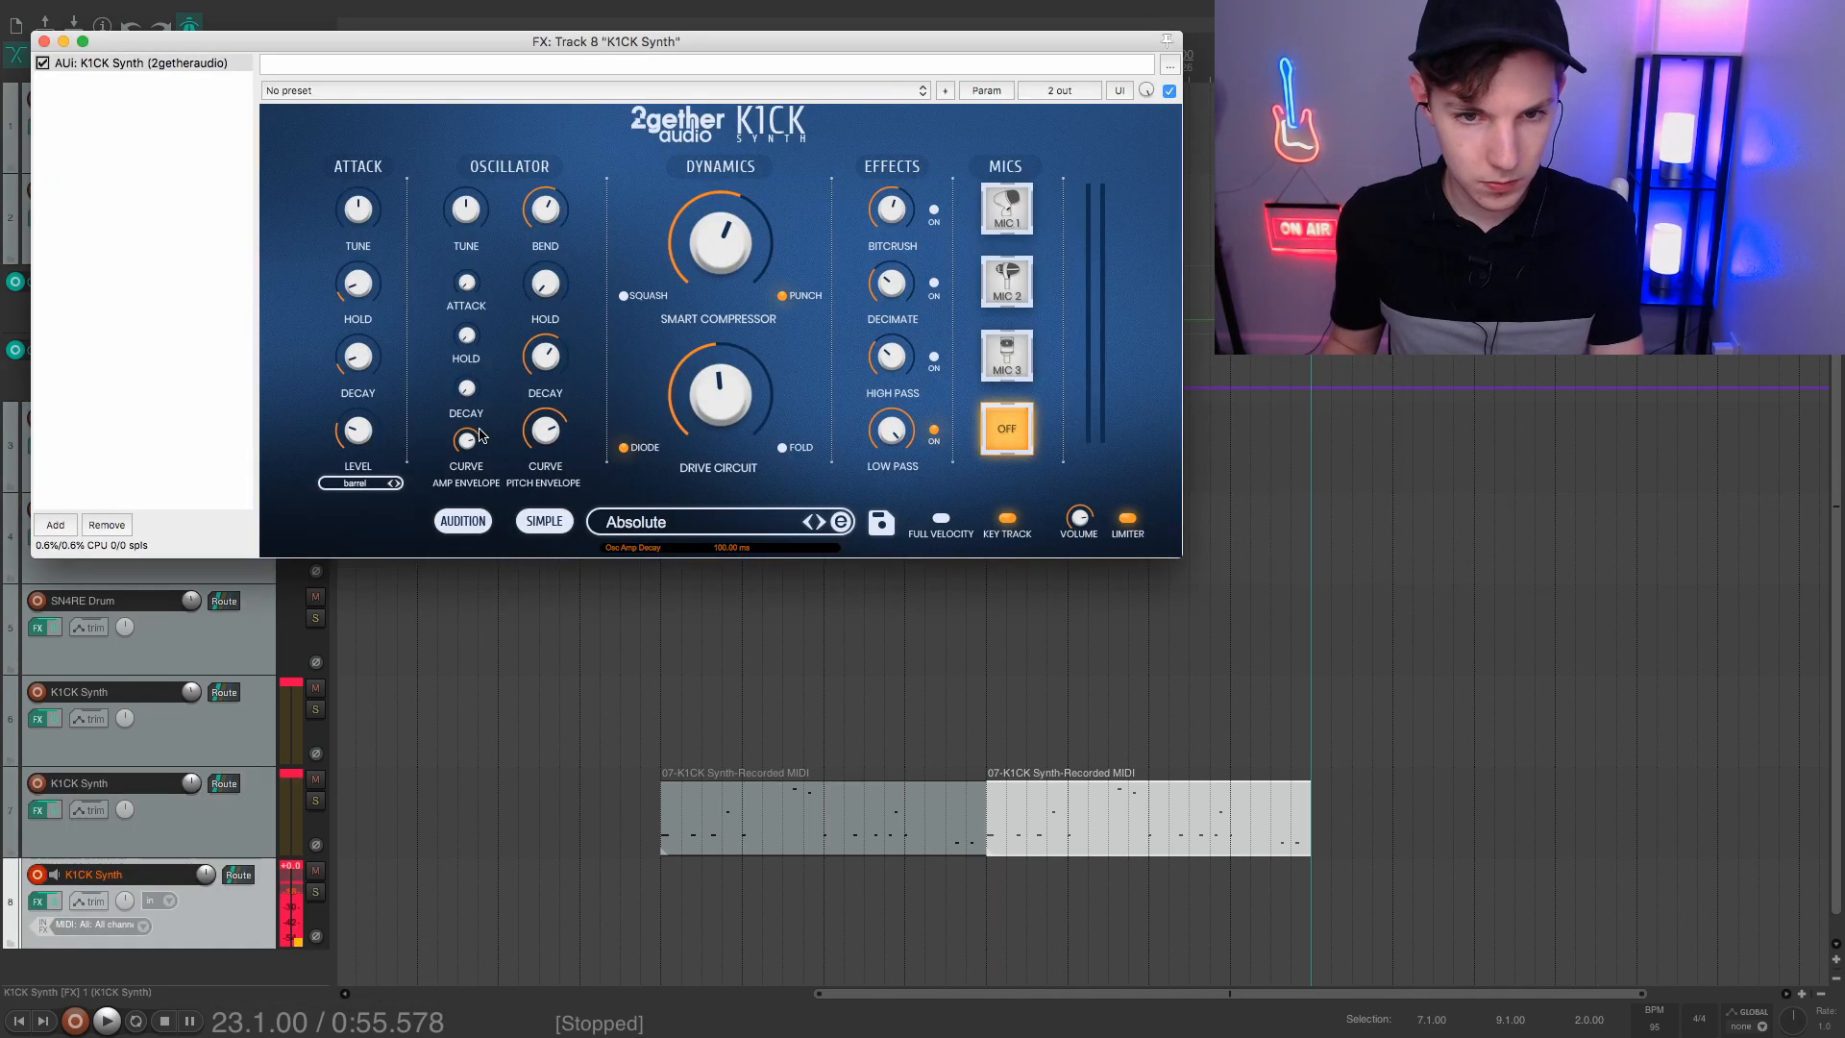
{"action": "left_click_drag", "start_coordinate": [545, 358], "coordinate": [538, 446]}
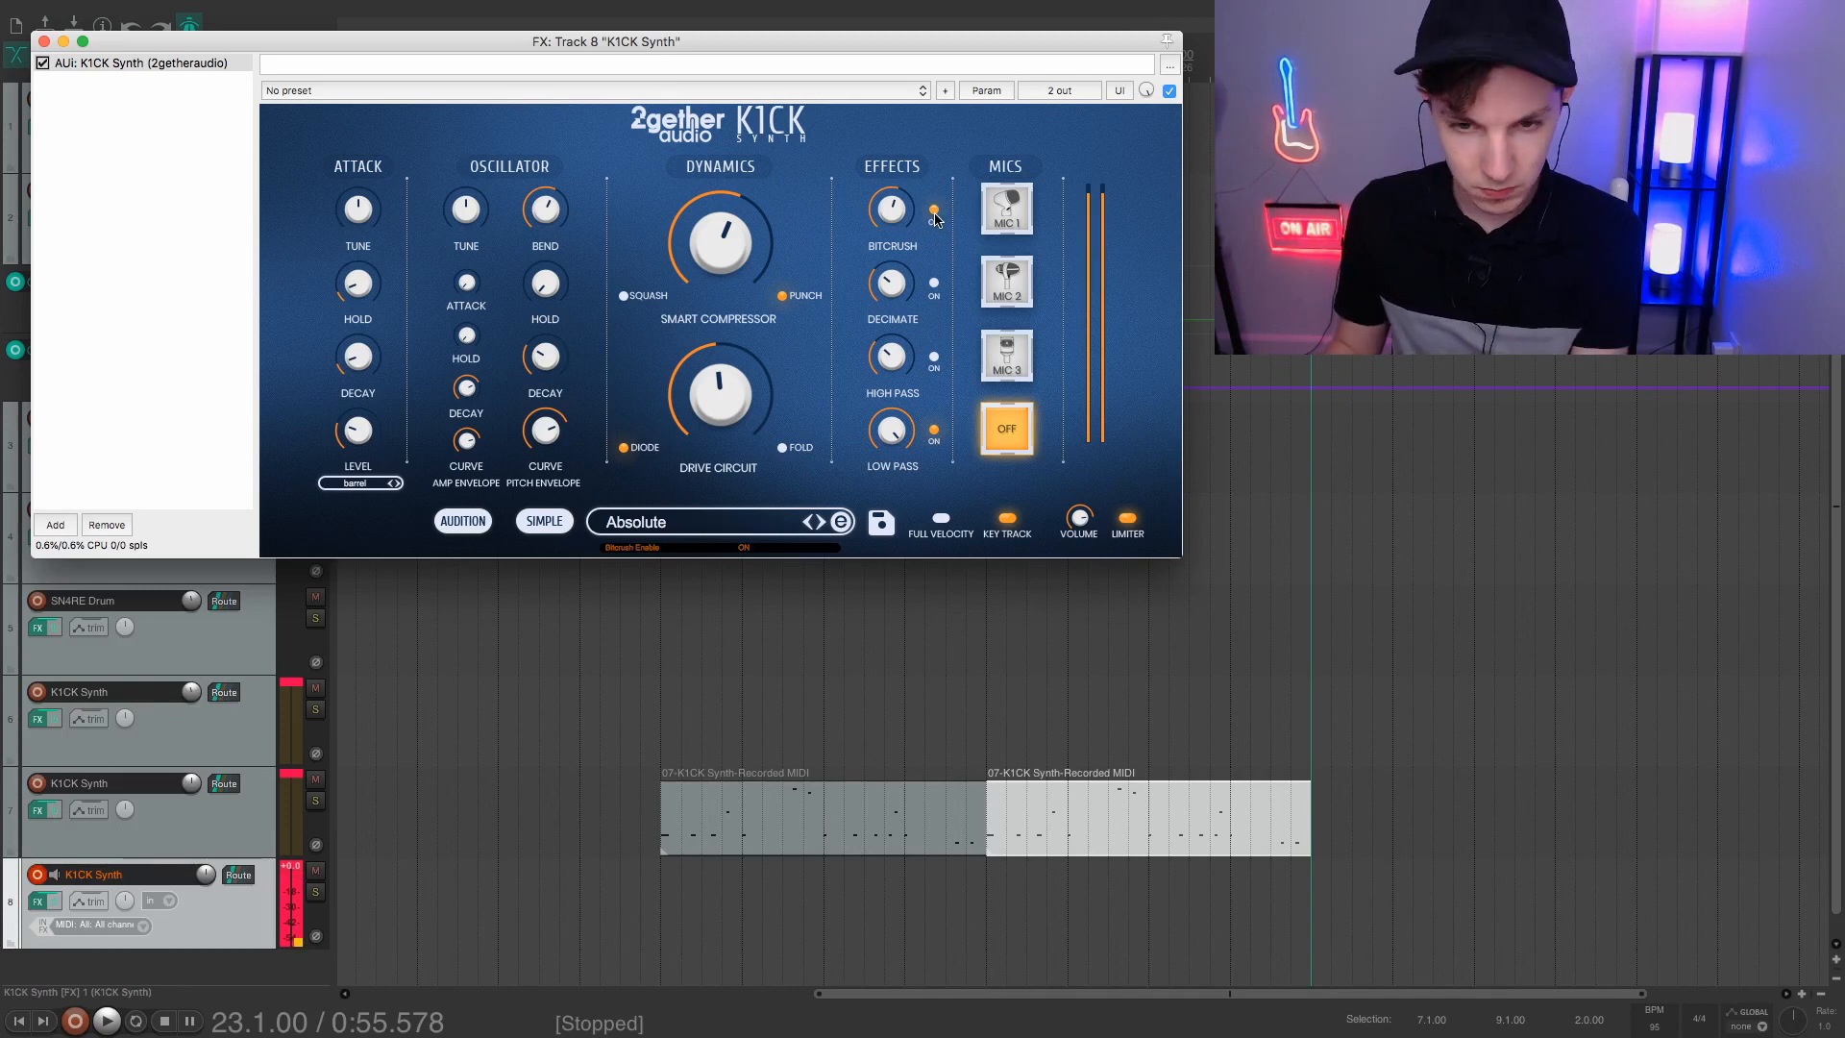
Add ReaEQ to track 8 and lower its low band, and add ReaVerbate with a room size of 83
{"action": "left_click", "coordinate": [56, 525]}
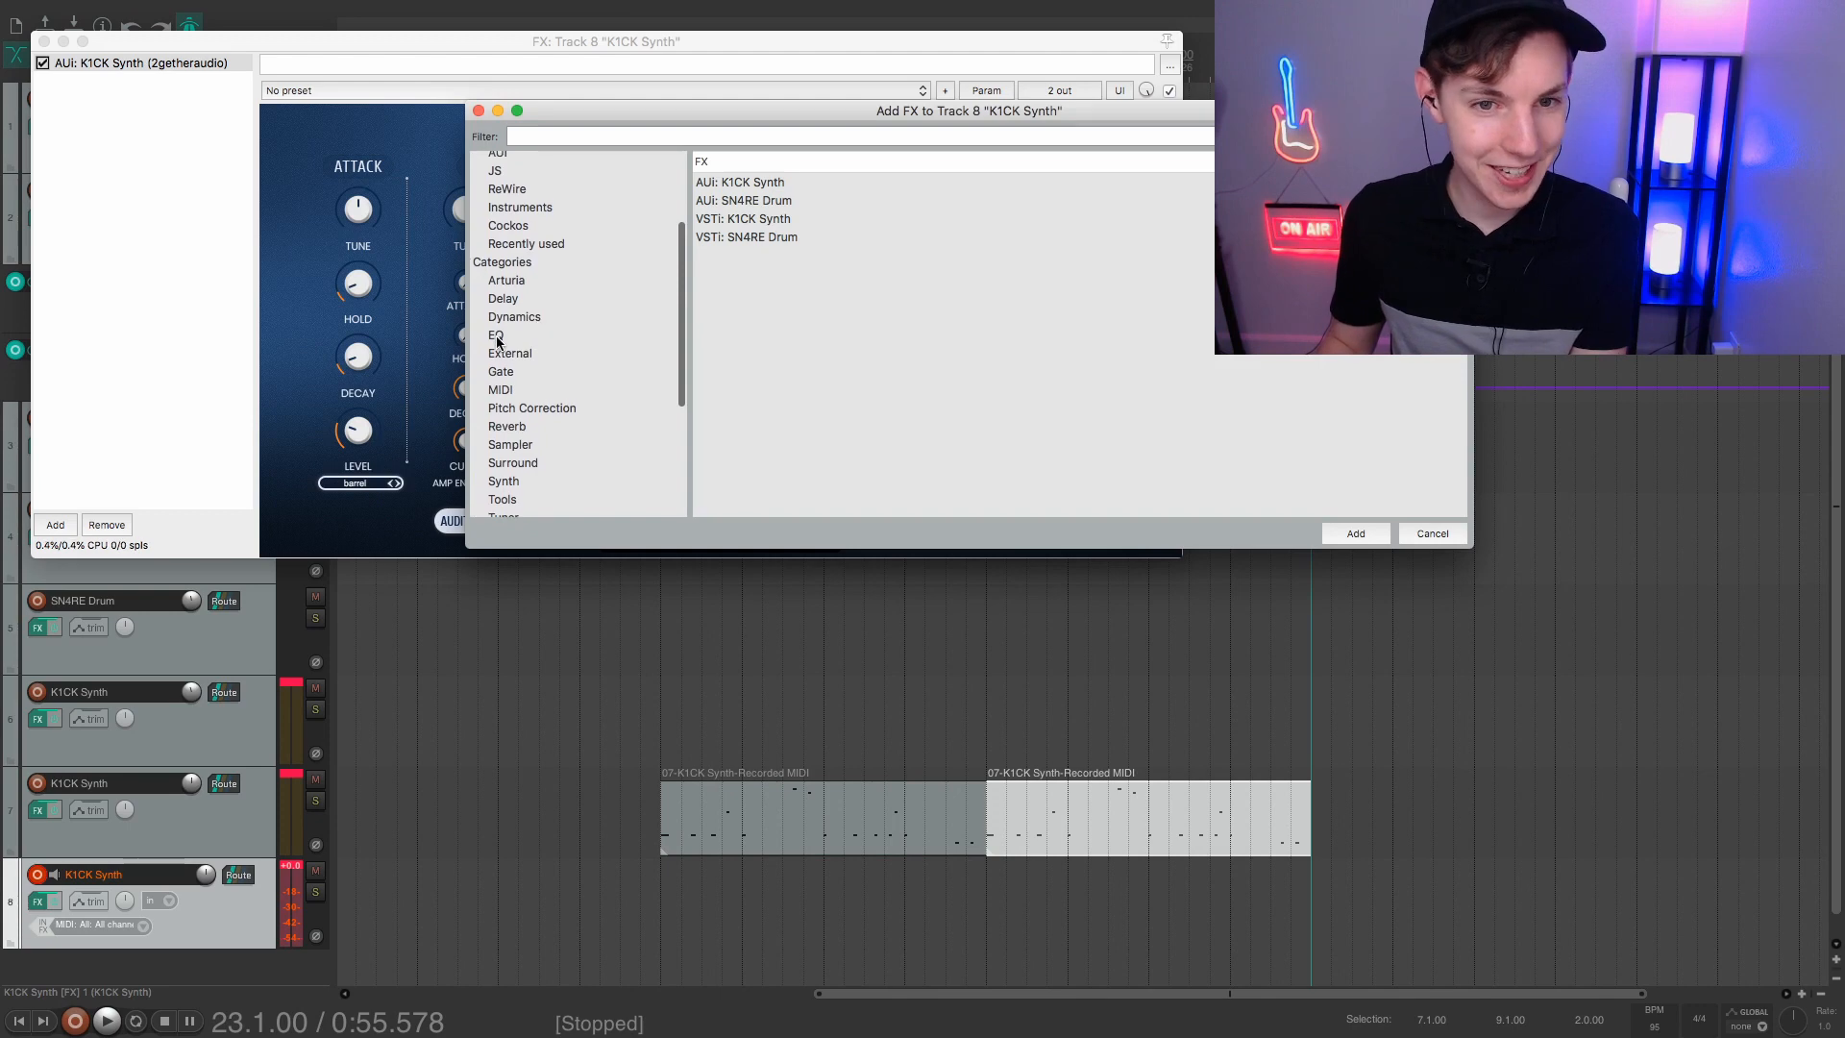
{"action": "left_click", "coordinate": [497, 335]}
{"action": "double_click", "coordinate": [752, 188]}
{"action": "left_click_drag", "start_coordinate": [342, 186], "coordinate": [410, 344]}
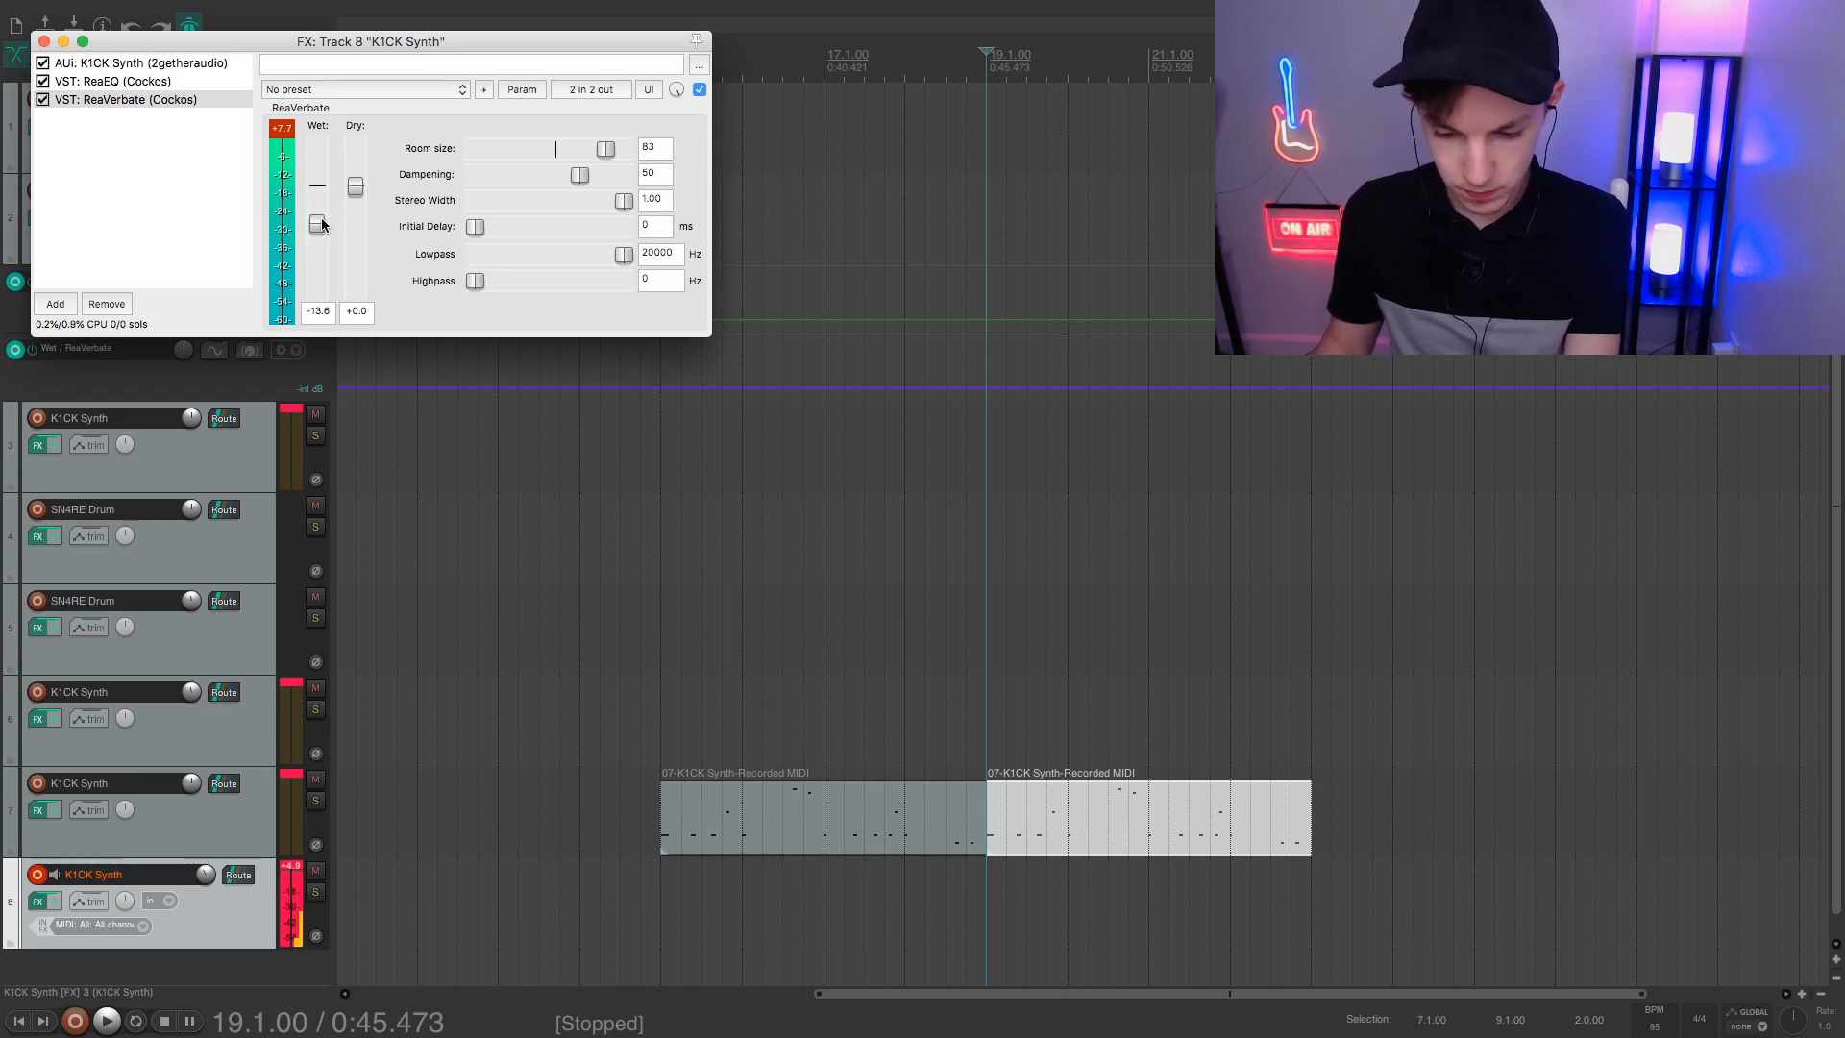
{"action": "left_click", "coordinate": [44, 42]}
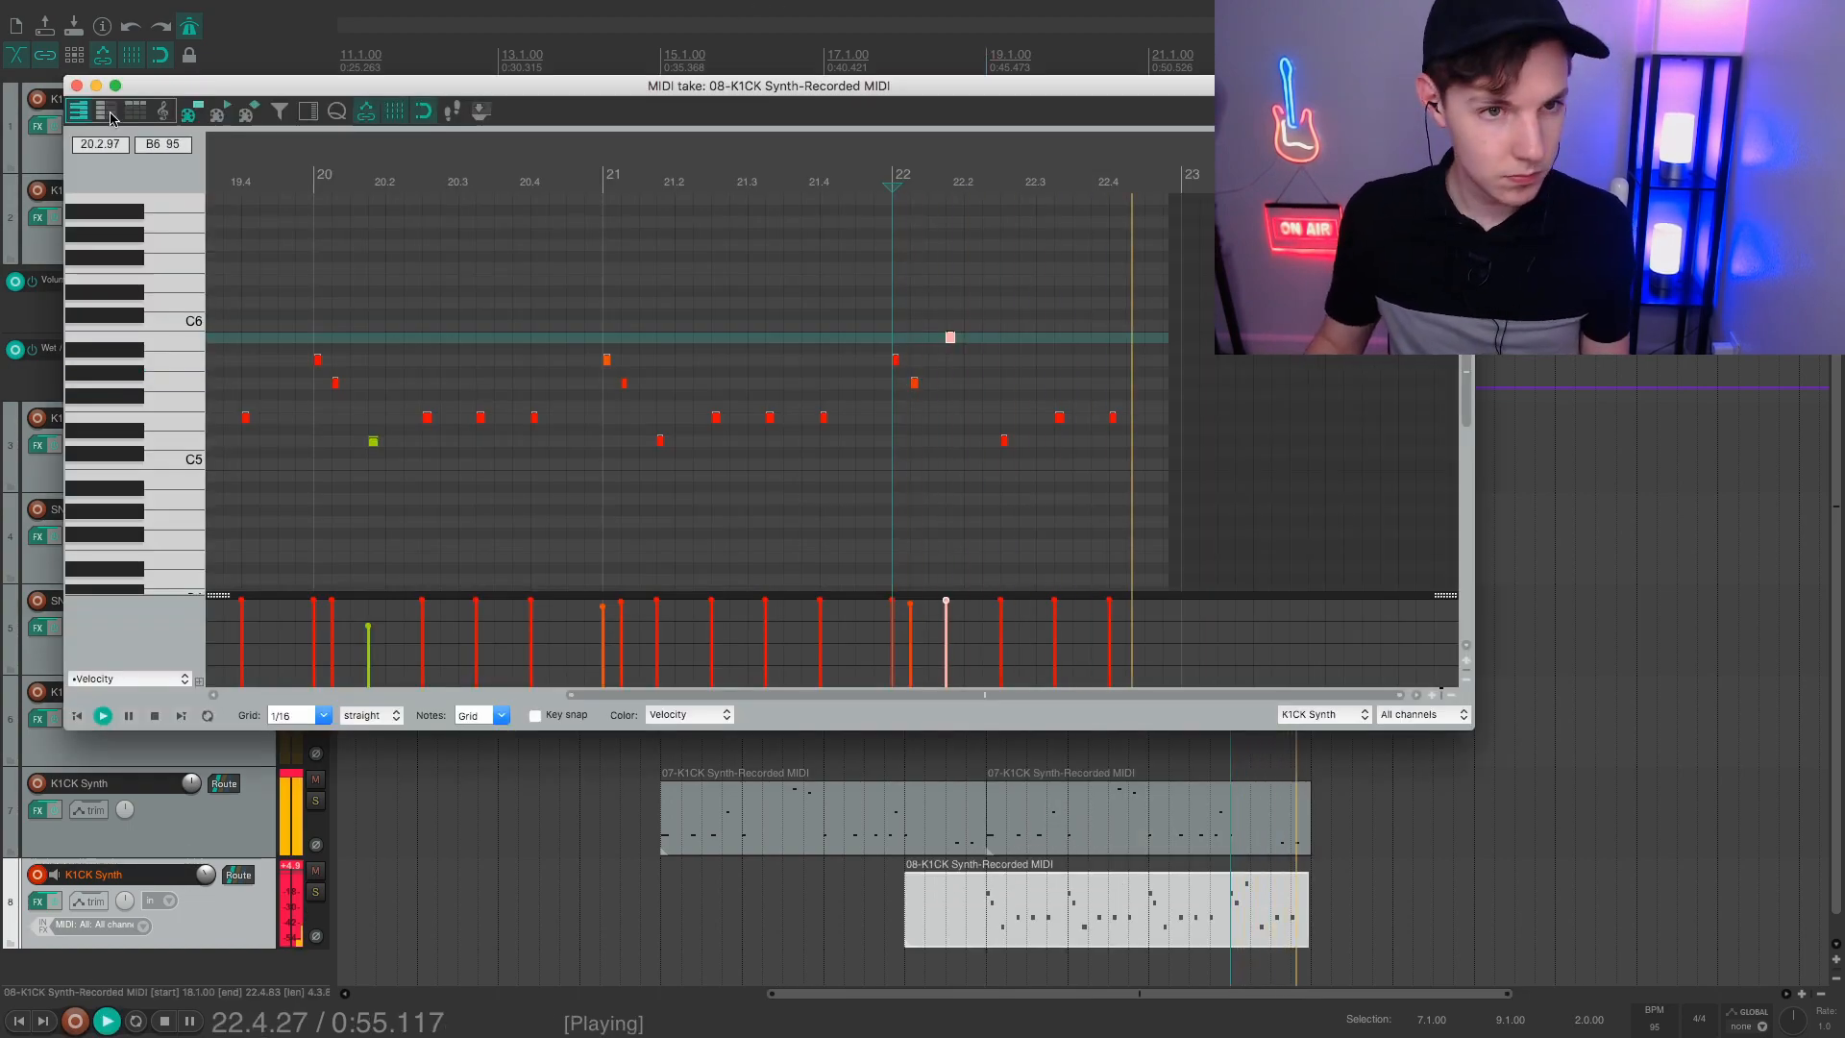
Stop playback, close the MIDI editor, and trim the start of track 8's recorded item to 19.1.00
{"action": "key", "text": "space"}
{"action": "left_click", "coordinate": [77, 85]}
{"action": "left_click_drag", "start_coordinate": [909, 921], "coordinate": [987, 921]}
Show the Wet / ReaVerbate automation envelope for track 8
{"action": "left_click", "coordinate": [38, 900]}
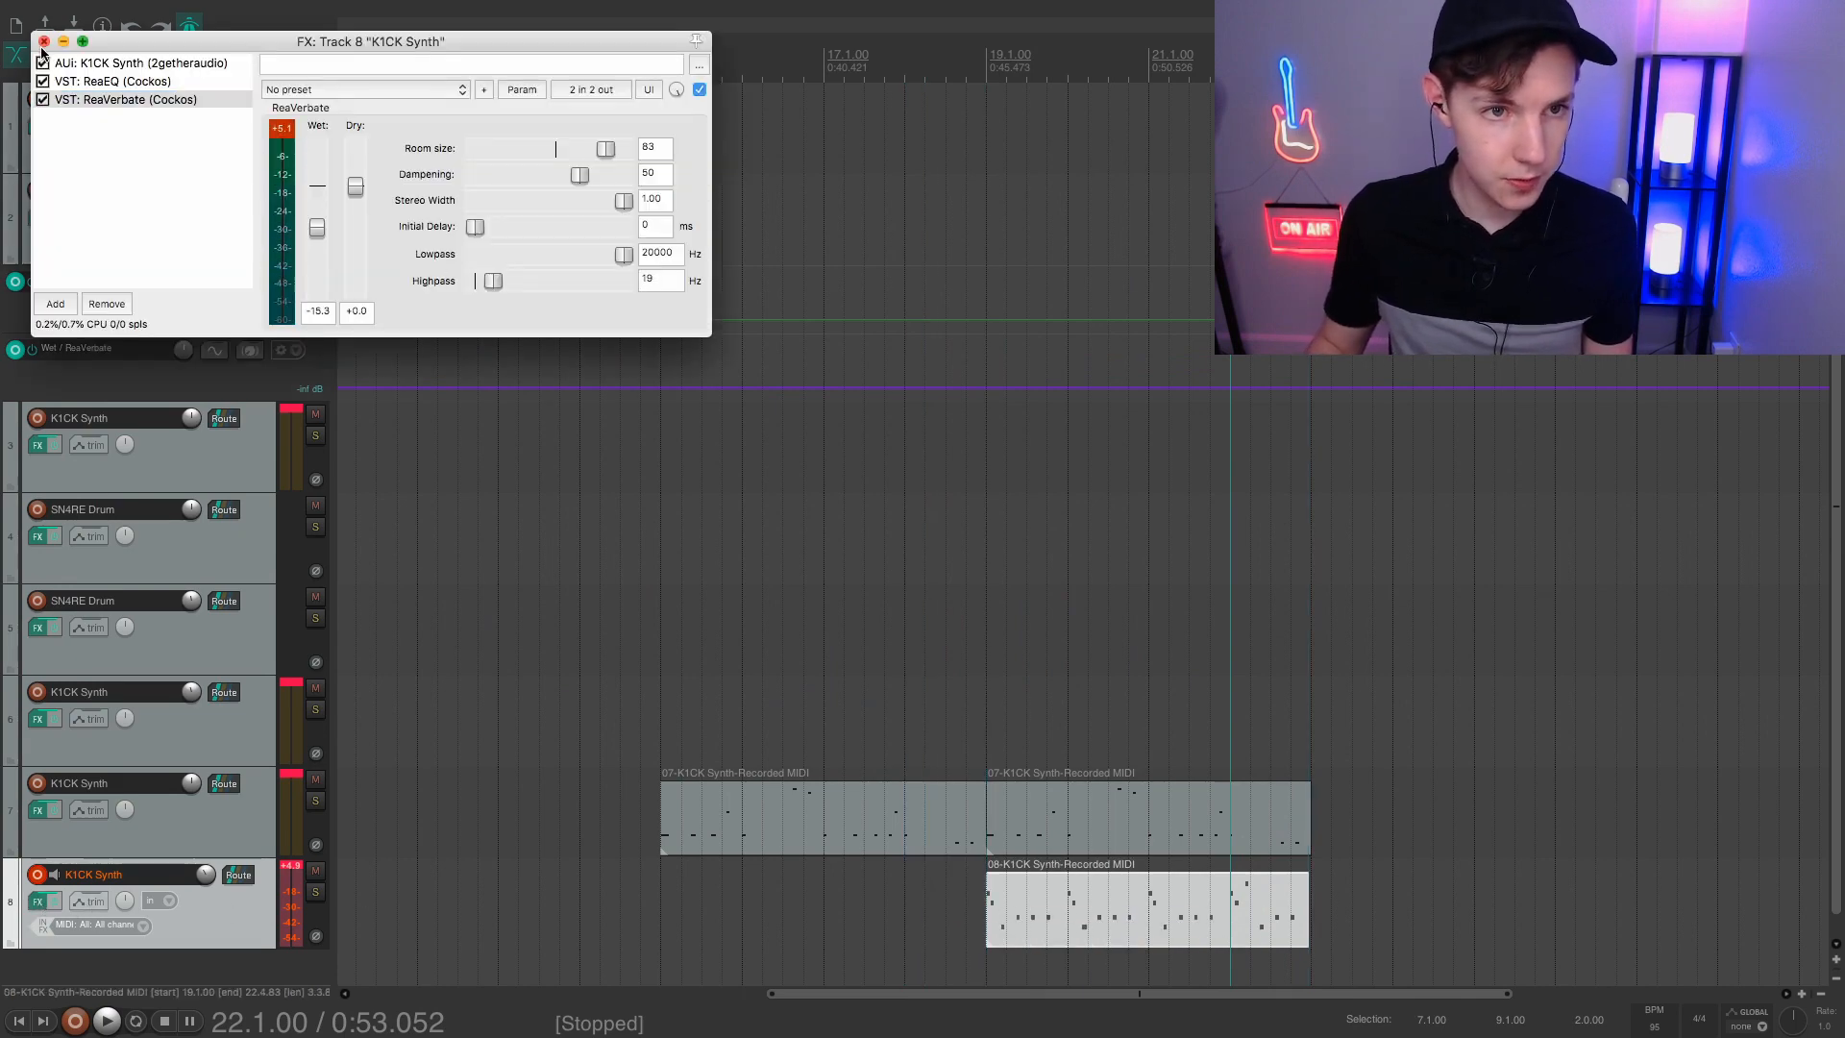
{"action": "left_click", "coordinate": [43, 42]}
{"action": "left_click", "coordinate": [88, 901]}
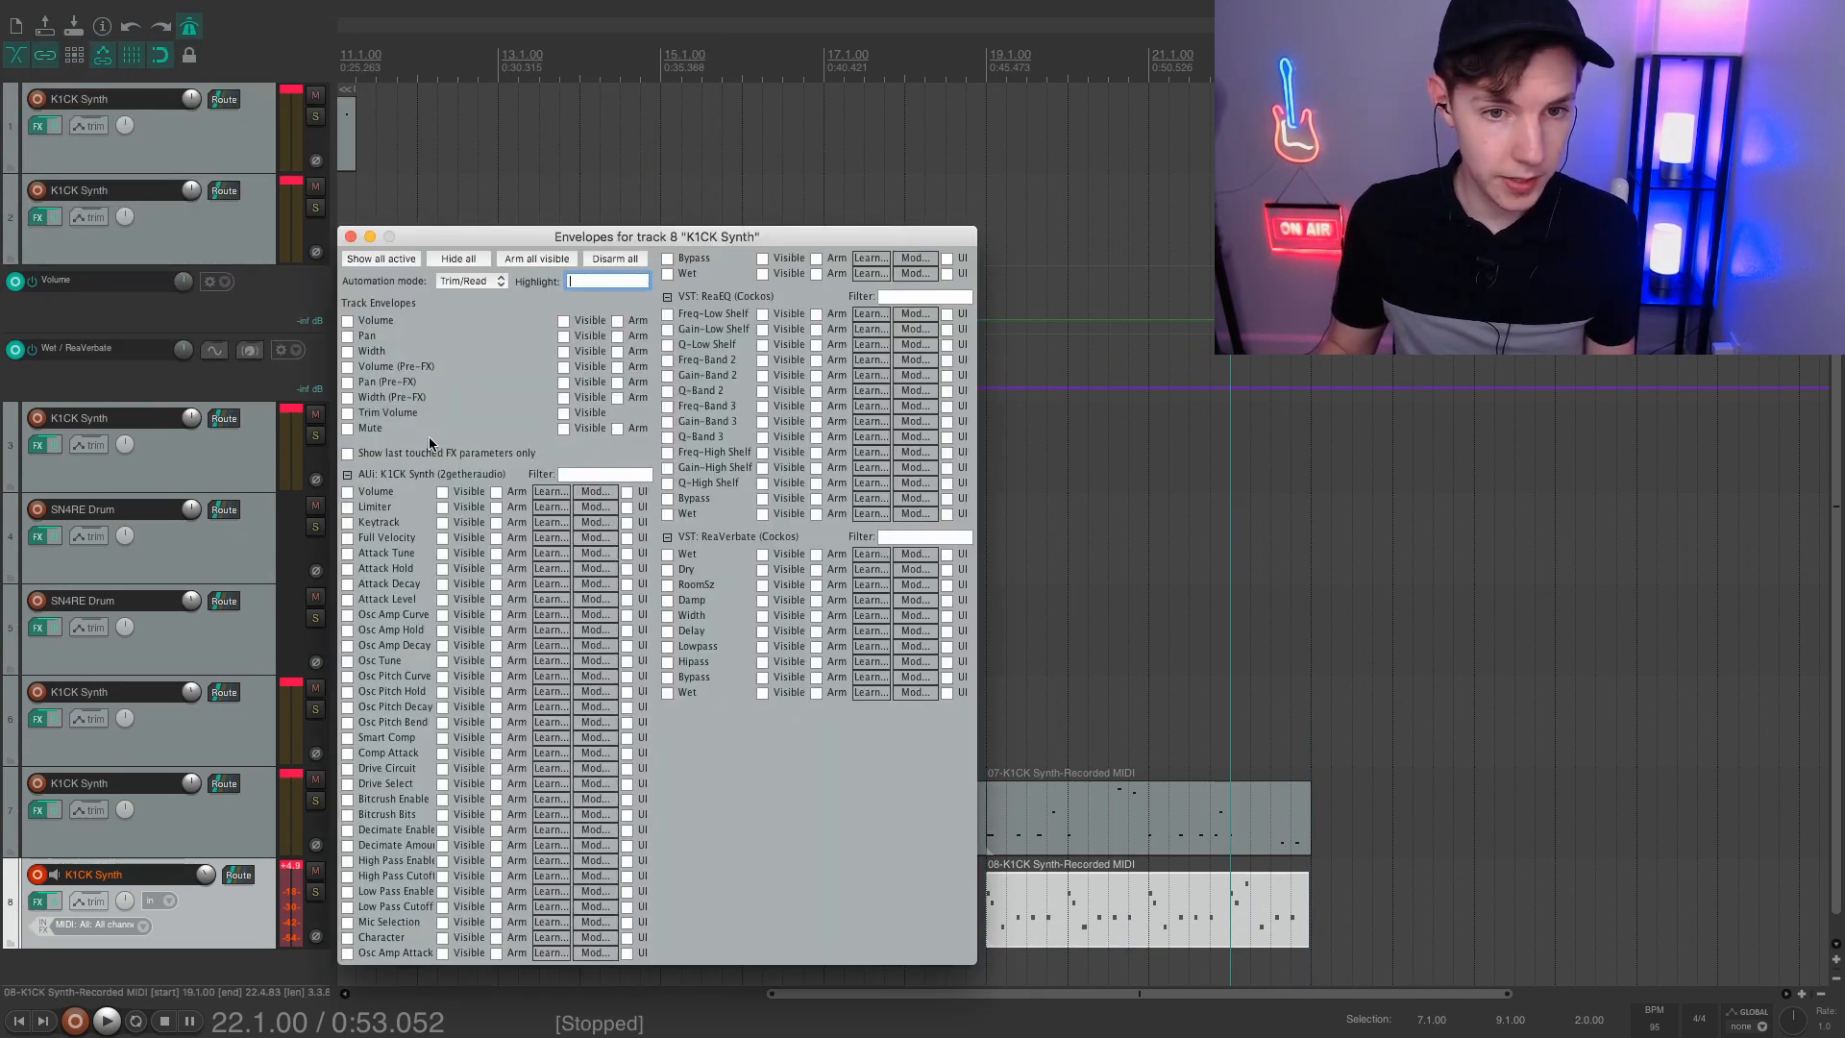
{"action": "left_click", "coordinate": [428, 451]}
{"action": "left_click", "coordinate": [386, 953]}
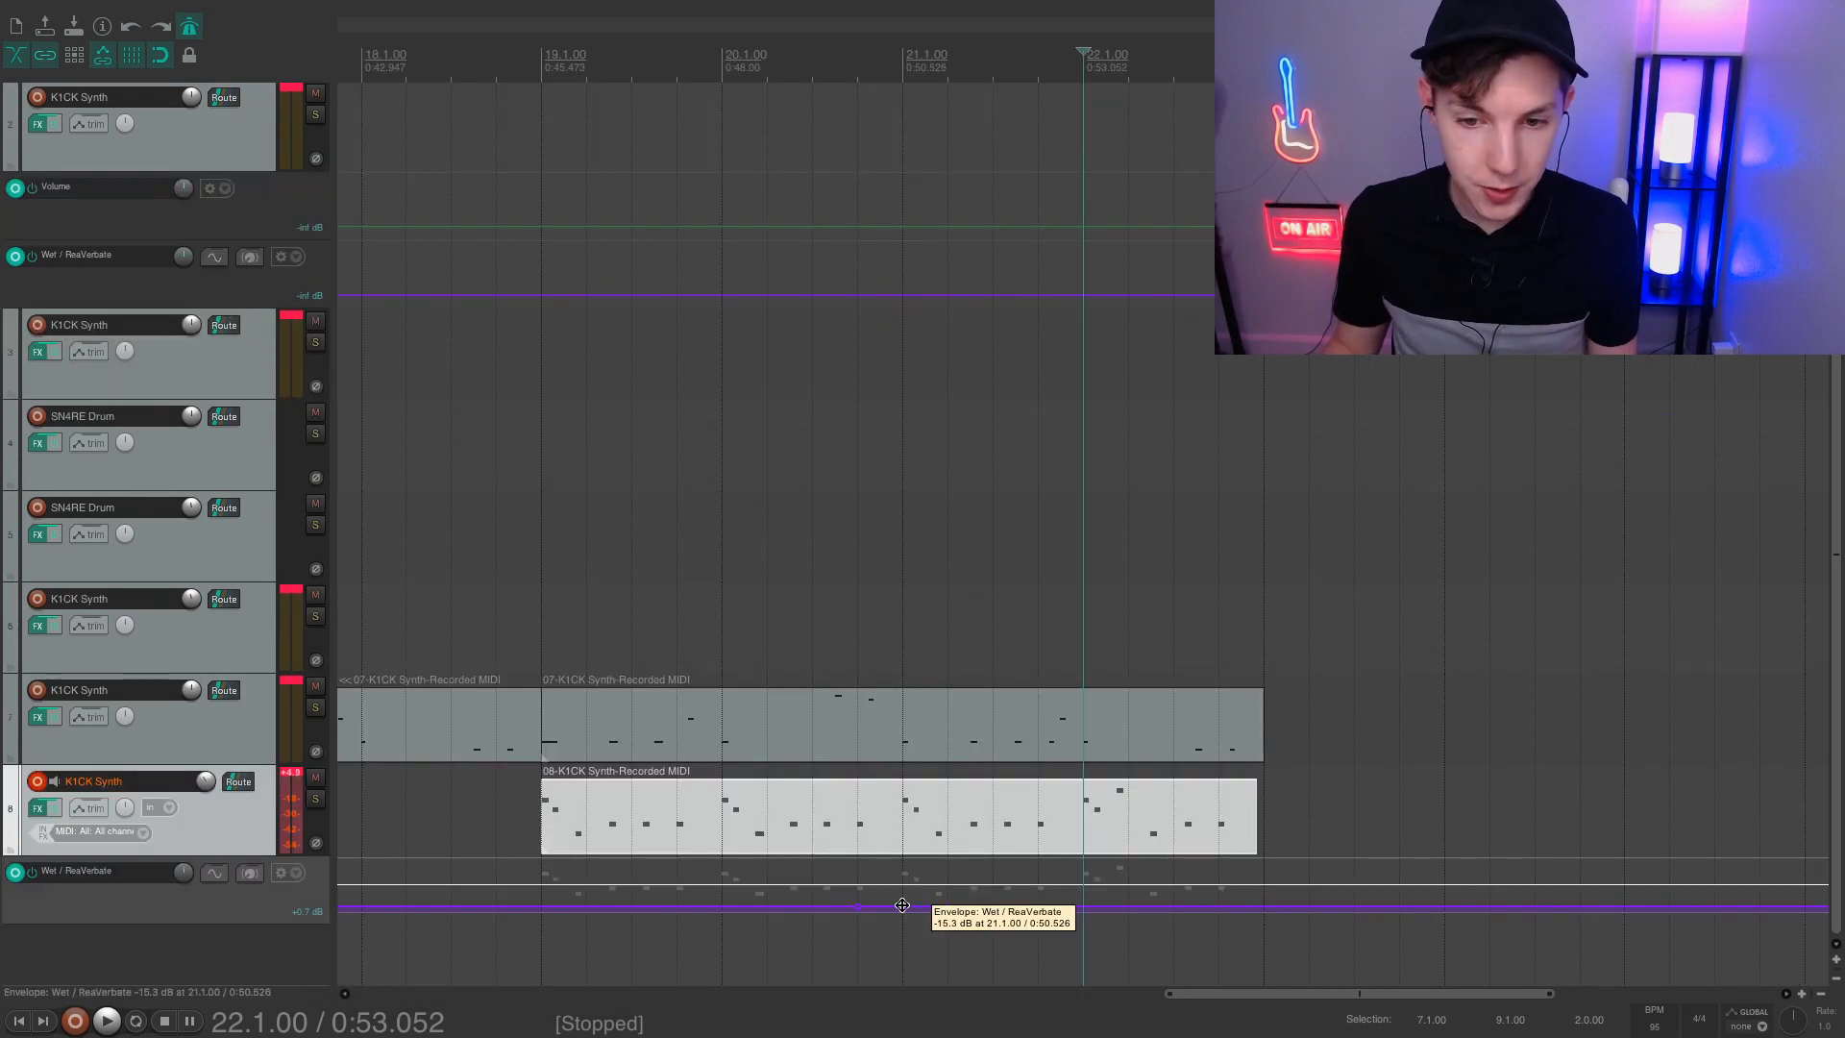
Shape track 8's reverb wet envelope into ramps peaking at 21.1.00 and 23.1.00, each with an immediate drop
{"action": "left_click_drag", "start_coordinate": [902, 906], "coordinate": [902, 776]}
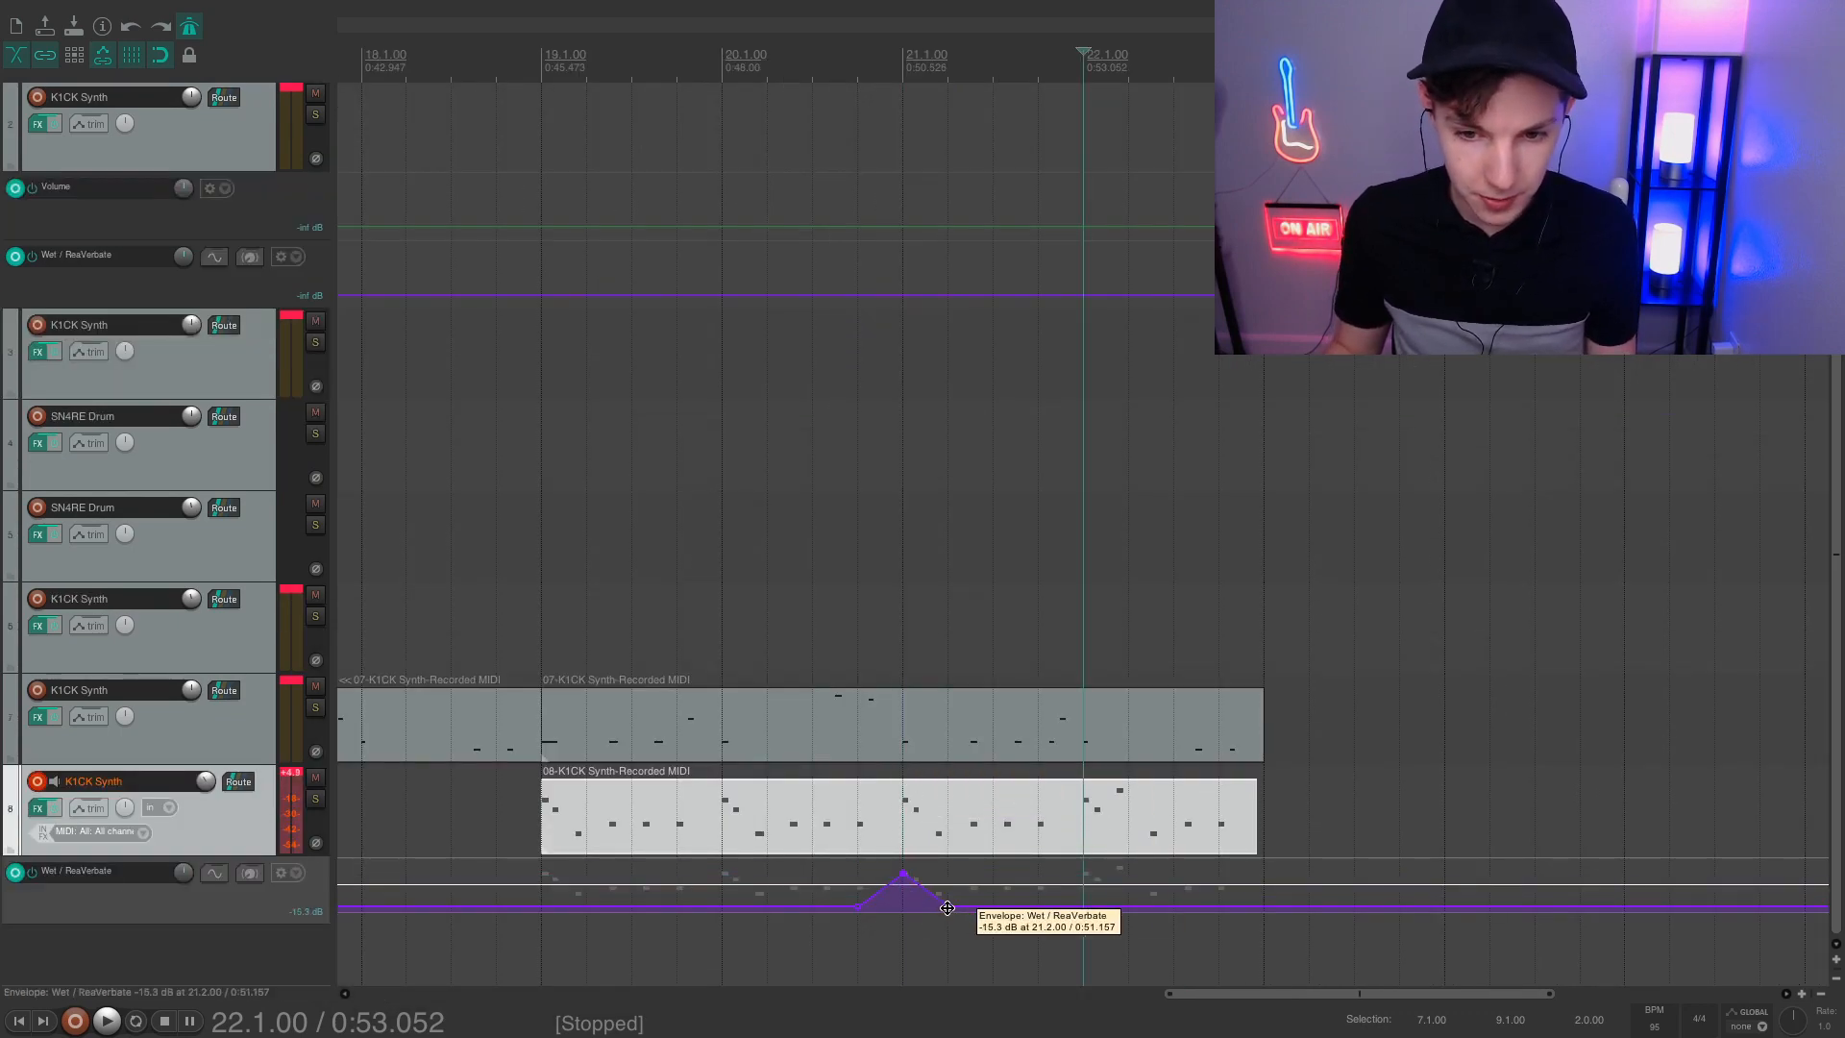
{"action": "left_click_drag", "start_coordinate": [946, 908], "coordinate": [917, 907]}
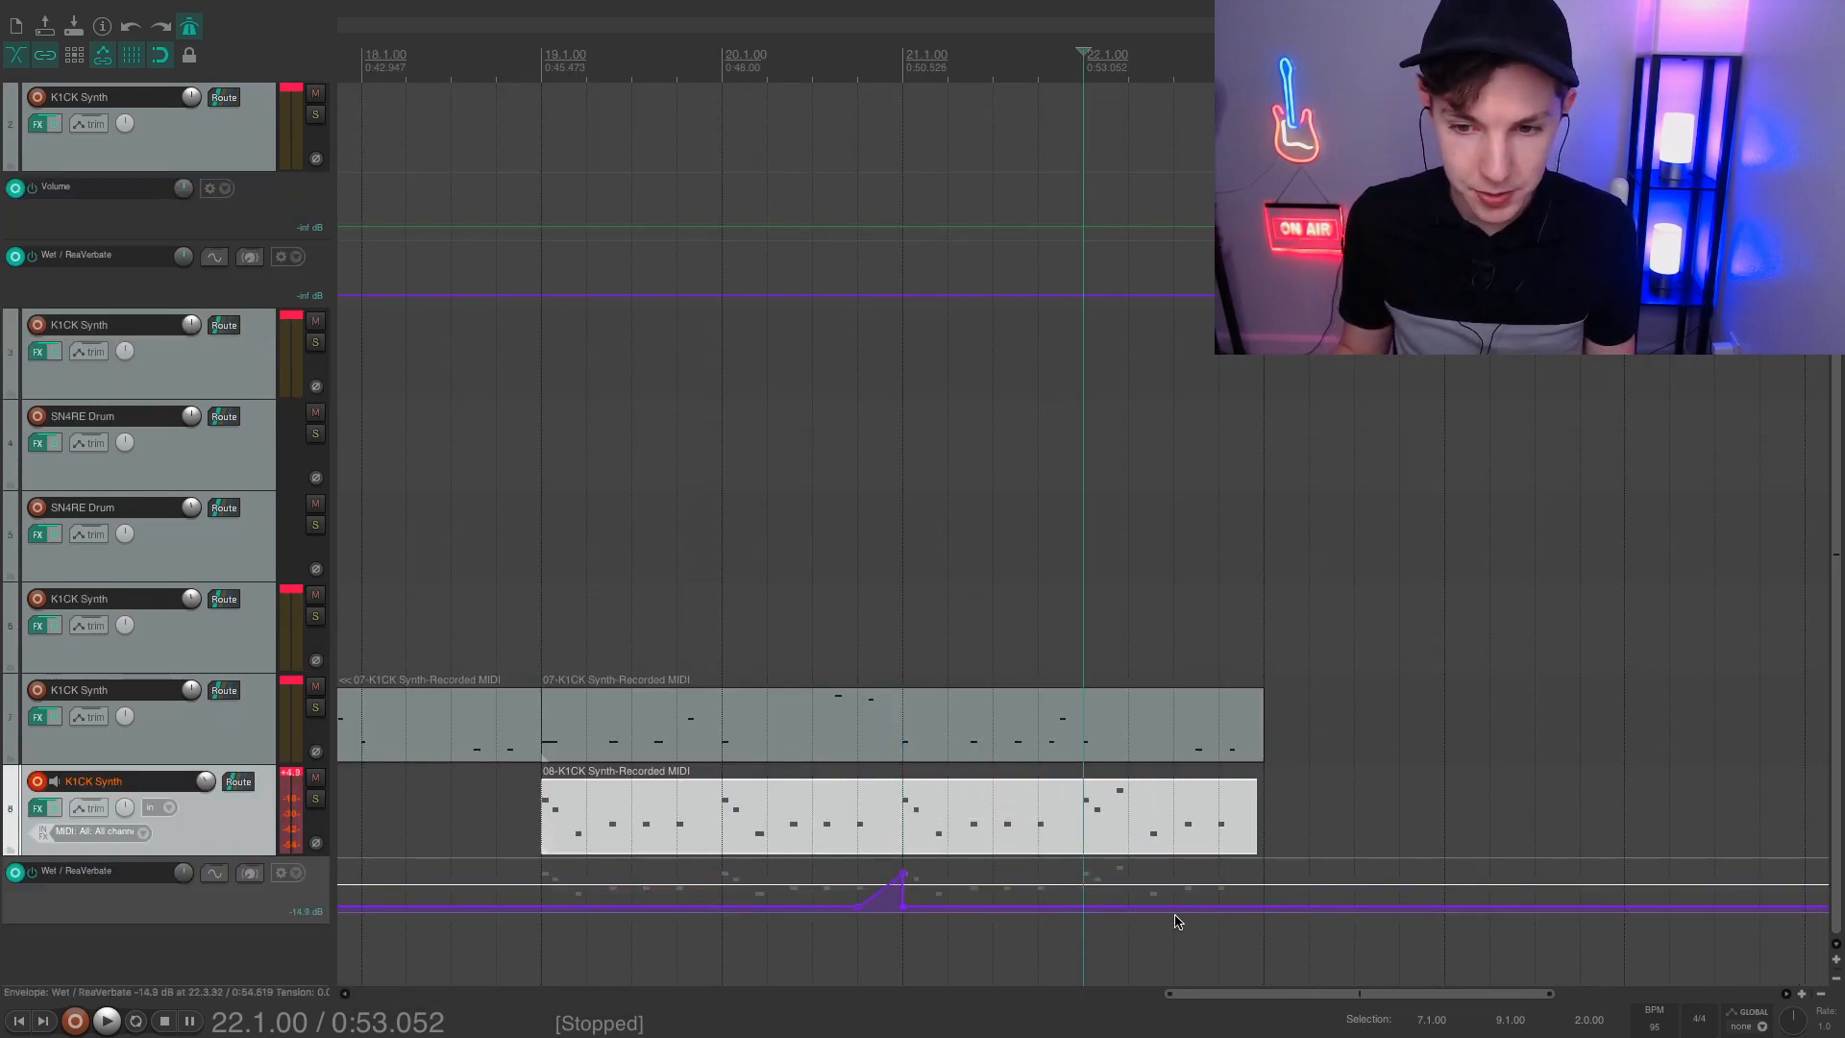
{"action": "left_click", "coordinate": [1256, 848]}
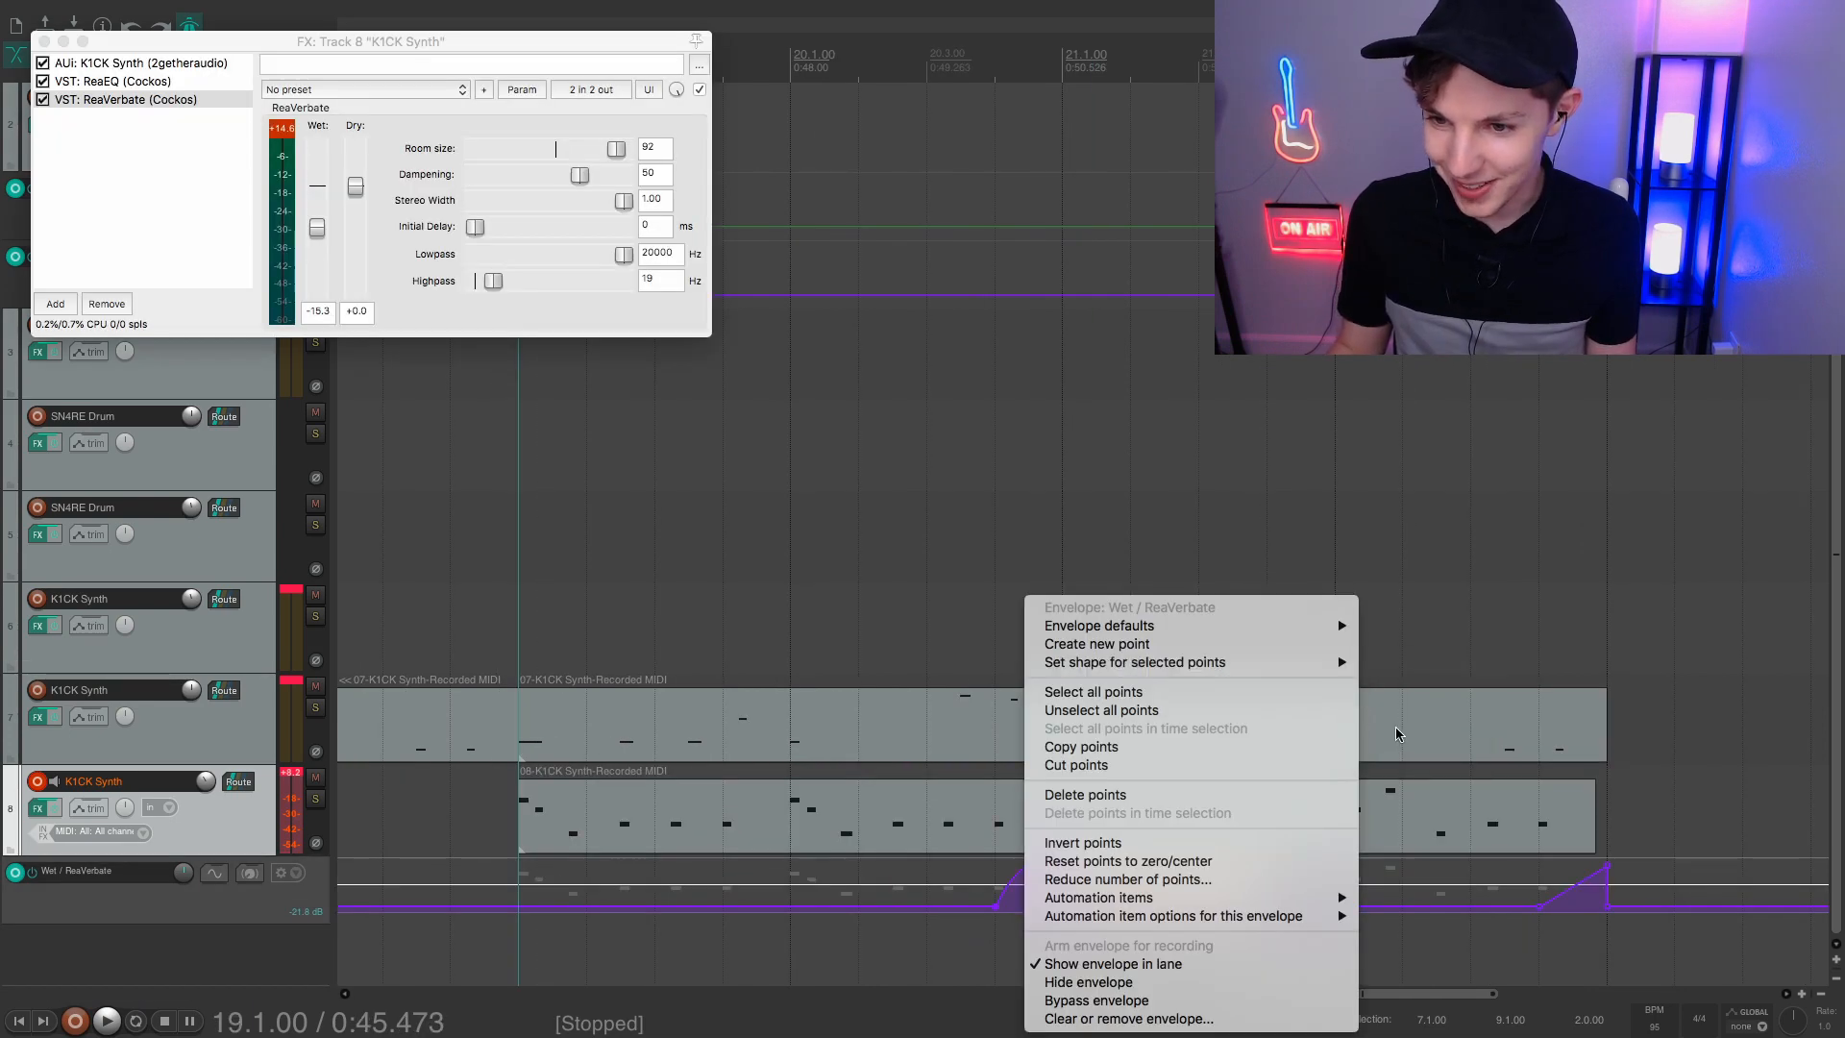
Set the shape of the reverb ramp before 21.1.00 to Fast end and play it back from 19.1.00
{"action": "mouse_move", "coordinate": [1279, 662]}
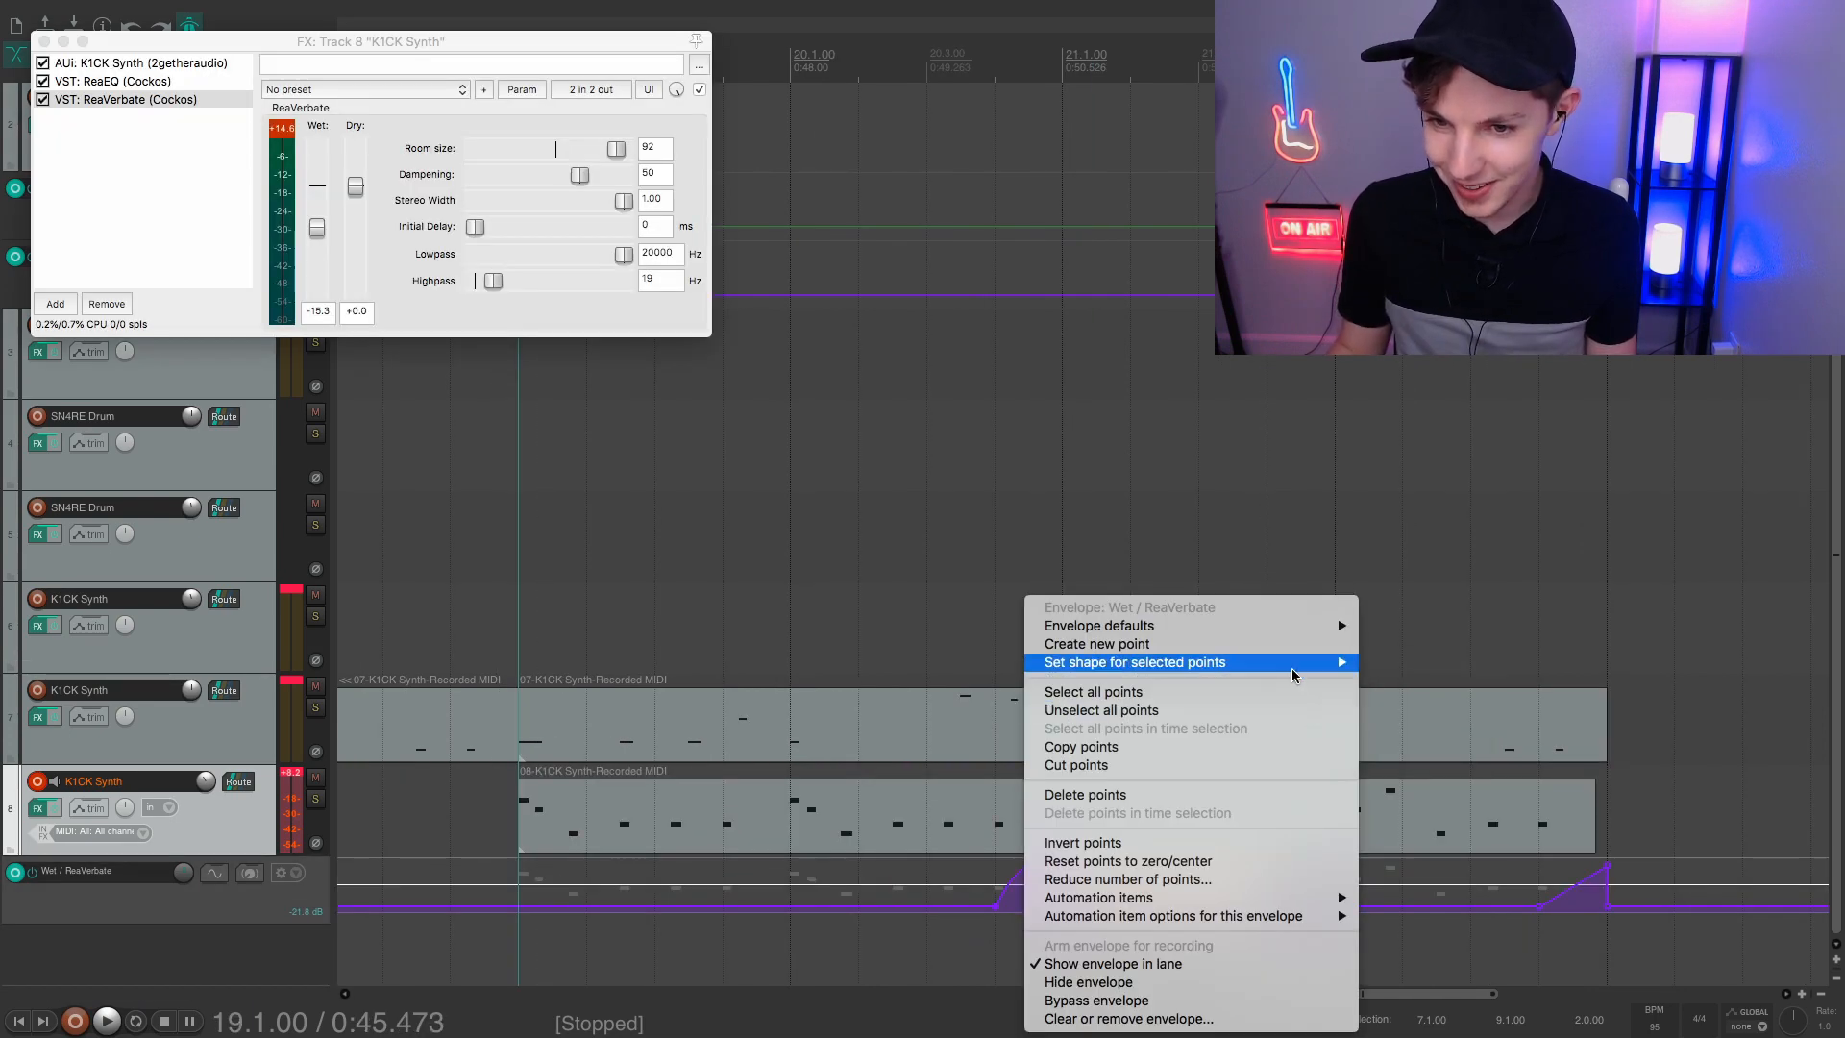
{"action": "left_click", "coordinate": [1403, 736]}
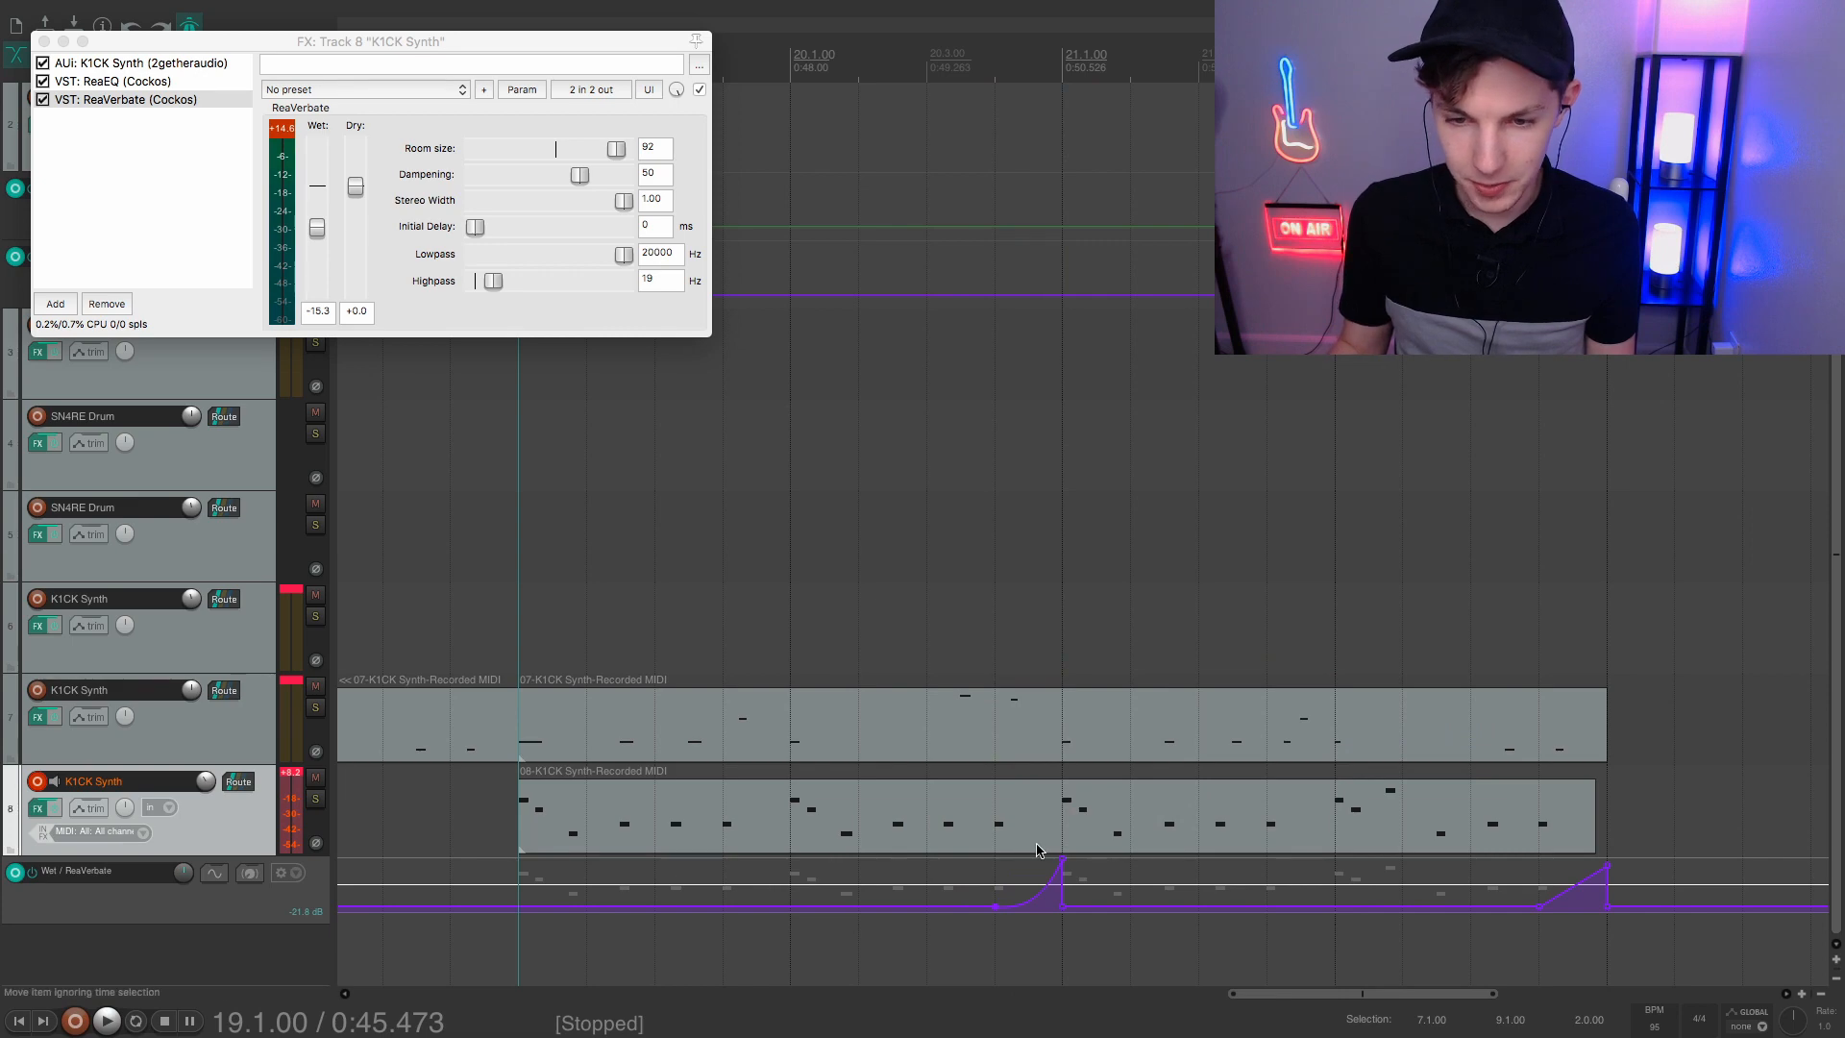
{"action": "key", "text": "space"}
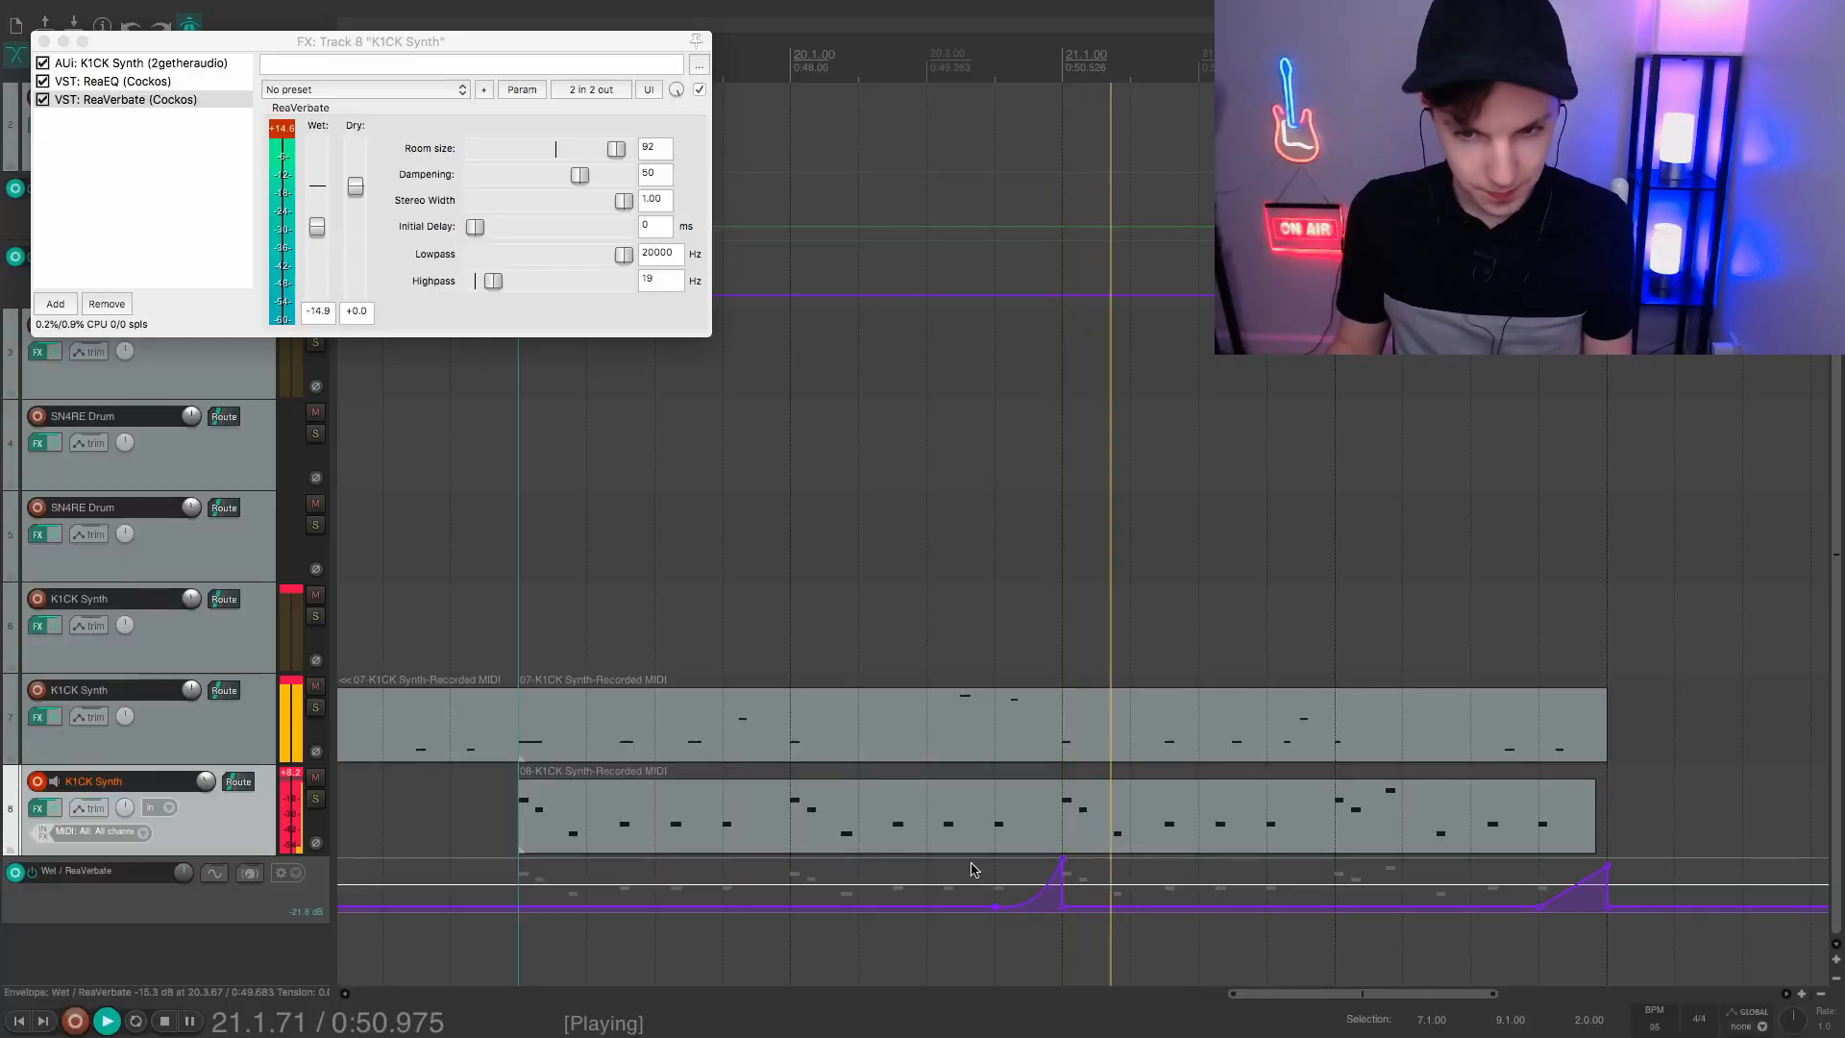
{"action": "key", "text": "space"}
Set the shape of the reverb ramp before 23.1.00 to Fast end
{"action": "right_click", "coordinate": [1562, 883]}
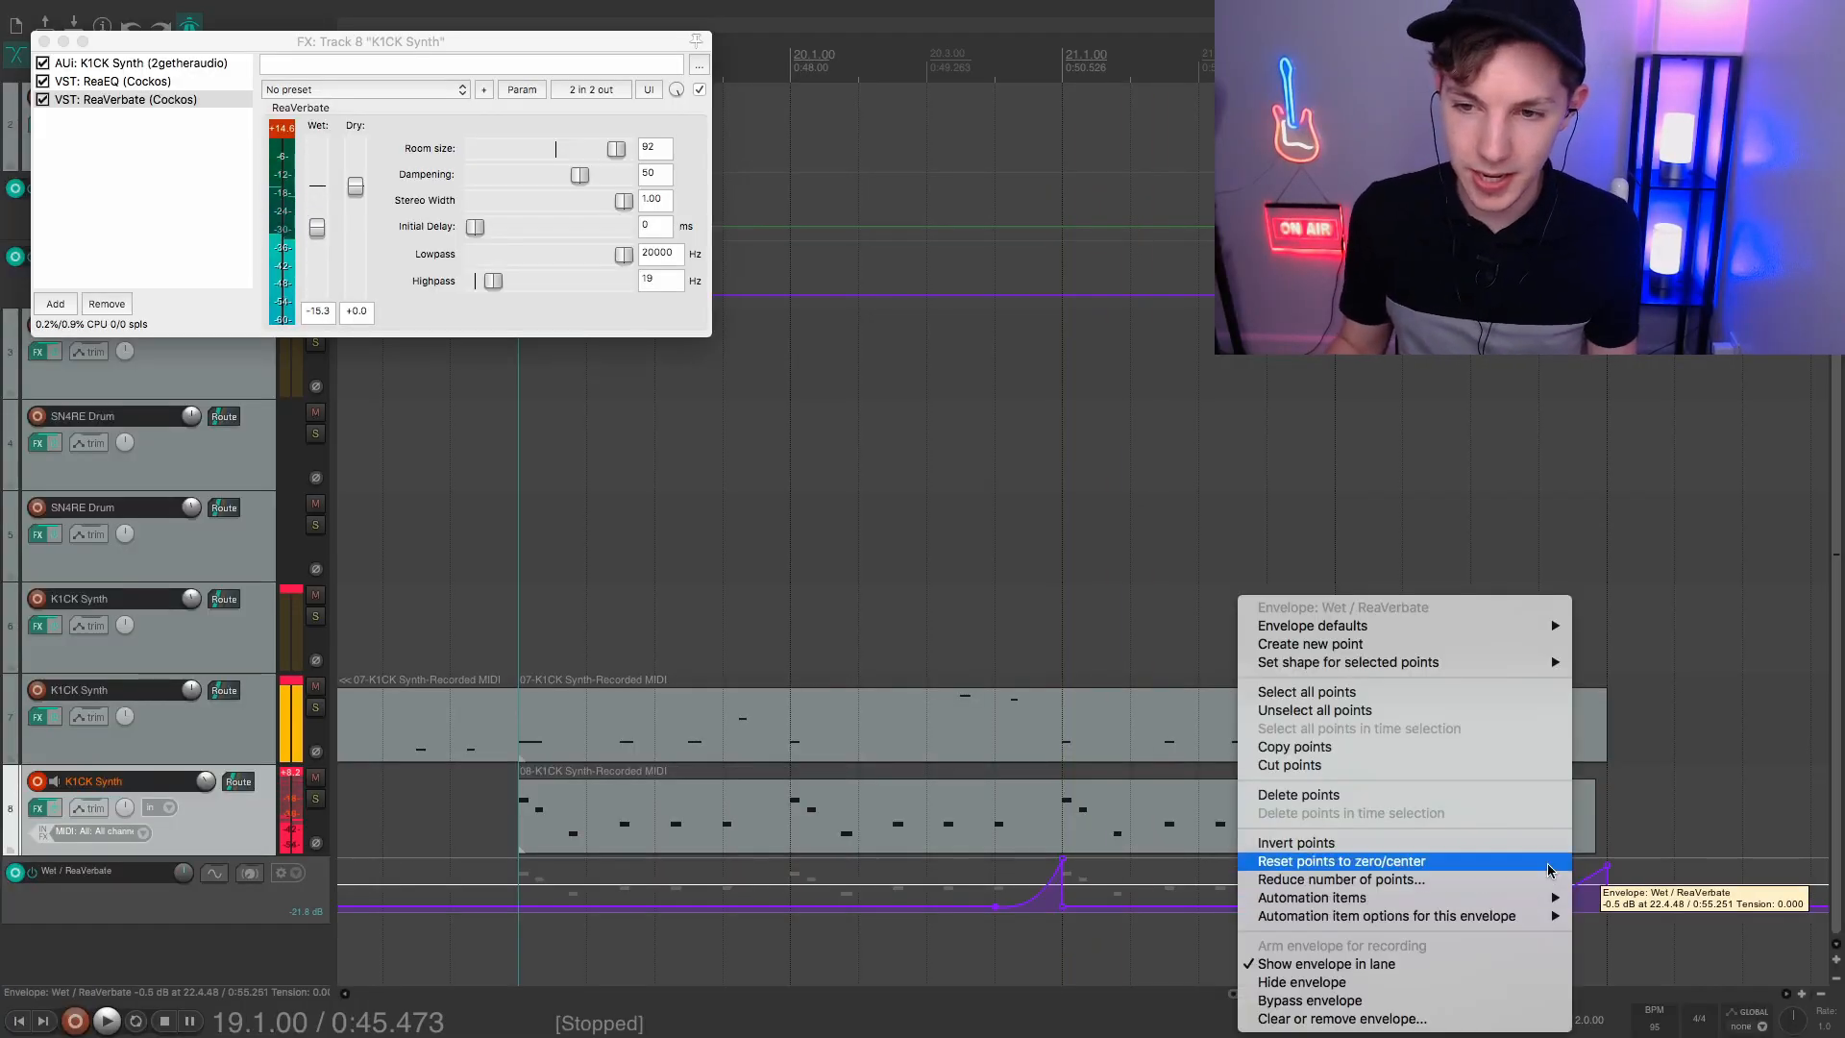
{"action": "mouse_move", "coordinate": [1459, 668]}
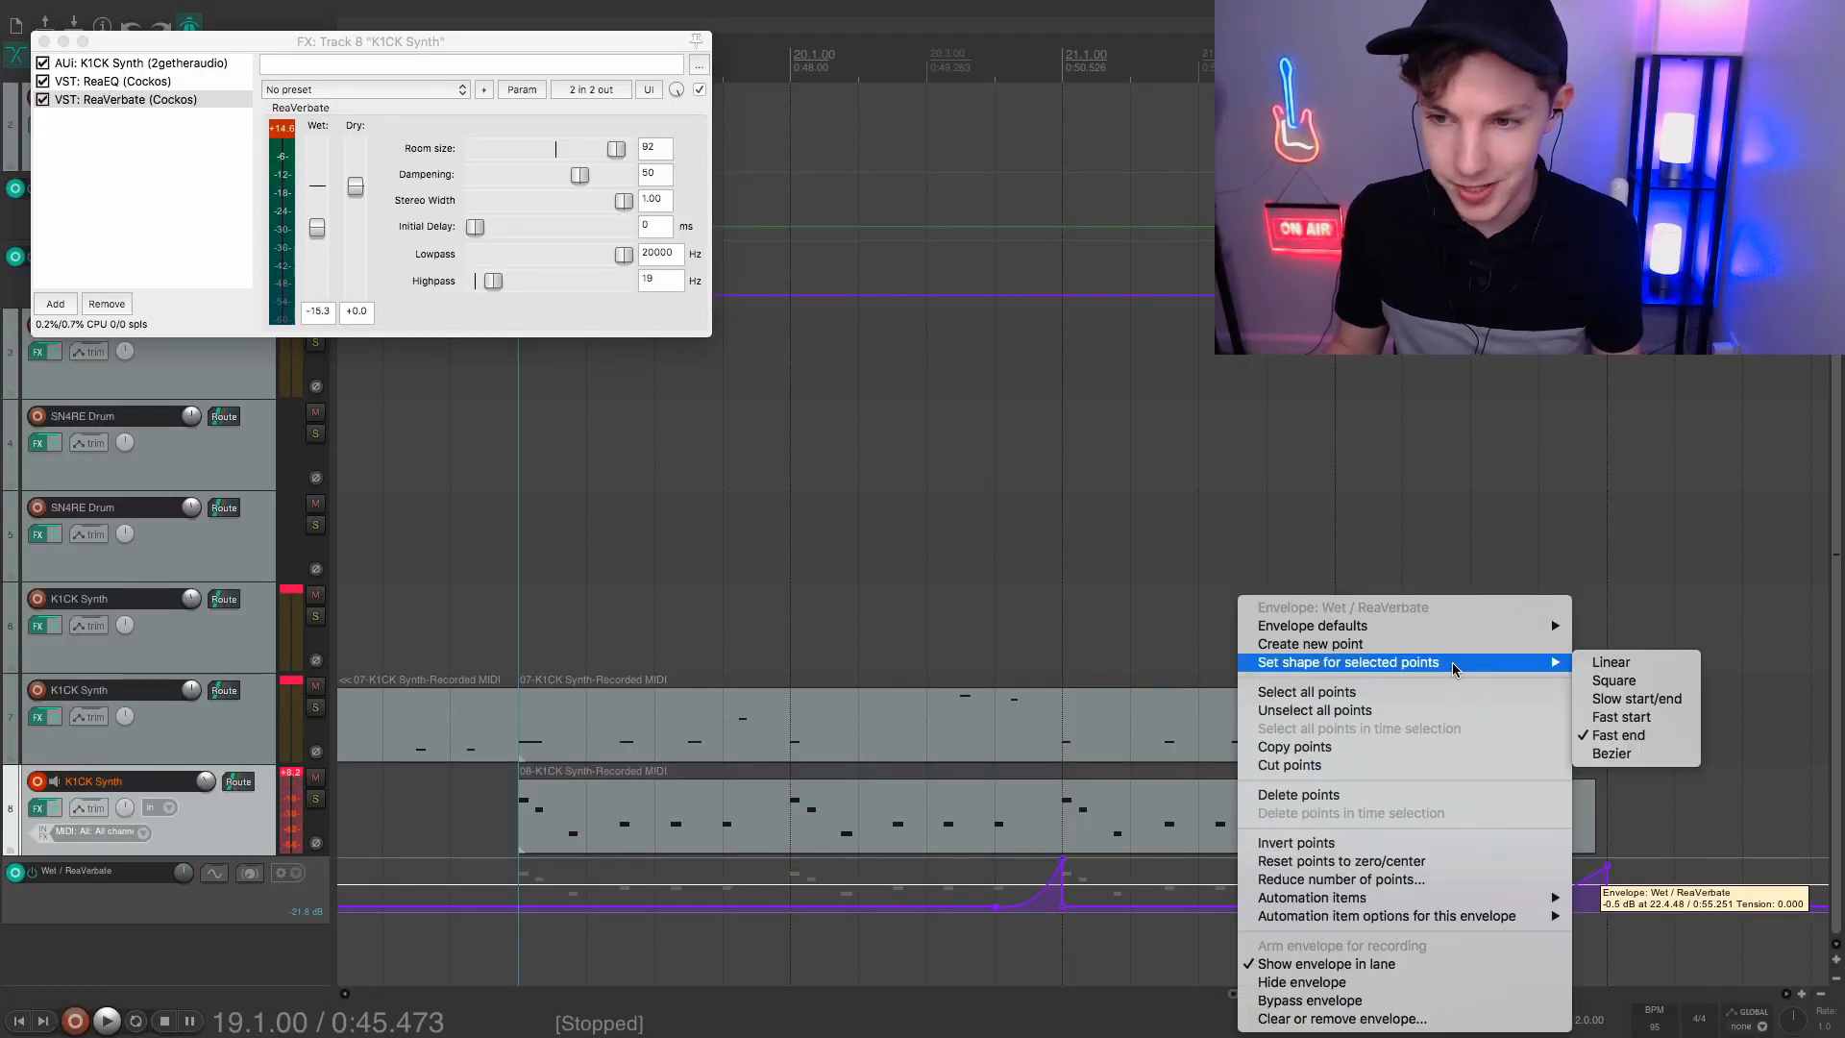
{"action": "left_click", "coordinate": [1634, 737]}
{"action": "right_click", "coordinate": [1582, 879]}
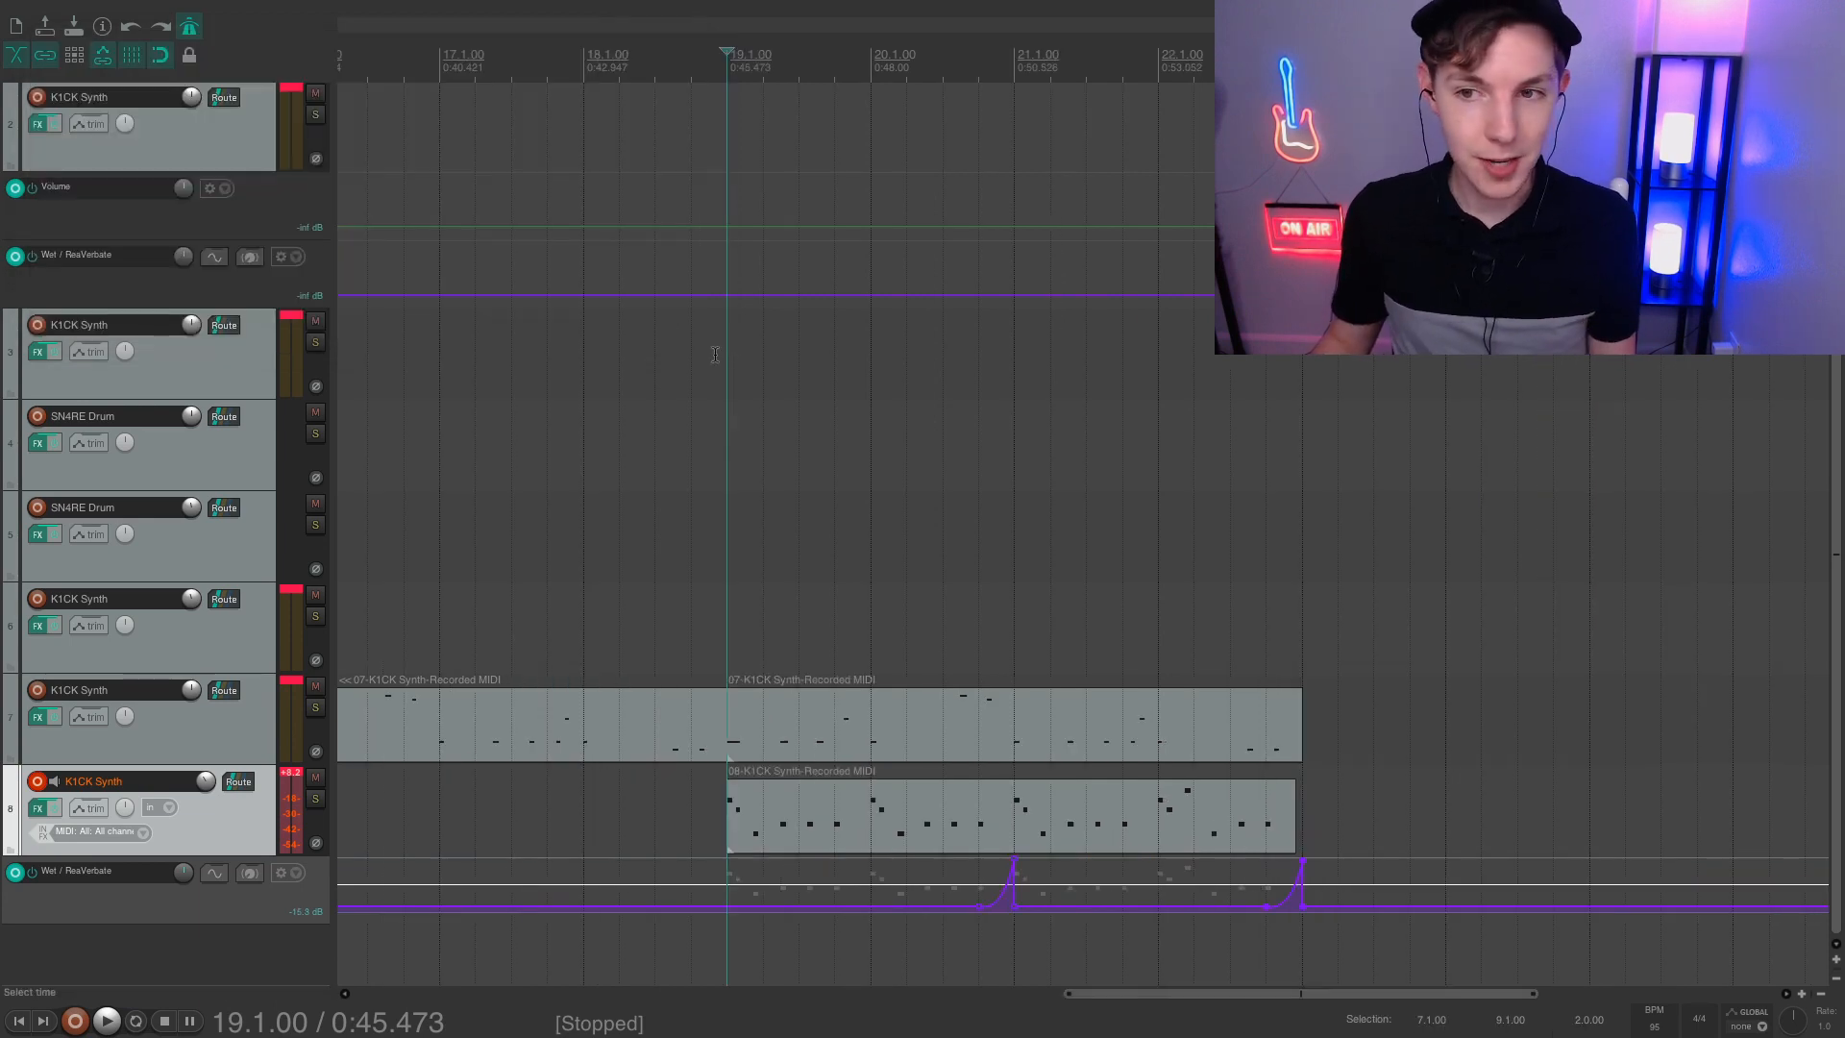
Review the whole arrangement and play back the sections starting at 15.1.00 and 7.1.00
{"action": "scroll", "coordinate": [715, 355], "scroll_direction": "left", "scroll_amount": 15}
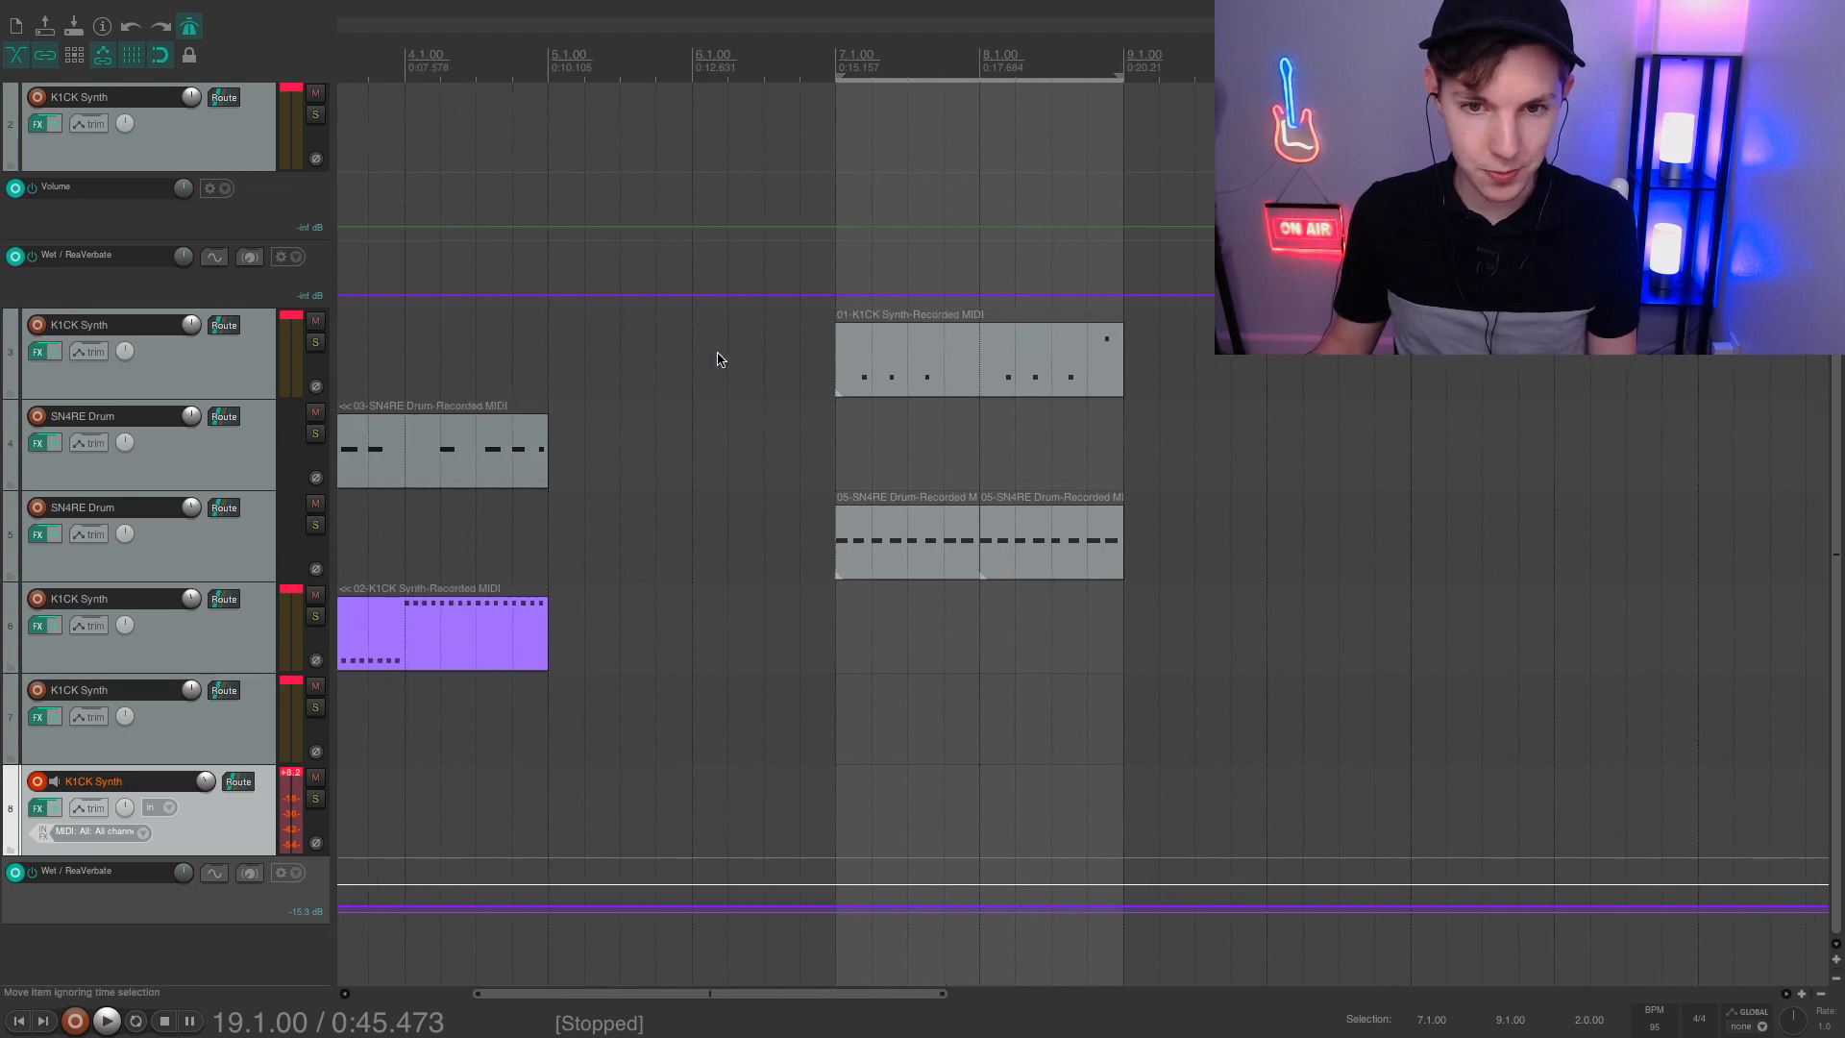
{"action": "scroll", "coordinate": [717, 359], "scroll_direction": "down", "scroll_amount": 6}
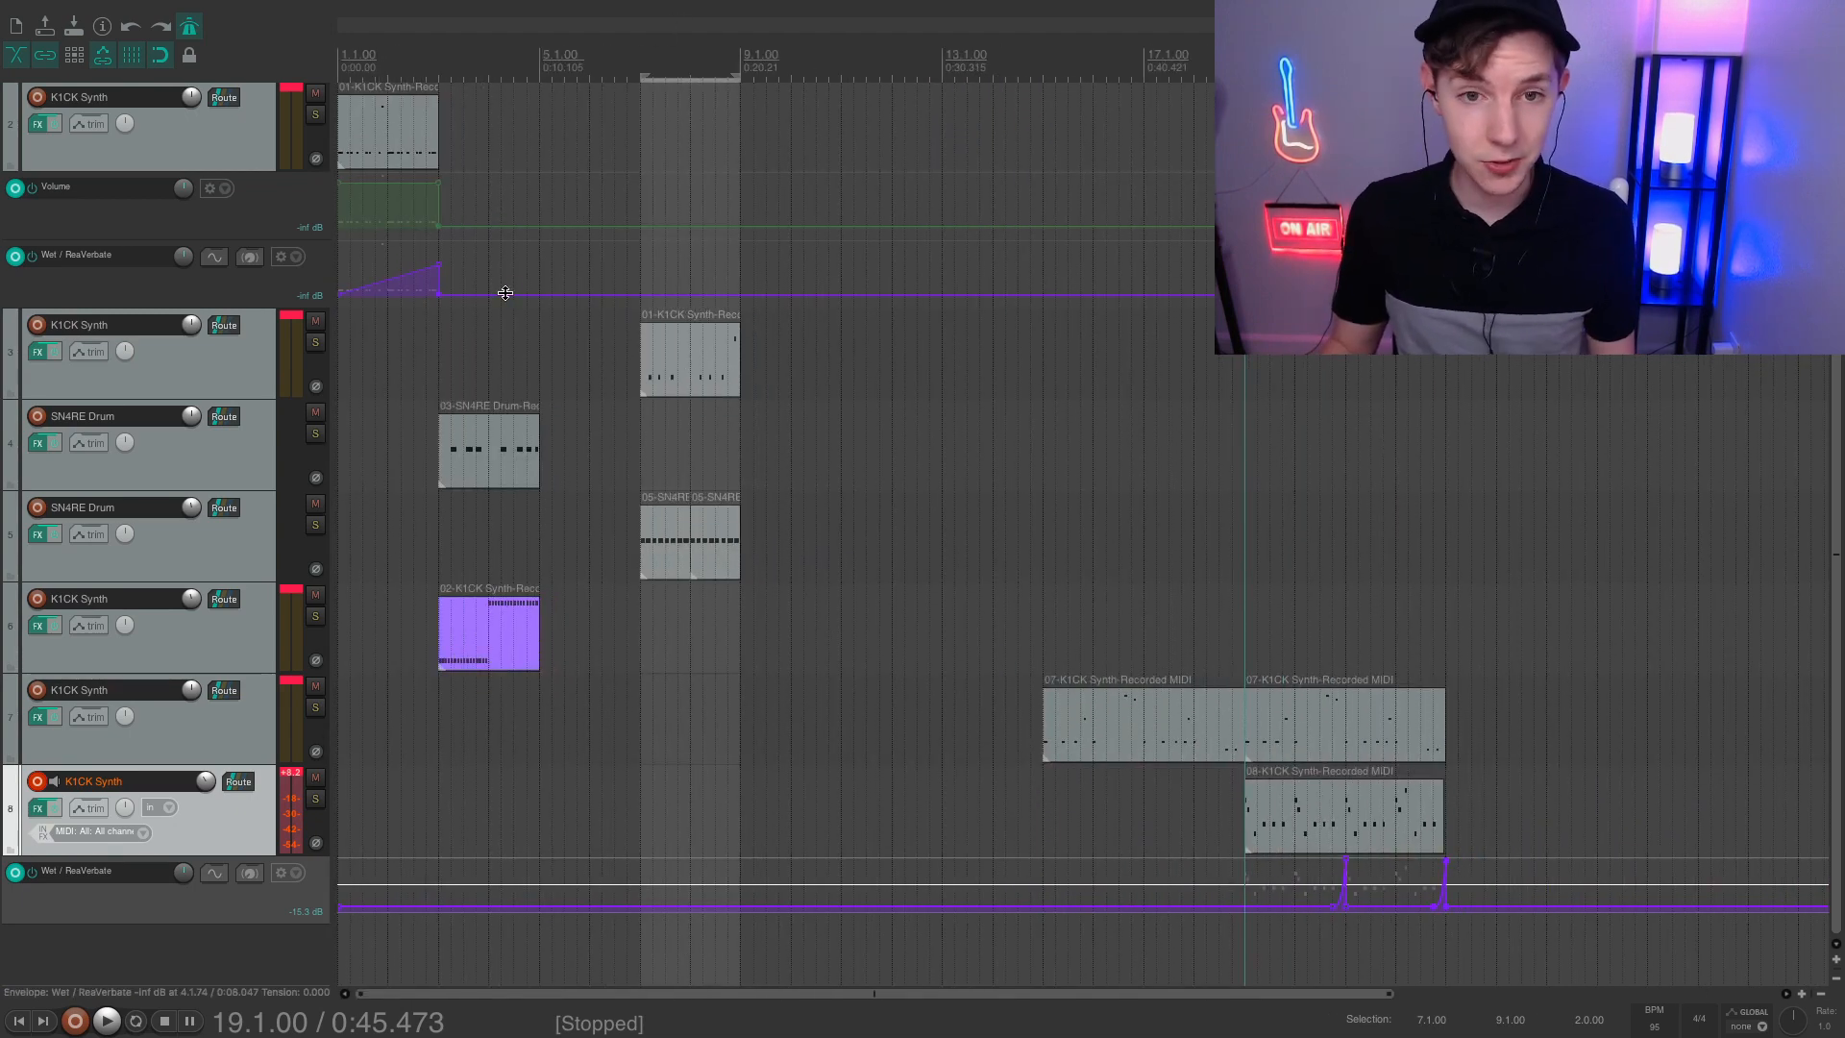
{"action": "key", "text": "space"}
{"action": "key", "text": "space"}
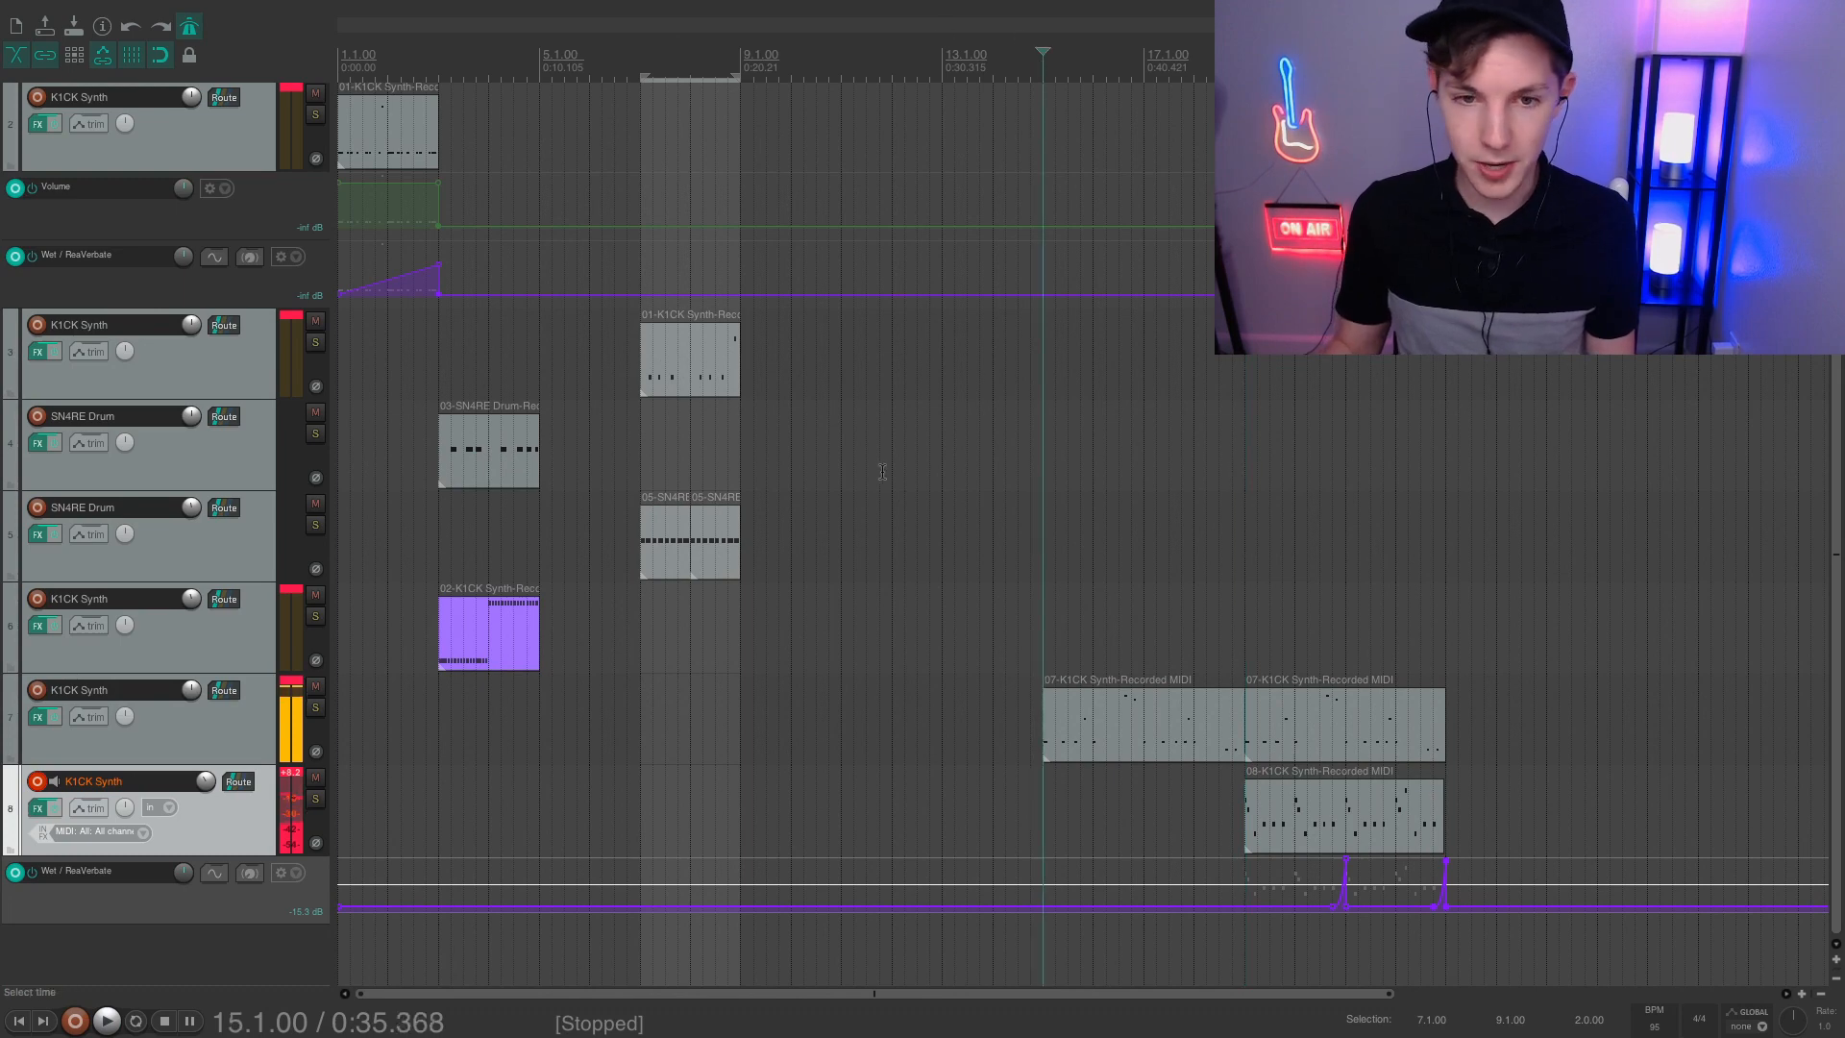
{"action": "key", "text": "space"}
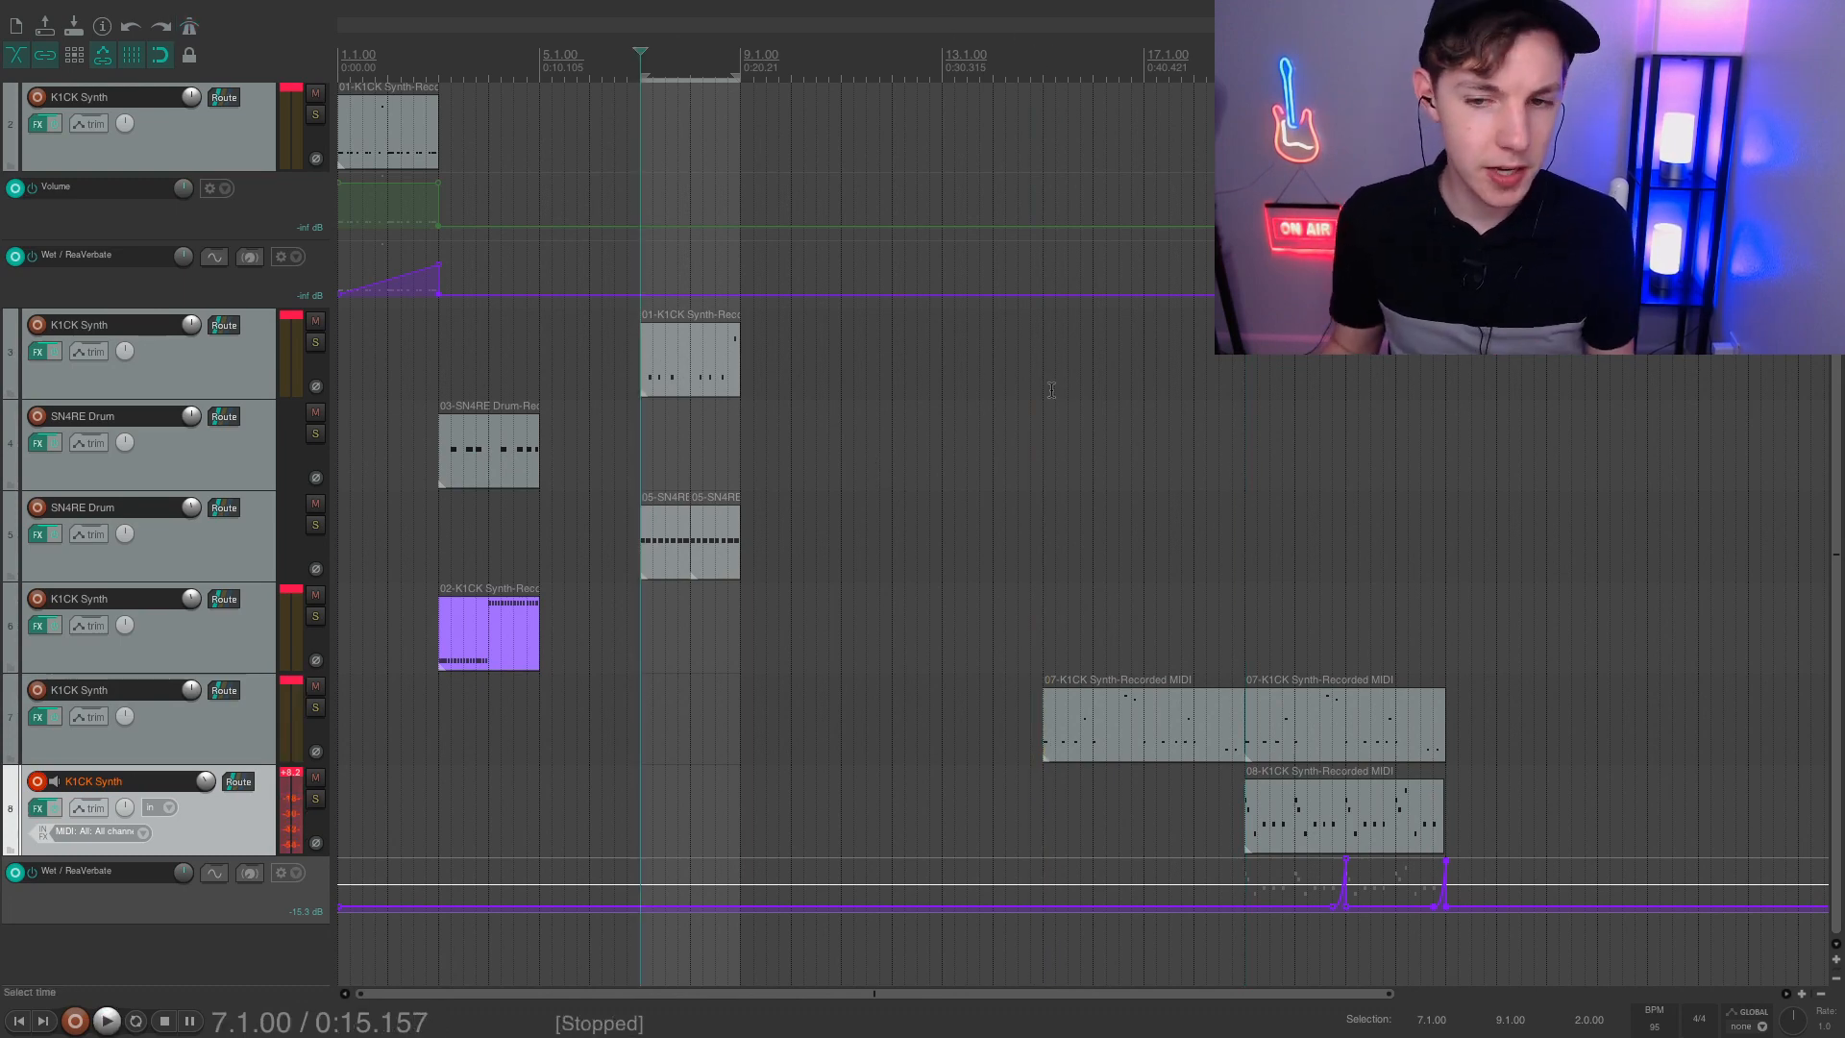
Duplicate K1CK Synth track 7, keeping only one of its MIDI items on the copy, placed at 23.1.00
{"action": "scroll", "coordinate": [1051, 389], "scroll_direction": "right", "scroll_amount": 5}
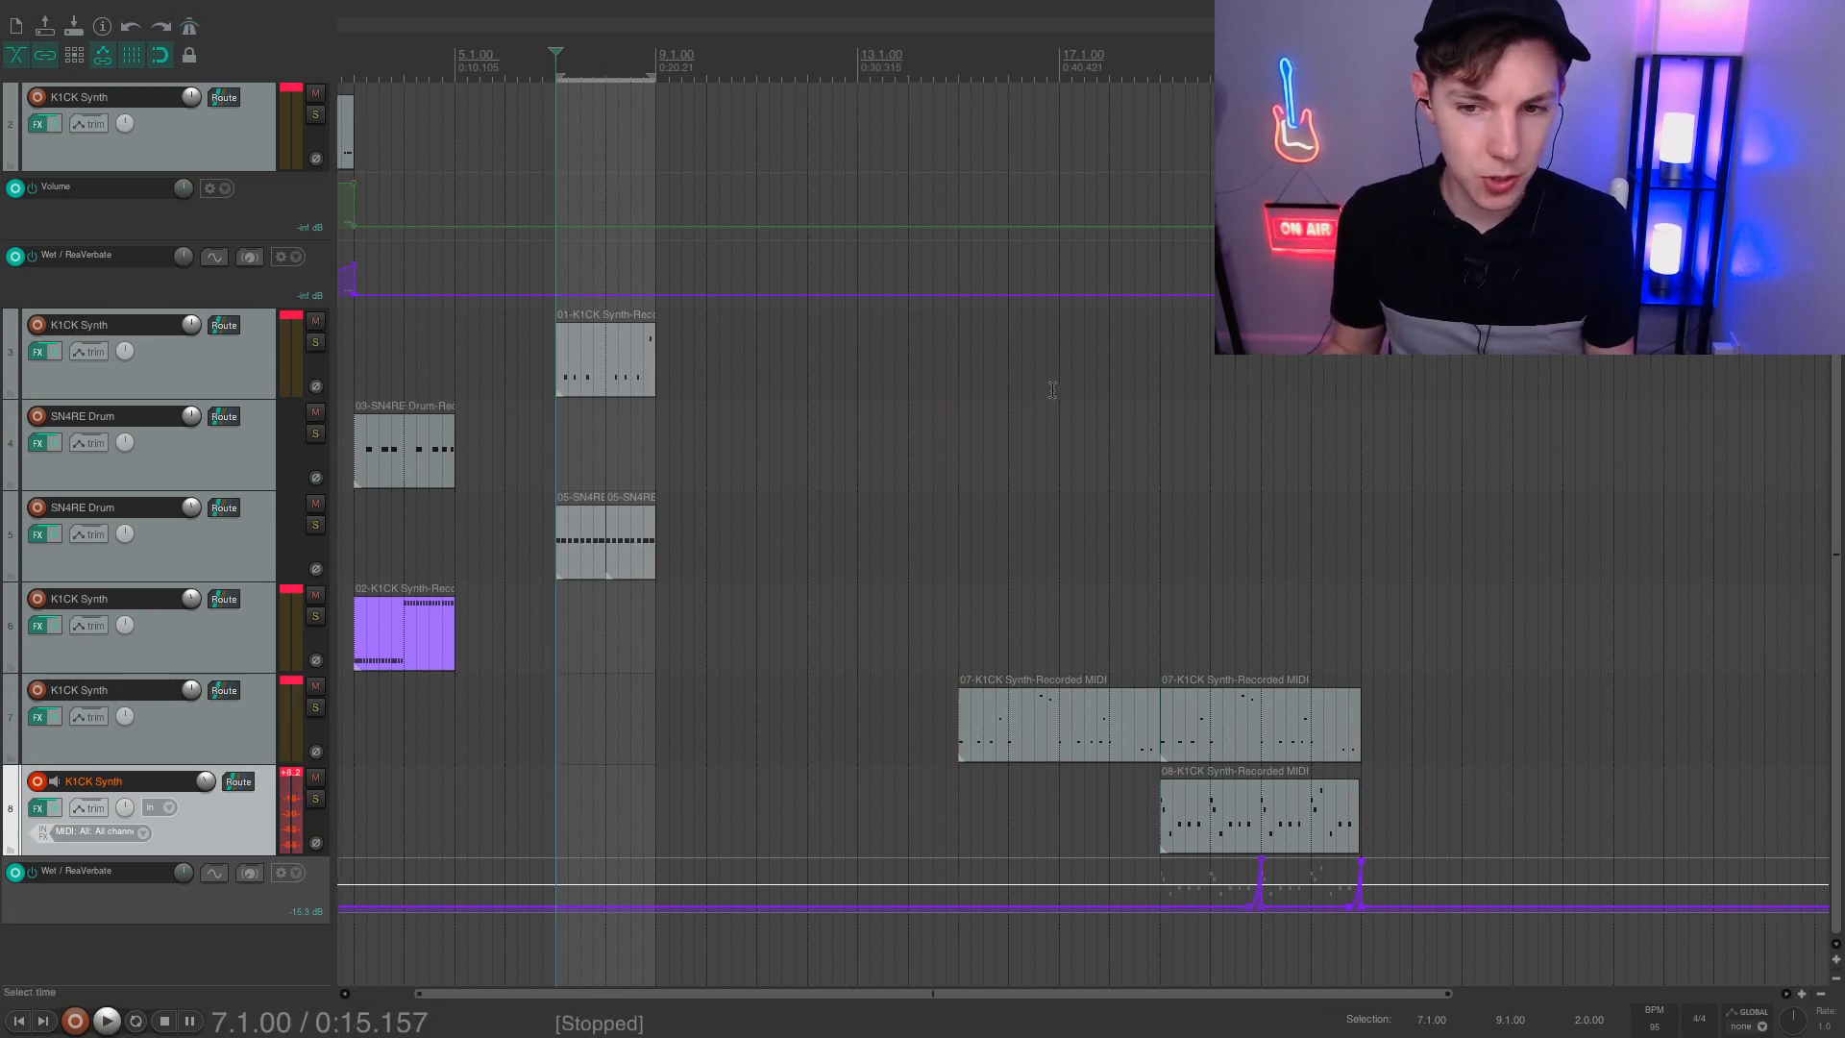
{"action": "right_click", "coordinate": [244, 729]}
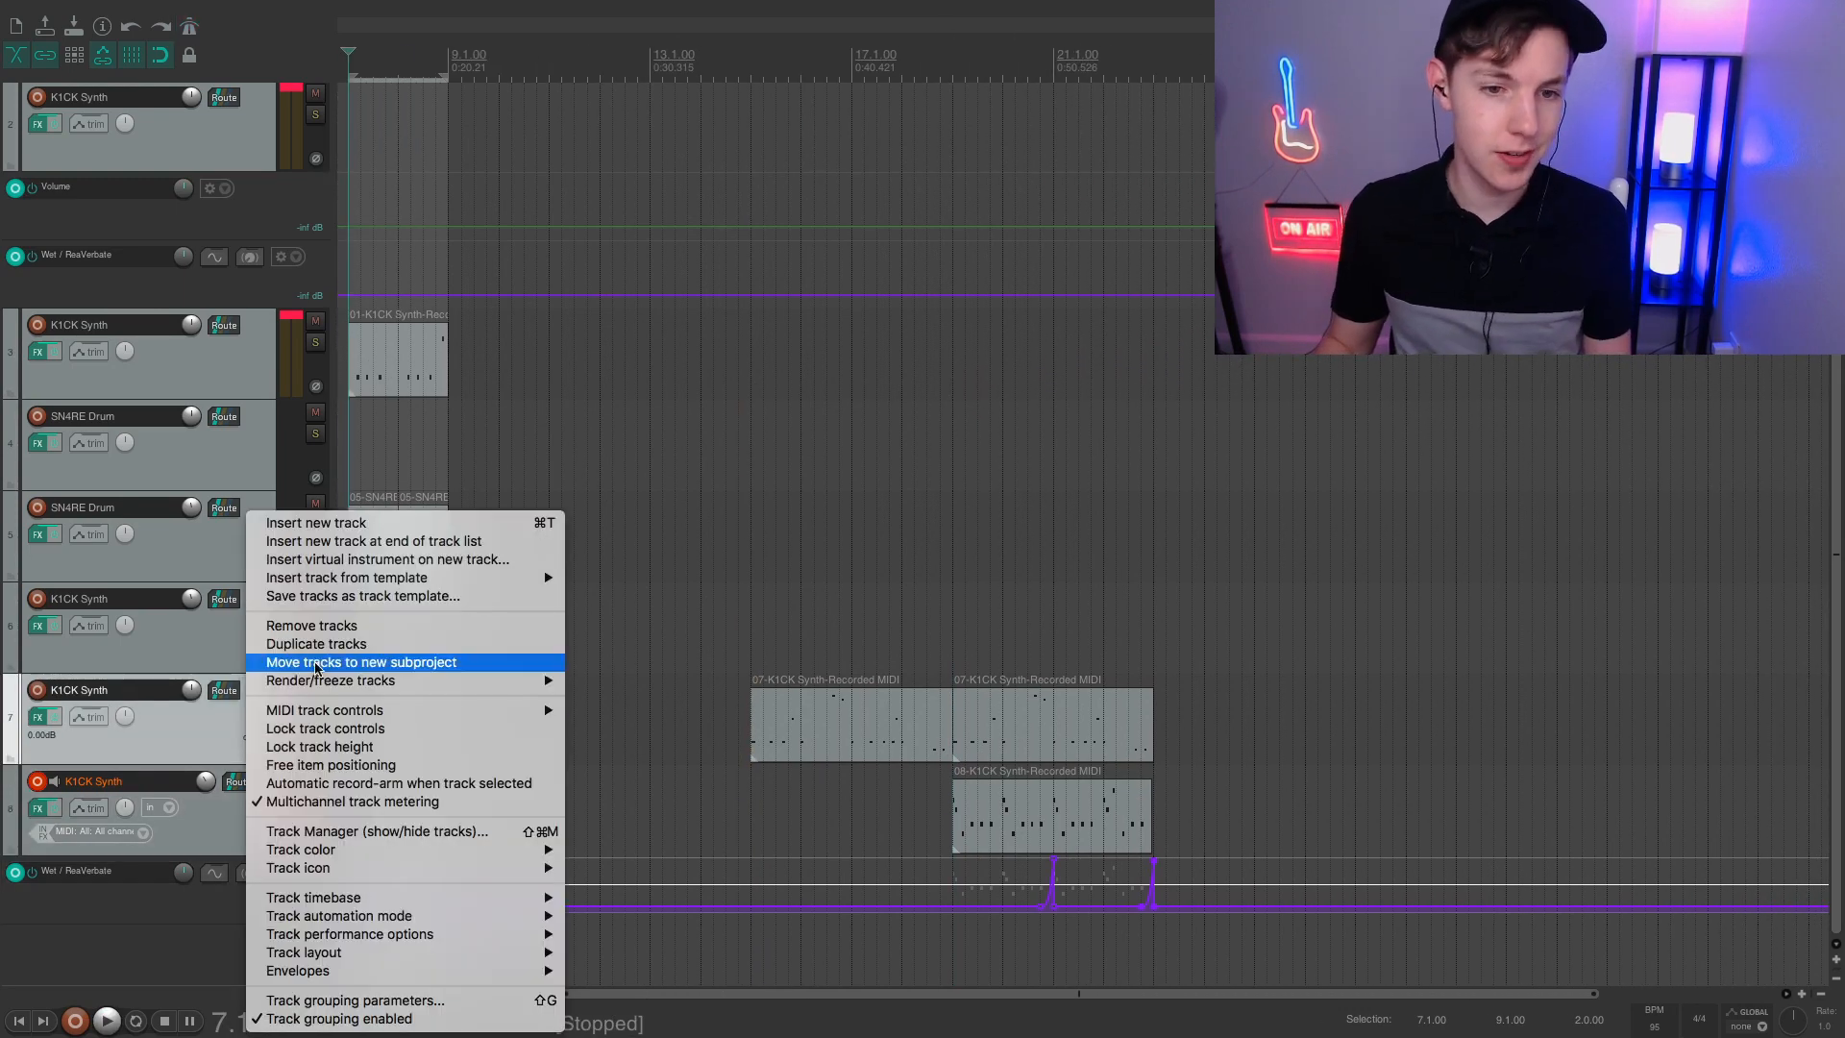
{"action": "left_click", "coordinate": [192, 712]}
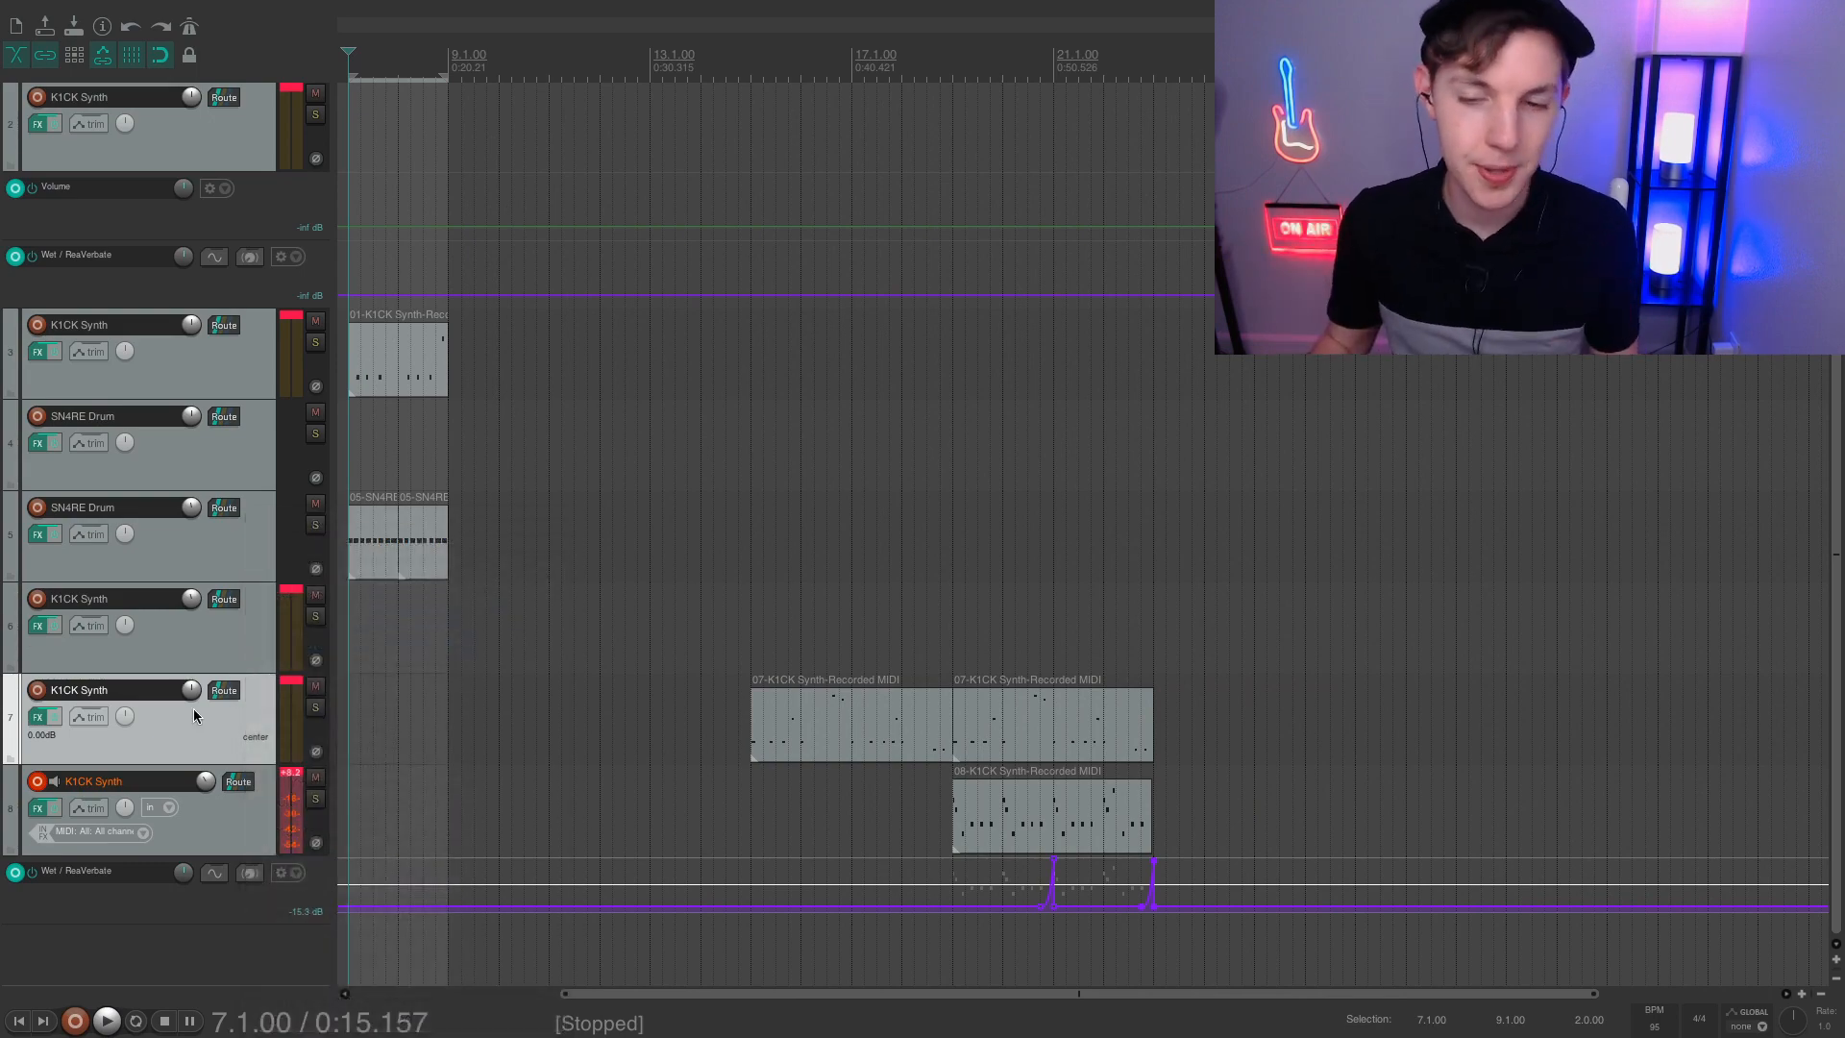
{"action": "key", "text": "ctrl+shift+d"}
{"action": "left_click_drag", "start_coordinate": [1030, 719], "coordinate": [1269, 731]}
{"action": "left_click", "coordinate": [914, 733]}
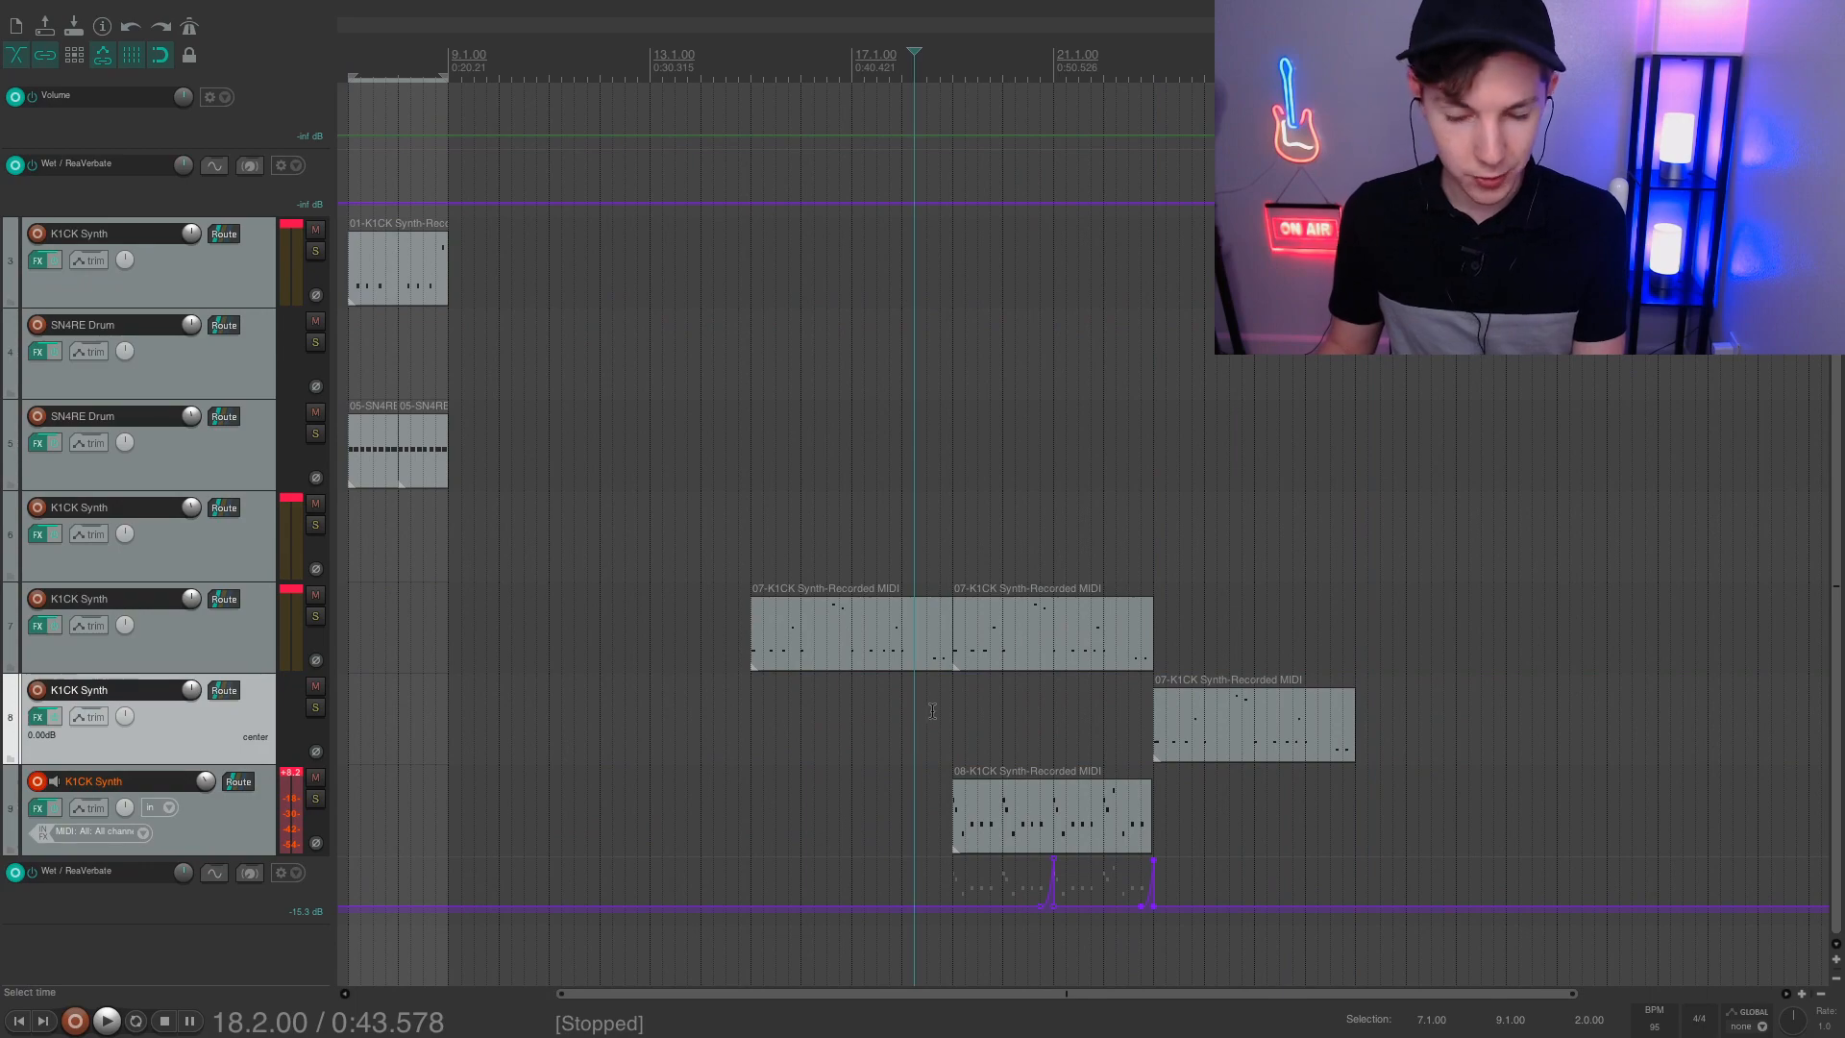
{"action": "scroll", "coordinate": [933, 711], "scroll_direction": "right", "scroll_amount": 3}
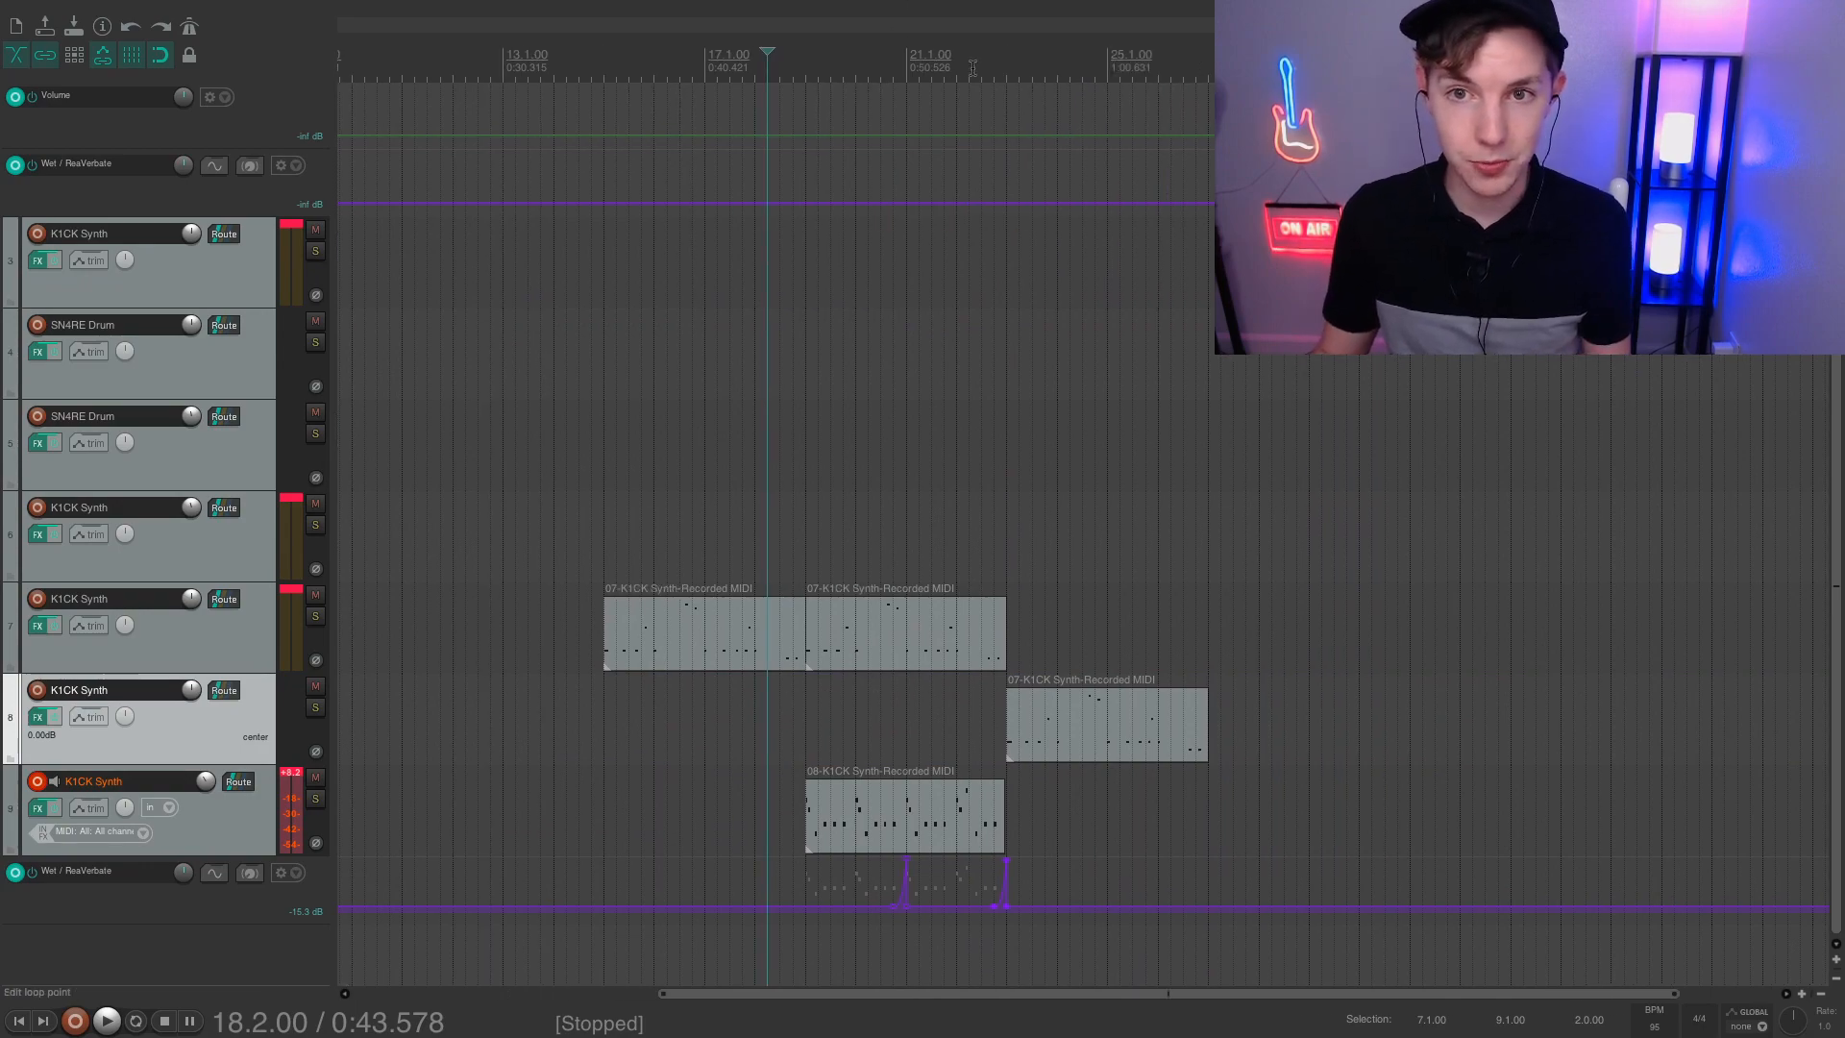
{"action": "right_click", "coordinate": [165, 918]}
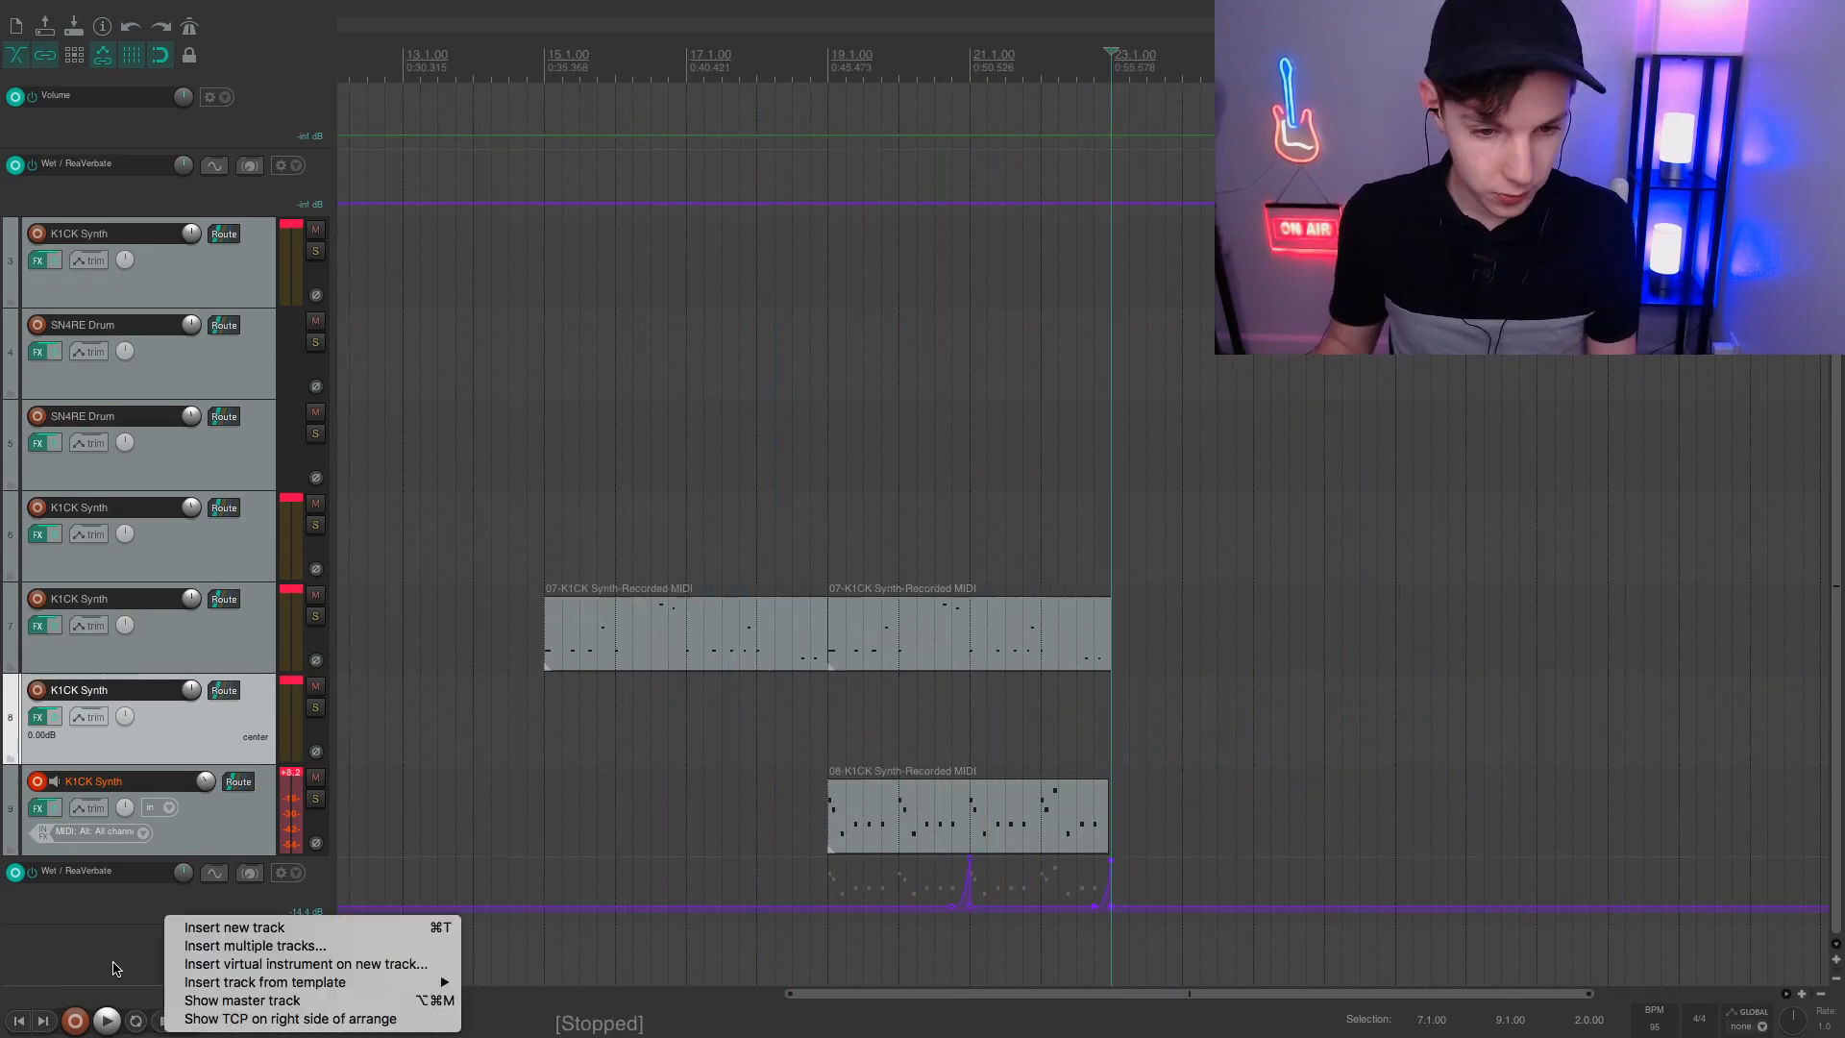
{"action": "left_click", "coordinate": [273, 964]}
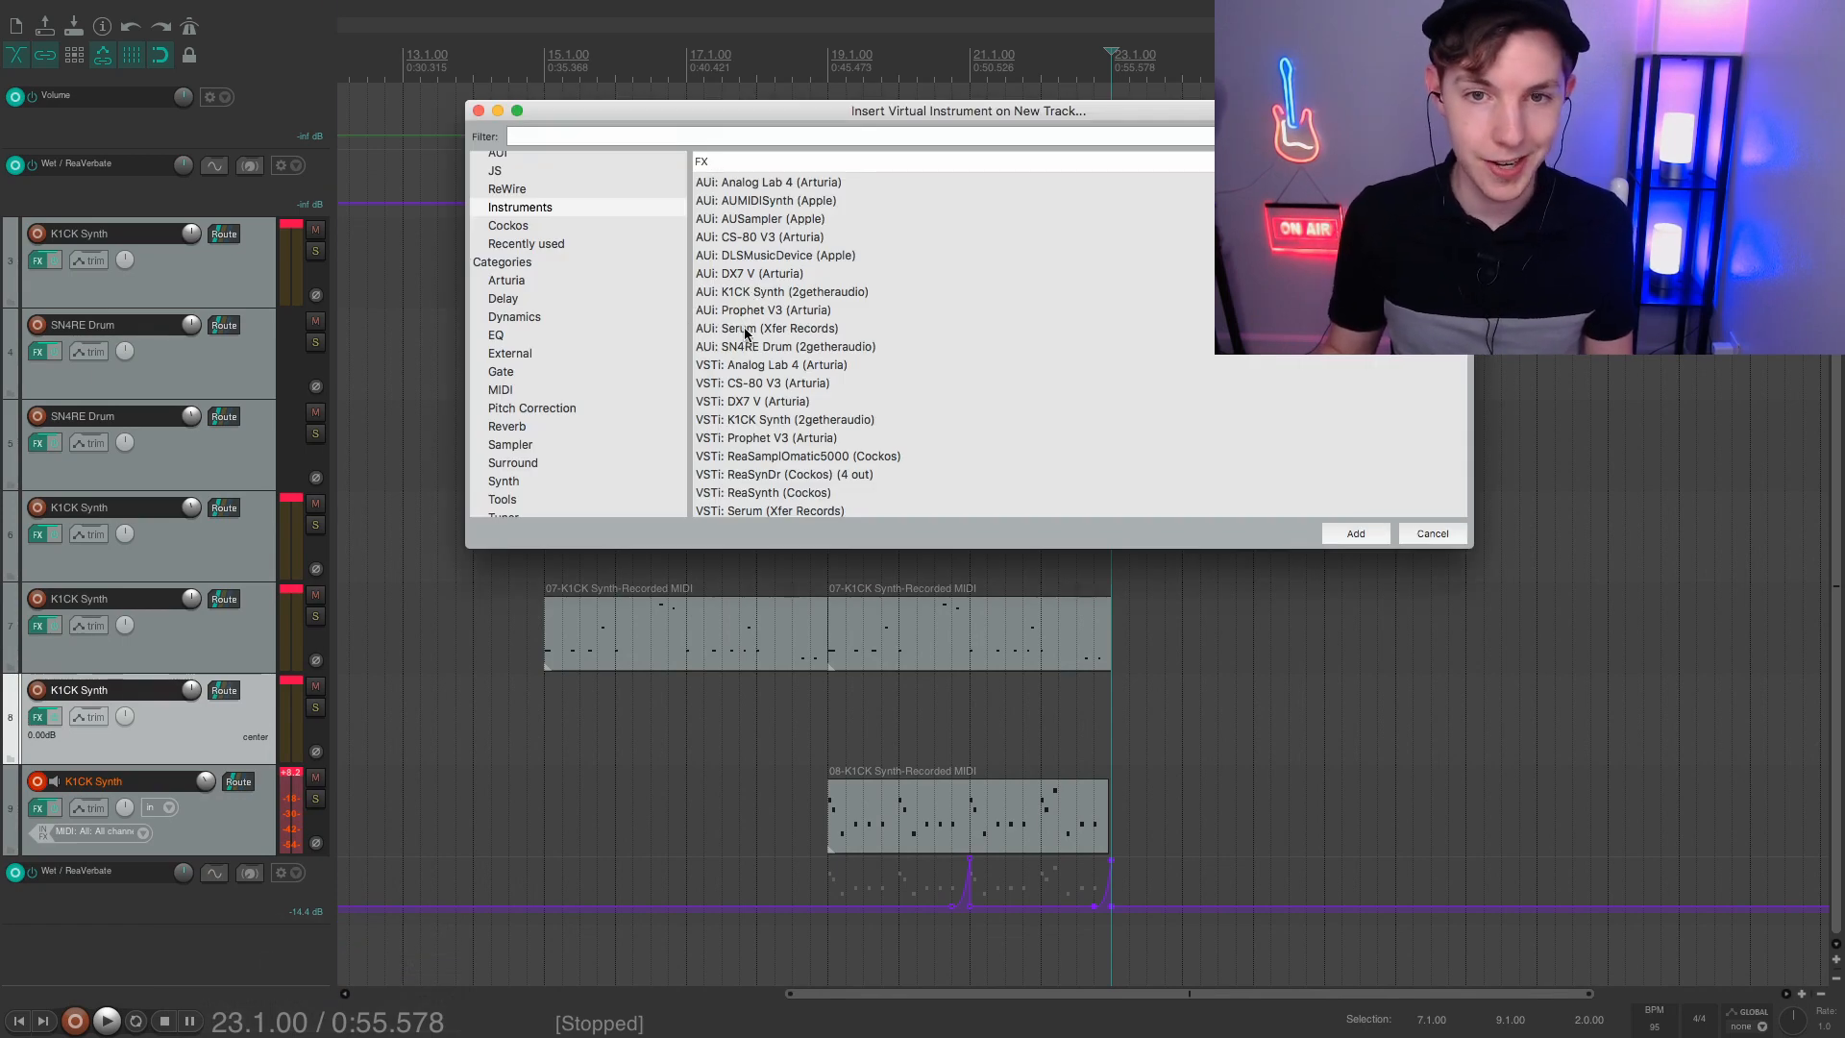
{"action": "key", "text": "Escape"}
Place the edit cursor at 7.1.00 and set the time selection from 7.1.00 to 7.2.00
{"action": "scroll", "coordinate": [555, 394], "scroll_direction": "left", "scroll_amount": 10}
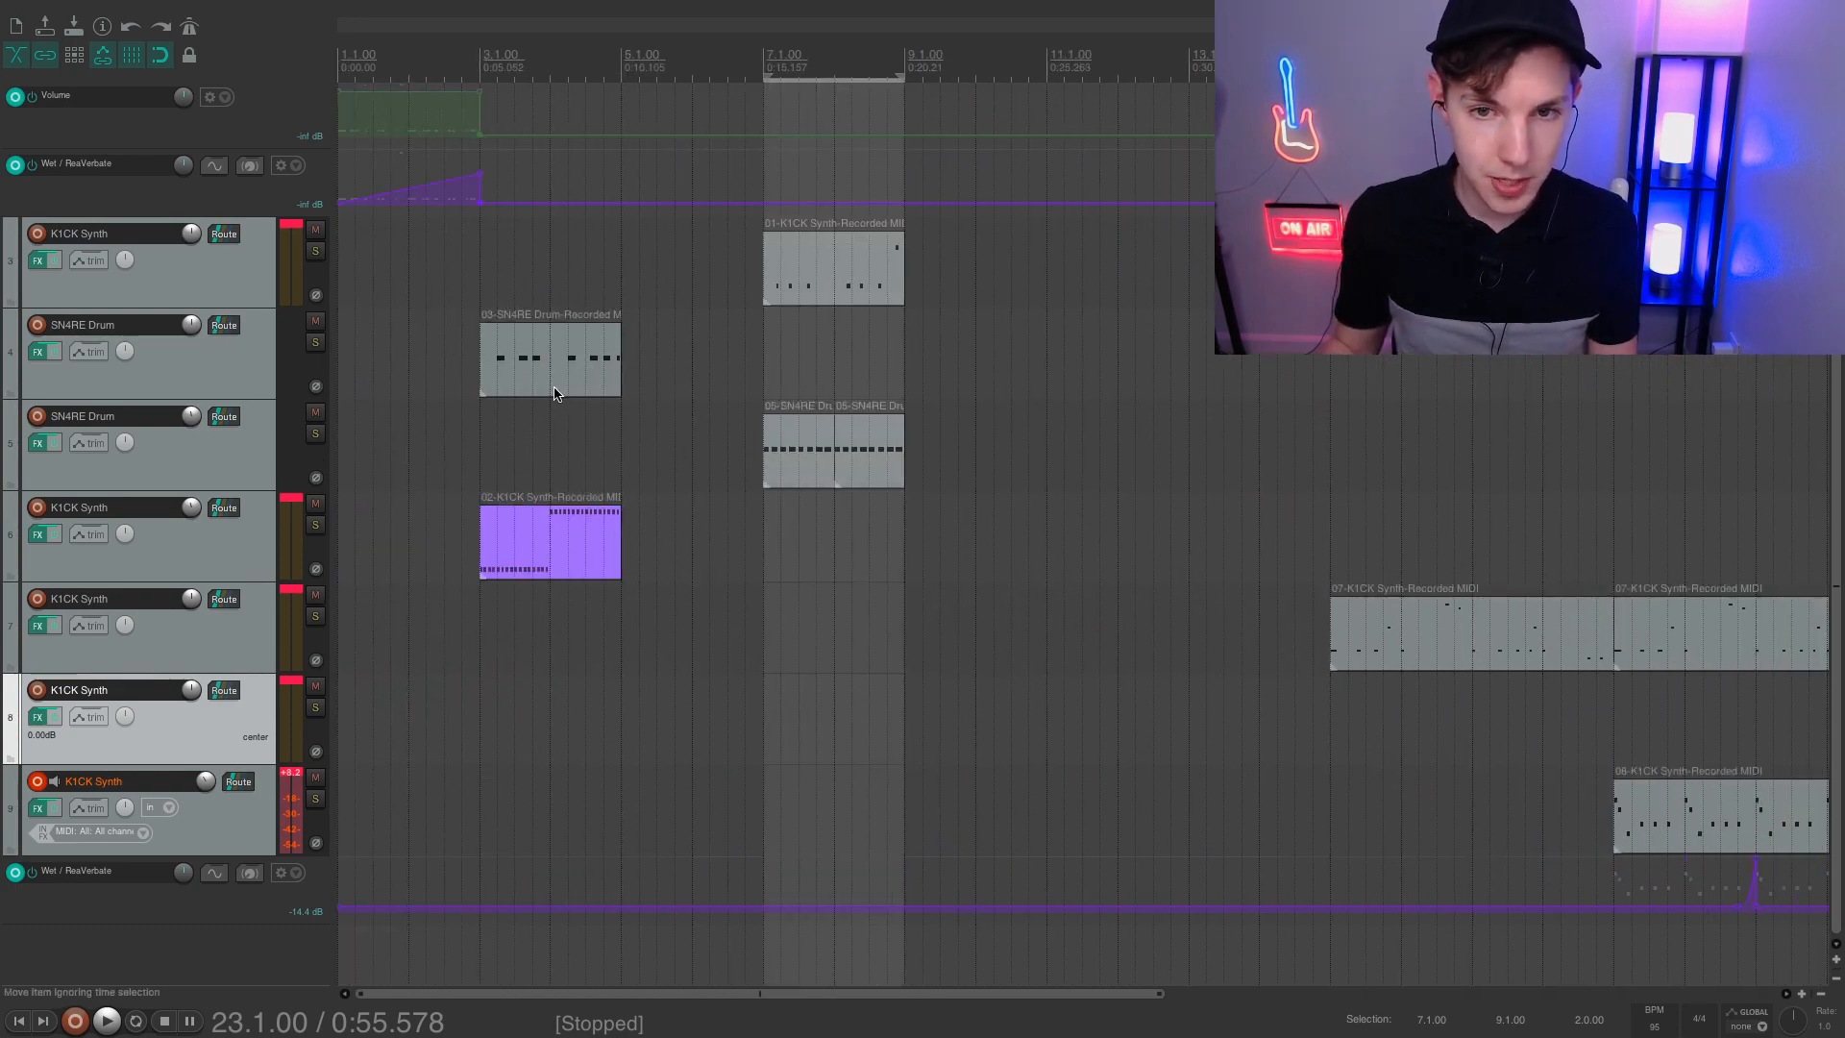
{"action": "left_click", "coordinate": [754, 77]}
{"action": "scroll", "coordinate": [750, 106], "scroll_direction": "up", "scroll_amount": 5}
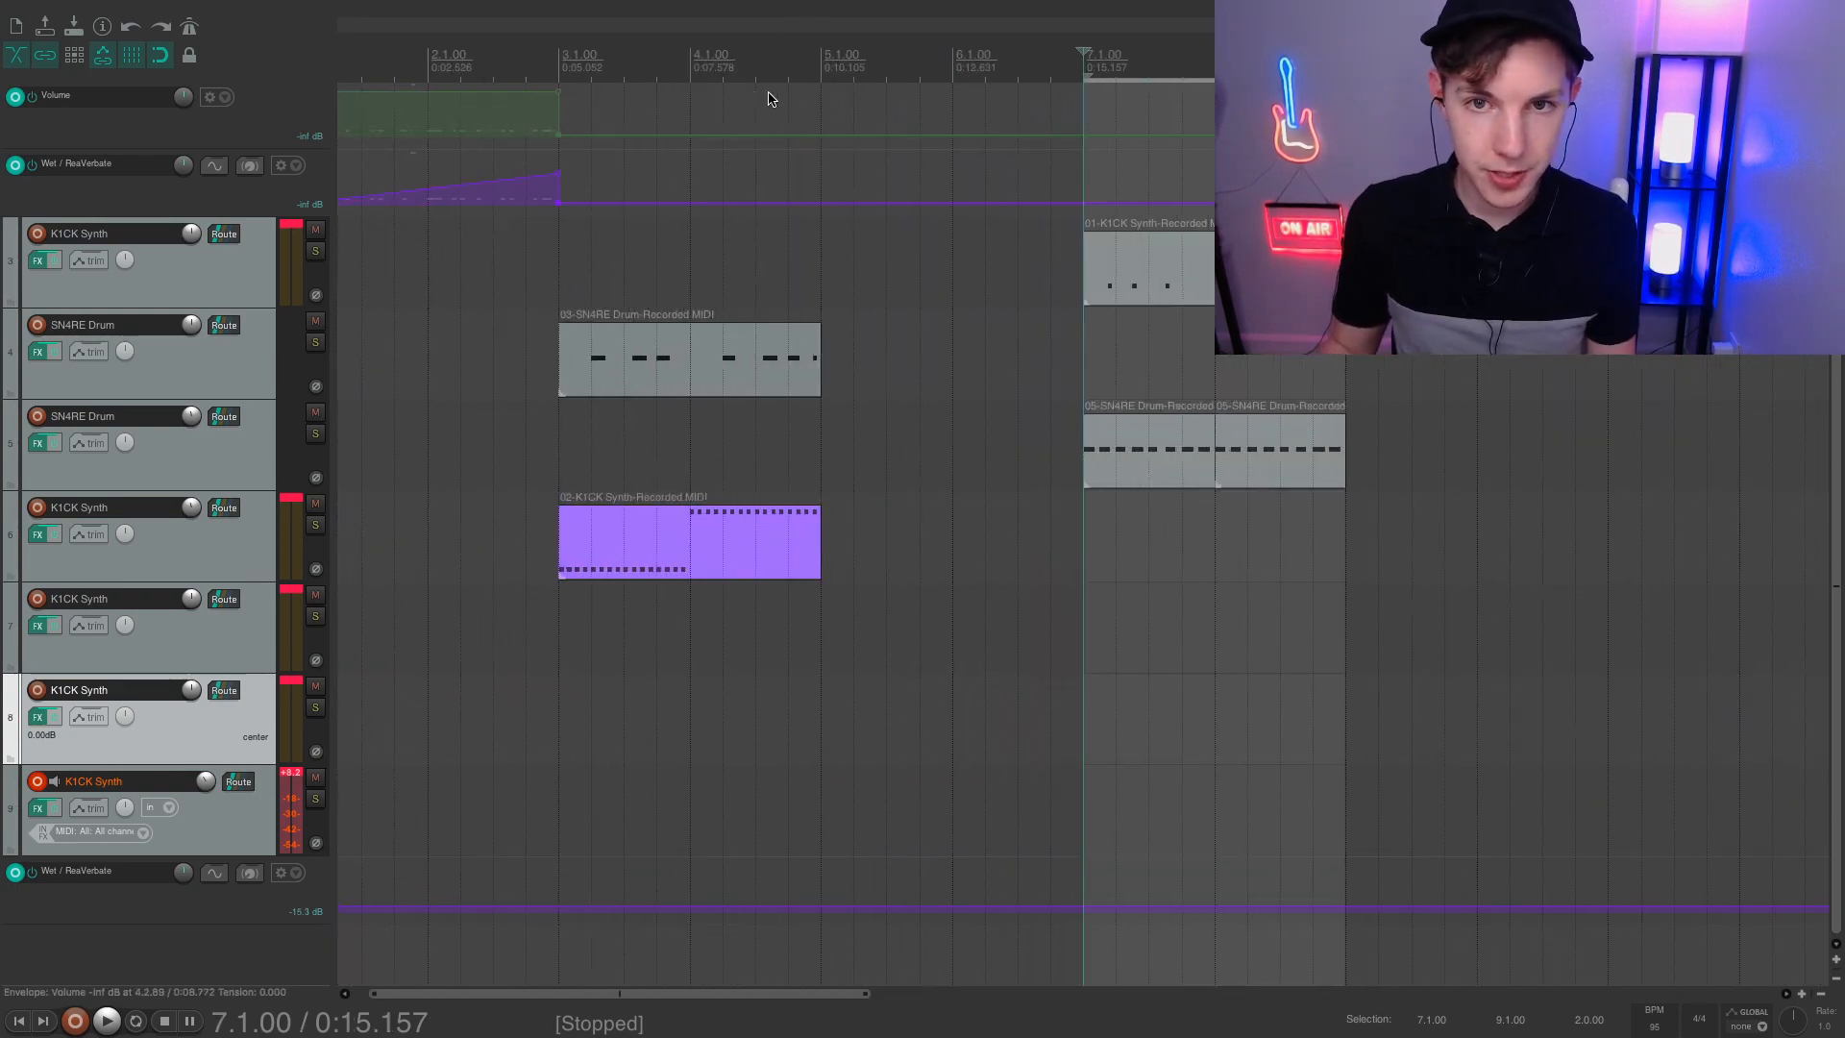
{"action": "left_click_drag", "start_coordinate": [1090, 52], "coordinate": [1121, 65]}
{"action": "scroll", "coordinate": [1112, 136], "scroll_direction": "up", "scroll_amount": 2}
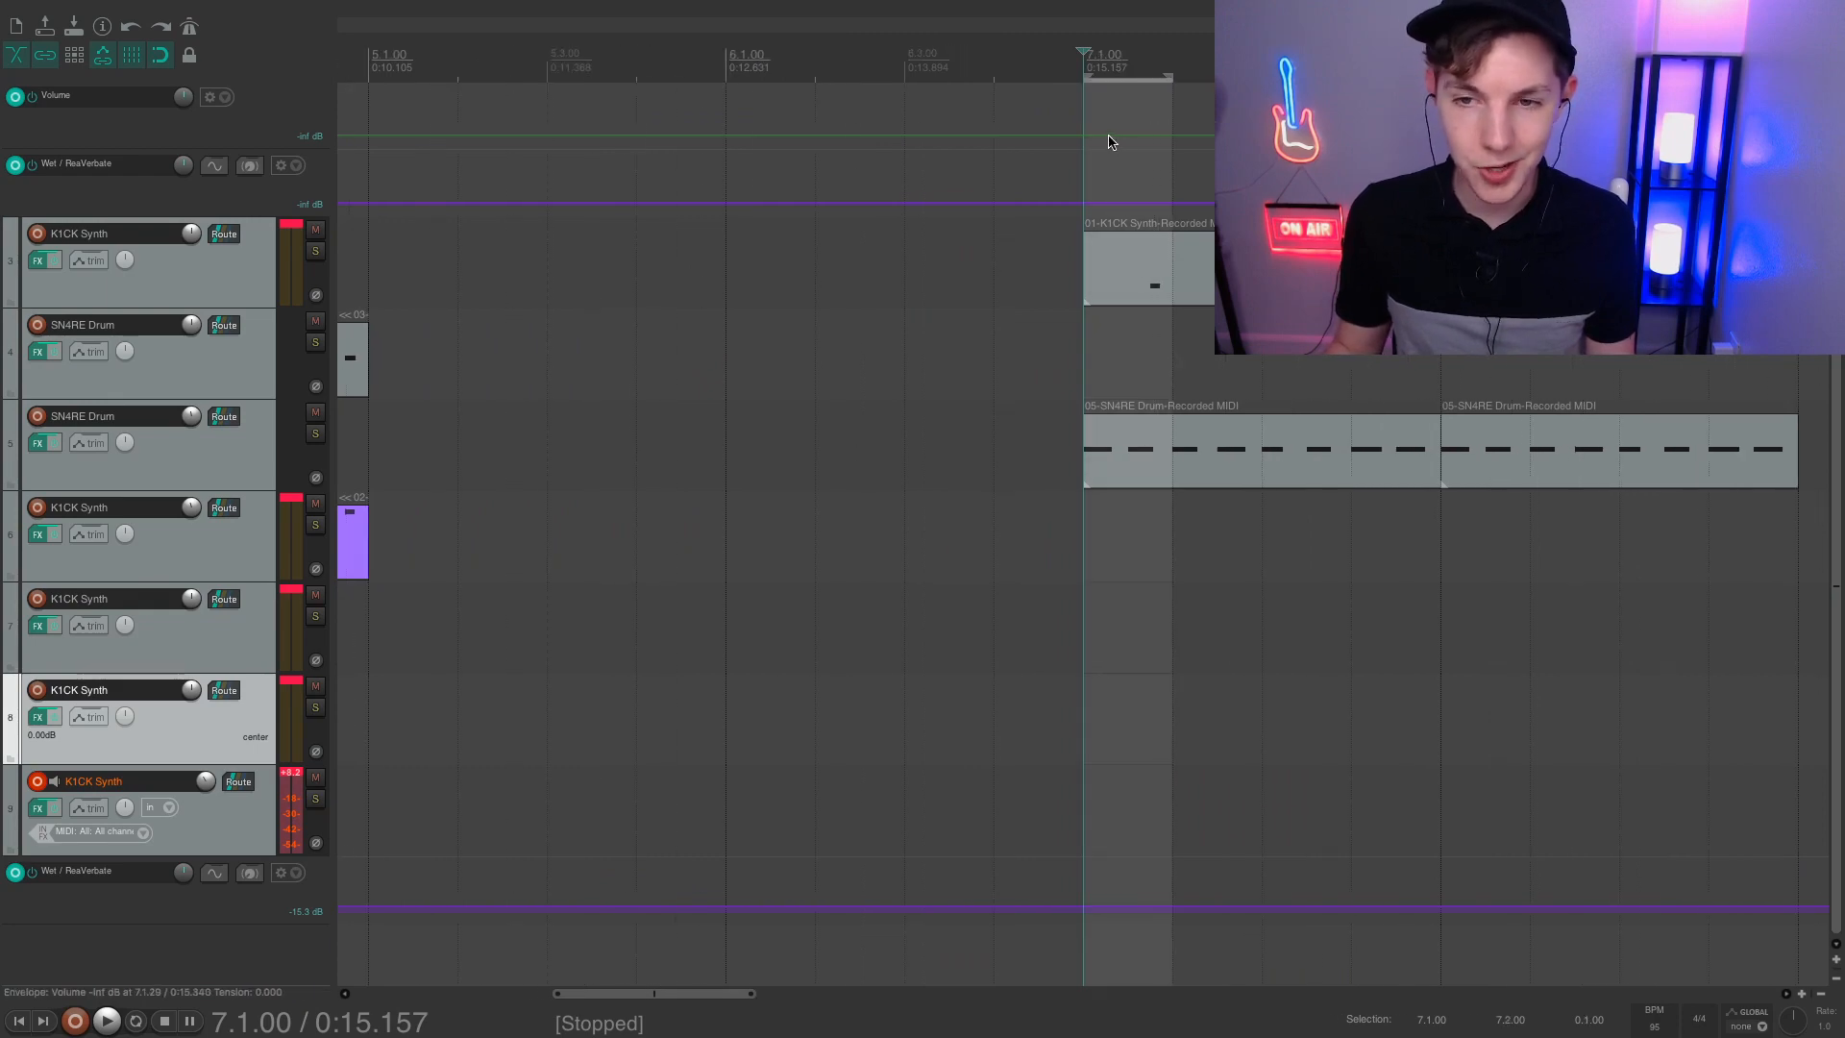
{"action": "scroll", "coordinate": [642, 276], "scroll_direction": "down", "scroll_amount": 1}
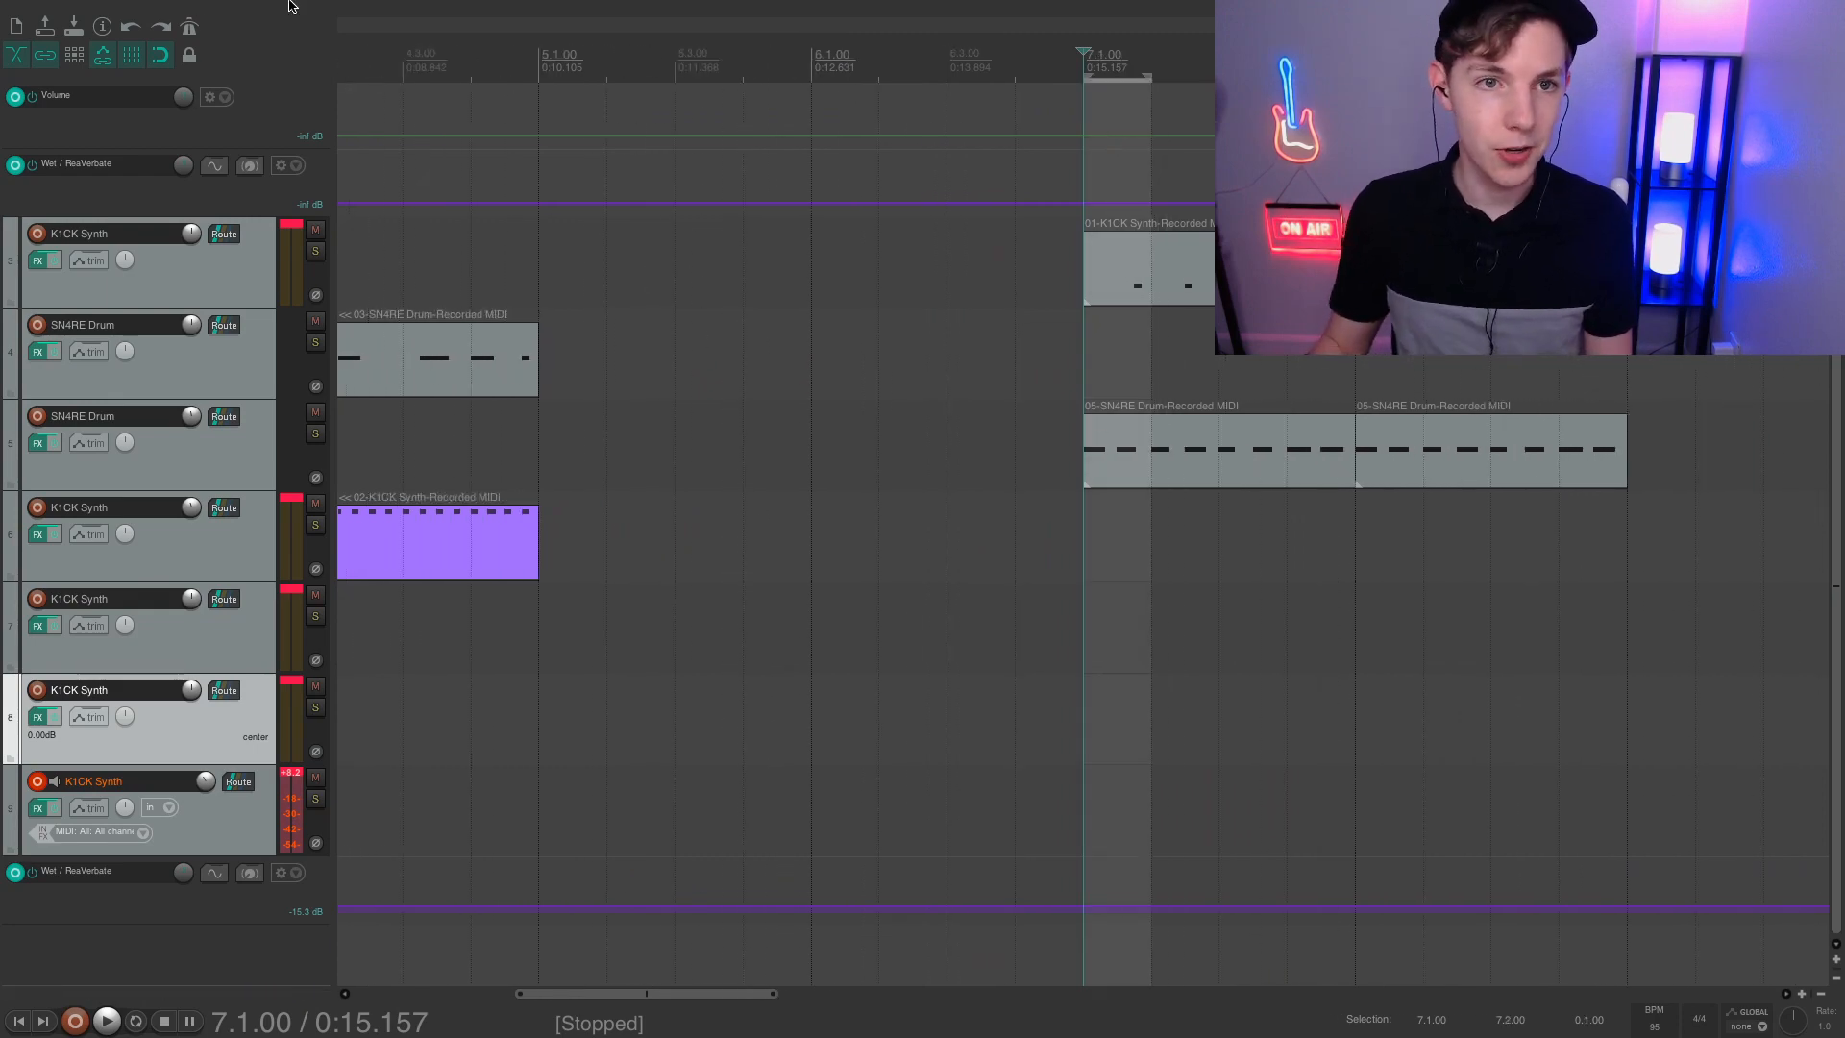
Render the master mix as a WAV file named SNARE into the project's 0010 kicks folder
{"action": "mouse_move", "coordinate": [291, 6]}
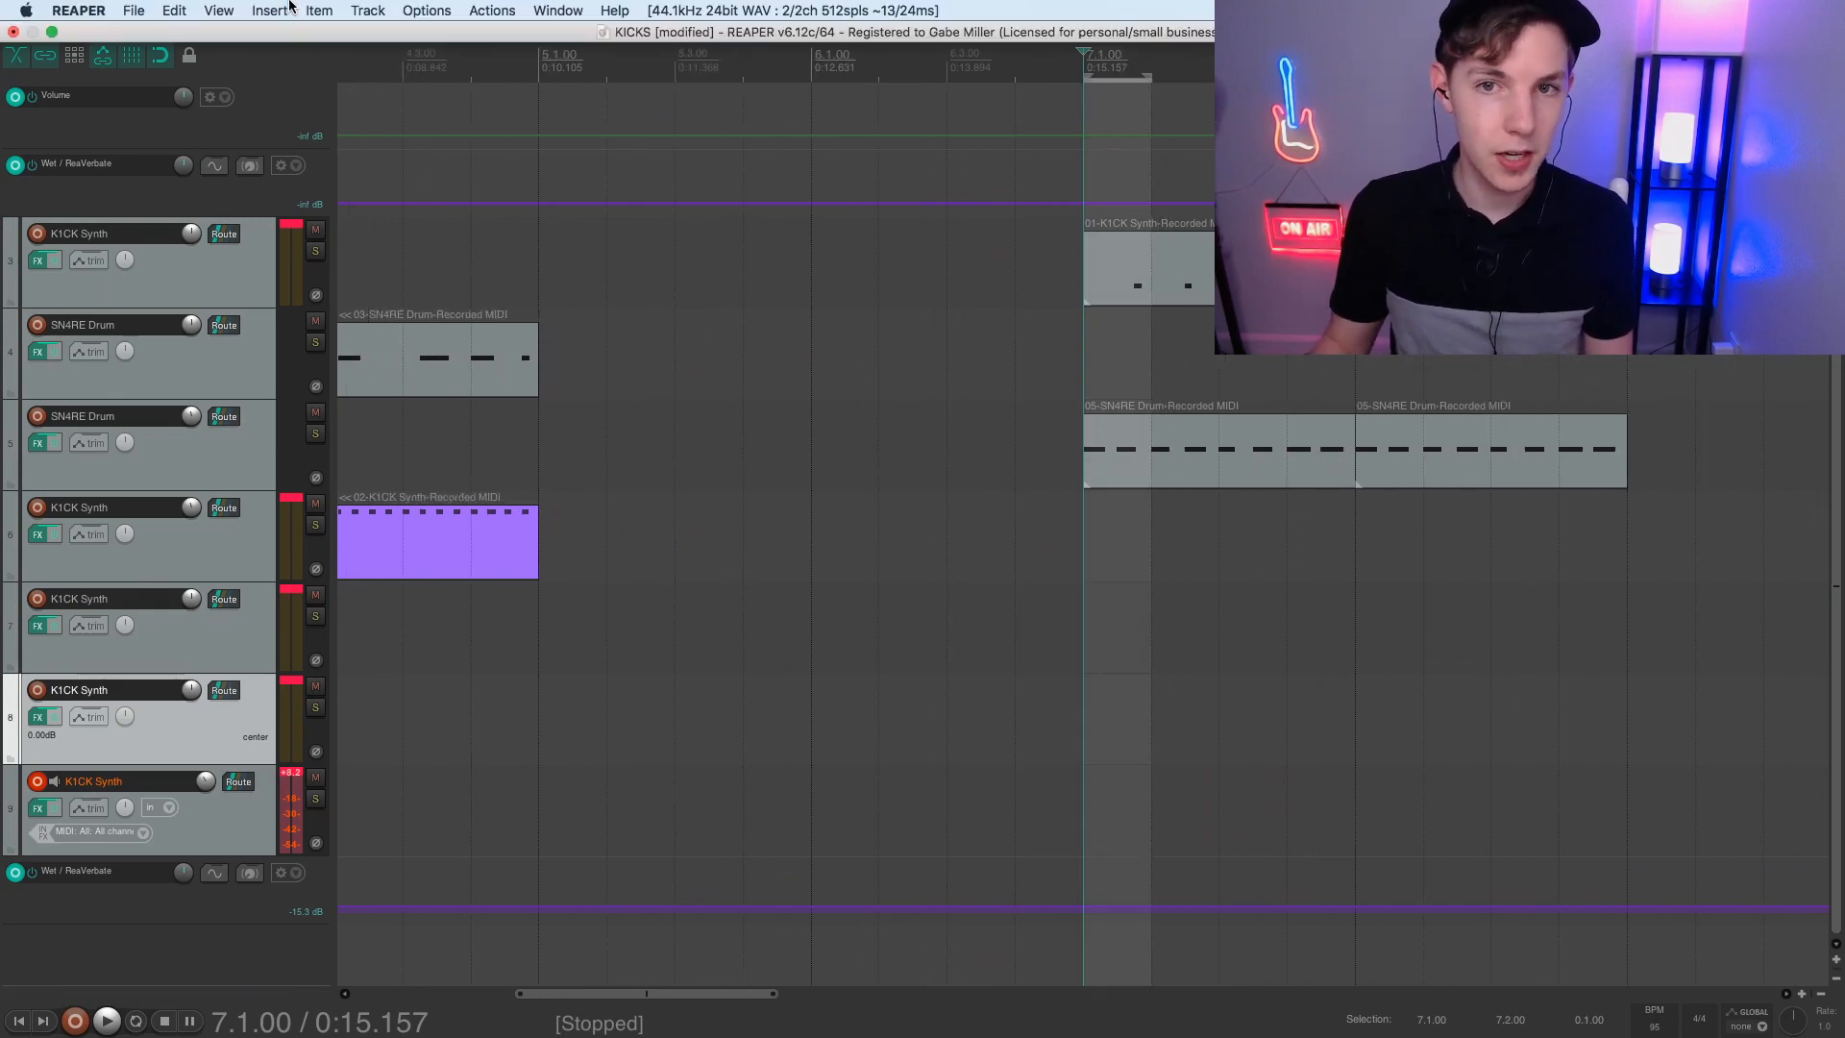
{"action": "left_click", "coordinate": [135, 10]}
{"action": "left_click", "coordinate": [162, 290]}
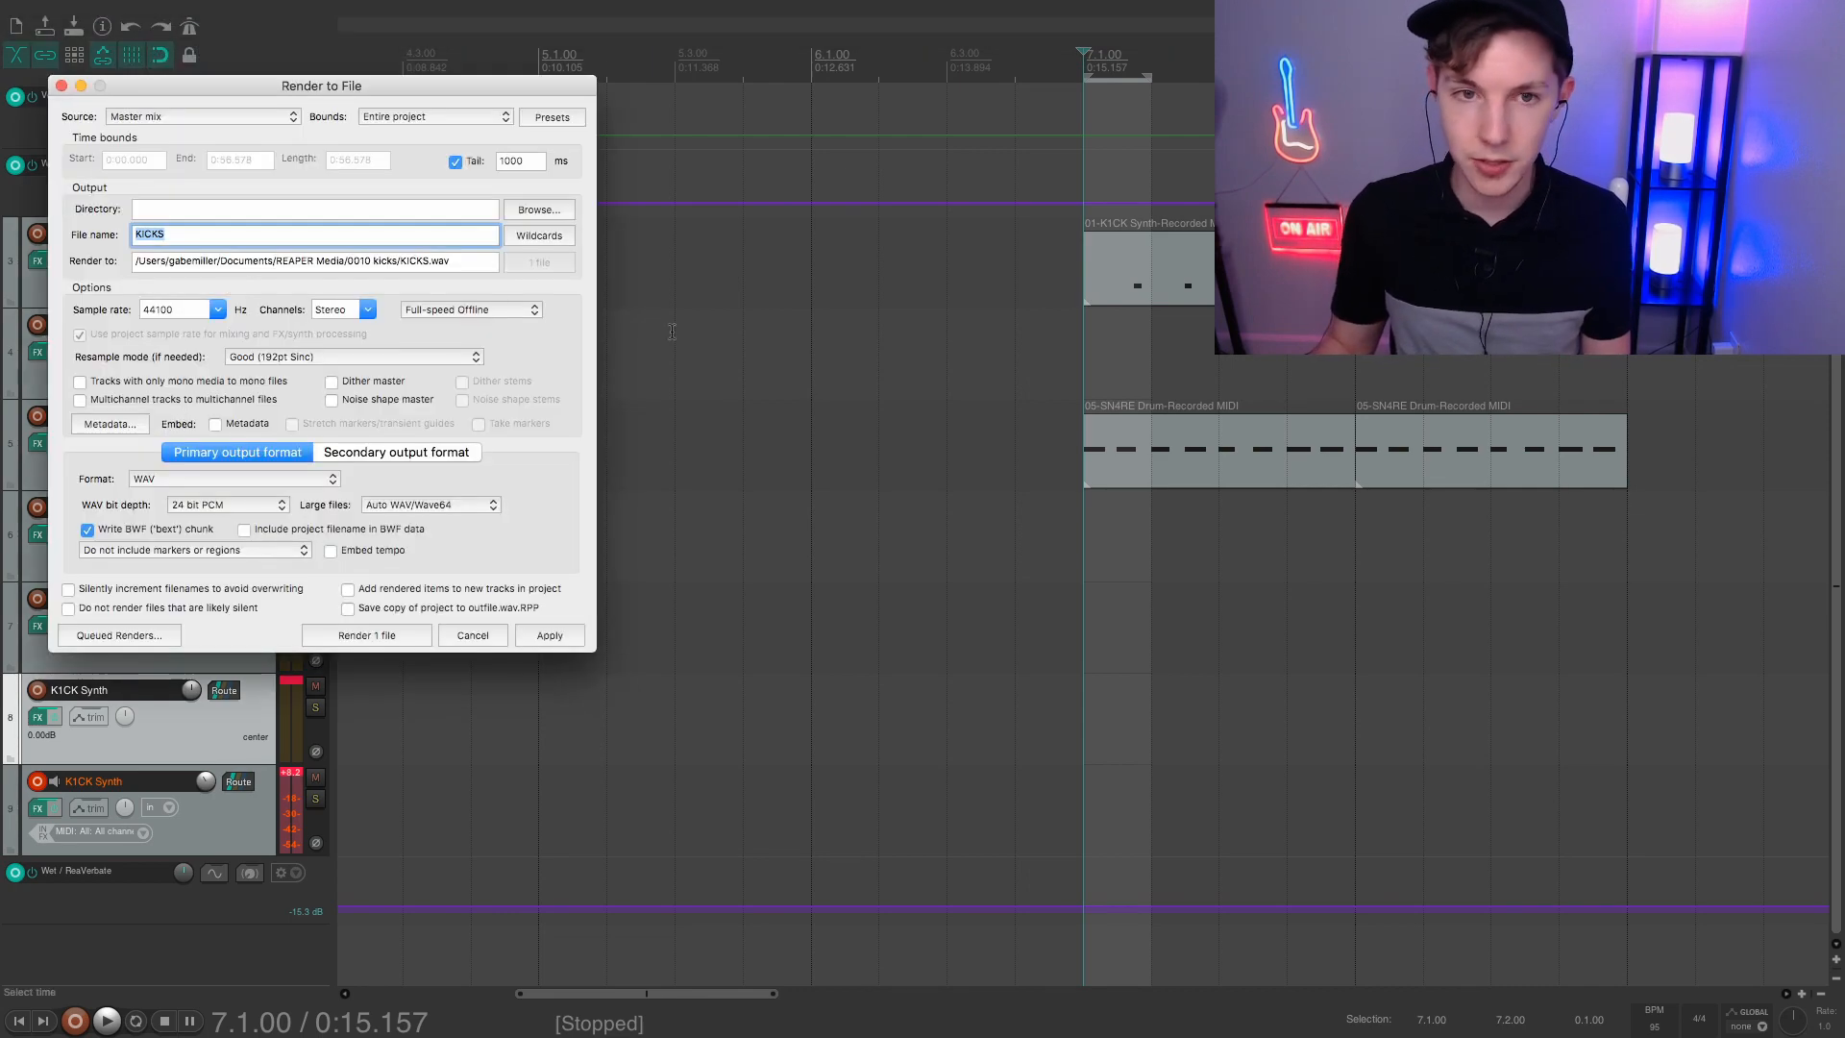
{"action": "left_click", "coordinate": [539, 211]}
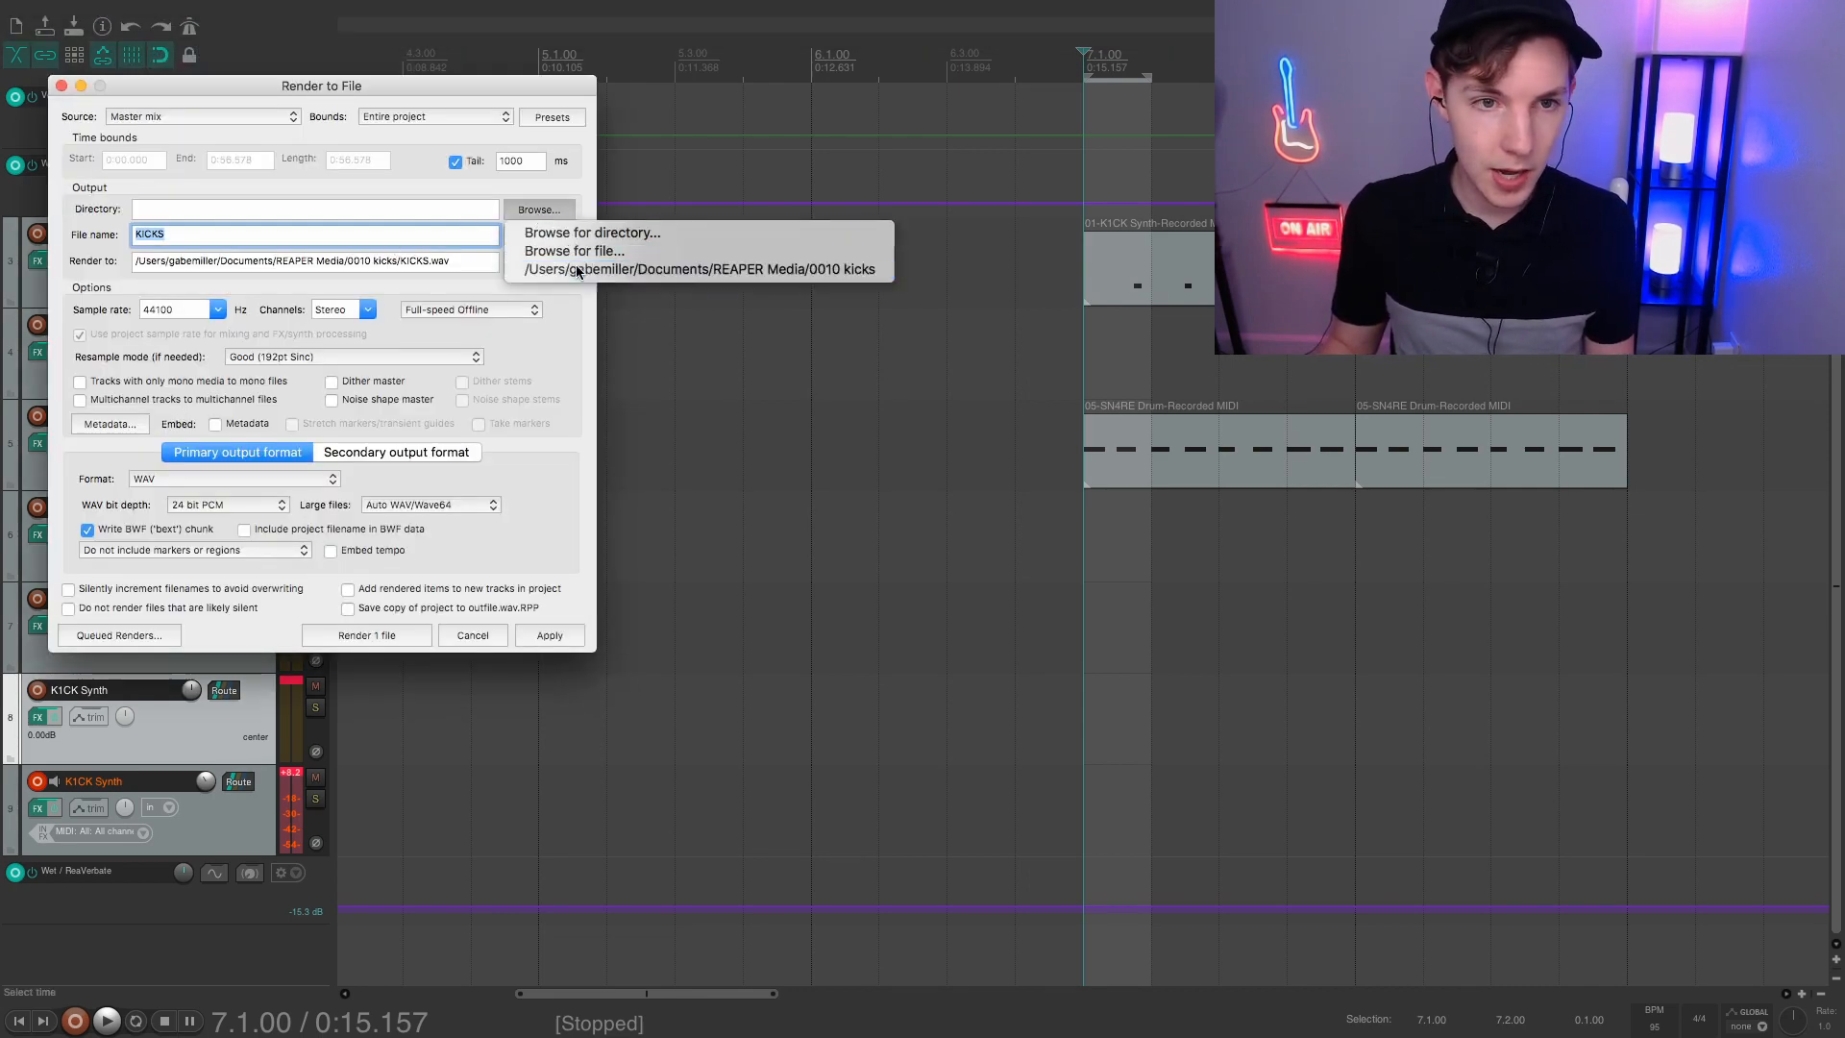
{"action": "left_click", "coordinate": [615, 265]}
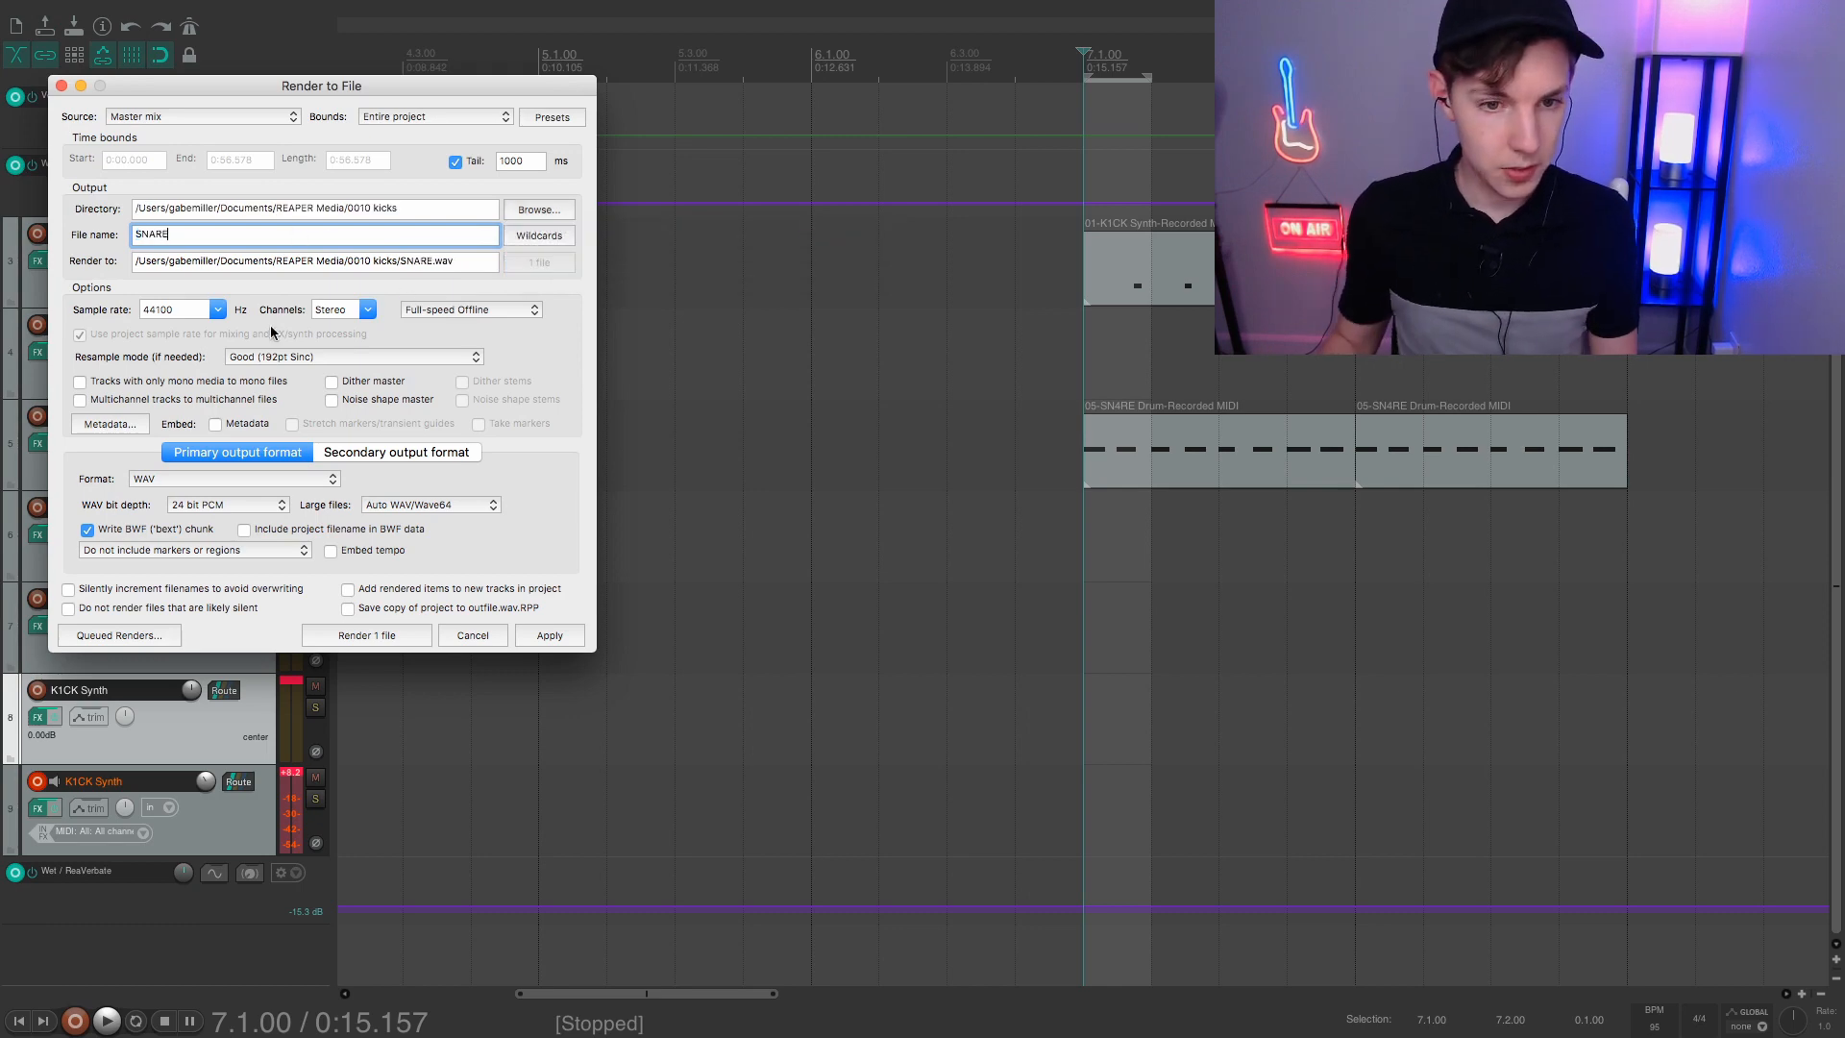
{"action": "left_click", "coordinate": [392, 642]}
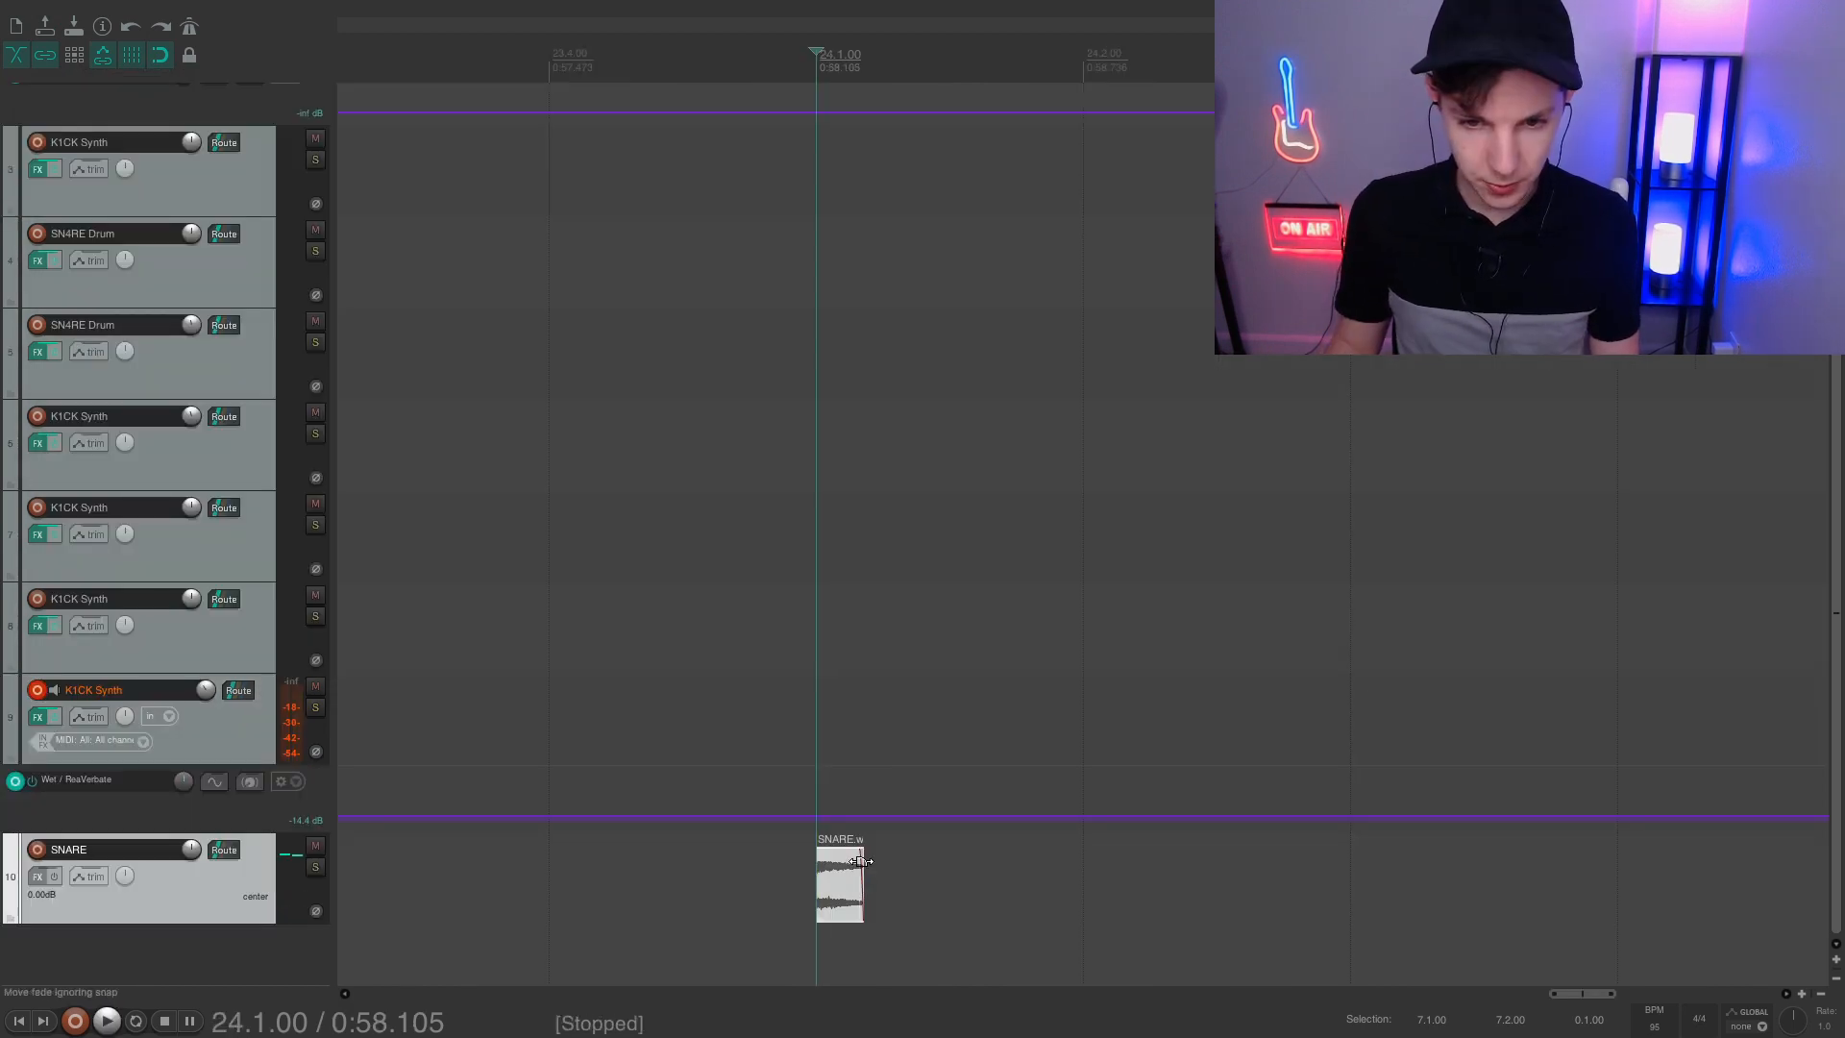
Shorten the SNARE item at 24.1.00 with a fade-out, give the fade a steep early-drop curve and play it back
{"action": "left_click_drag", "start_coordinate": [860, 861], "coordinate": [833, 861]}
{"action": "right_click", "coordinate": [850, 870]}
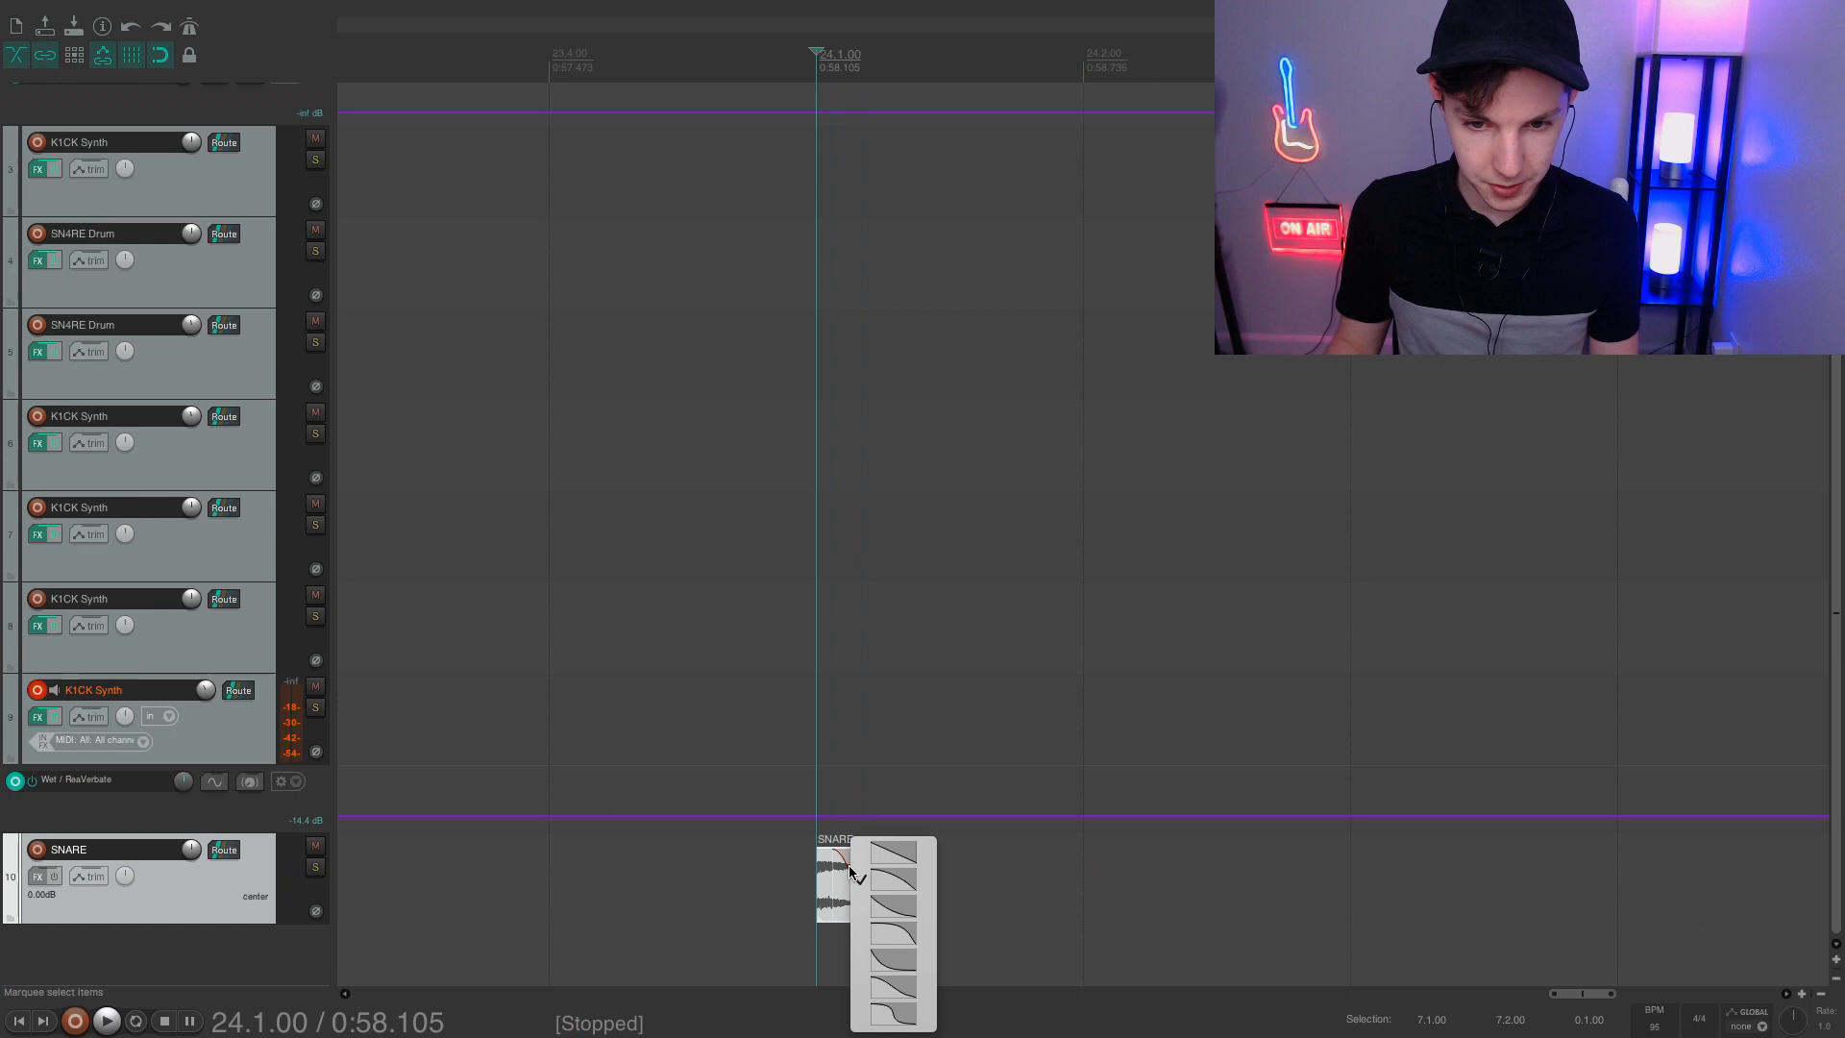
{"action": "left_click", "coordinate": [880, 956]}
{"action": "key", "text": "space"}
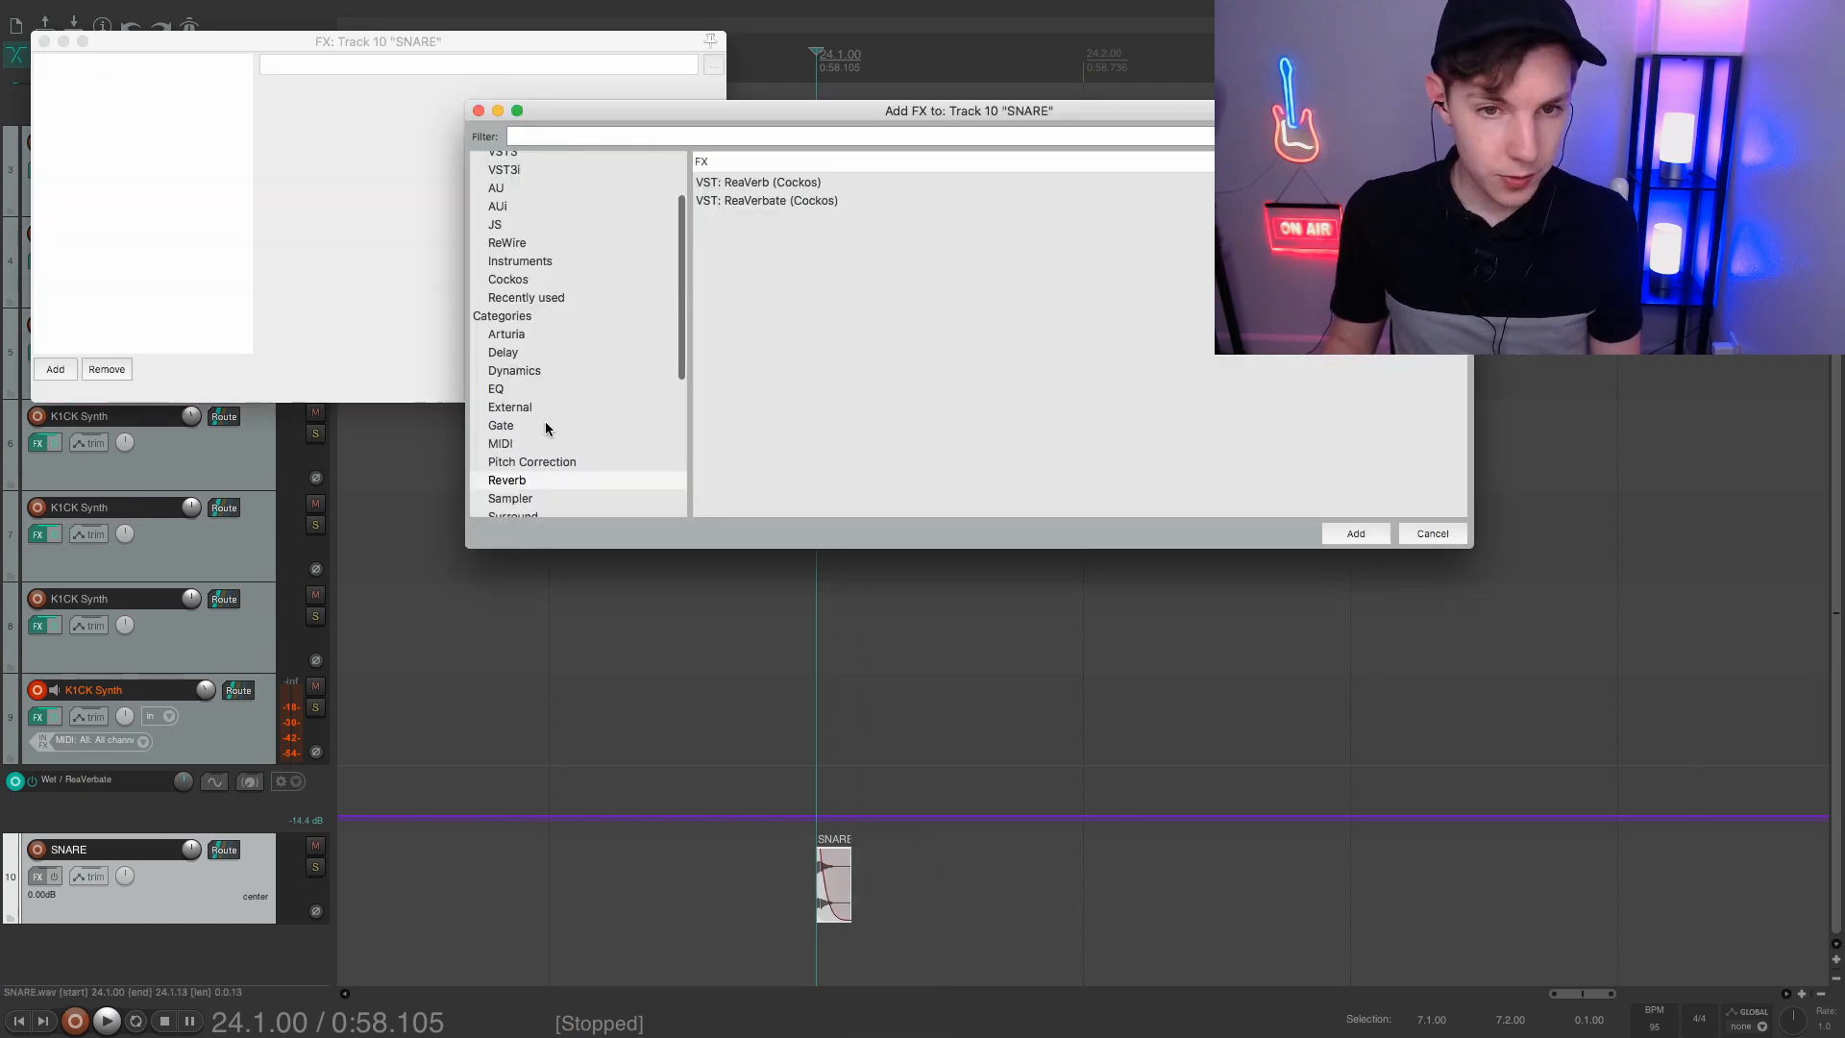
Add ReaPitch to the SNARE track, set its full-range shift to 24 semitones and play the sound back
{"action": "scroll", "coordinate": [543, 399], "scroll_direction": "up", "scroll_amount": 4}
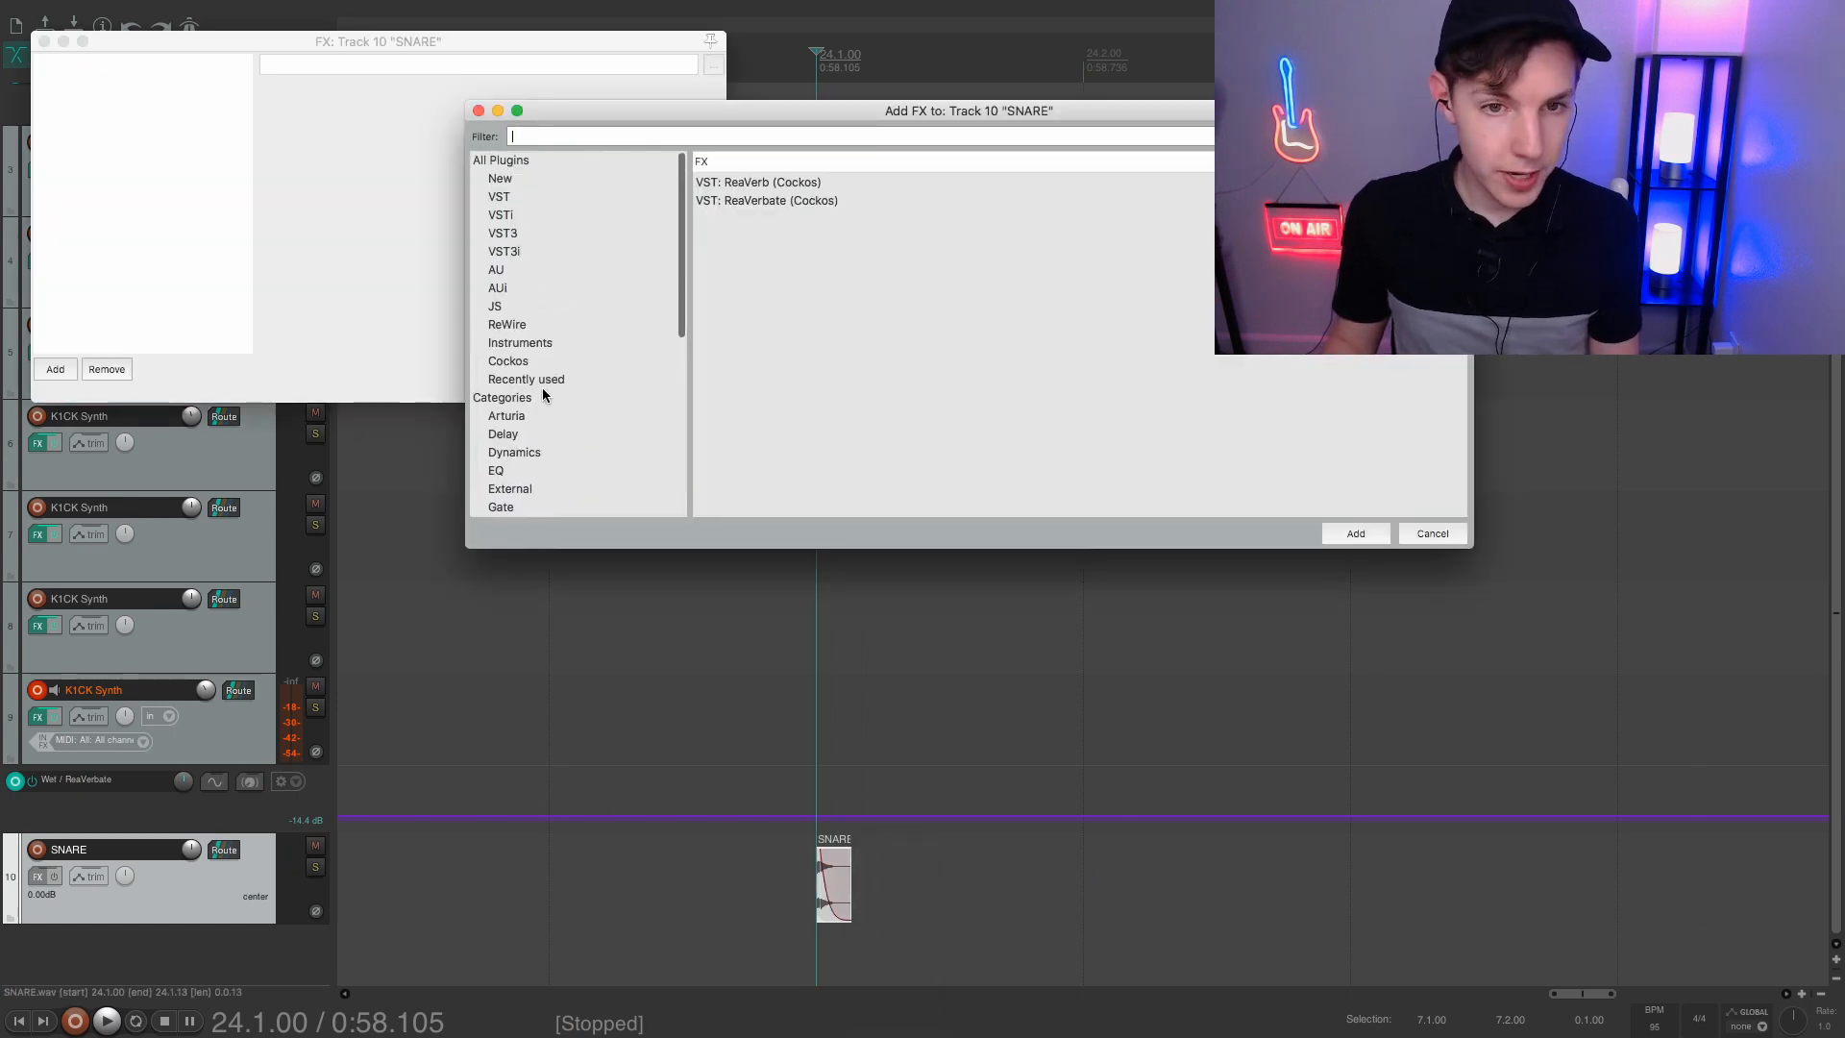
{"action": "scroll", "coordinate": [539, 384], "scroll_direction": "down", "scroll_amount": 5}
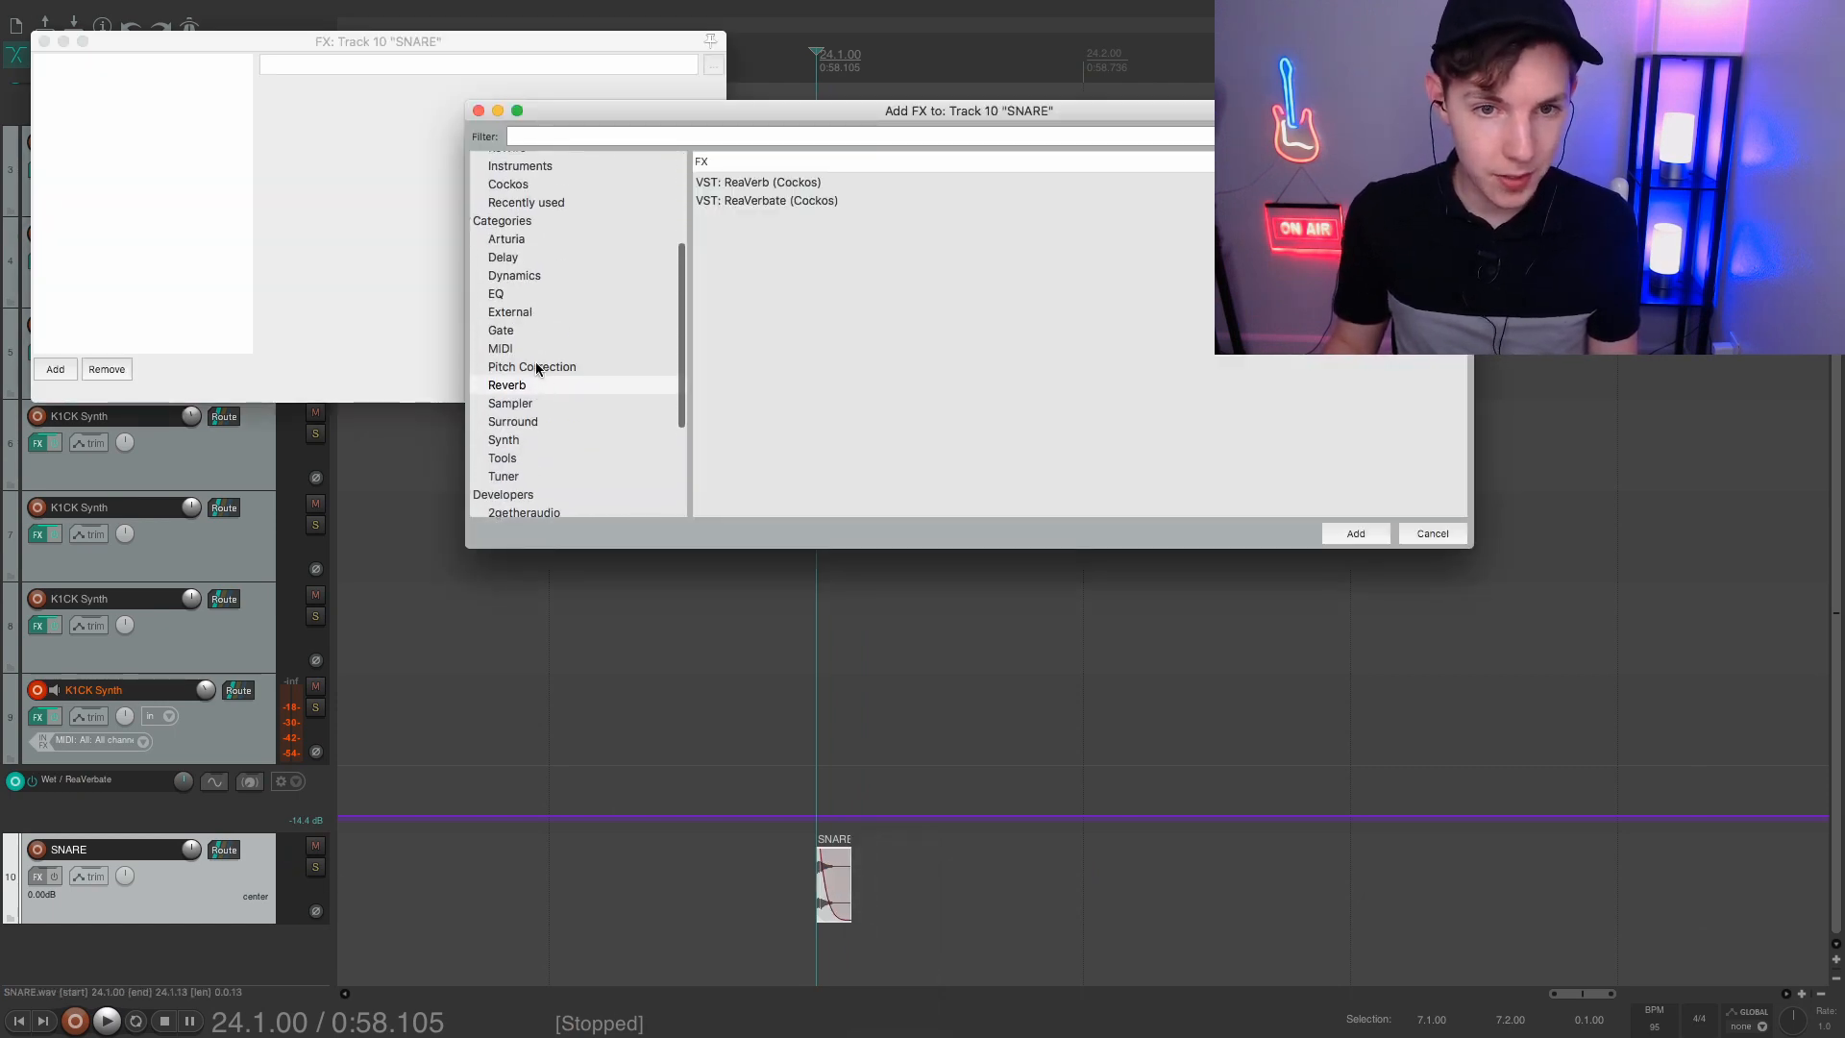
{"action": "left_click", "coordinate": [535, 366]}
{"action": "double_click", "coordinate": [762, 181]}
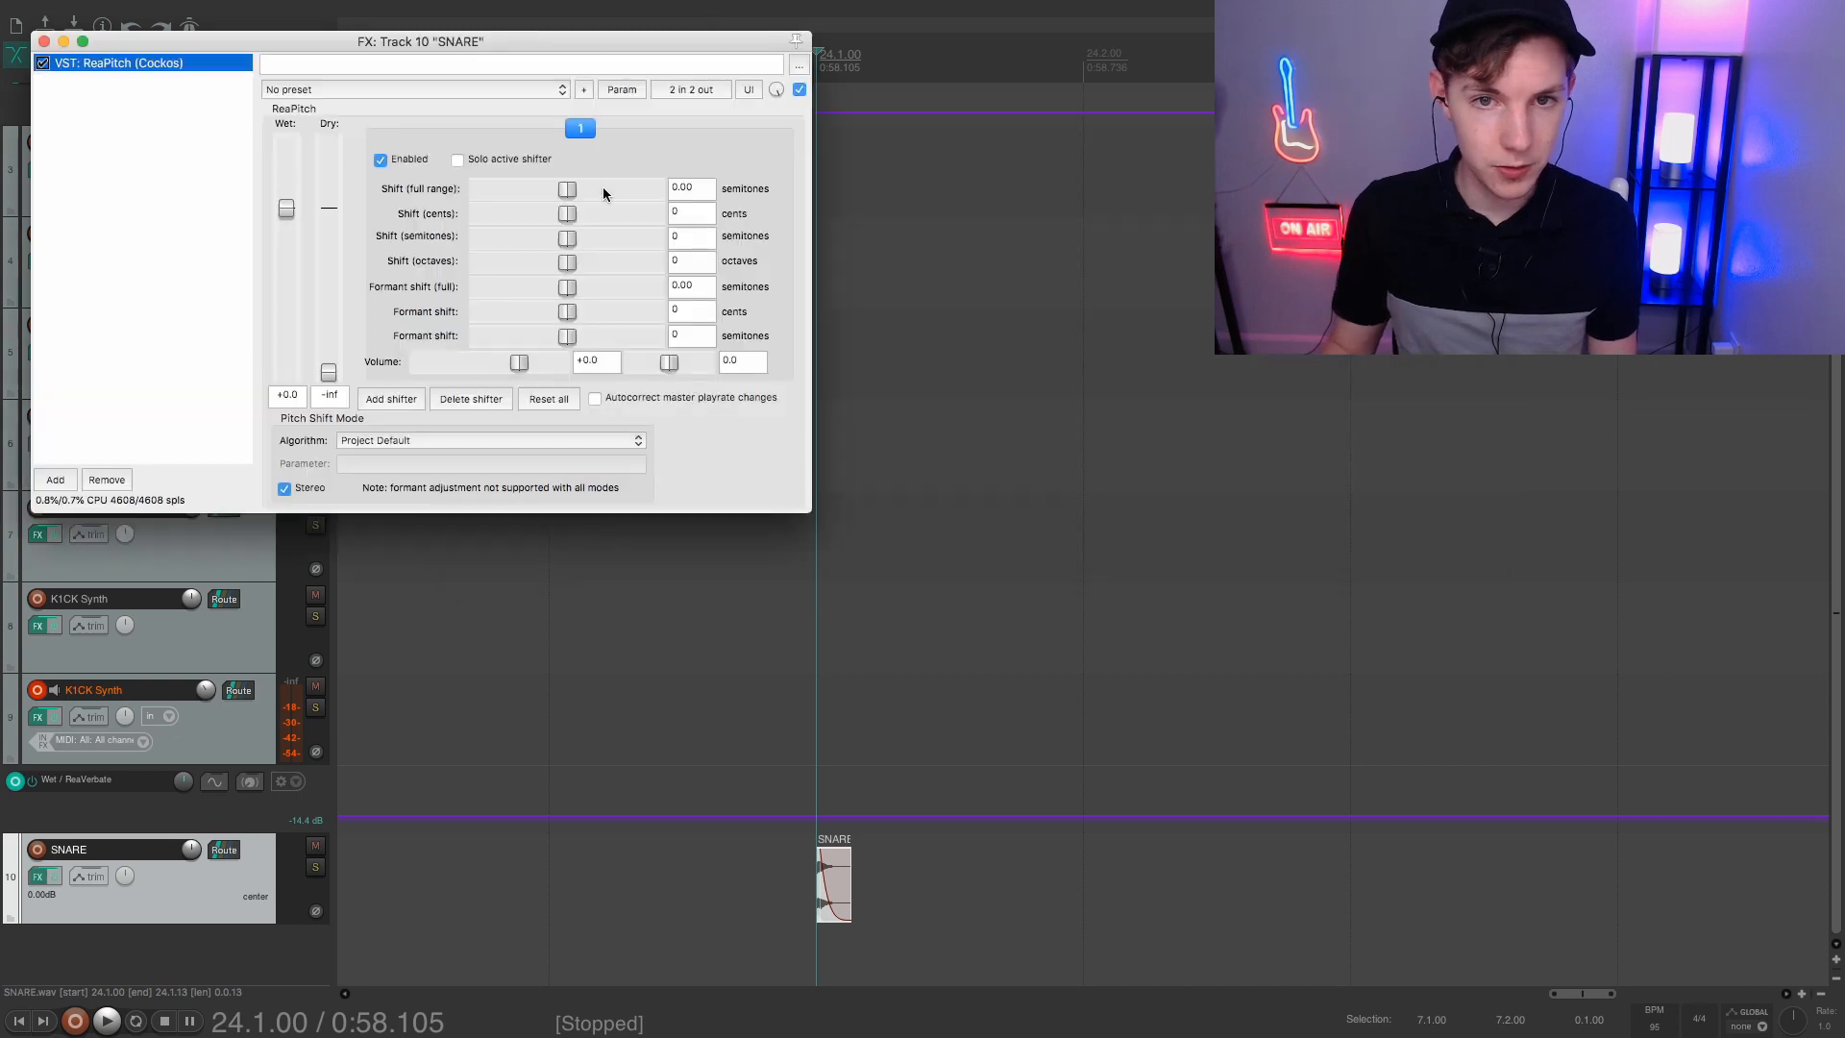
{"action": "left_click", "coordinate": [689, 190]}
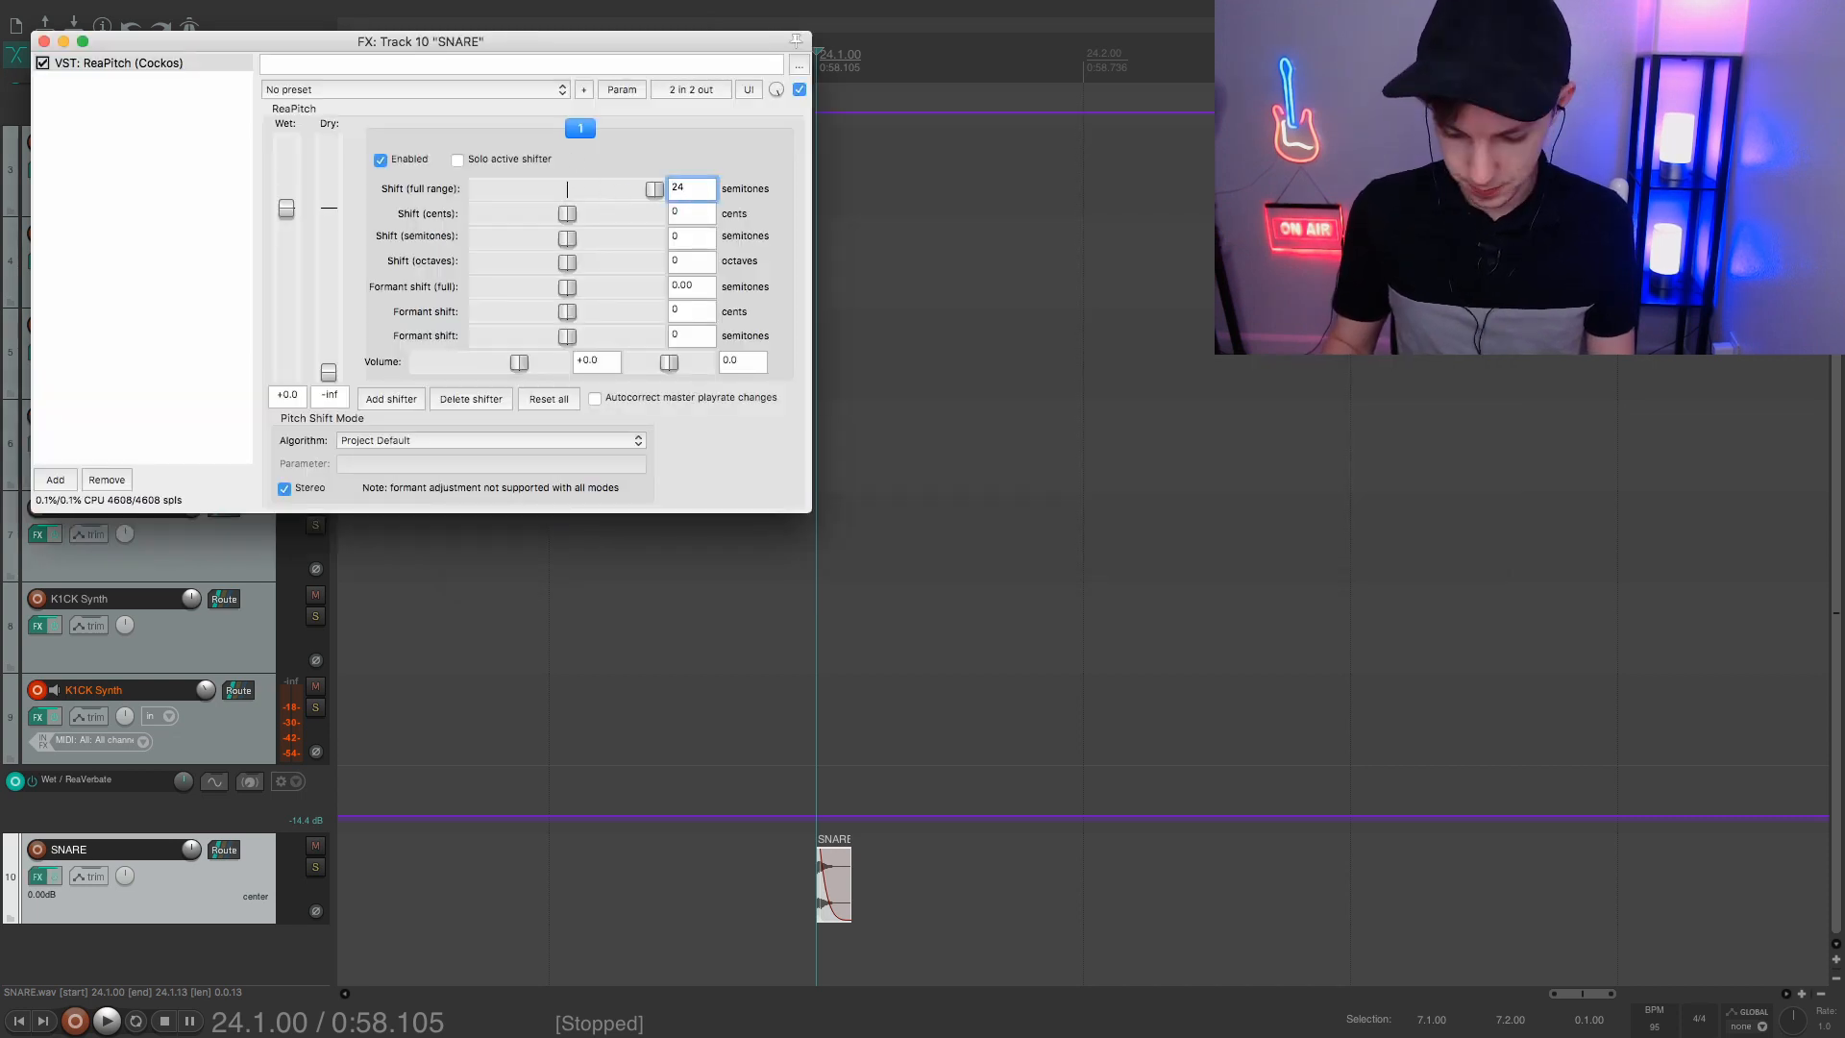
{"action": "key", "text": "space"}
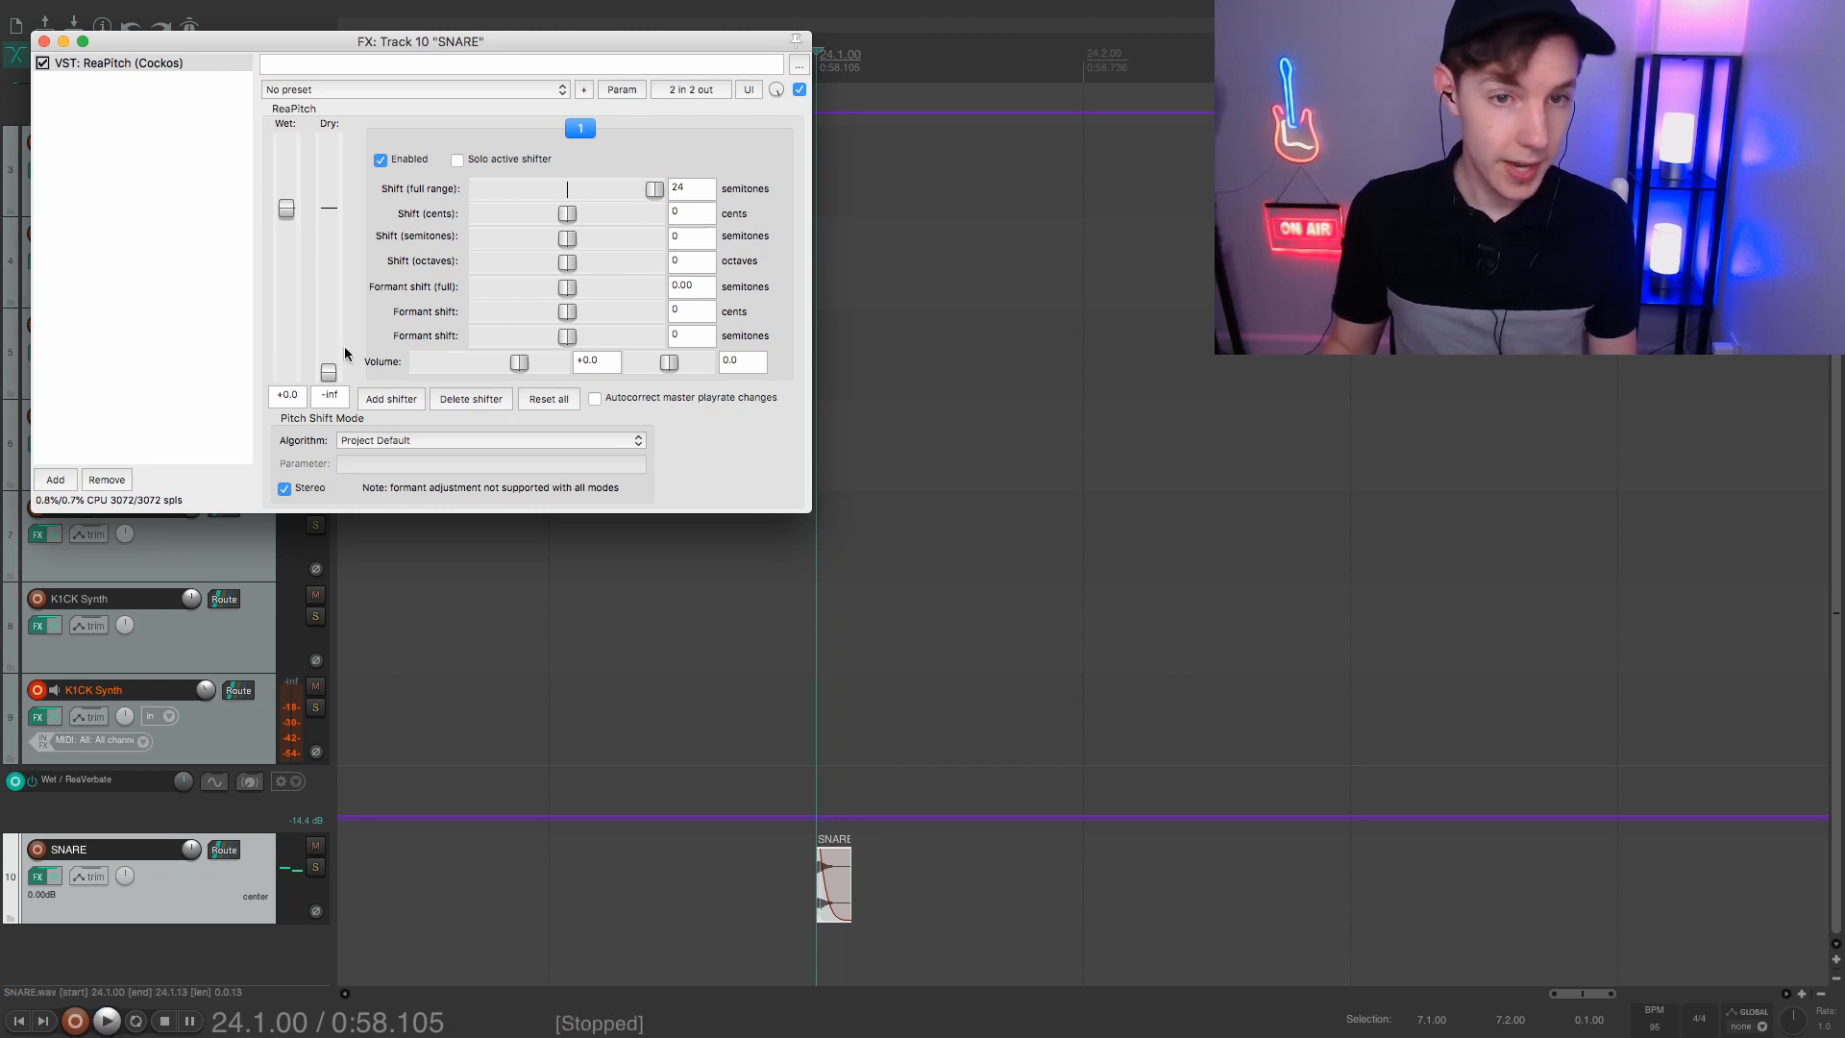
Add ReaEQ after ReaPitch on the SNARE track and play the sound back
{"action": "left_click", "coordinate": [56, 479]}
{"action": "left_click", "coordinate": [495, 295]}
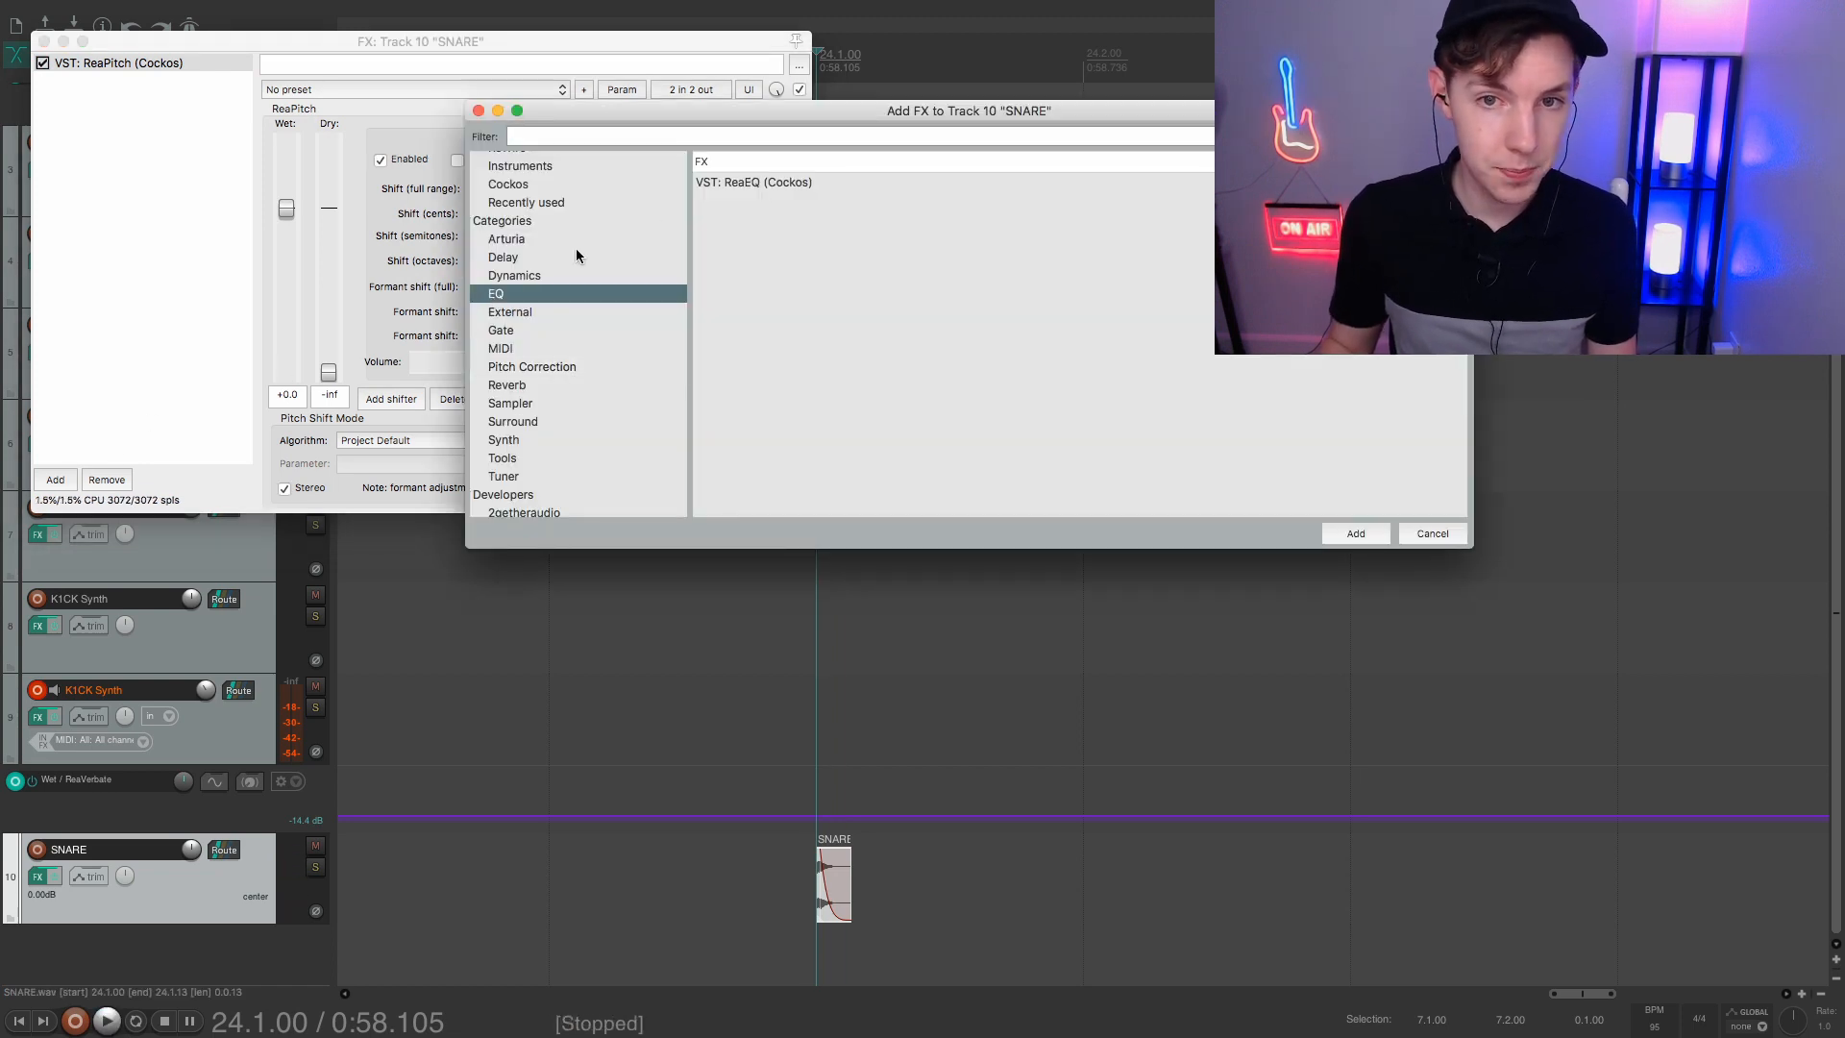
{"action": "double_click", "coordinate": [783, 182]}
{"action": "key", "text": "space"}
{"action": "key", "text": "space"}
In ReaEQ, cut the low shelf to -inf at about 280 Hz and boost band 4, listening to the result
{"action": "left_click_drag", "start_coordinate": [349, 183], "coordinate": [415, 325]}
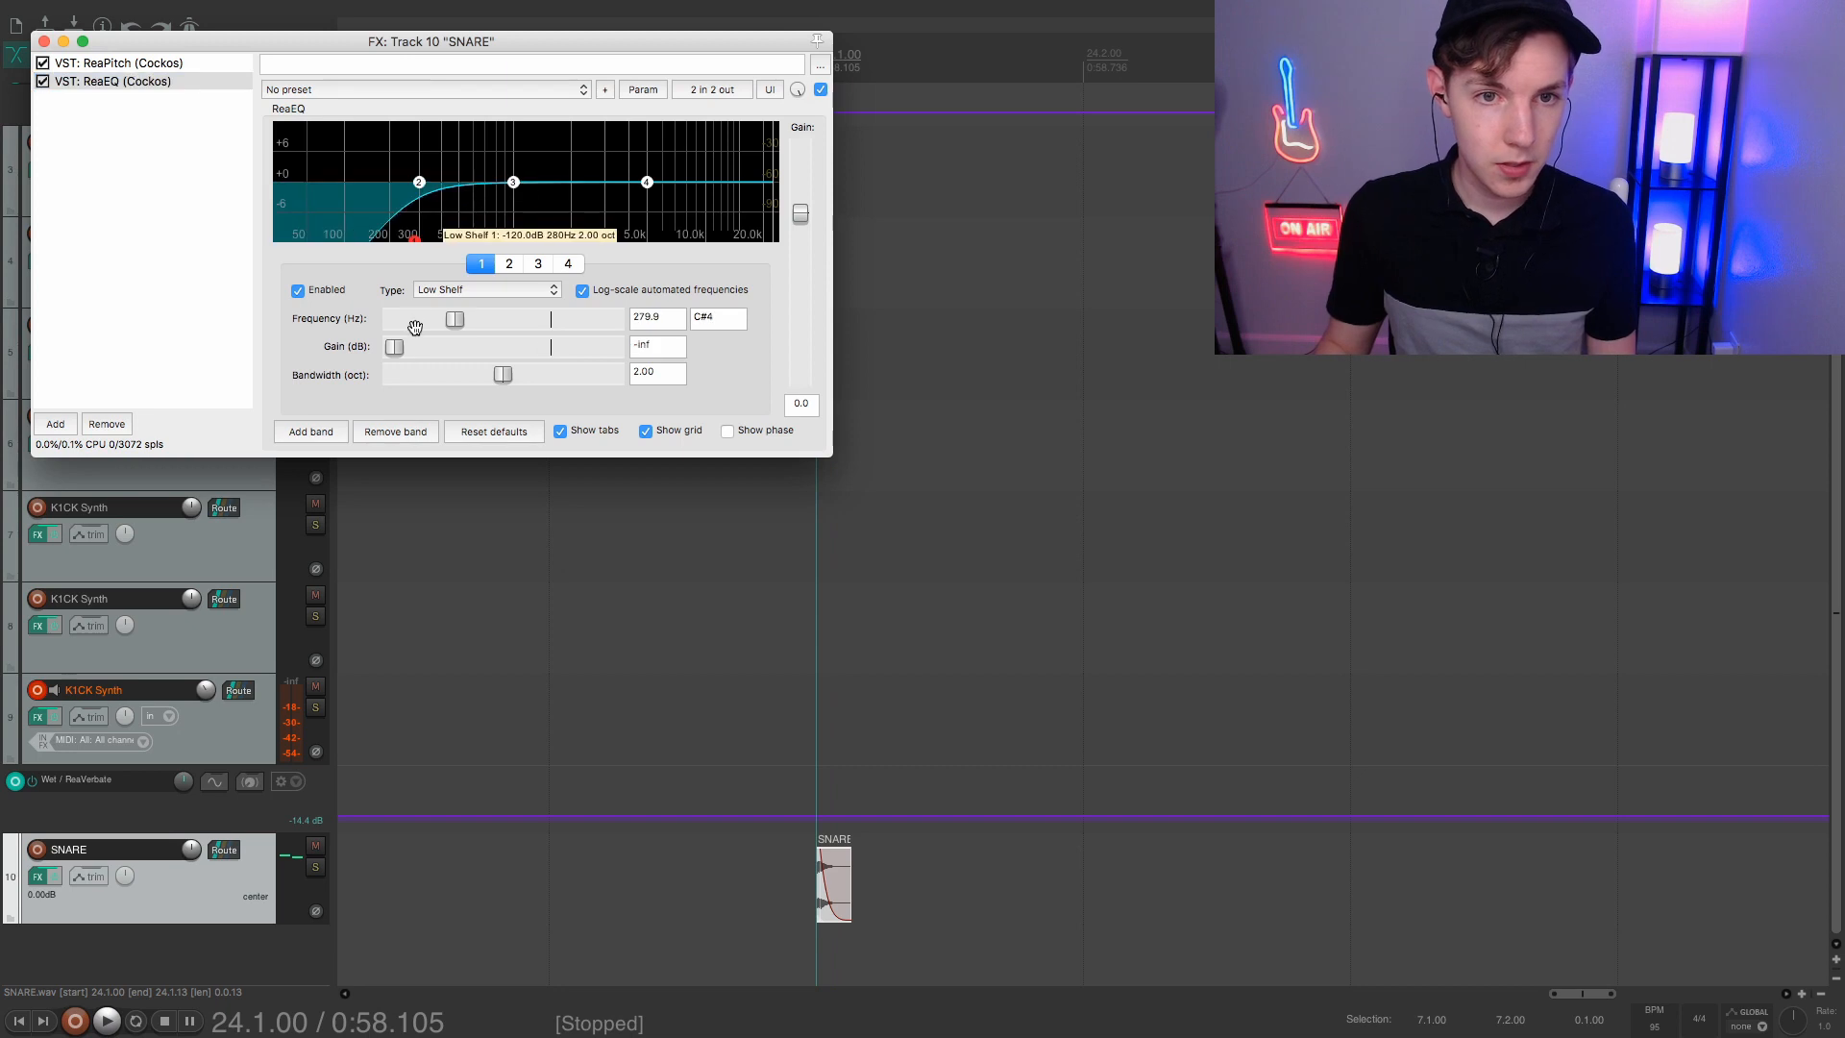
{"action": "key", "text": "space"}
{"action": "key", "text": "space"}
{"action": "key", "text": "space"}
{"action": "left_click_drag", "start_coordinate": [647, 182], "coordinate": [628, 121]}
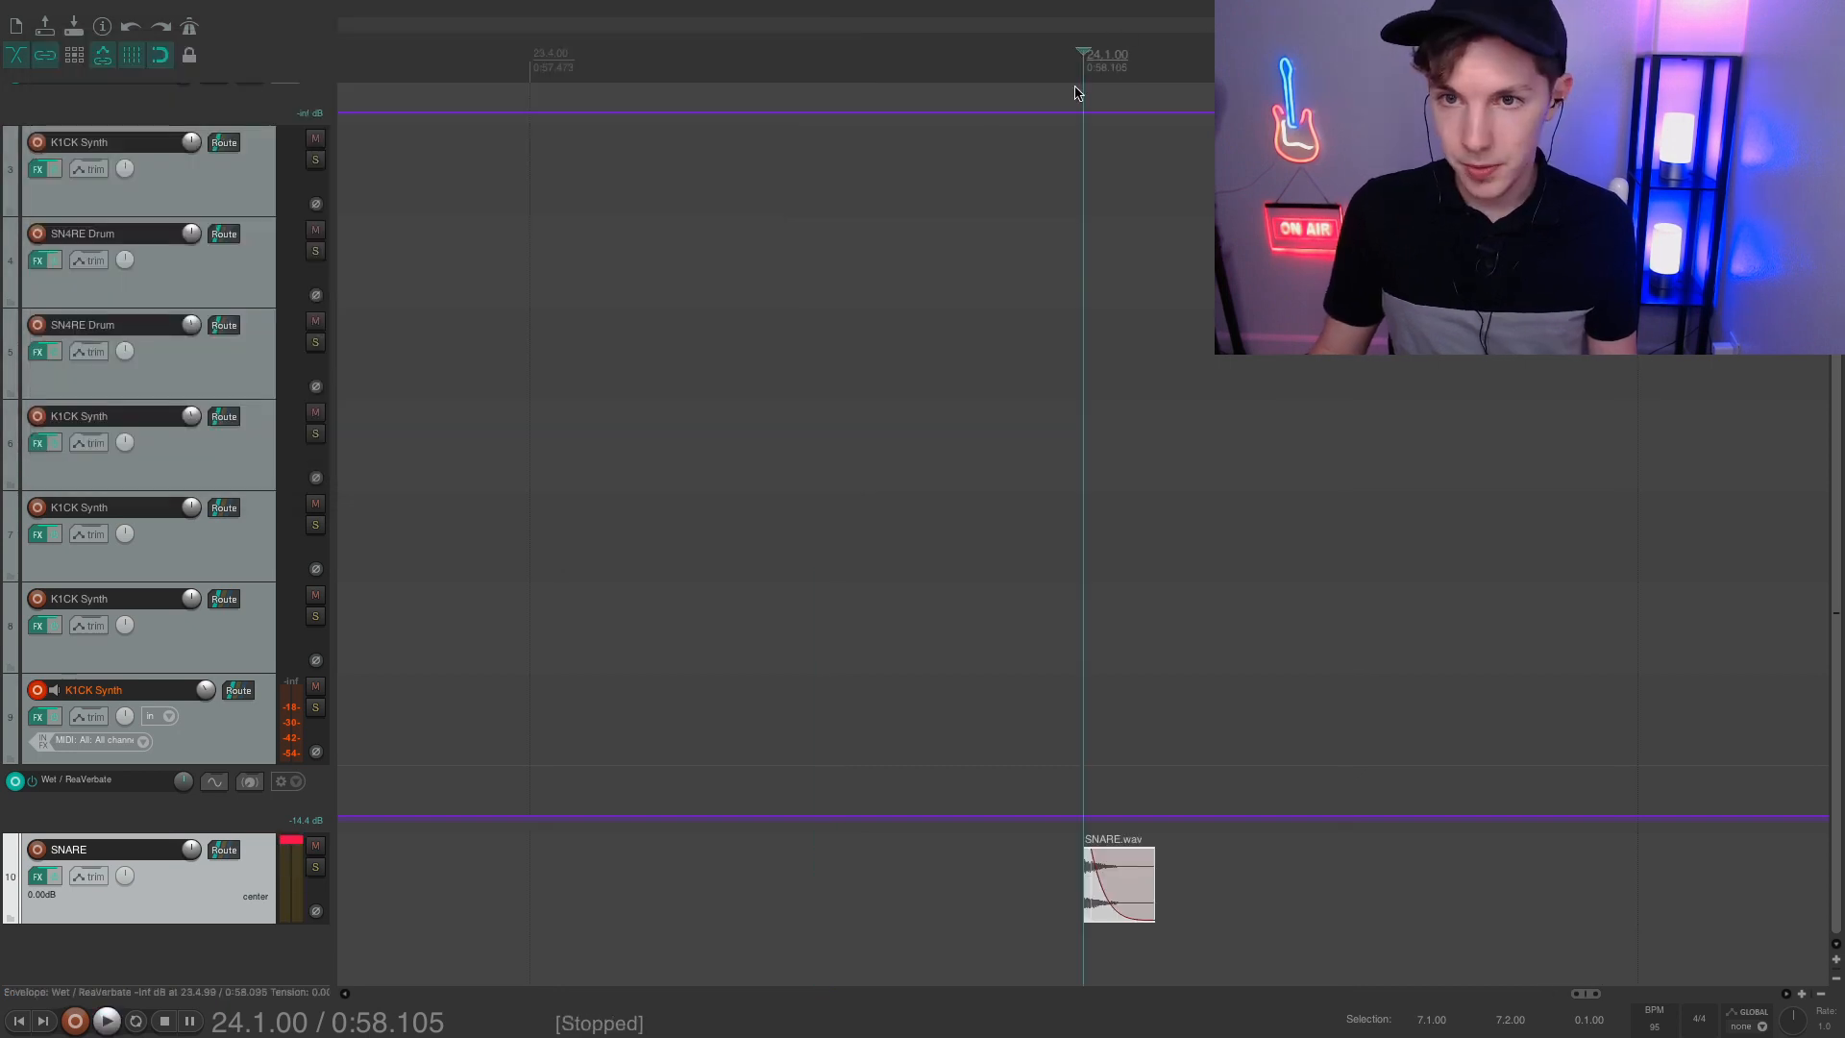
Set the time selection from 24.1.00 to 24.2.00 around the SNARE item
{"action": "scroll", "coordinate": [1076, 89], "scroll_direction": "down", "scroll_amount": 1}
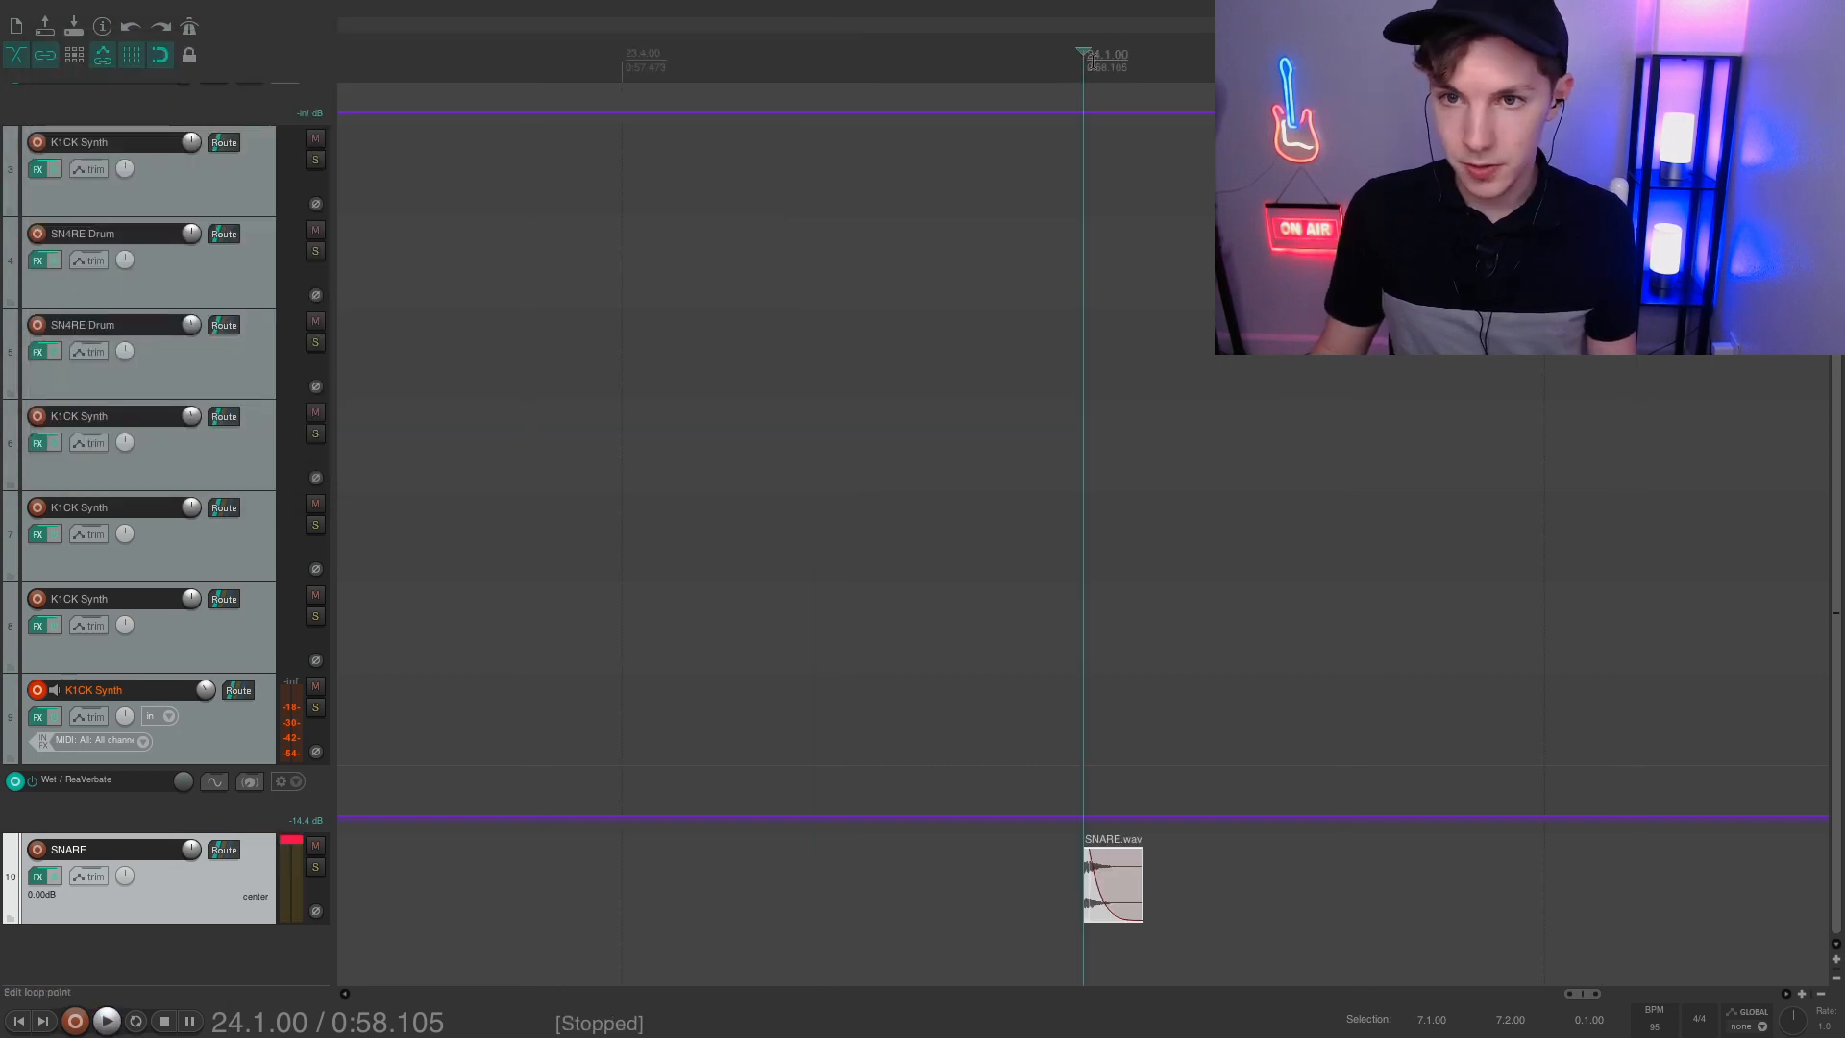
{"action": "left_click_drag", "start_coordinate": [1088, 59], "coordinate": [1538, 67]}
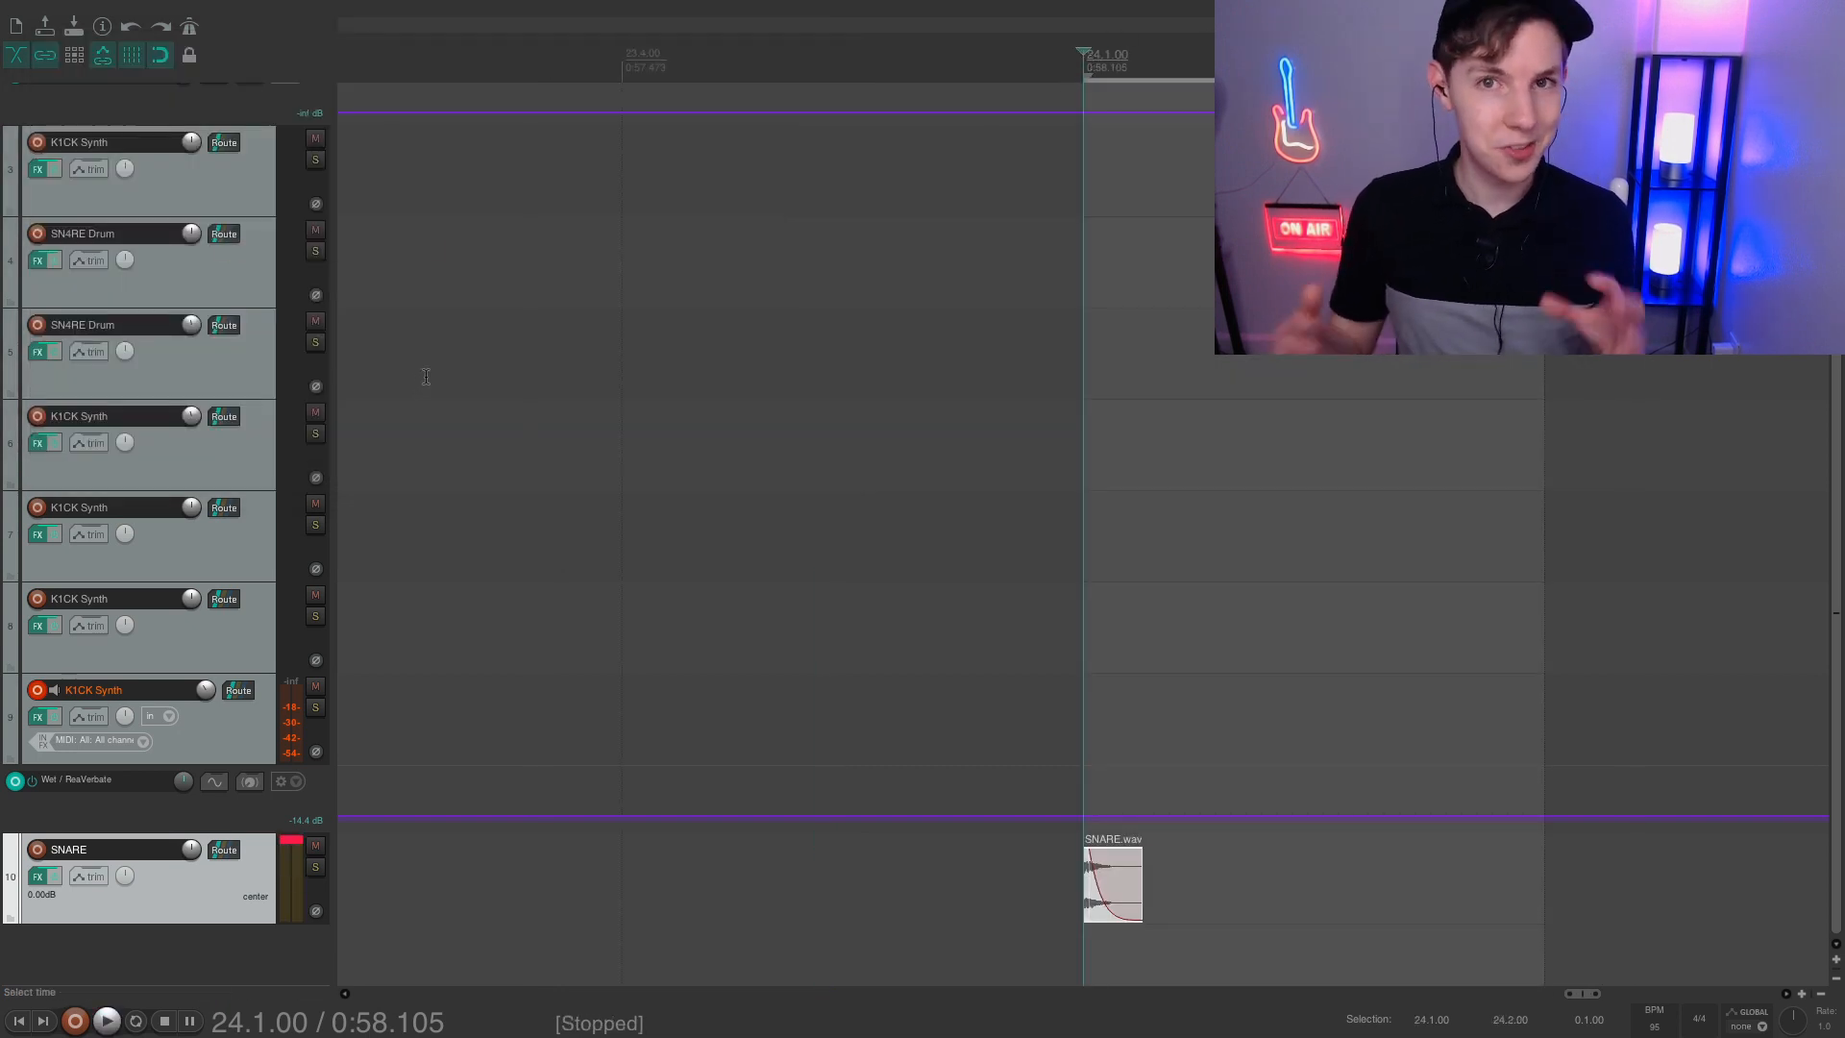
{"action": "scroll", "coordinate": [749, 428], "scroll_direction": "down", "scroll_amount": 1}
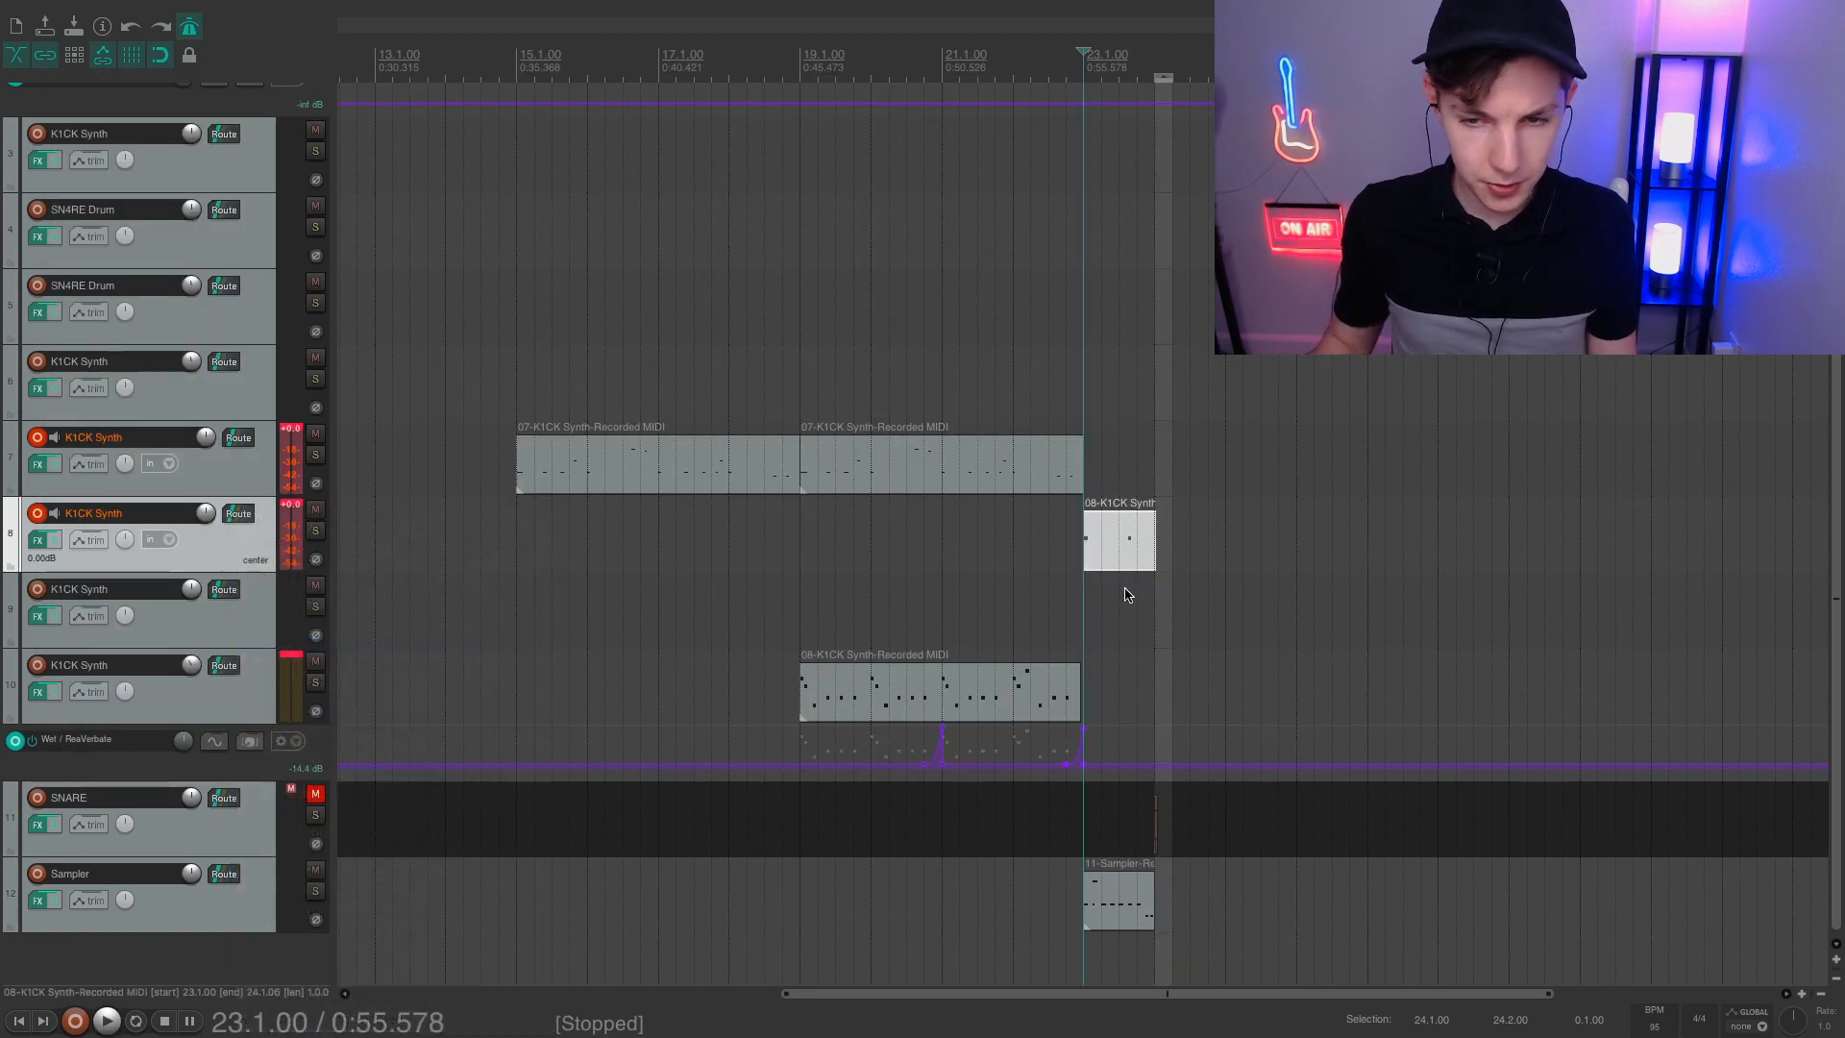
Duplicate K1CK Synth track 8 with its MIDI item at 23.1.00, solo the copy and record-disarm the original
{"action": "key", "text": "ctrl+alt+d"}
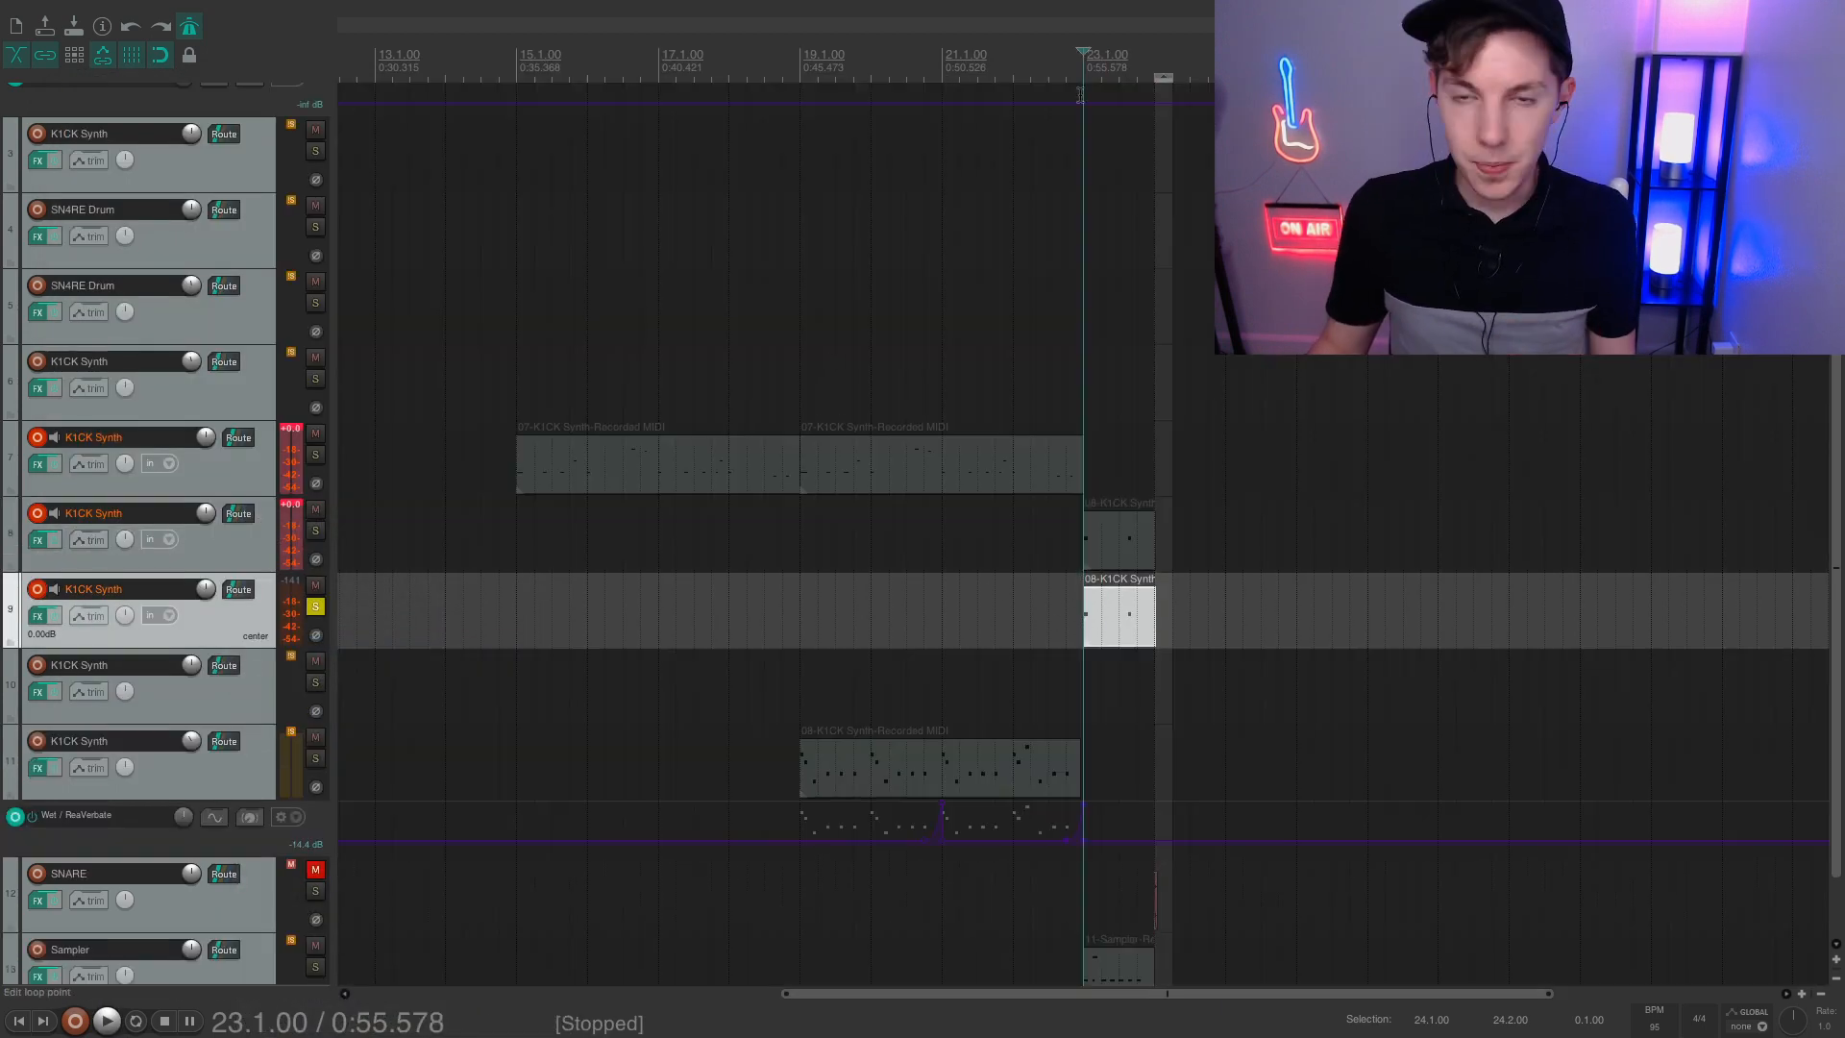
{"action": "left_click", "coordinate": [36, 513]}
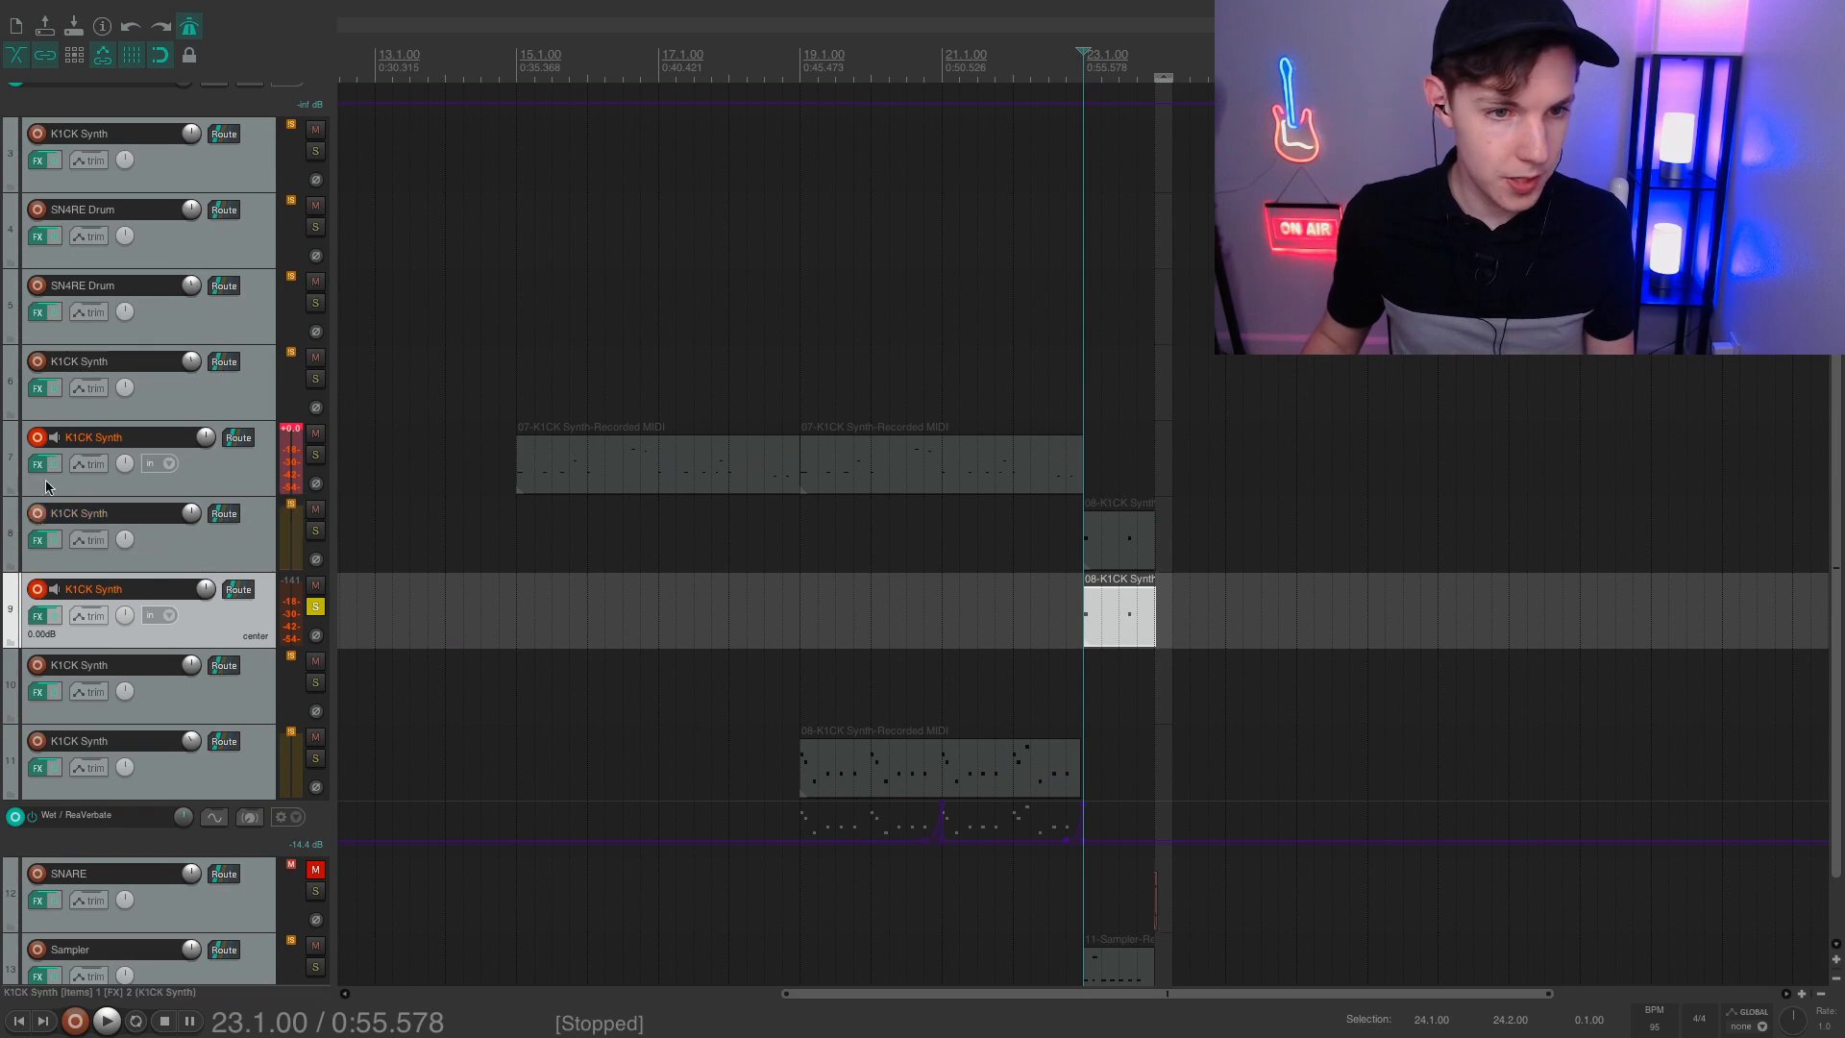
Load the Analog preset in the K1CK Synth on track 9 and play it back
{"action": "left_click", "coordinate": [39, 615]}
{"action": "left_click", "coordinate": [673, 522]}
{"action": "left_click", "coordinate": [765, 910]}
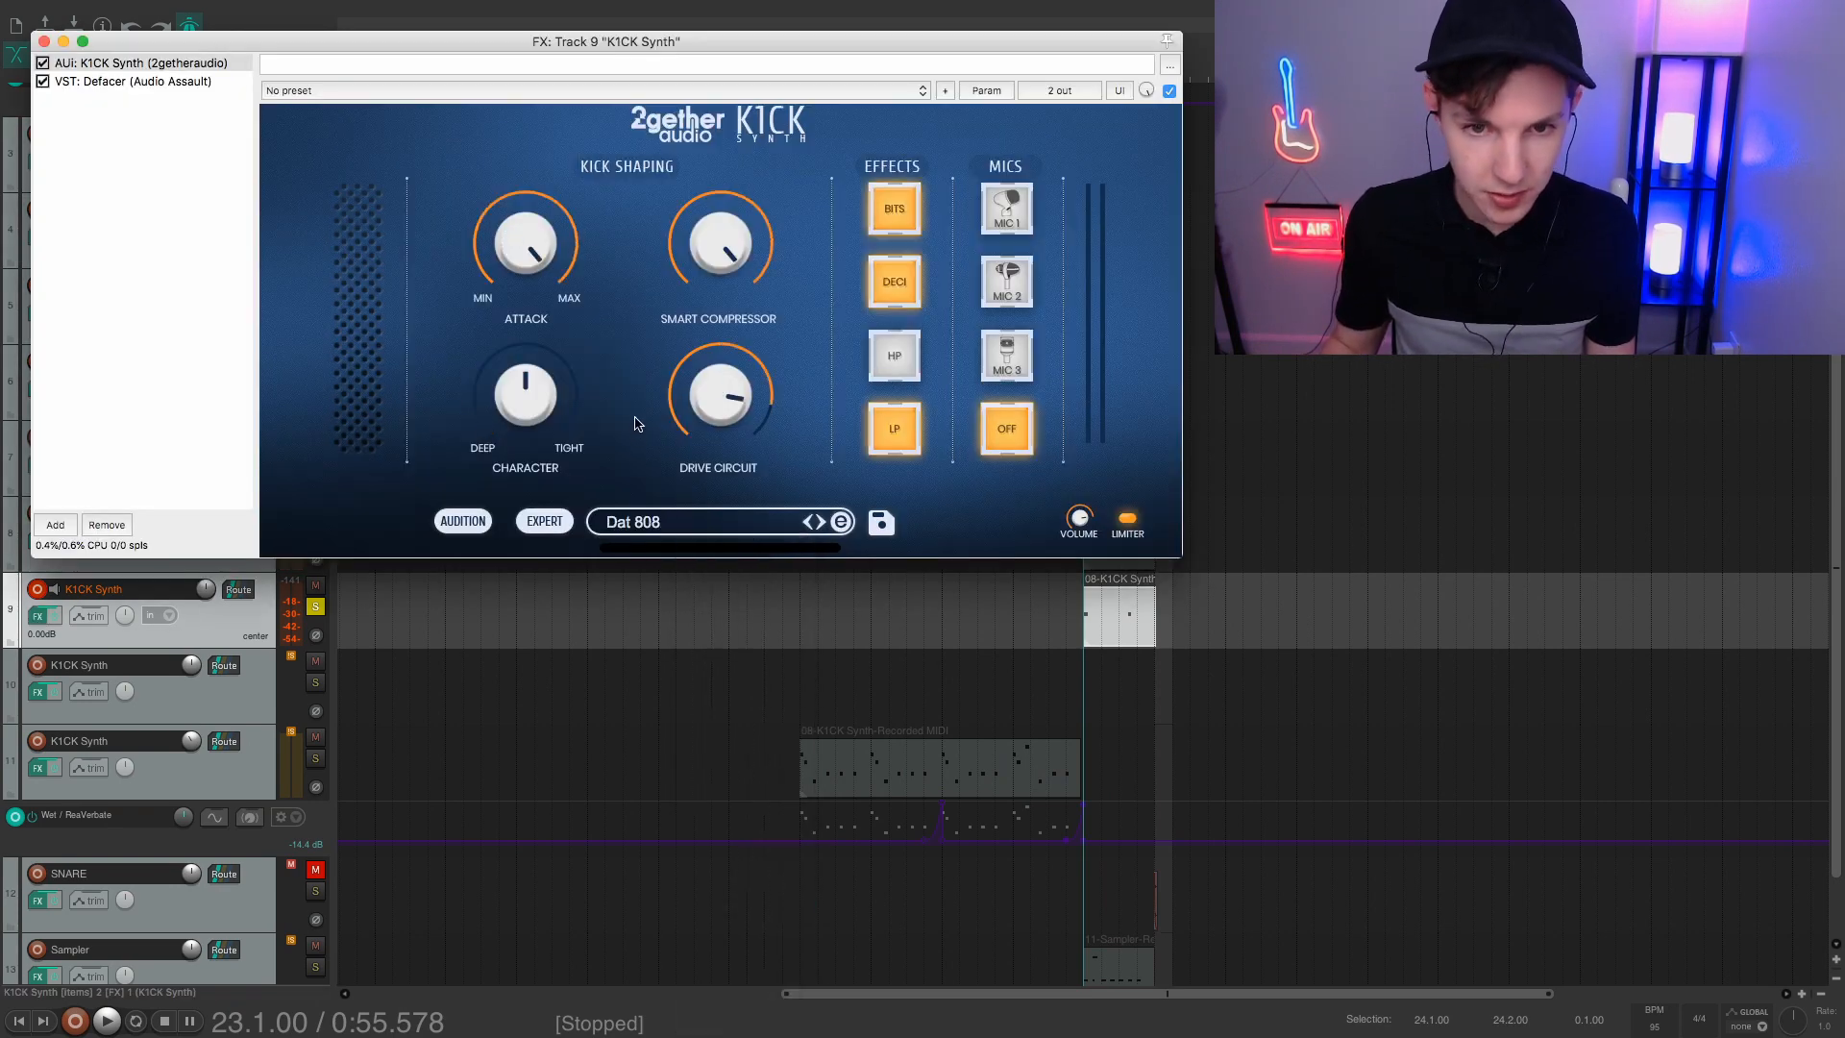
{"action": "key", "text": "space"}
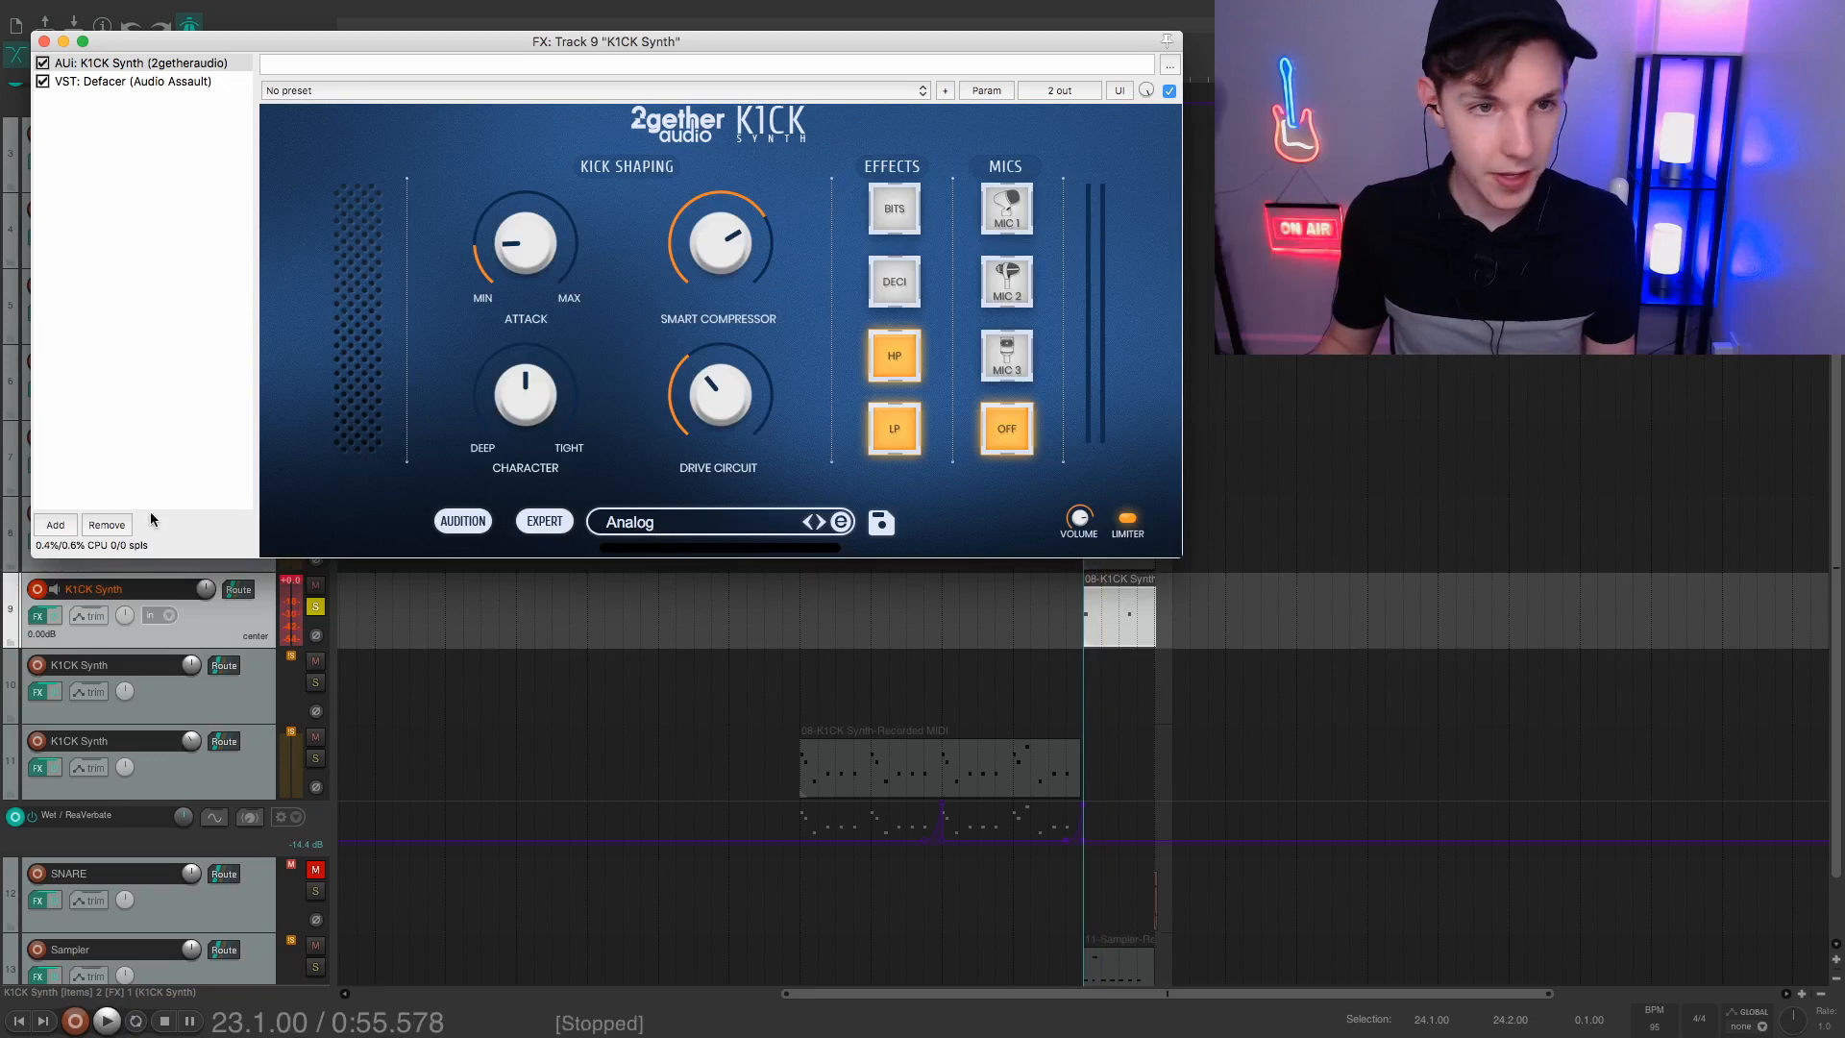
Check the Defacer and K1CK Synth plug-ins on track 9 during playback, and open K1CK Synth's expert view
{"action": "left_click", "coordinate": [117, 82]}
{"action": "key", "text": "space"}
{"action": "key", "text": "space"}
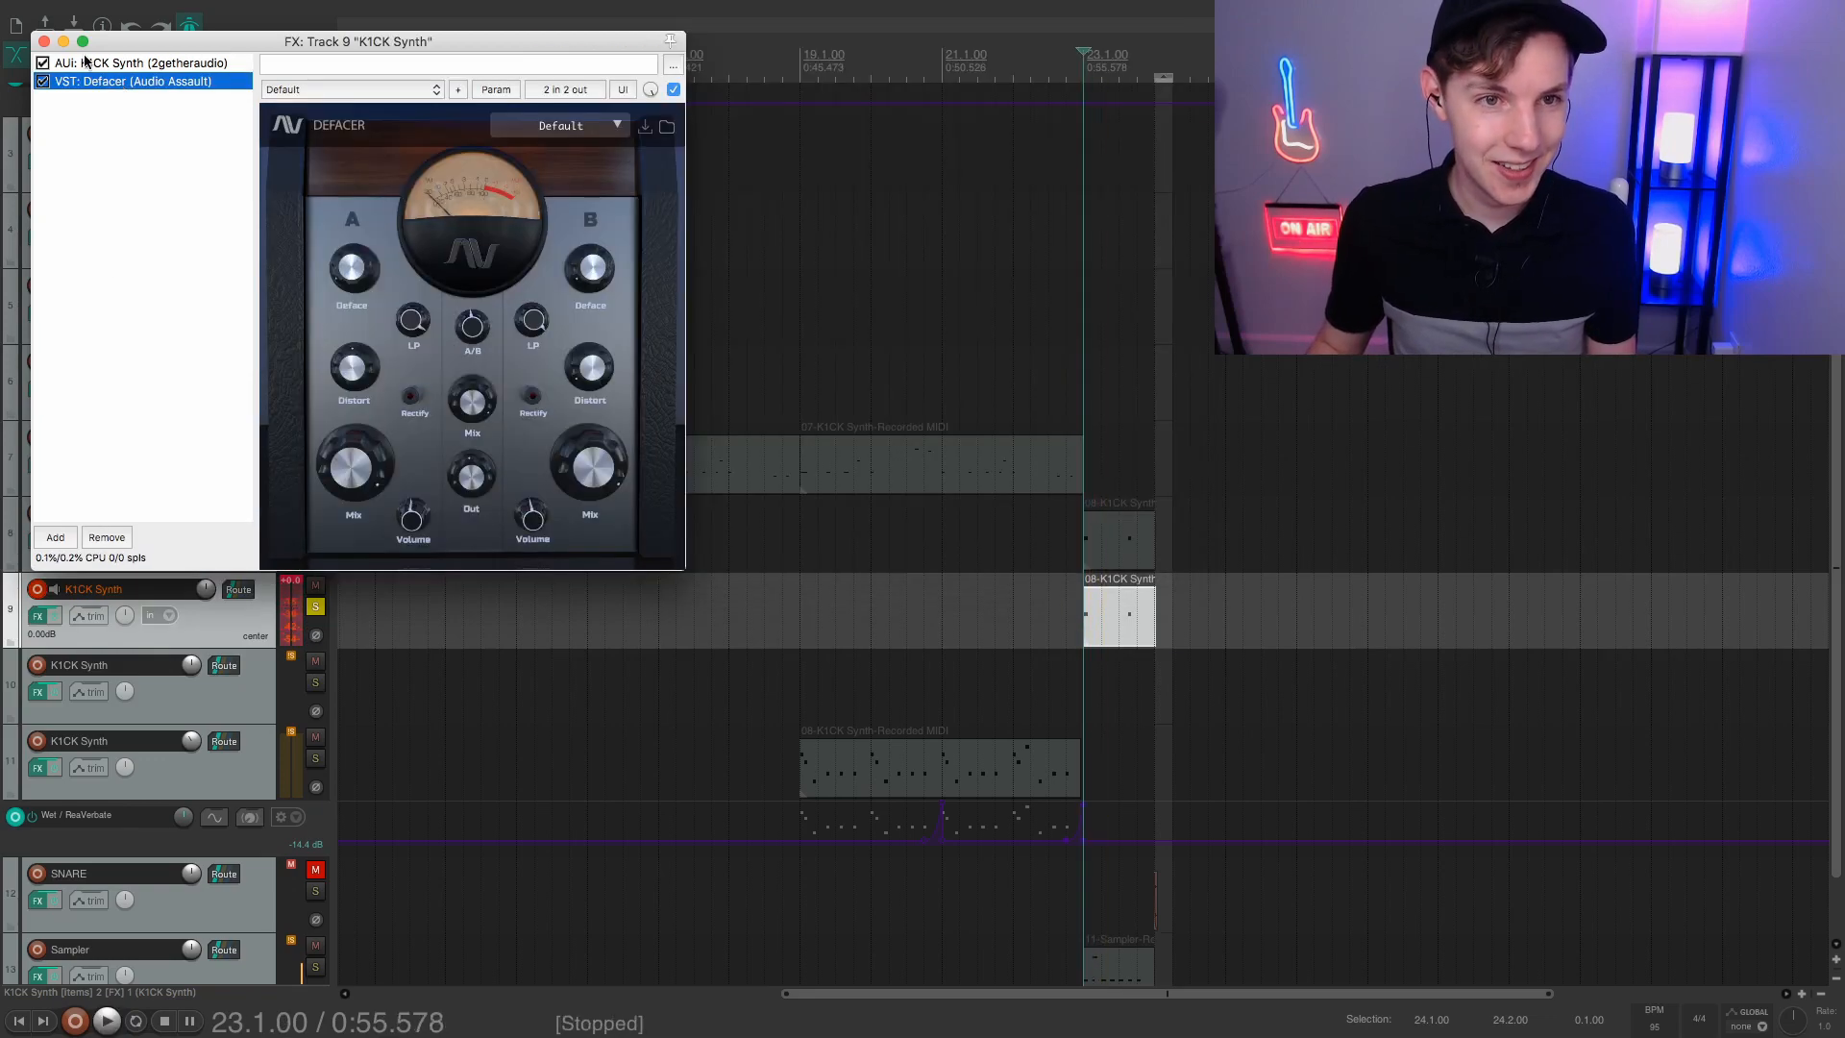
{"action": "left_click", "coordinate": [96, 63]}
{"action": "key", "text": "space"}
{"action": "key", "text": "space"}
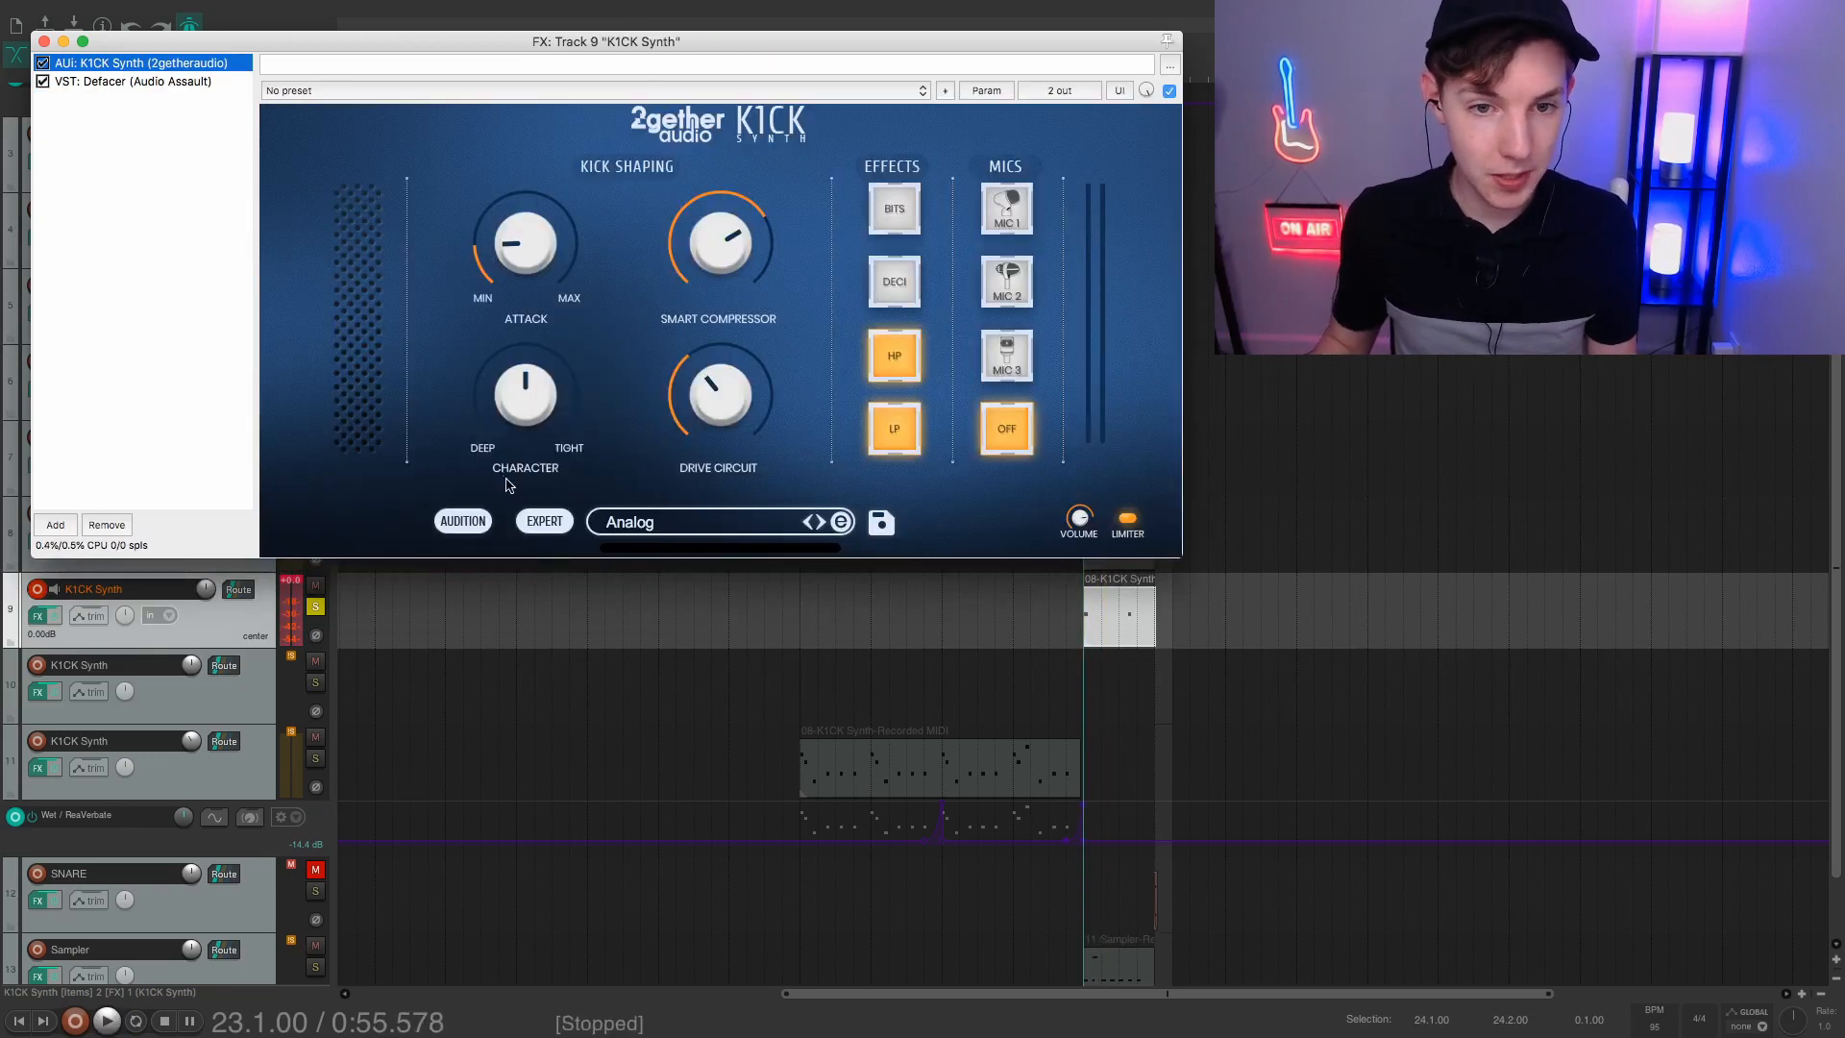
{"action": "left_click", "coordinate": [545, 522]}
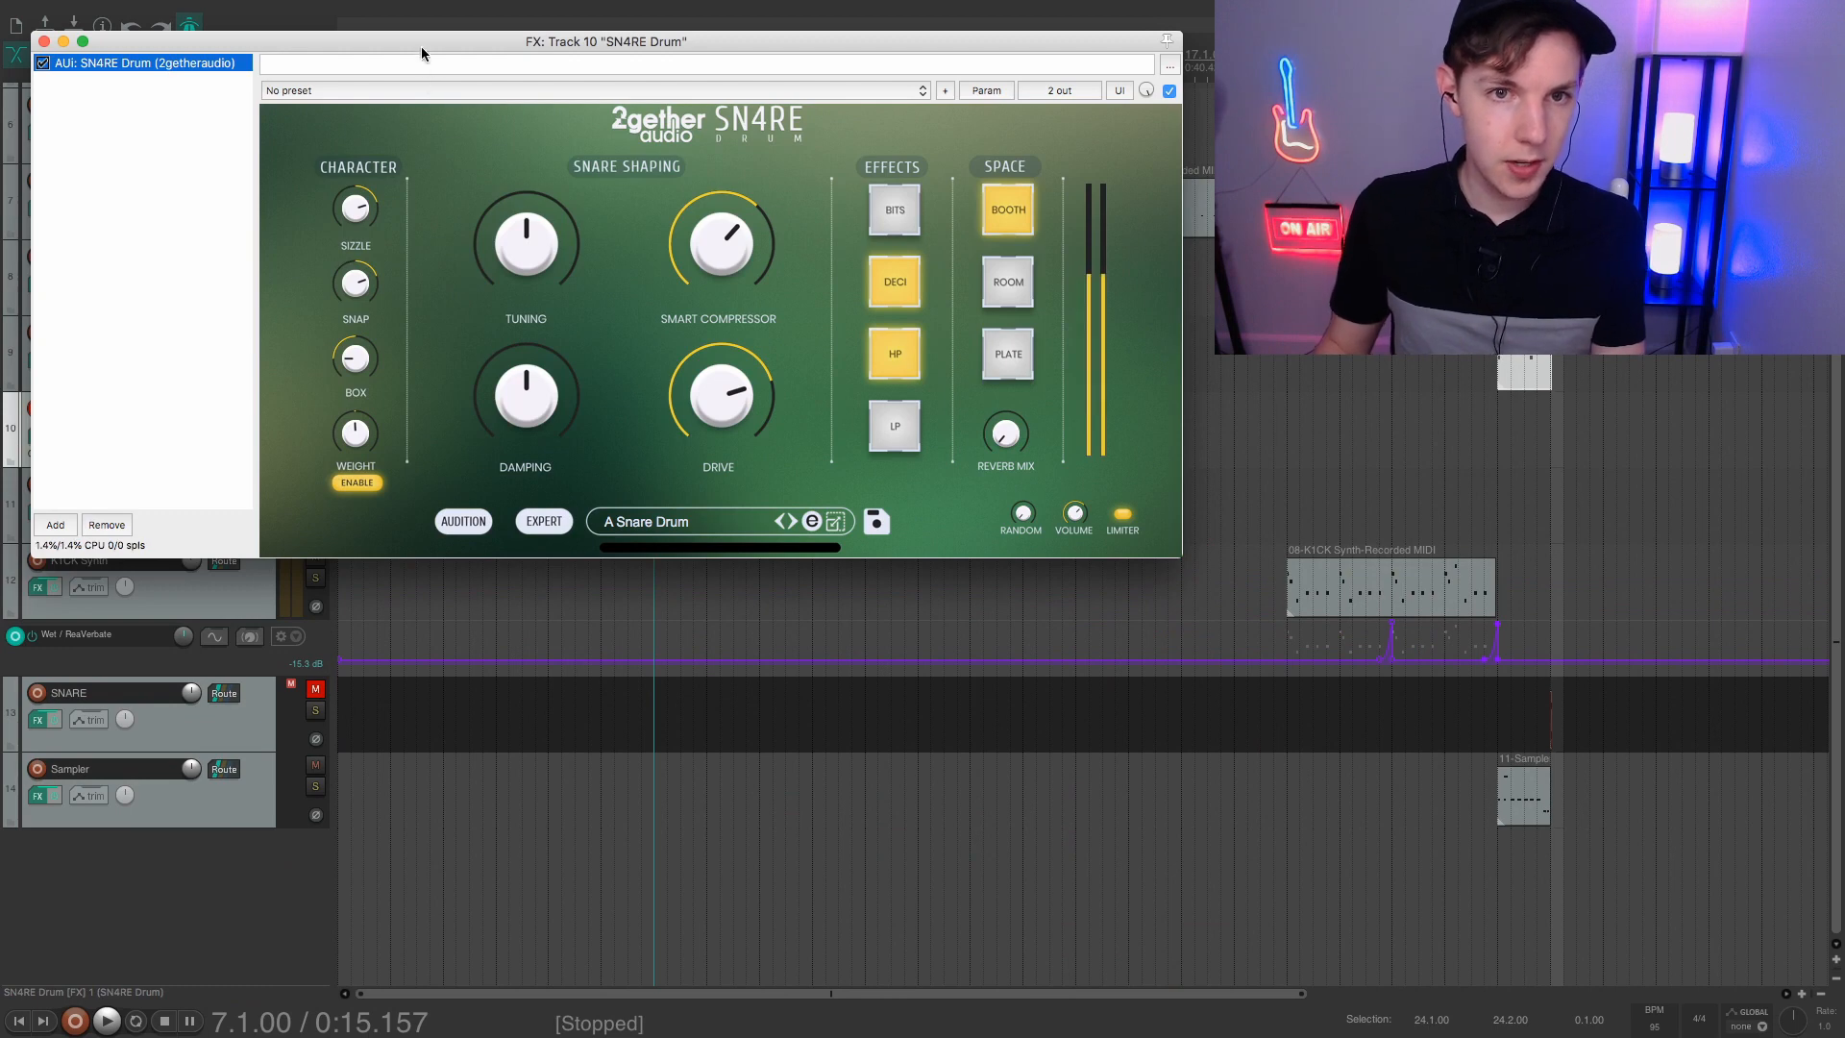
Raise the Tuning of the SN4RE Drum on track 10
{"action": "left_click_drag", "start_coordinate": [421, 46], "coordinate": [565, 135]}
{"action": "left_click_drag", "start_coordinate": [671, 326], "coordinate": [671, 272]}
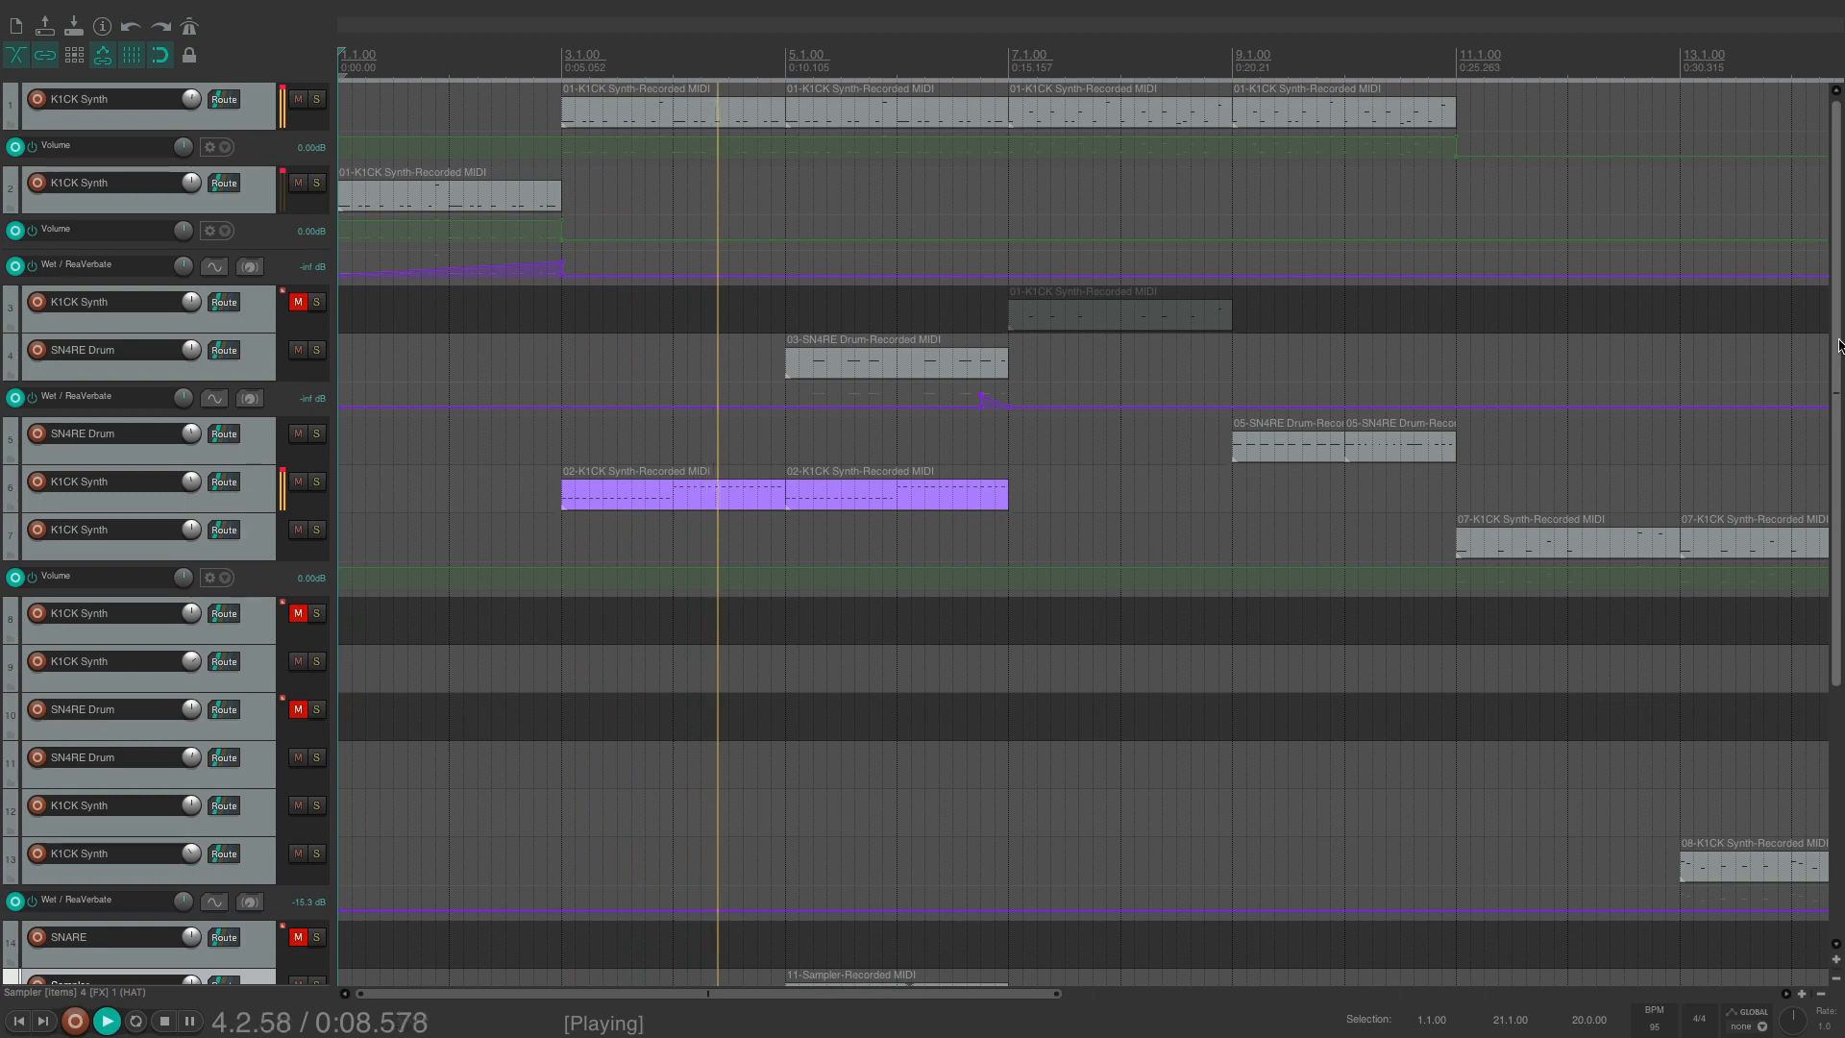
Review all tracks of the arrangement during playback, from the opening K1CK Synth parts to the section starting at 17.1.00
{"action": "left_click_drag", "start_coordinate": [1839, 346], "coordinate": [1843, 113]}
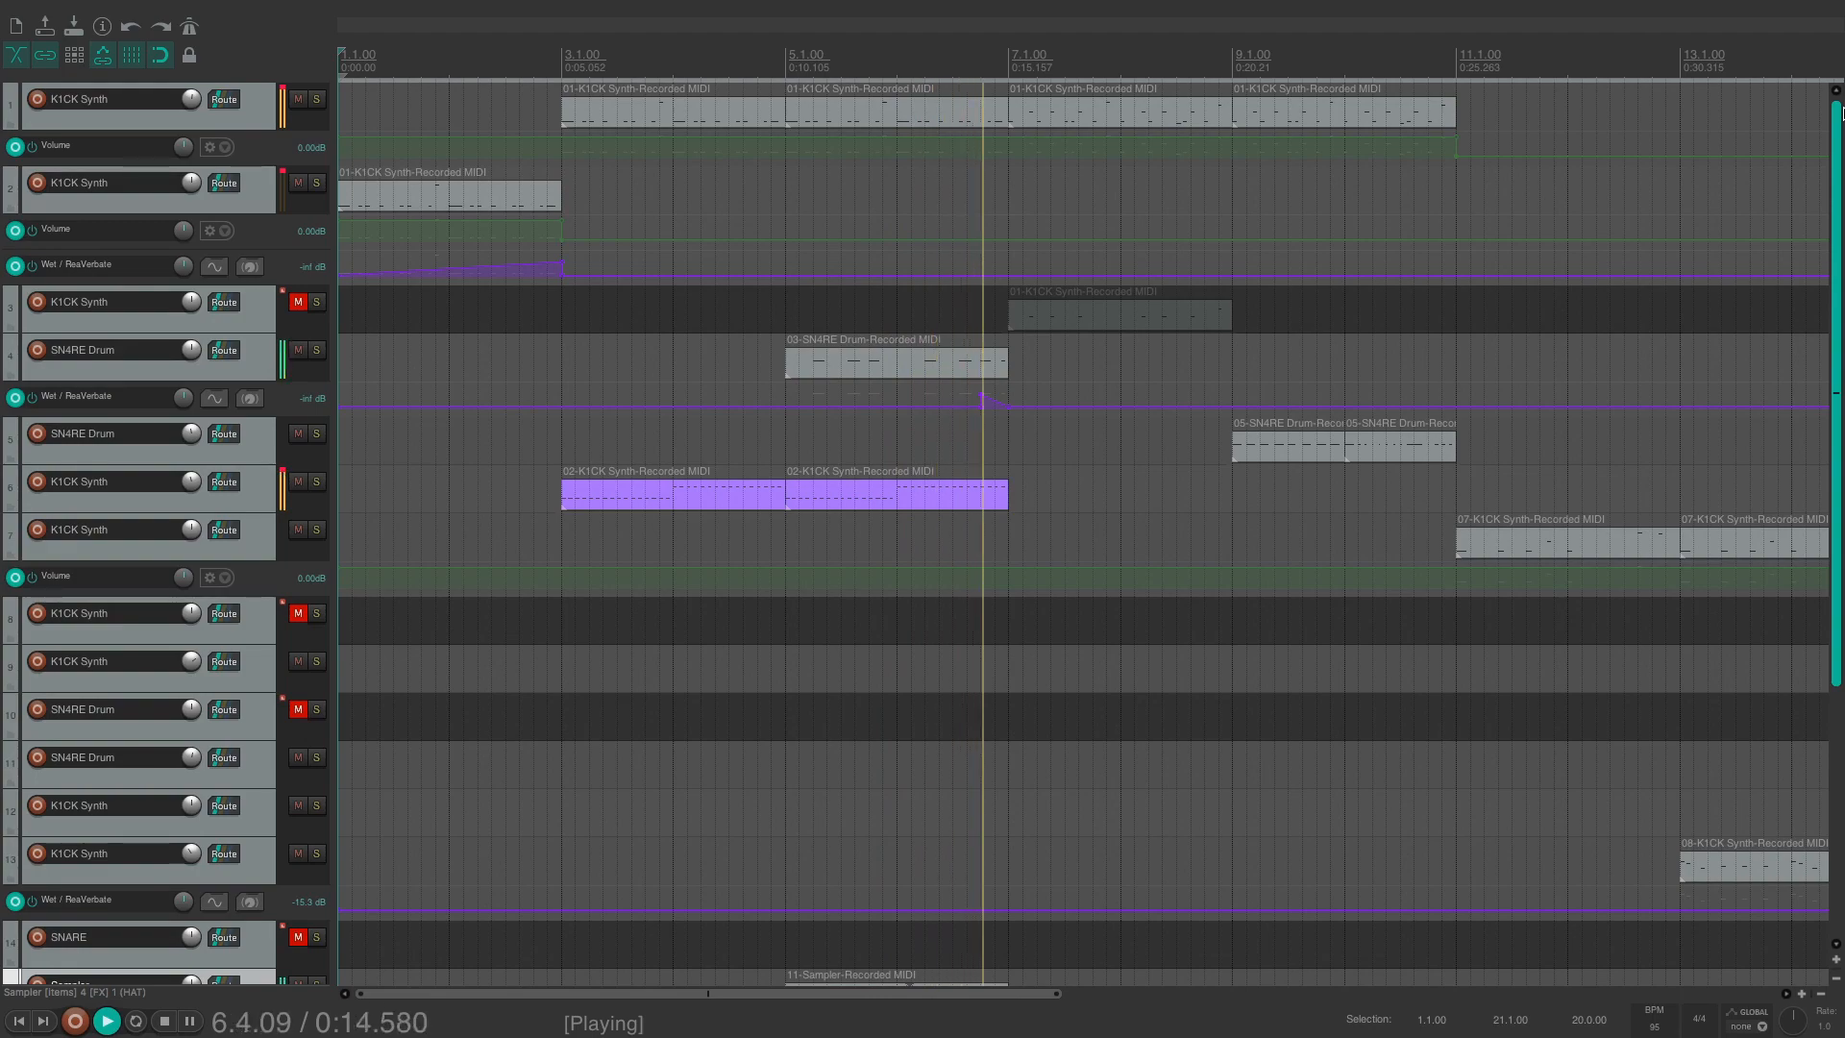
{"action": "left_click_drag", "start_coordinate": [1842, 179], "coordinate": [1843, 227]}
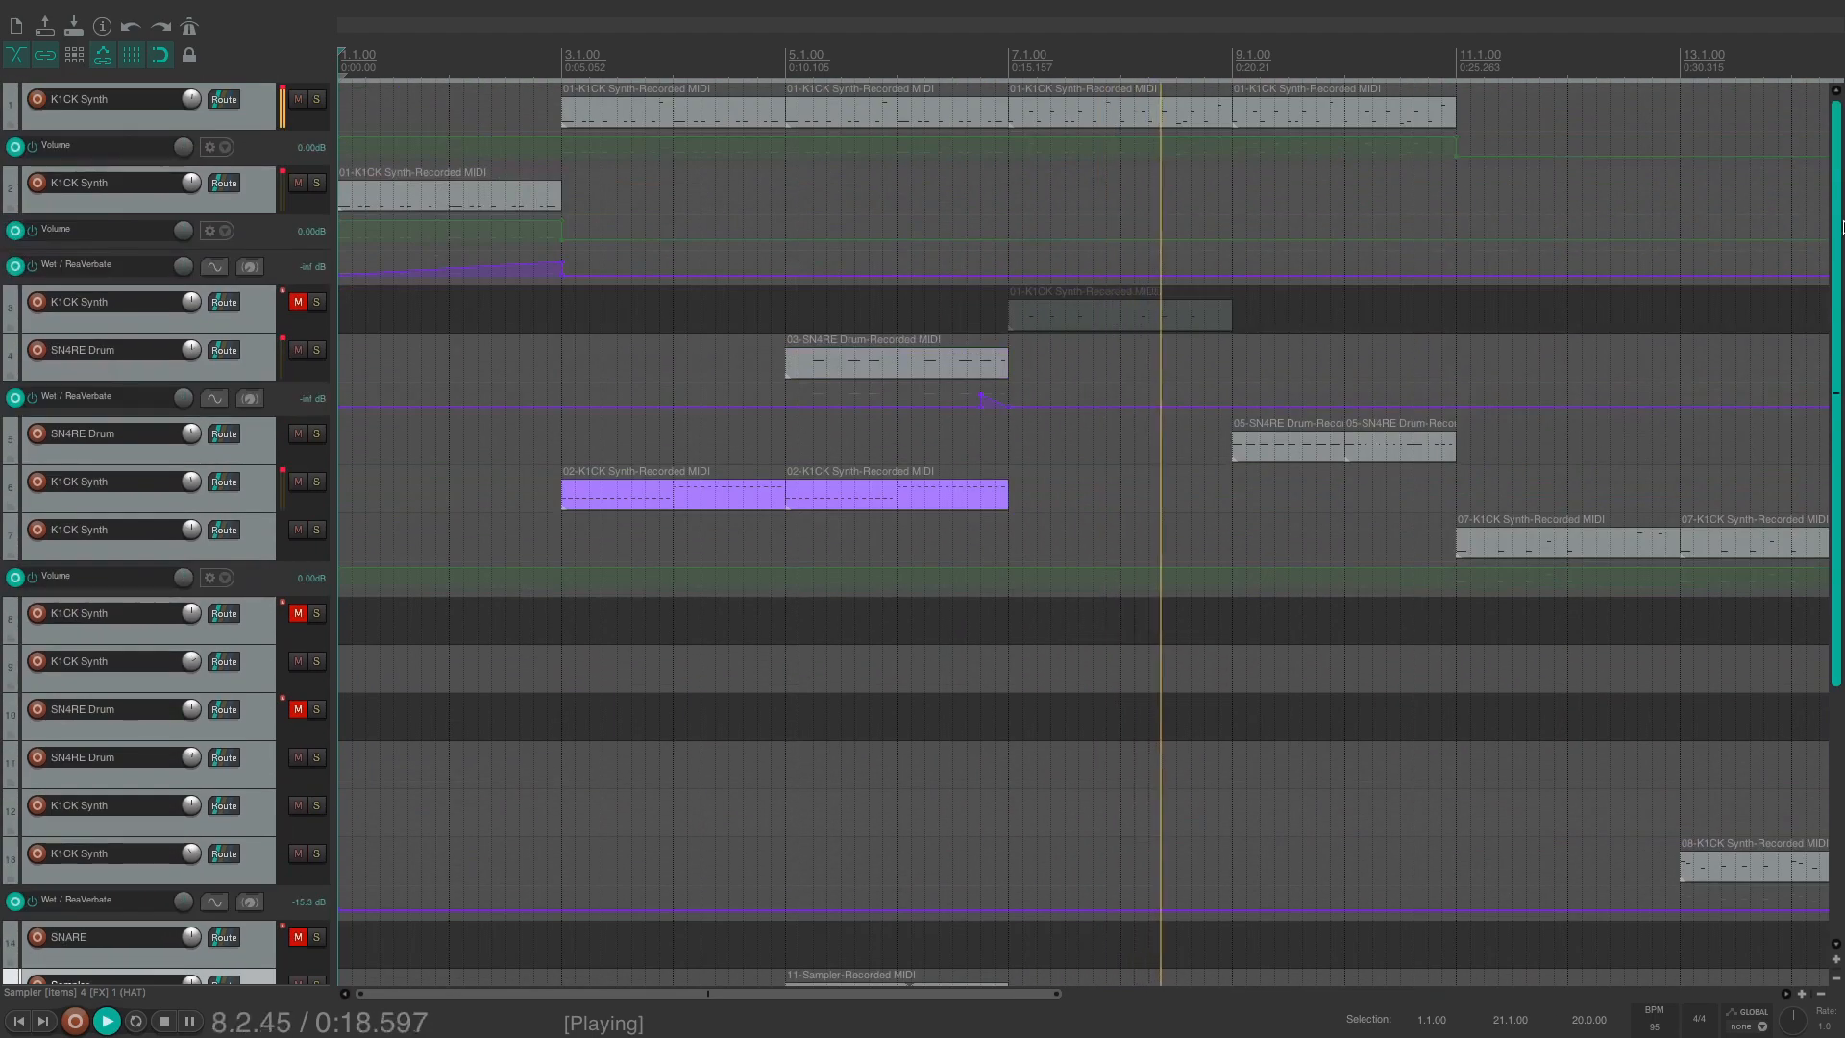
{"action": "left_click_drag", "start_coordinate": [1019, 993], "coordinate": [1236, 989]}
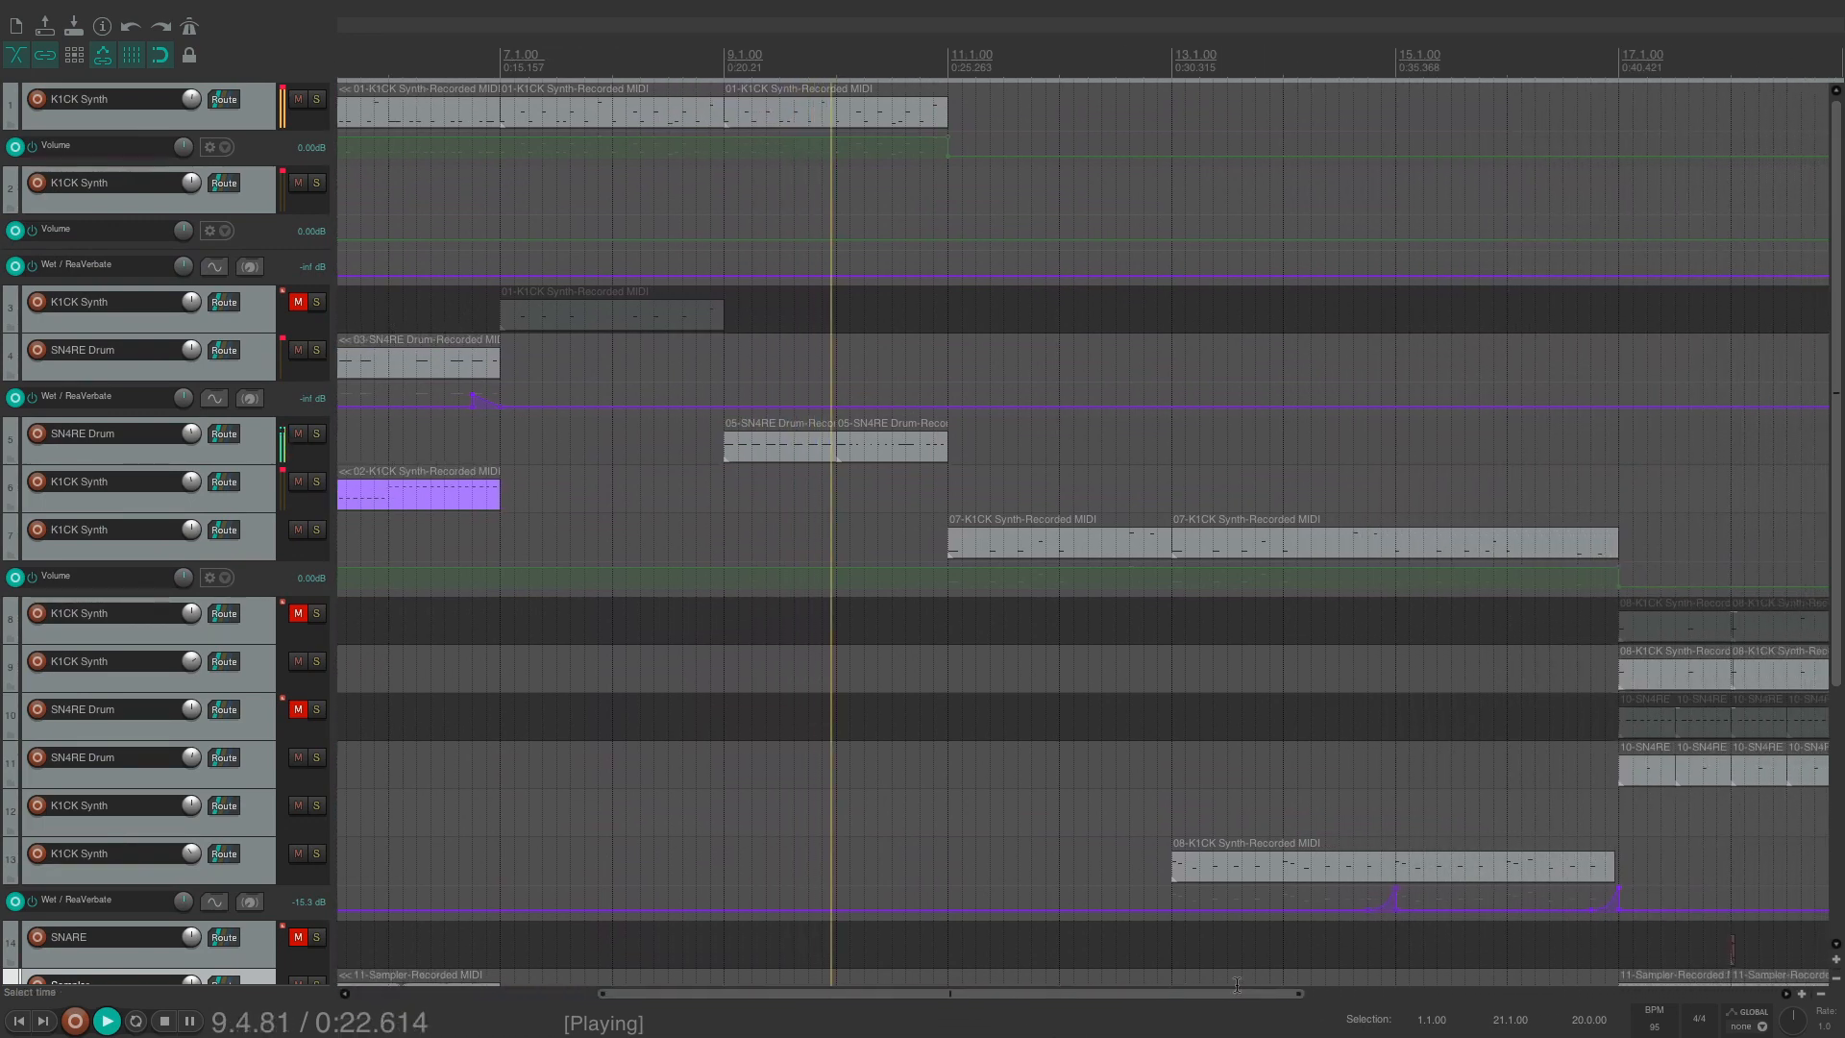
{"action": "left_click_drag", "start_coordinate": [1843, 415], "coordinate": [1843, 654]}
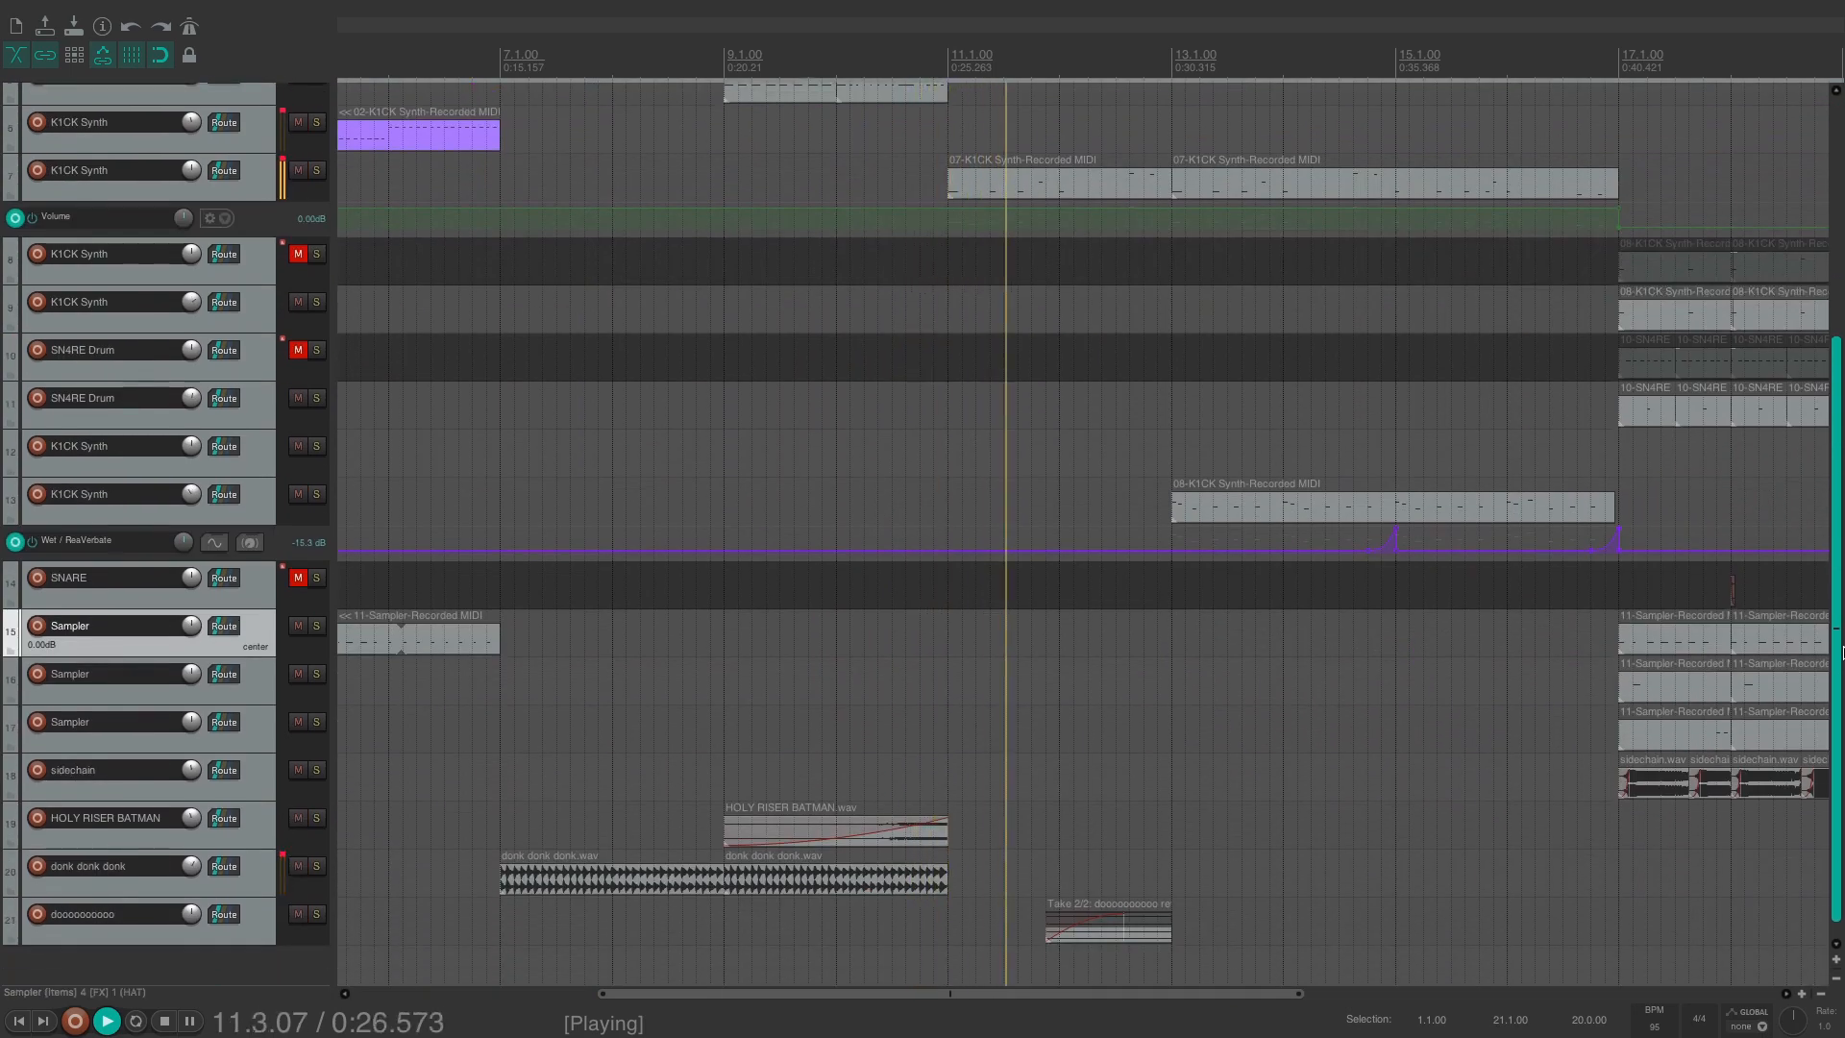
{"action": "left_click_drag", "start_coordinate": [1172, 992], "coordinate": [1413, 998]}
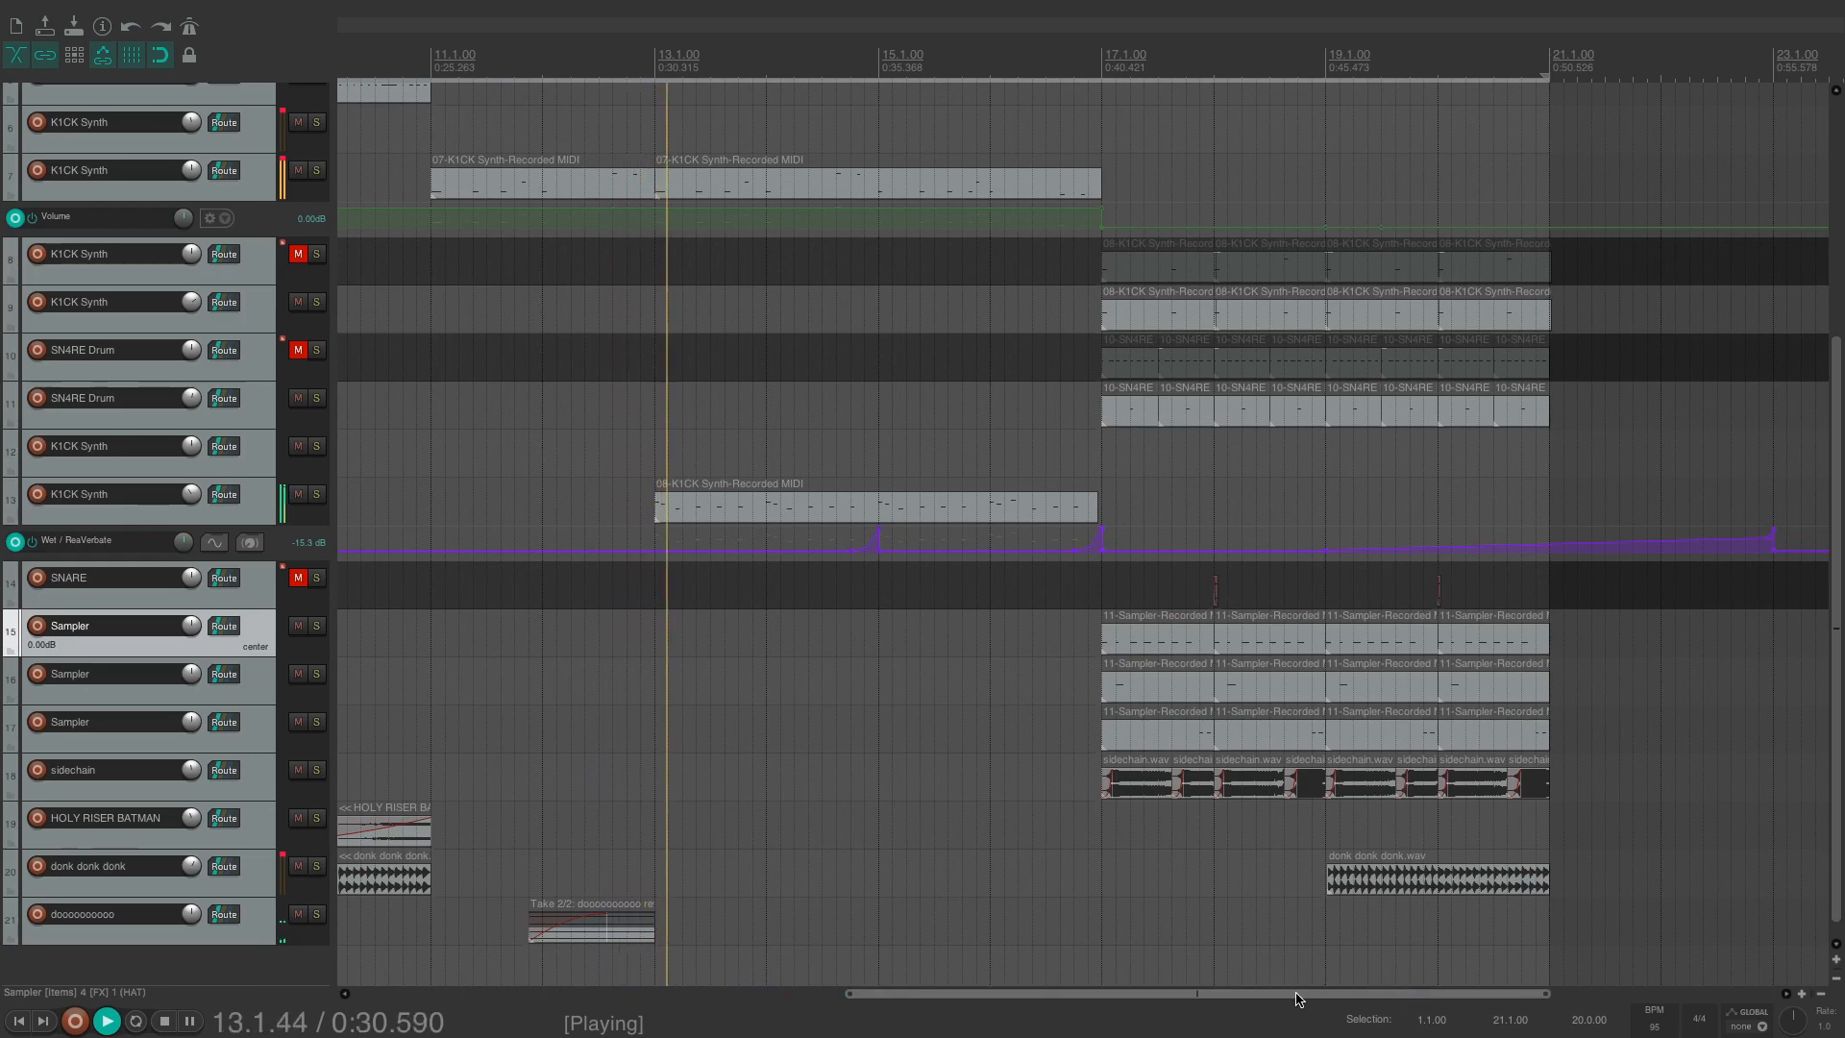